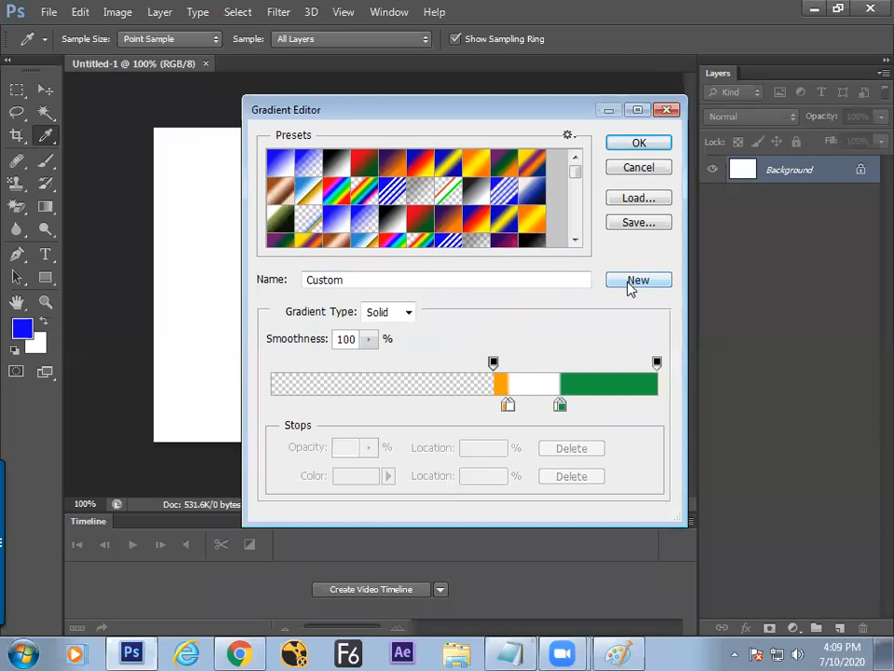
Step: Add the orange, white and green gradient as a new preset and start saving the presets
drag(575, 172, 576, 224)
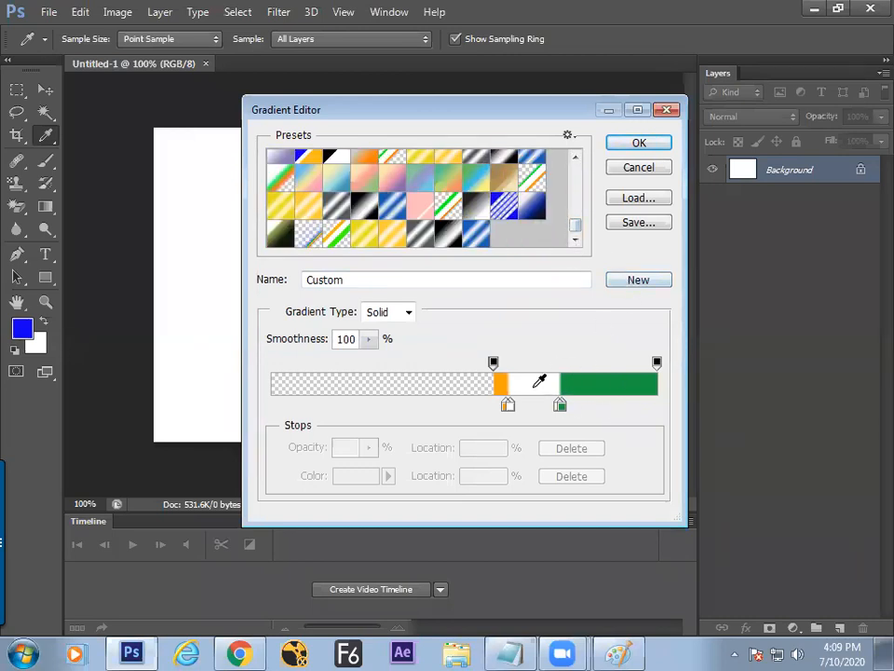
click(631, 282)
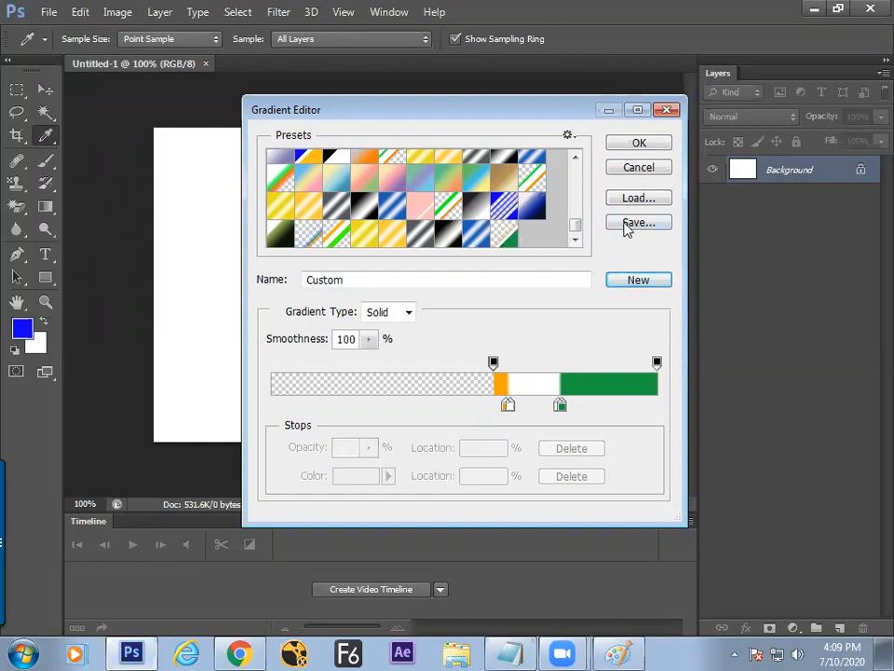
click(630, 224)
Step: Save the gradient presets on the Desktop as '10th july gradient'
click(58, 138)
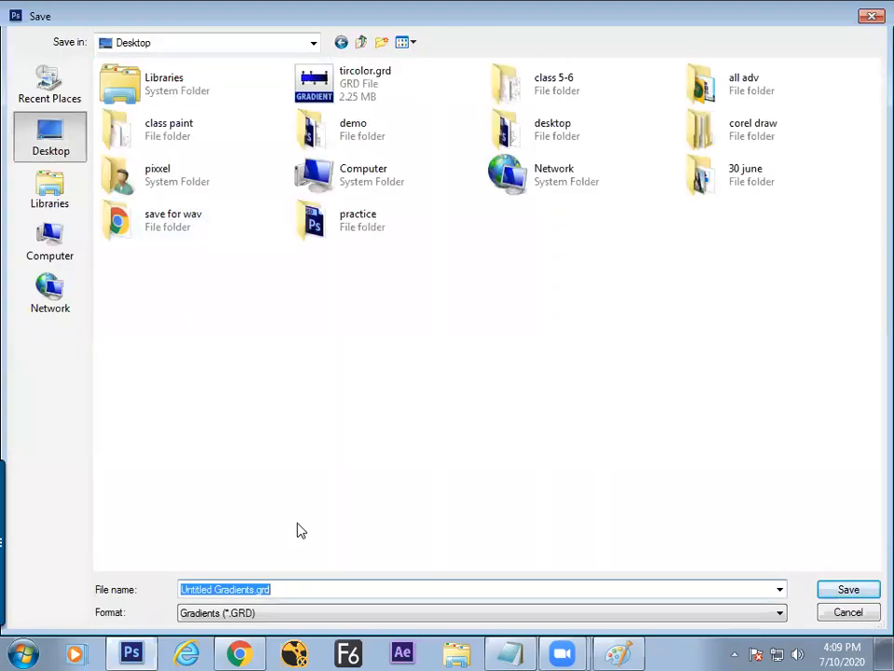
text(10th)
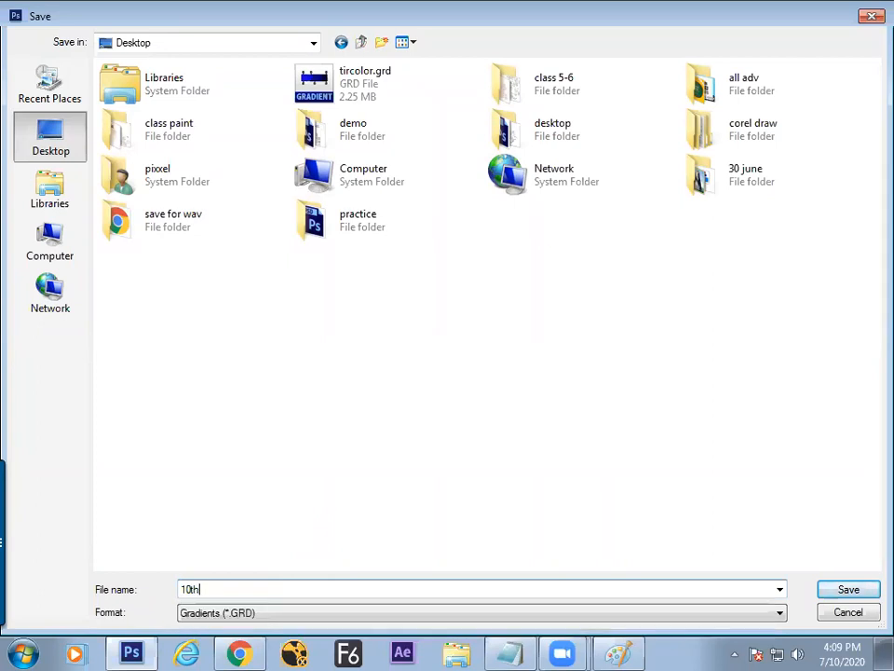
text( july gradient)
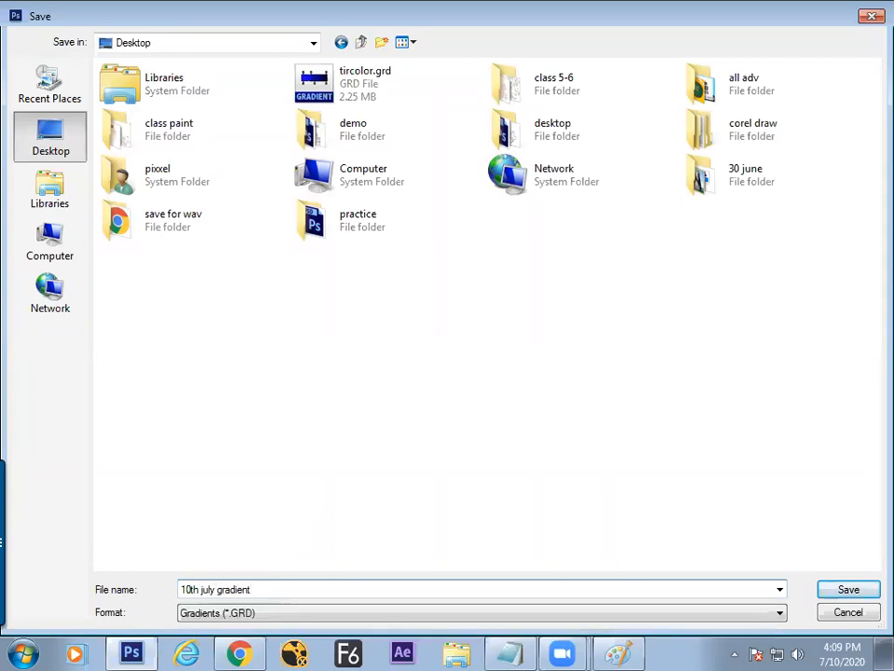
key(Return)
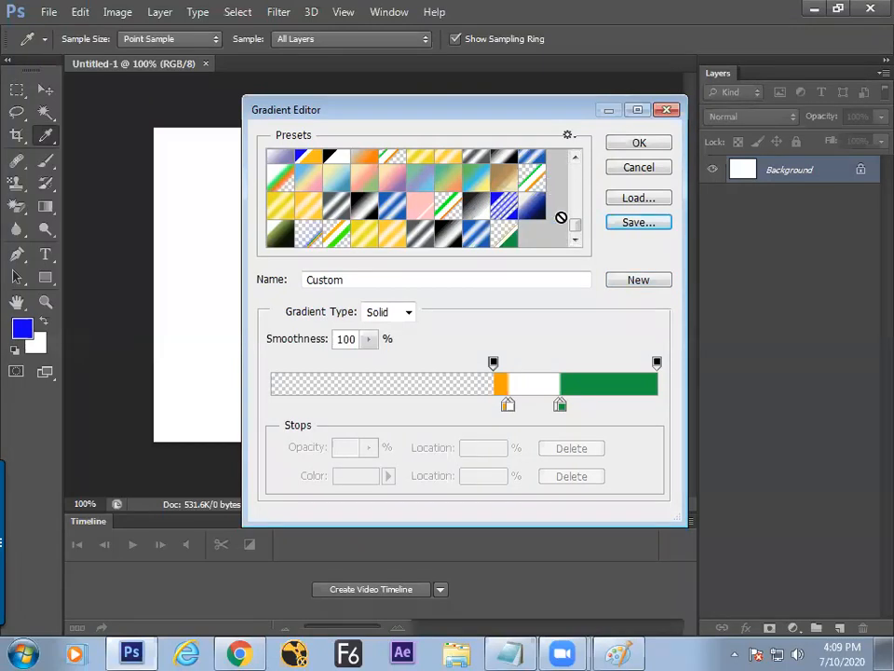
Step: Close the Gradient Editor and glance at the Notepad notes before returning to Photoshop
click(629, 169)
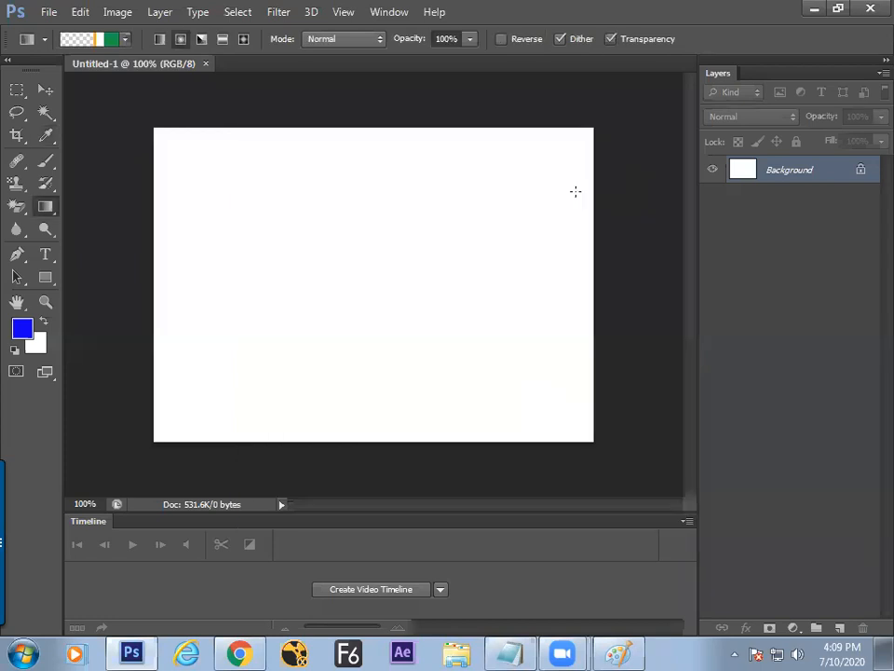
click(510, 653)
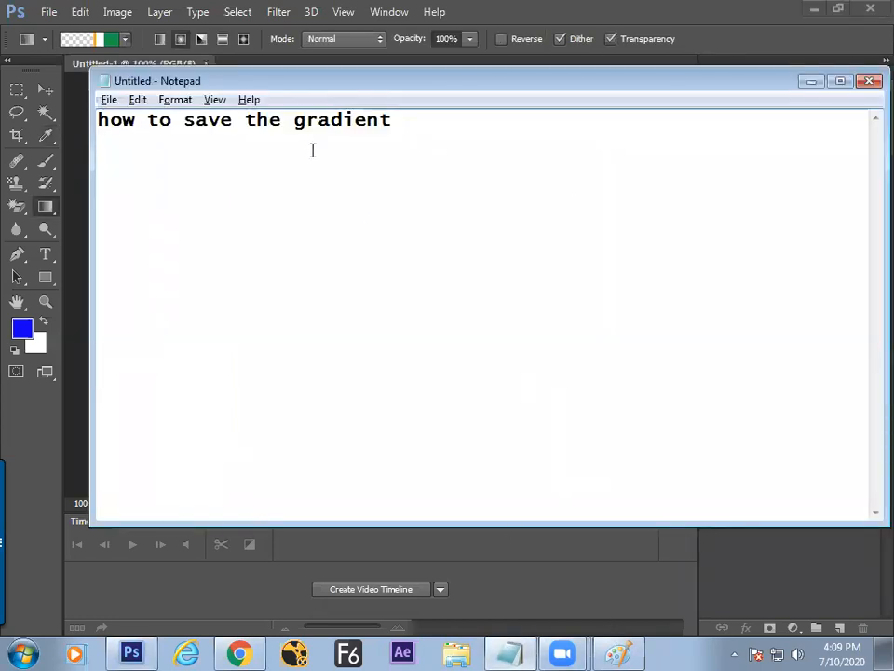
click(143, 650)
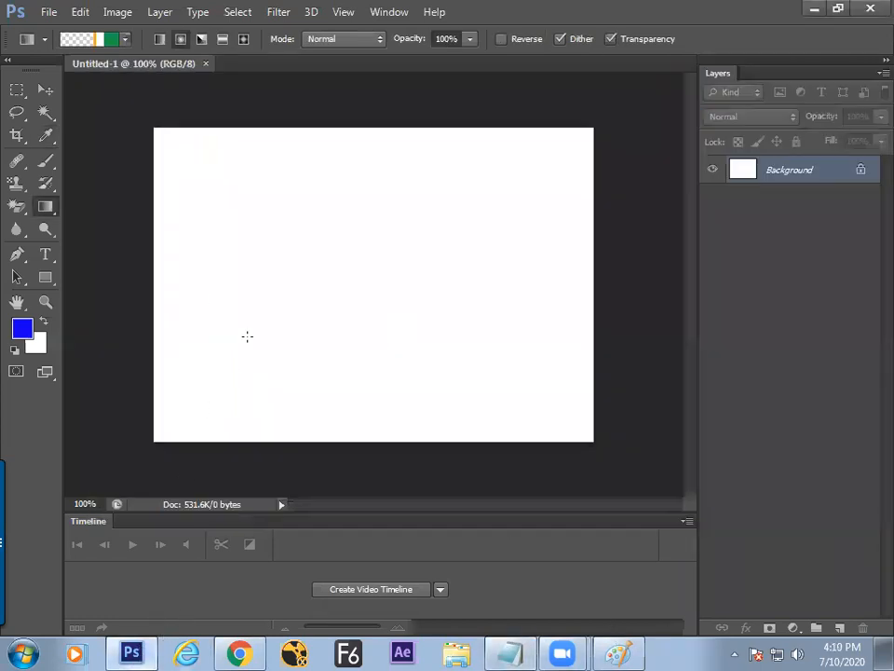
Step: Verify 10th july gradient.grd is on the Desktop via the Save dialog, cancel, then show the desktop
click(101, 41)
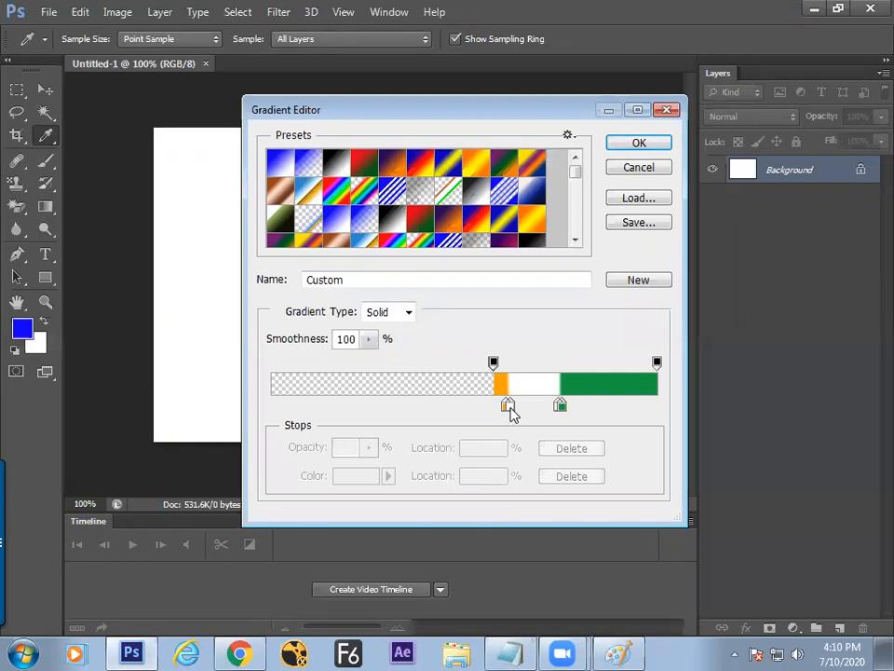
drag(576, 174, 634, 279)
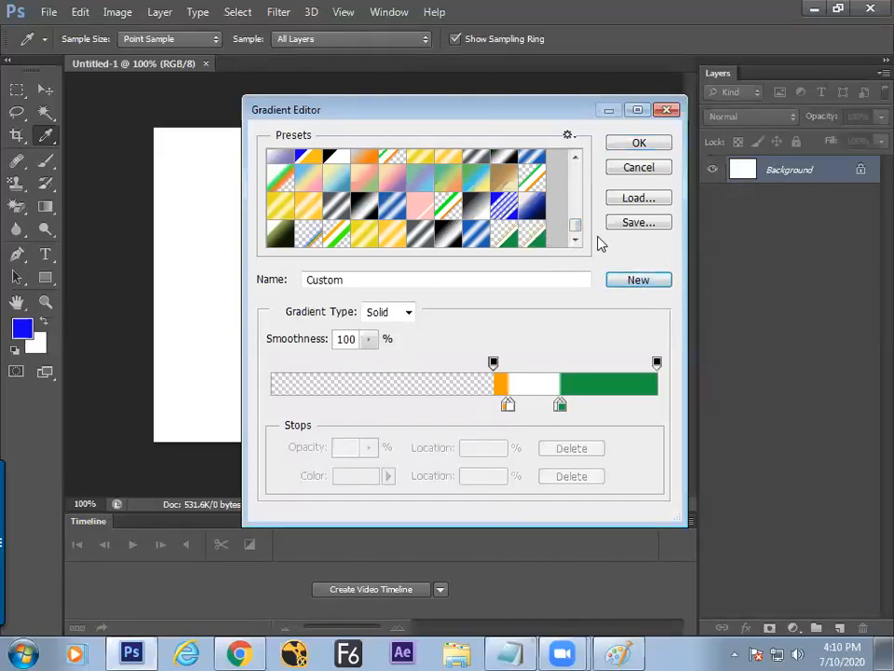
click(639, 222)
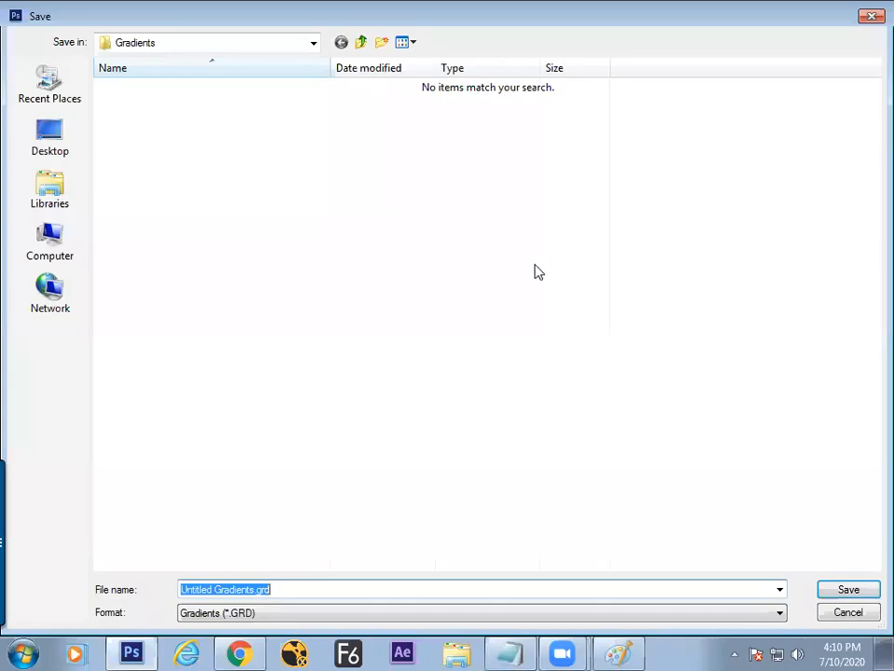
click(54, 140)
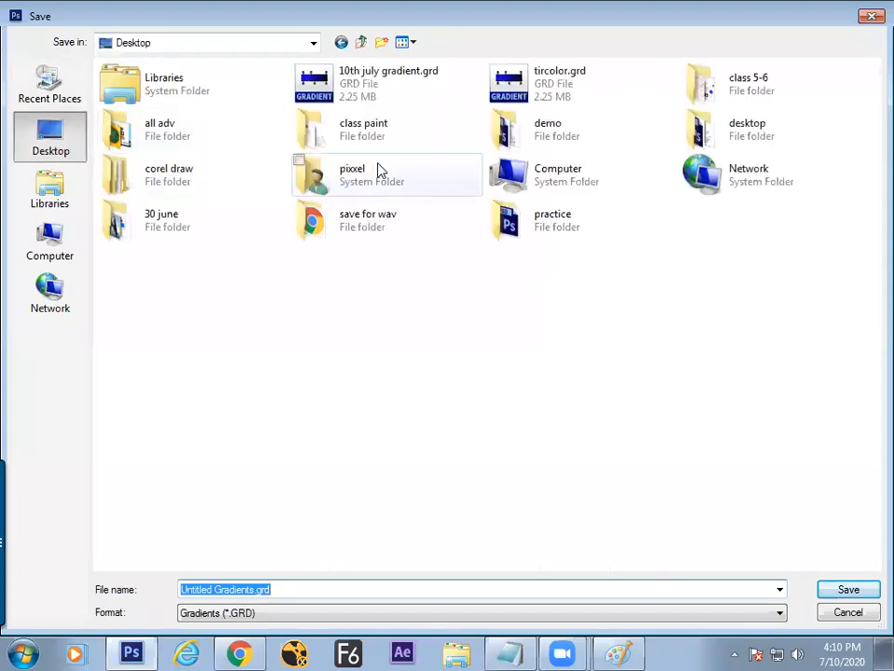
click(842, 619)
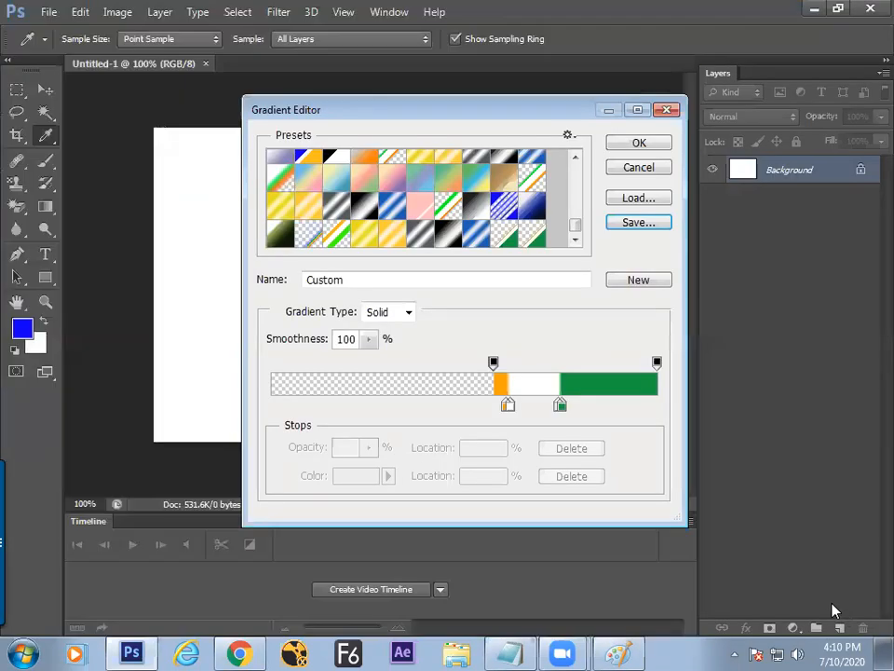
key(super+d)
Step: Select the 10th july gradient.grd icon on the desktop, then return to Photoshop
click(519, 253)
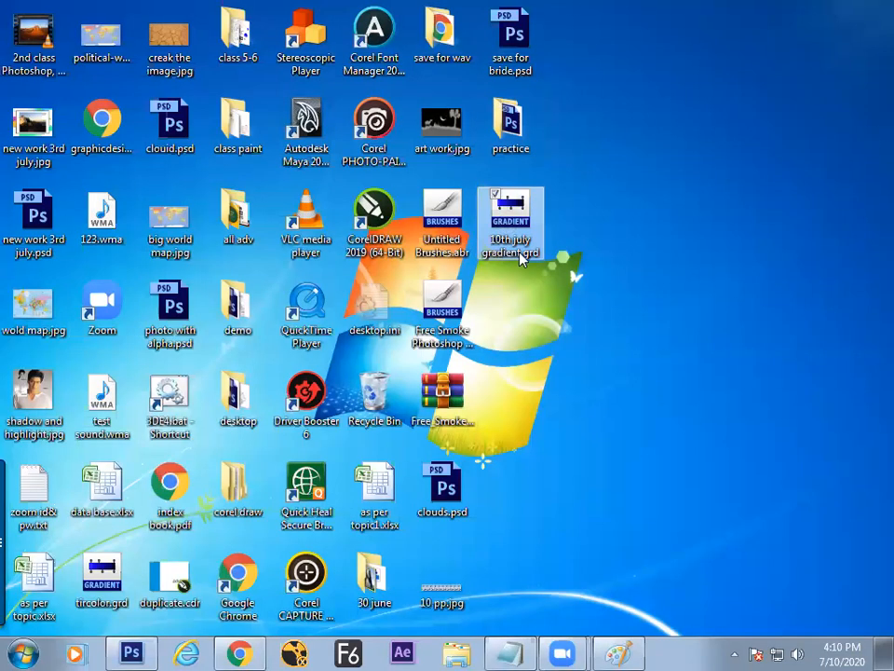
drag(523, 225, 645, 224)
key(super+d)
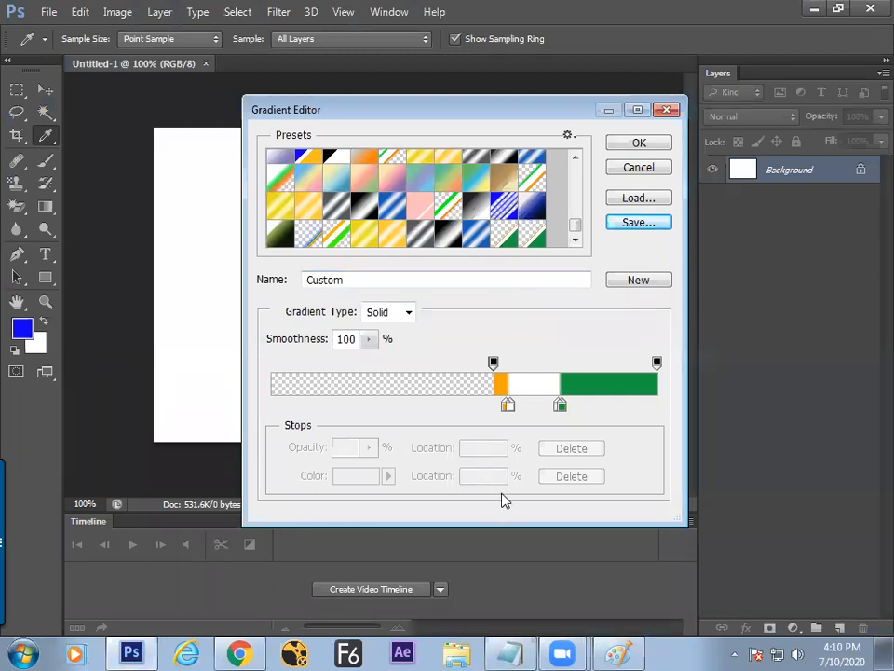
Step: Add the line 'how to load the gradient' to the Notepad notes
click(515, 651)
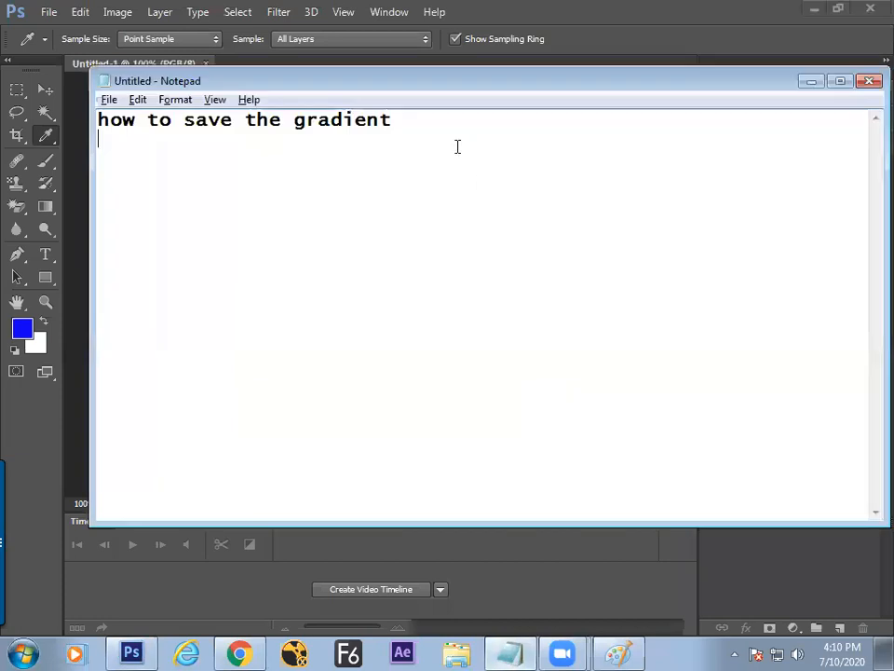
text(how to load the grad)
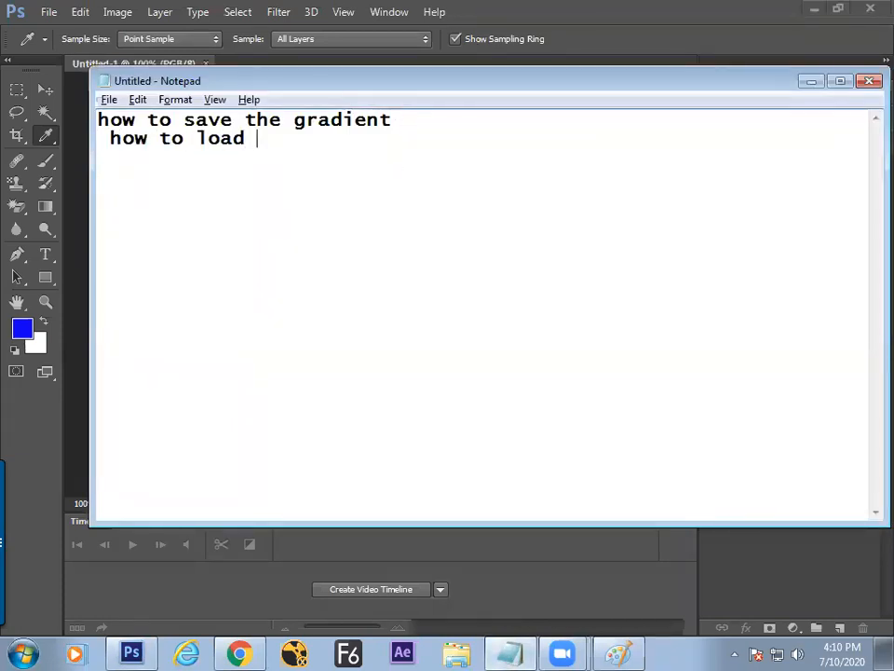
text(ient)
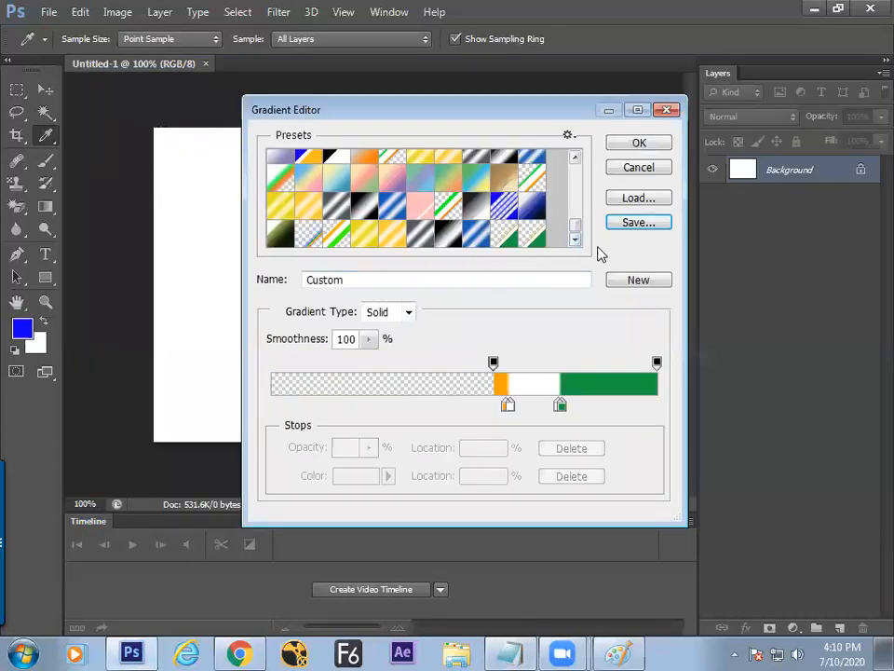
Step: Load 10th july gradient.grd from the Desktop into the gradient presets
click(626, 201)
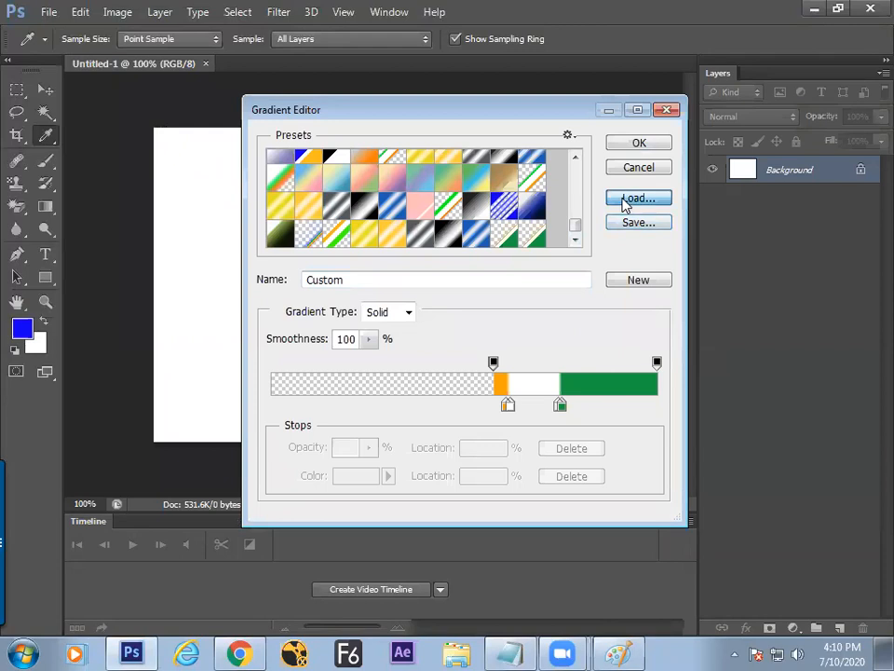
click(65, 137)
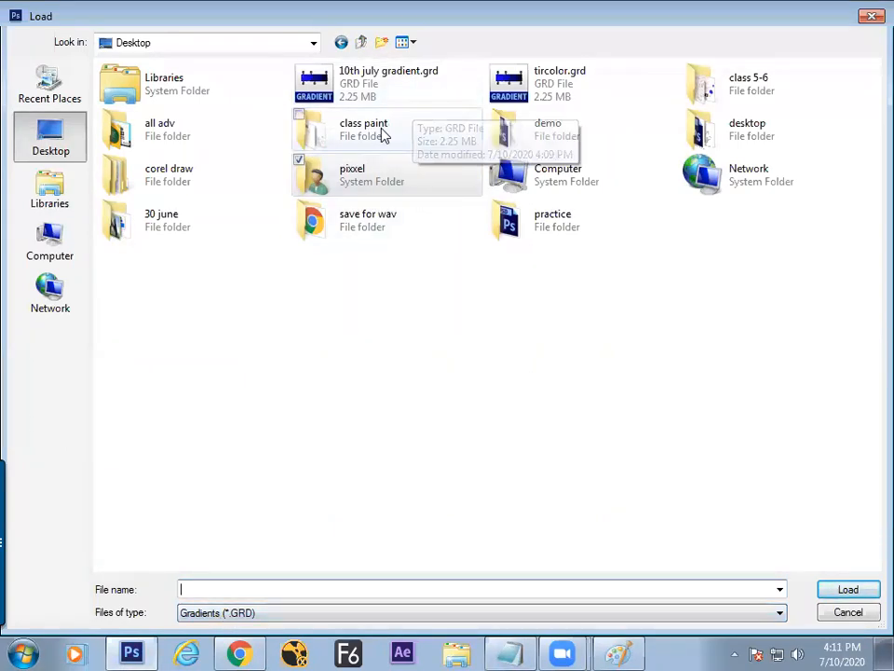
click(378, 90)
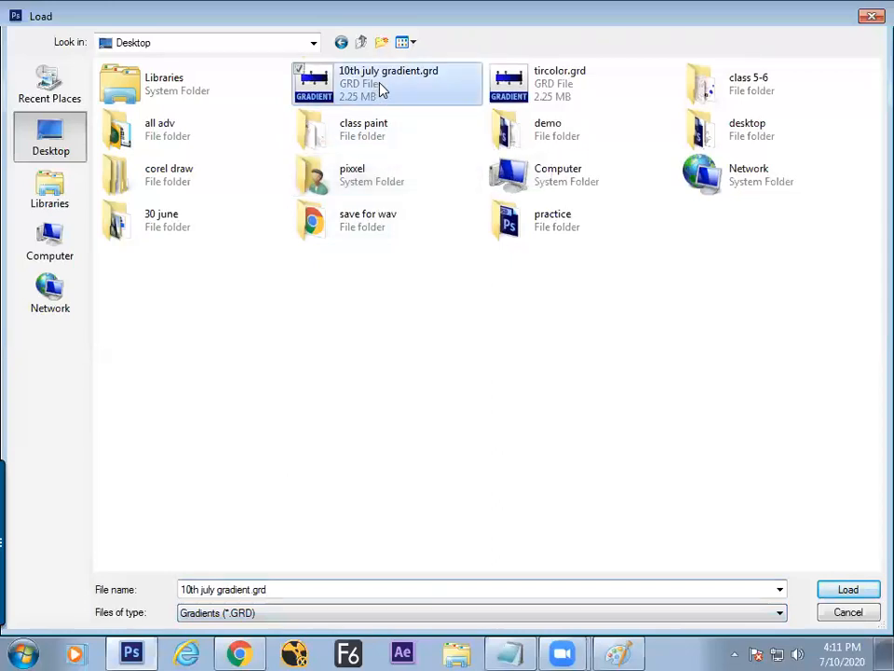
click(855, 589)
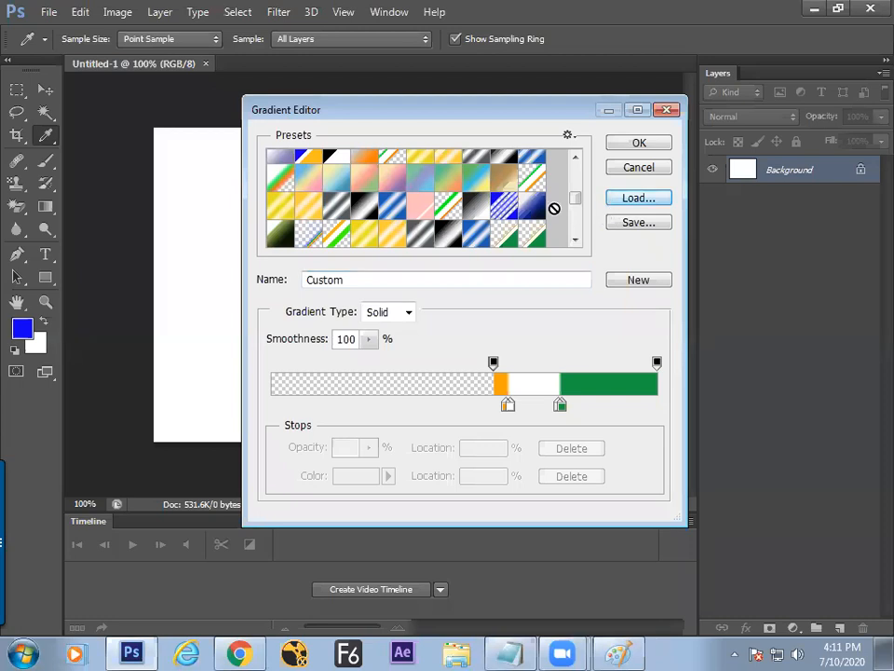
Step: Scroll the presets list and load 10th july gradient.grd from the Desktop again
click(576, 208)
scroll(576, 214, up, 5)
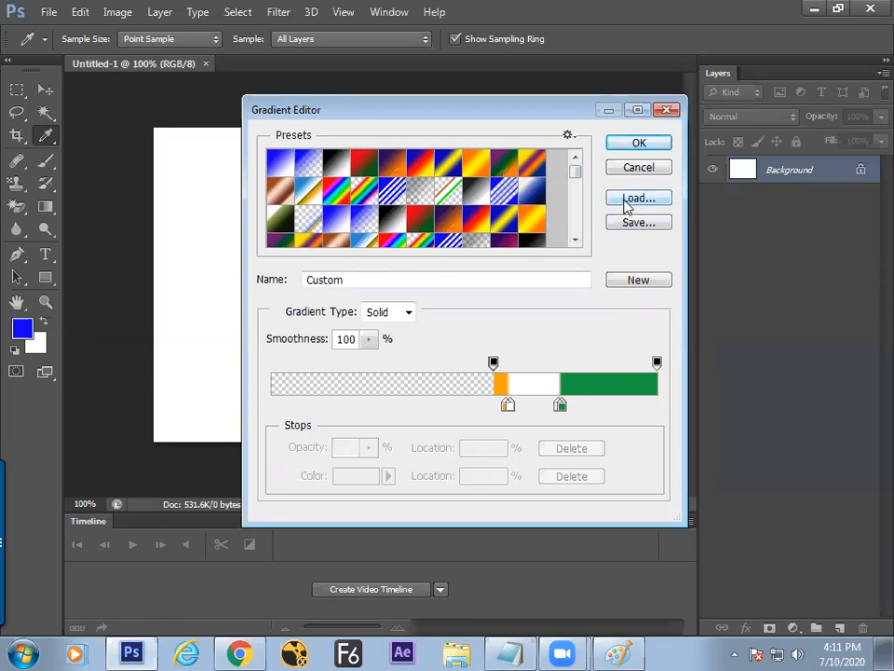
click(638, 198)
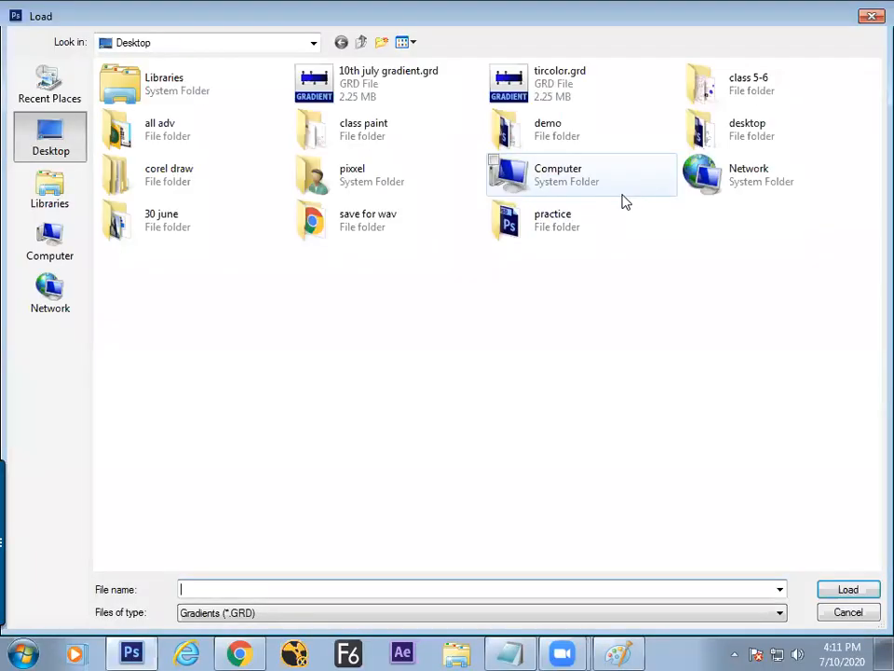
click(326, 95)
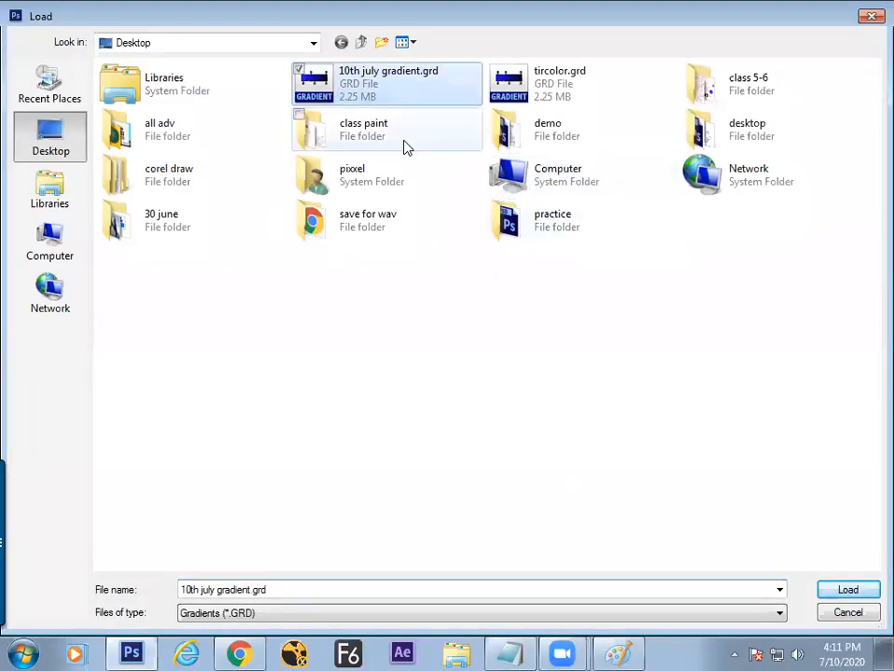
click(837, 597)
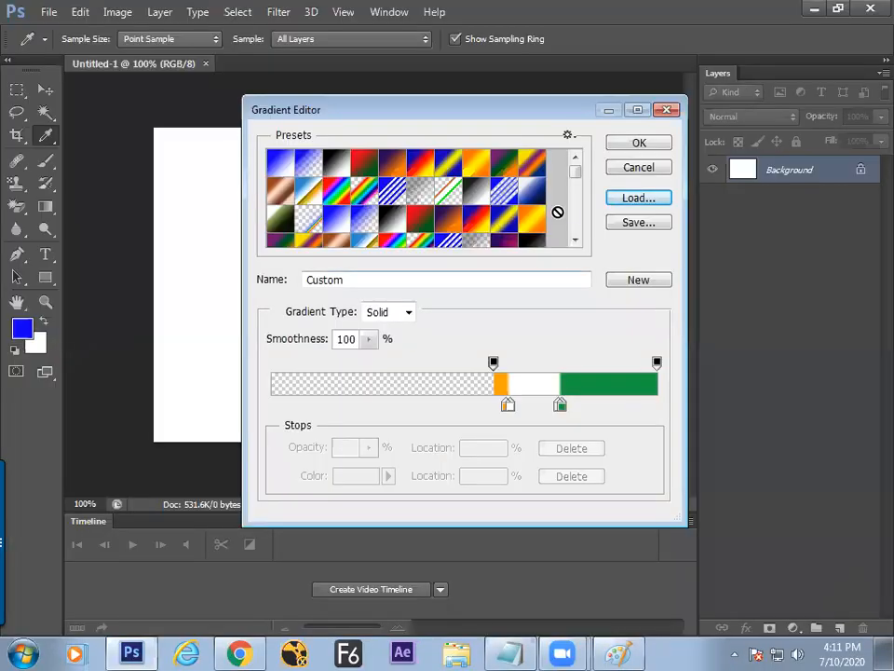
Step: Choose Reset Gradients from the presets menu, then cancel the confirmation
drag(578, 180, 575, 225)
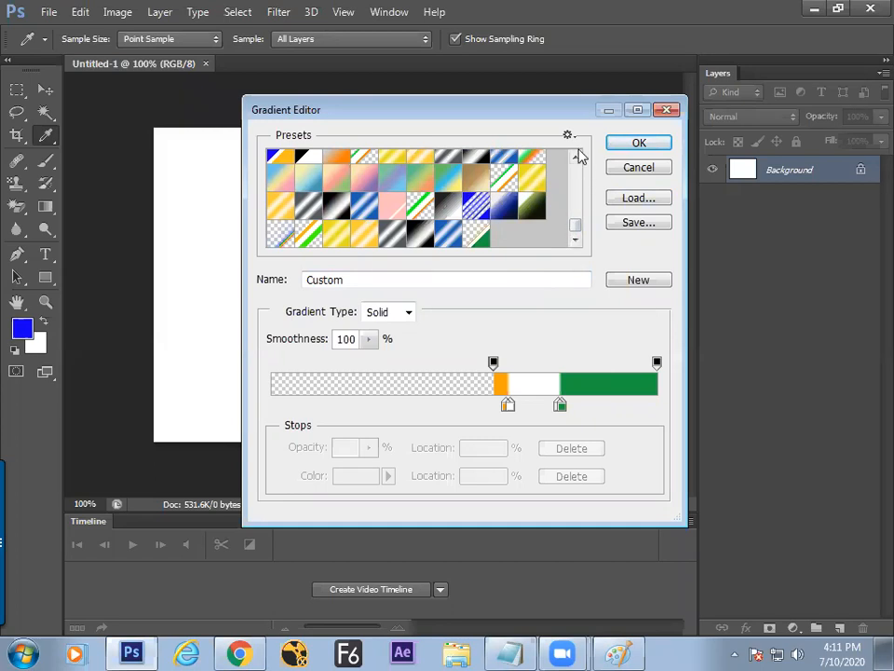
drag(545, 118, 525, 117)
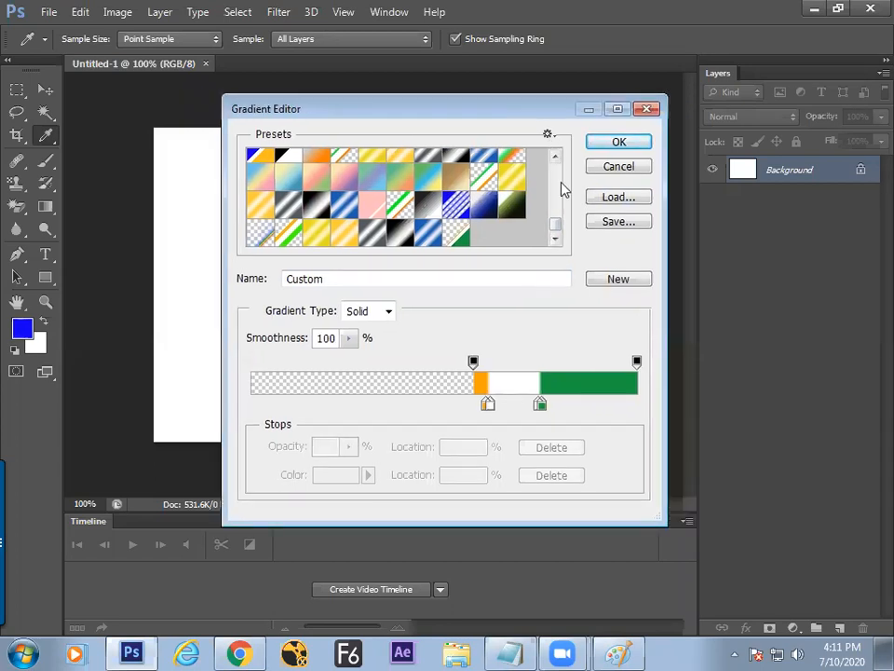
click(549, 135)
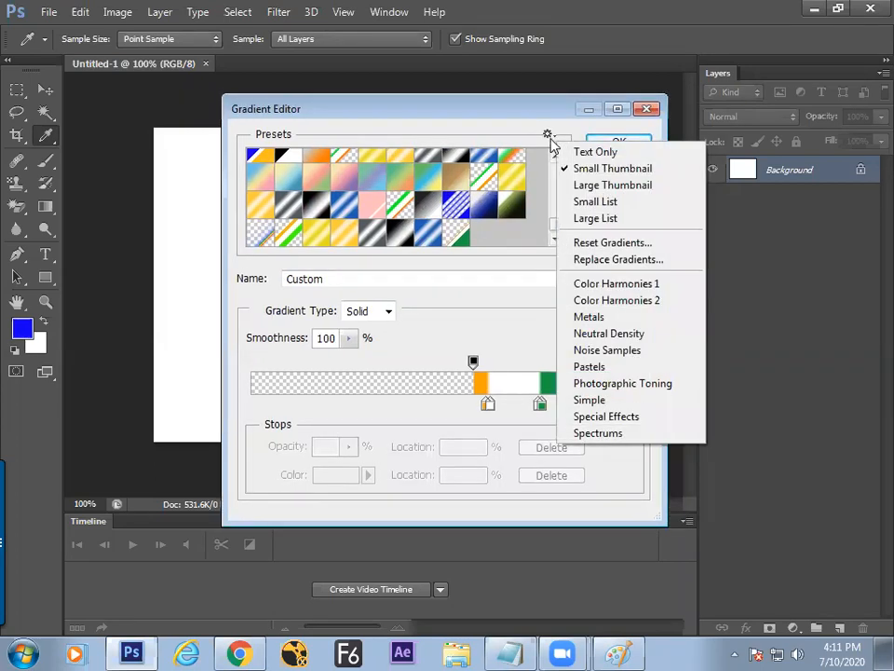
click(589, 244)
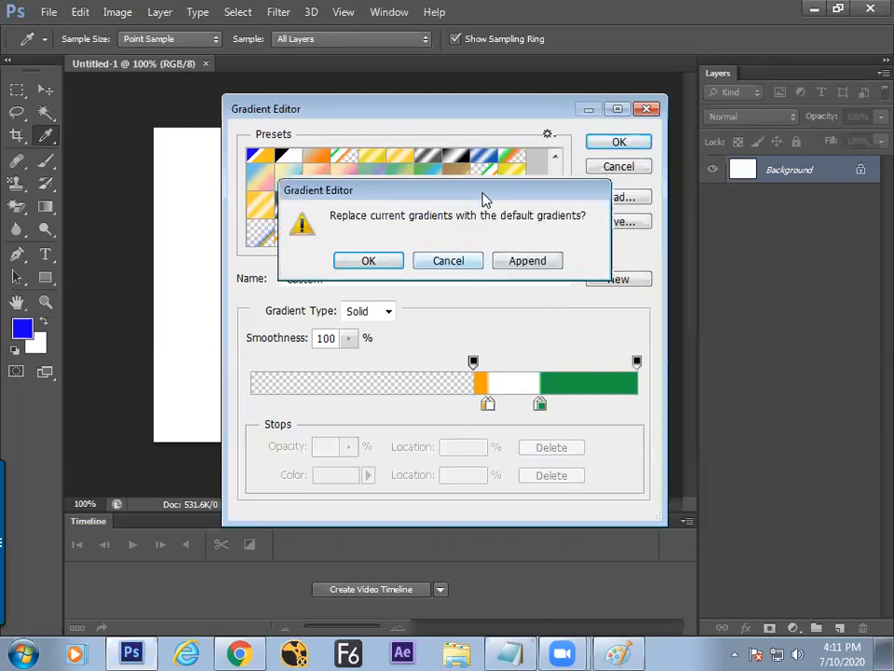
drag(483, 194, 527, 245)
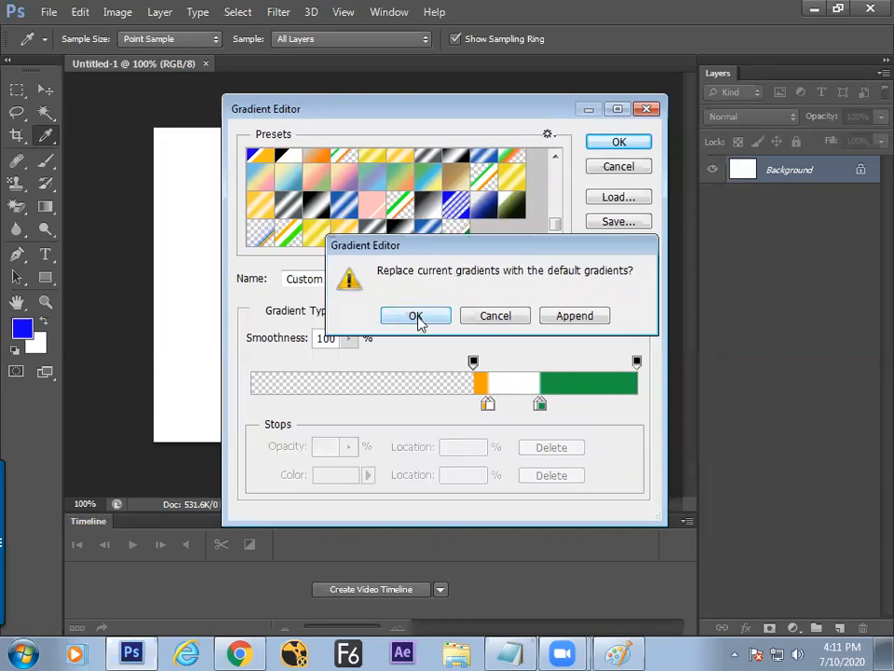
click(503, 321)
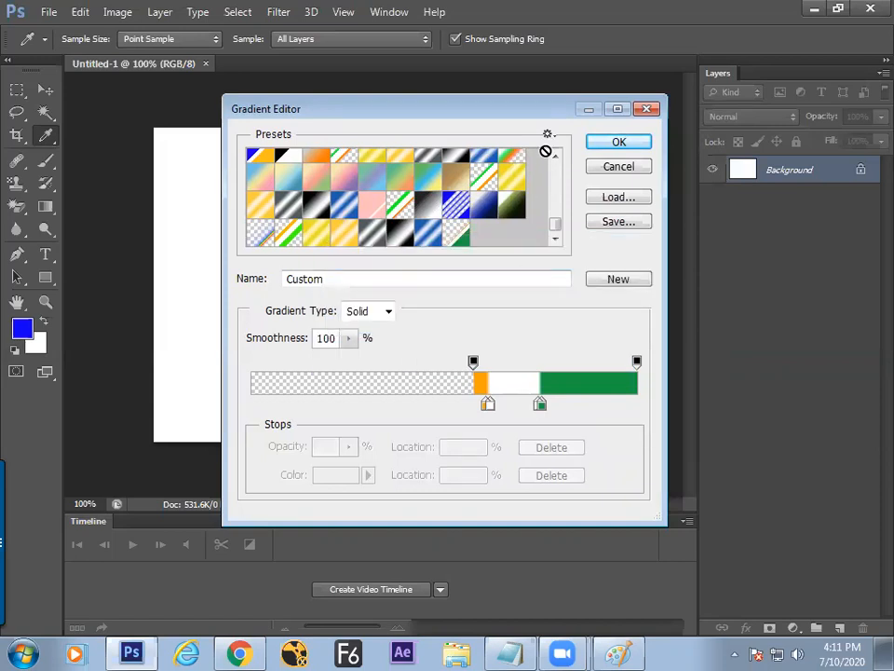
Step: Reset the presets to the default gradients, discarding the current ones without saving
drag(542, 111, 527, 110)
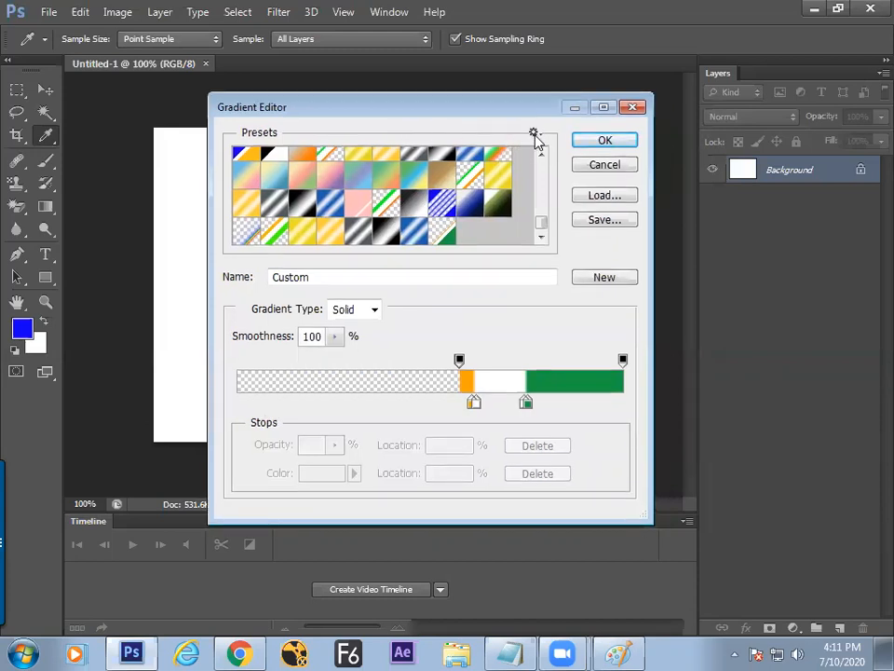
click(534, 136)
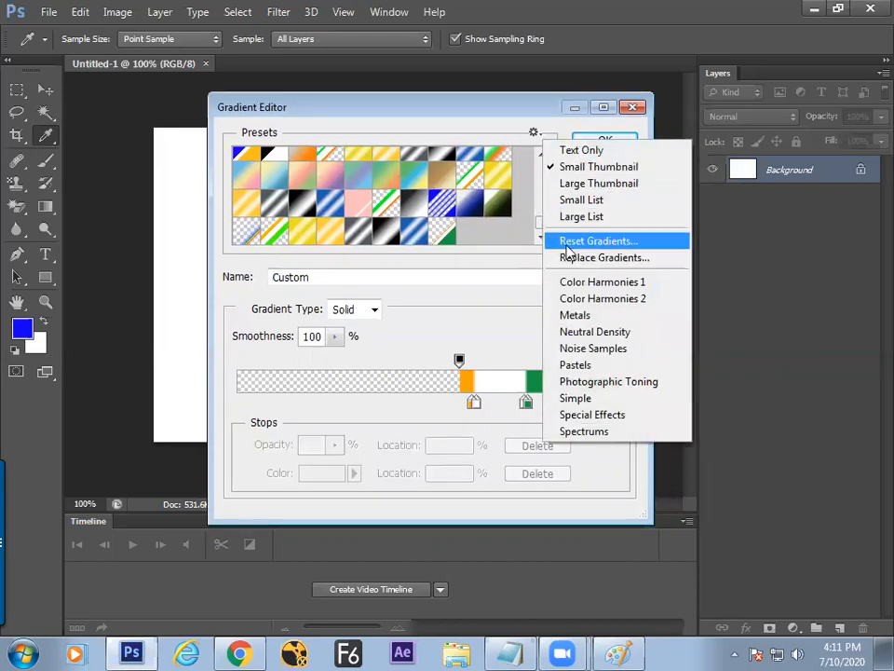
click(565, 244)
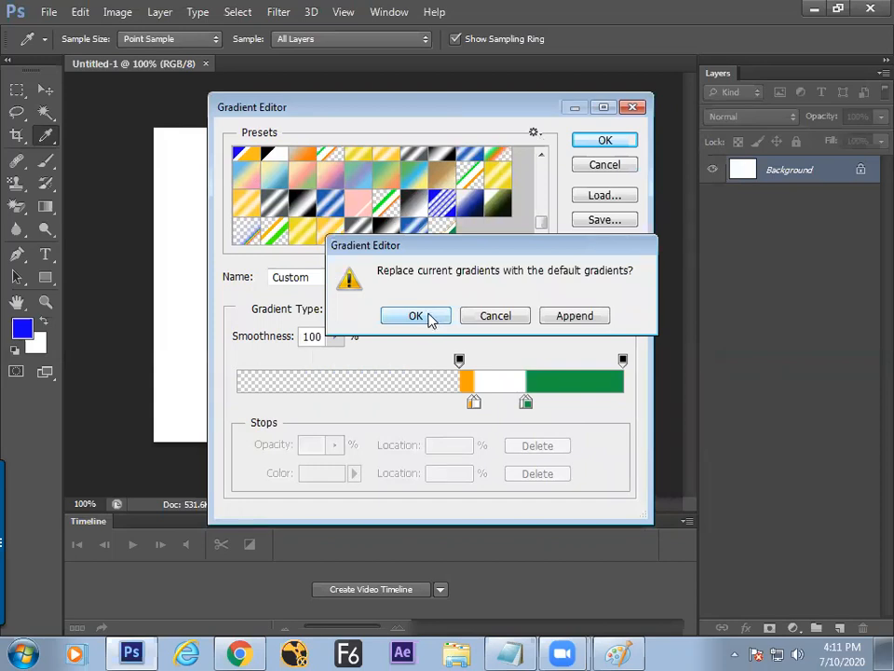
click(430, 320)
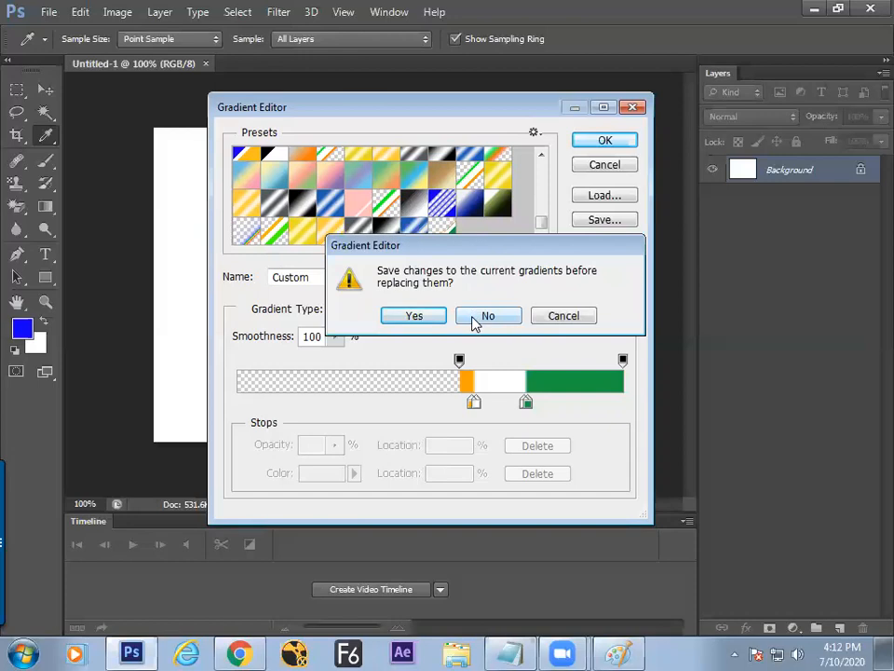
click(477, 318)
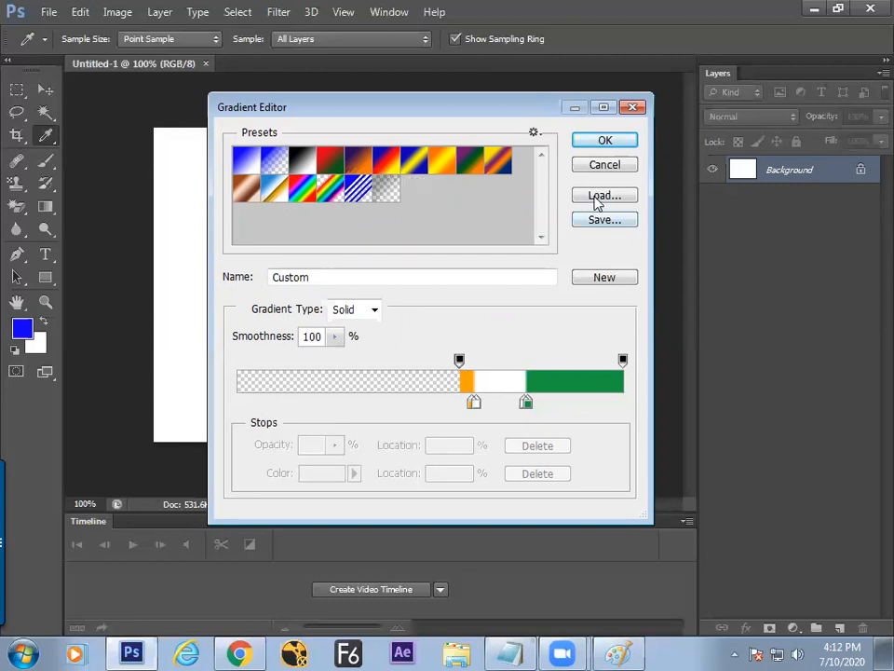
Step: Append the Simple gradient set after the default presets
click(535, 134)
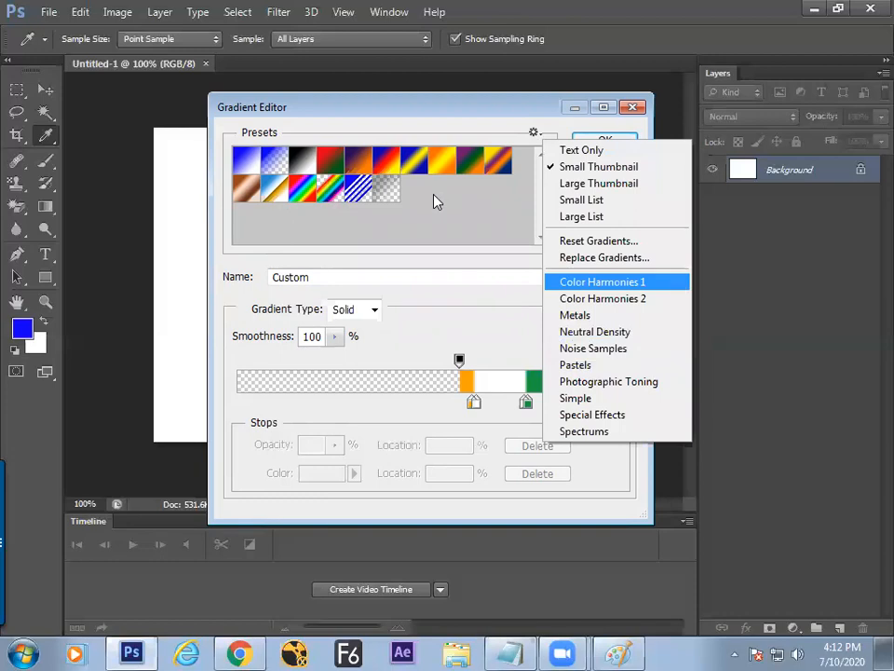
click(563, 398)
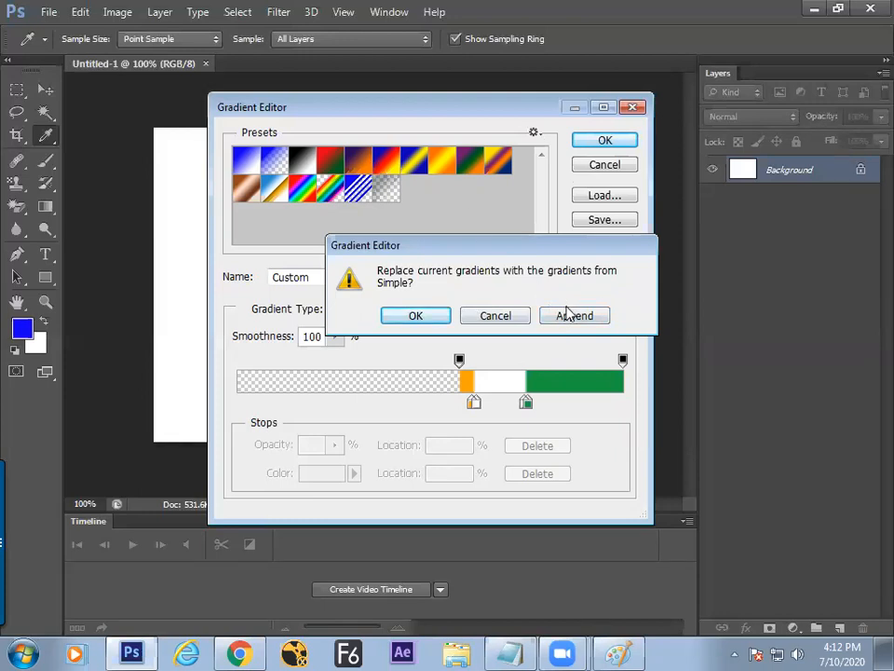
click(572, 315)
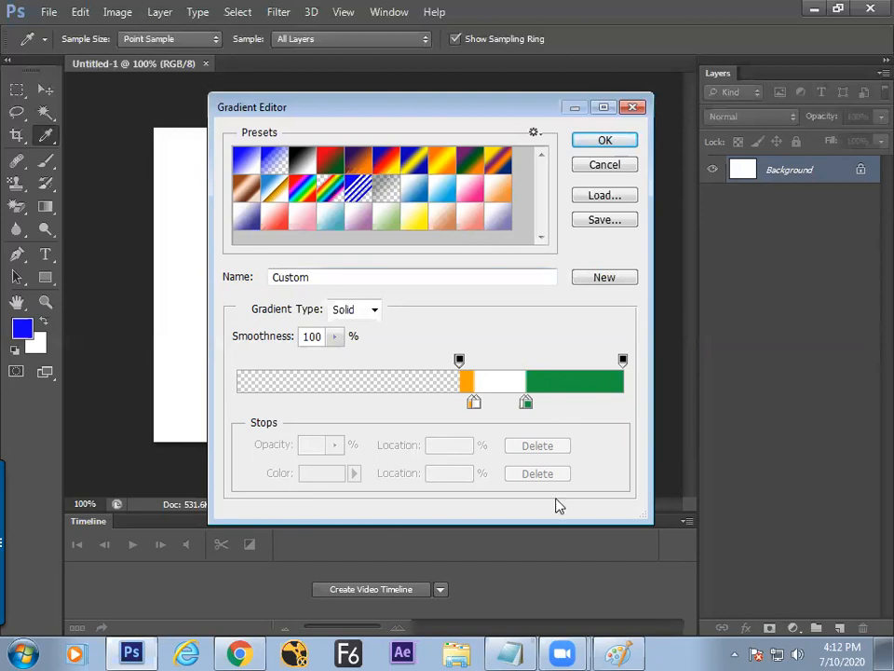
Step: In the Paint sketch, handwrite Load and Reset, branching to Library and hard disk .GRD
click(617, 652)
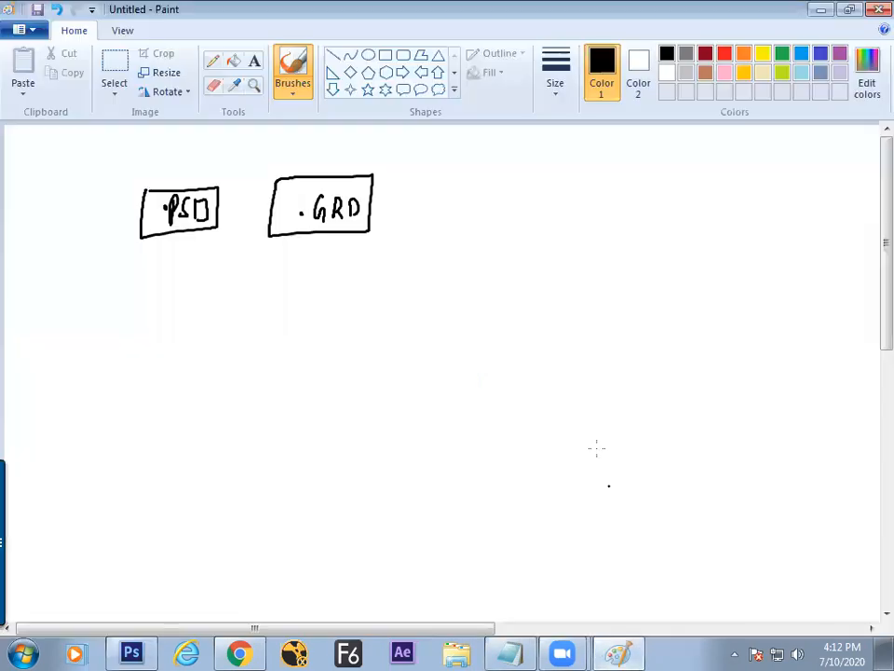
mouse_move(471, 183)
mouse_down()
mouse_move(481, 210)
mouse_move(489, 198)
mouse_move(505, 210)
mouse_move(470, 232)
mouse_move(480, 243)
mouse_up()
drag(484, 235, 512, 240)
mouse_move(521, 223)
mouse_down()
mouse_move(522, 240)
mouse_move(512, 230)
mouse_up()
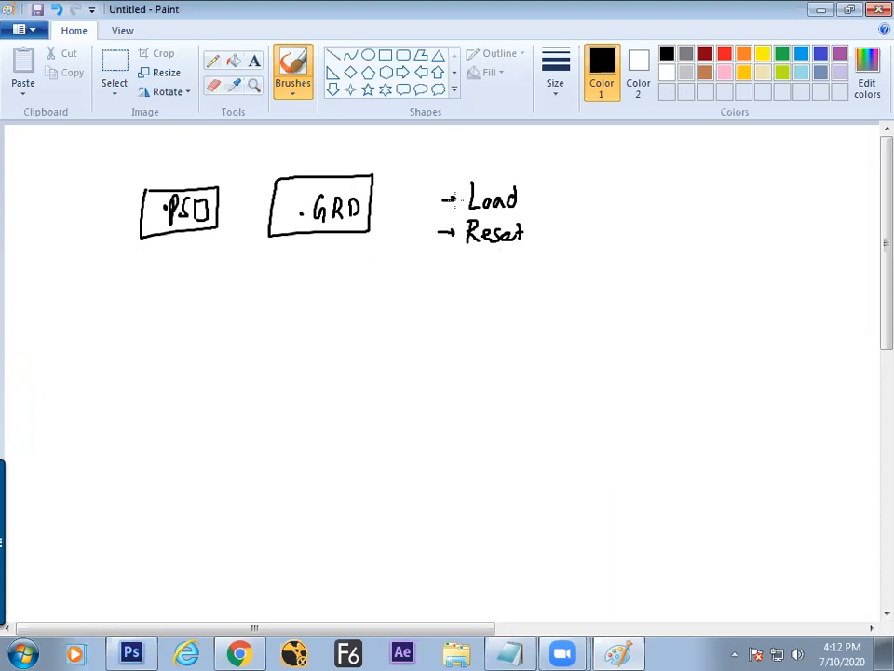
drag(519, 200, 571, 209)
mouse_move(597, 169)
mouse_down()
mouse_move(604, 160)
mouse_move(617, 168)
mouse_move(643, 158)
mouse_up()
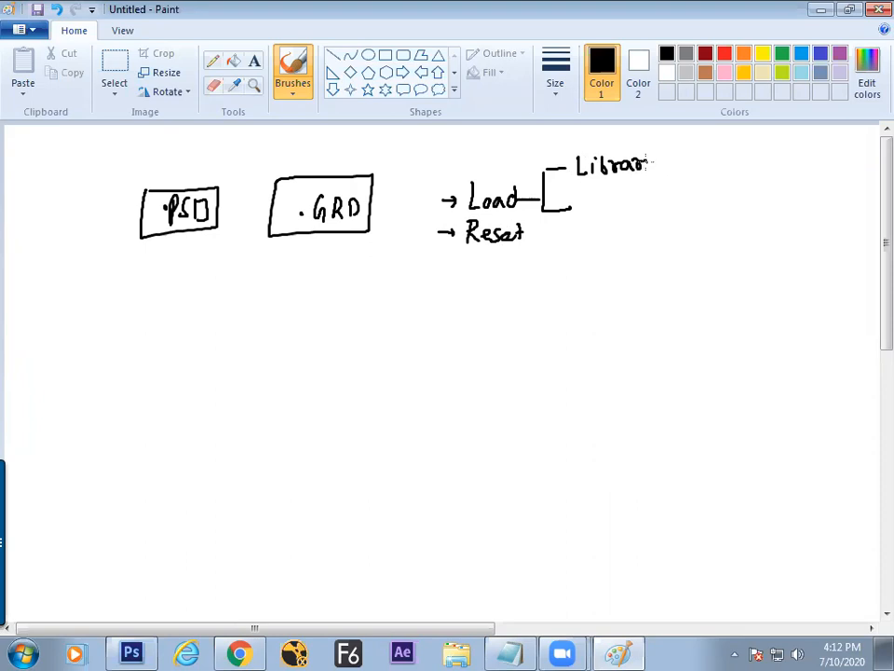
mouse_move(589, 210)
mouse_down()
mouse_move(633, 196)
mouse_move(661, 201)
mouse_up()
click(693, 202)
mouse_move(718, 198)
mouse_down()
mouse_move(728, 207)
mouse_move(748, 195)
mouse_move(745, 207)
mouse_up()
mouse_move(690, 174)
mouse_down()
mouse_move(770, 173)
mouse_move(762, 215)
mouse_move(677, 210)
mouse_move(689, 183)
mouse_up()
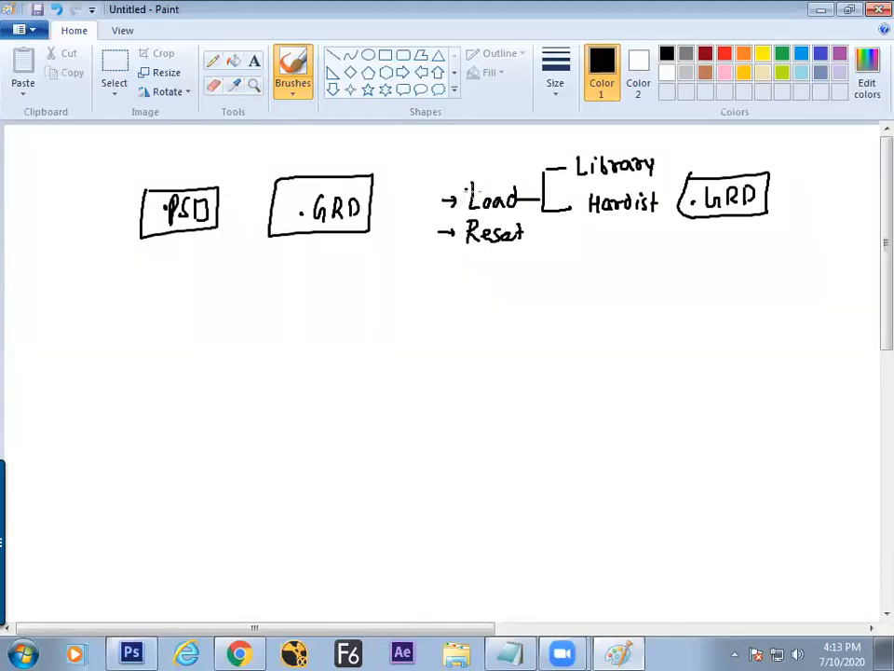
Step: Lengthen the arrow to Load, underline 'append' and write 'only' beside ok
mouse_move(432, 193)
mouse_down()
mouse_move(469, 190)
mouse_move(427, 194)
mouse_move(424, 314)
mouse_move(436, 312)
mouse_move(437, 328)
mouse_move(422, 349)
mouse_move(436, 347)
mouse_move(439, 329)
mouse_move(460, 346)
mouse_move(479, 326)
mouse_up()
drag(411, 368, 492, 356)
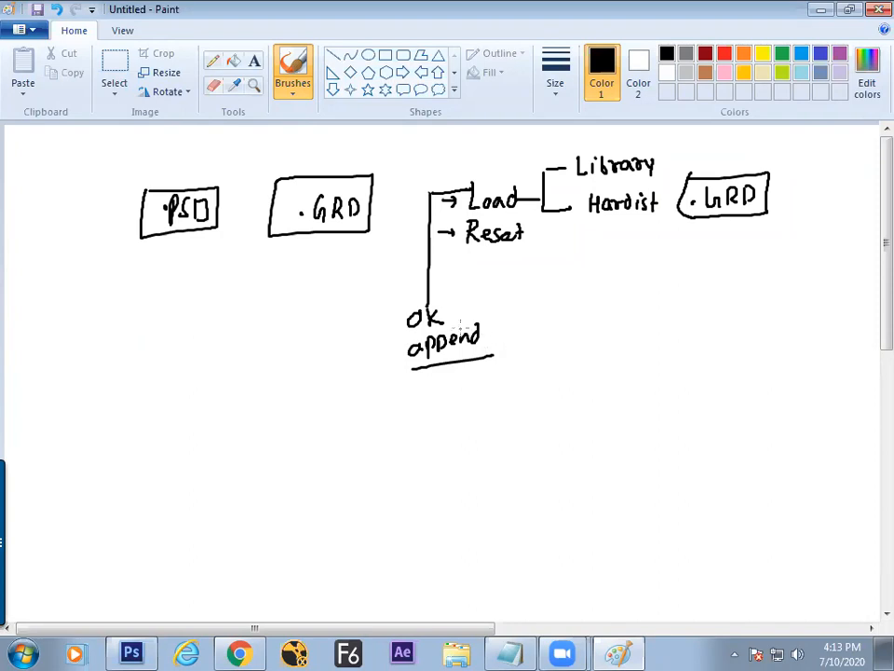
mouse_move(480, 307)
mouse_down()
mouse_move(530, 299)
mouse_move(509, 340)
mouse_move(565, 329)
mouse_move(558, 347)
mouse_move(572, 320)
mouse_move(624, 319)
mouse_up()
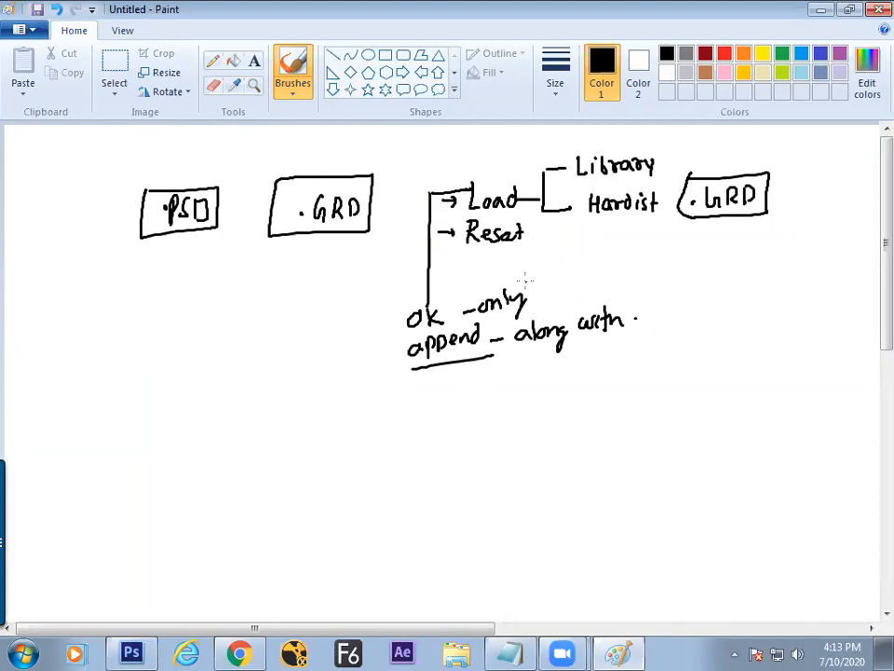
key(alt+Tab)
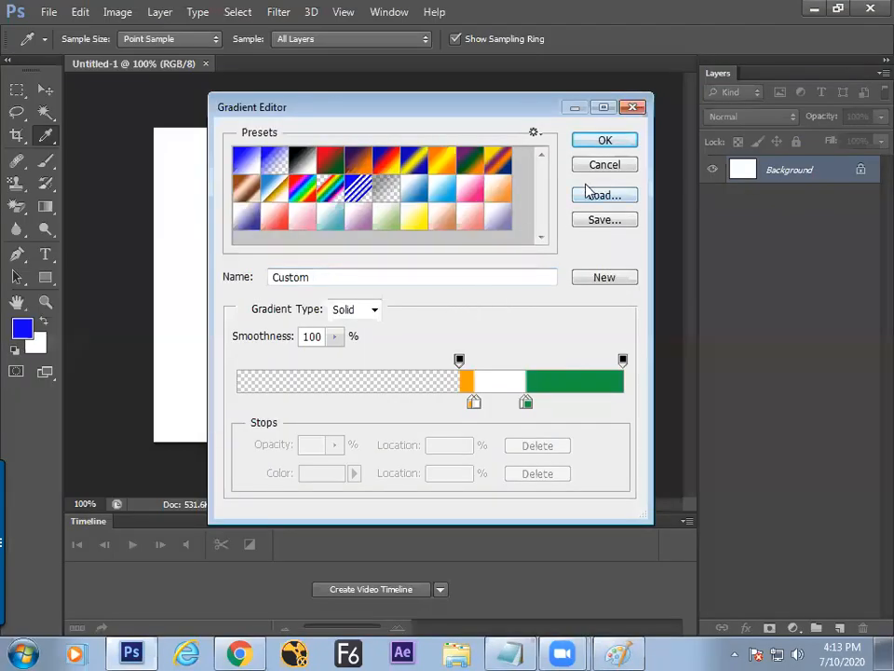
Step: Nudge the Gradient Editor slightly, then bring up the Notepad notes on saving and loading gradients
drag(514, 108, 550, 102)
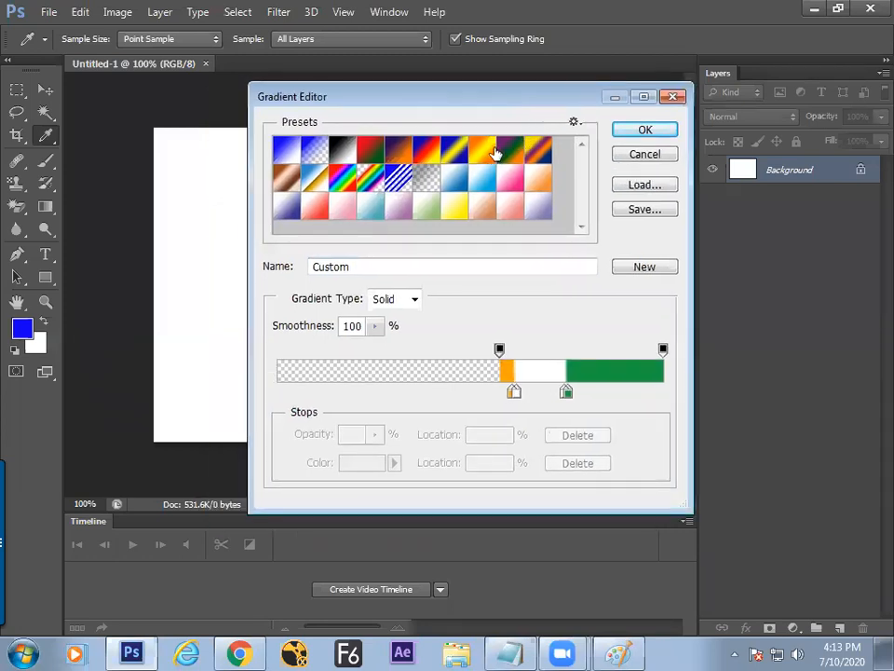
key(alt+Tab)
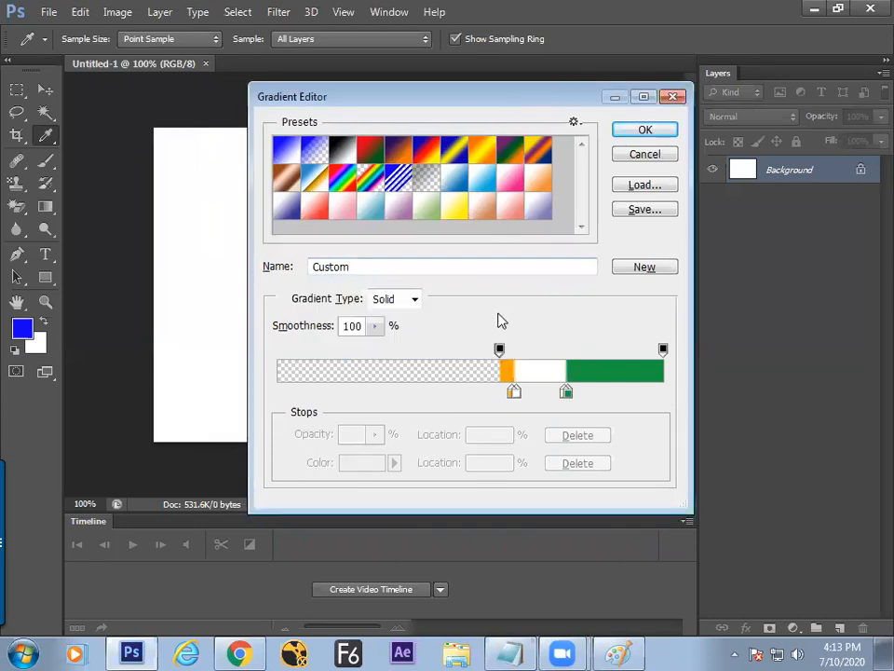
click(527, 650)
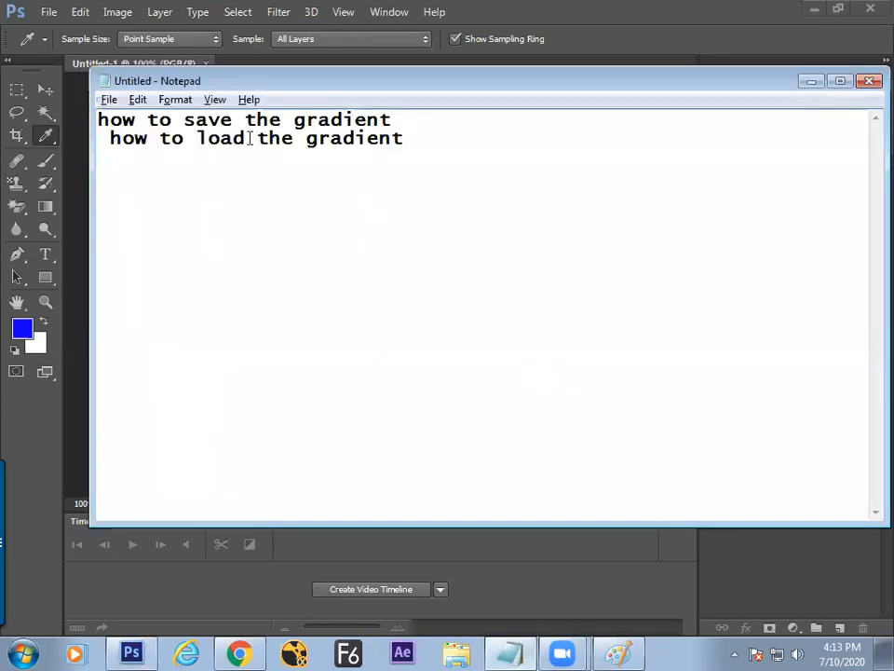
Step: Add an 'in gradient editor' heading with a '1 noise' item to the Notepad notes
key(Return)
key(Return)
text(in edi)
key(BackSpace)
key(BackSpace)
click(169, 189)
text(g)
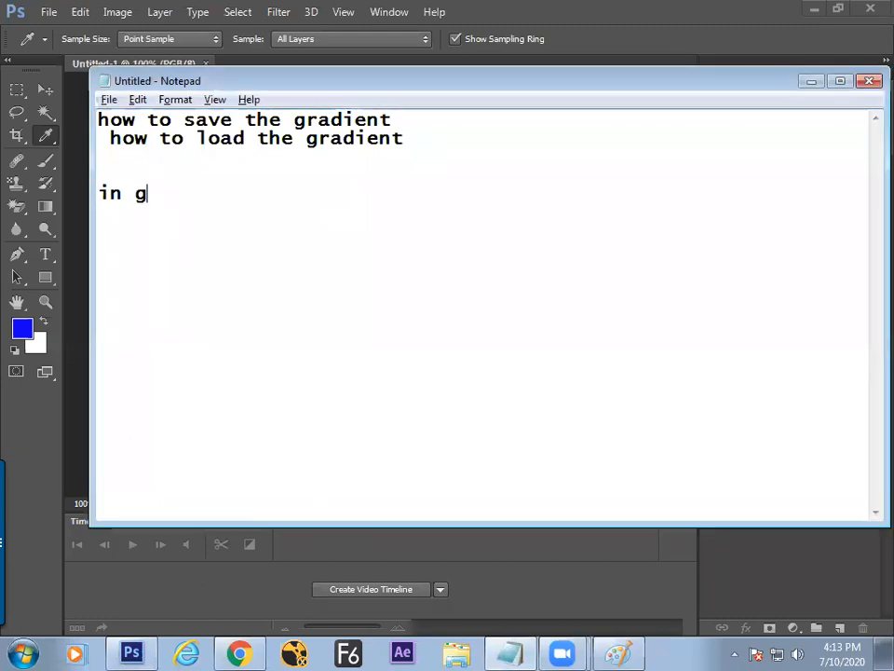
text(radient editor )
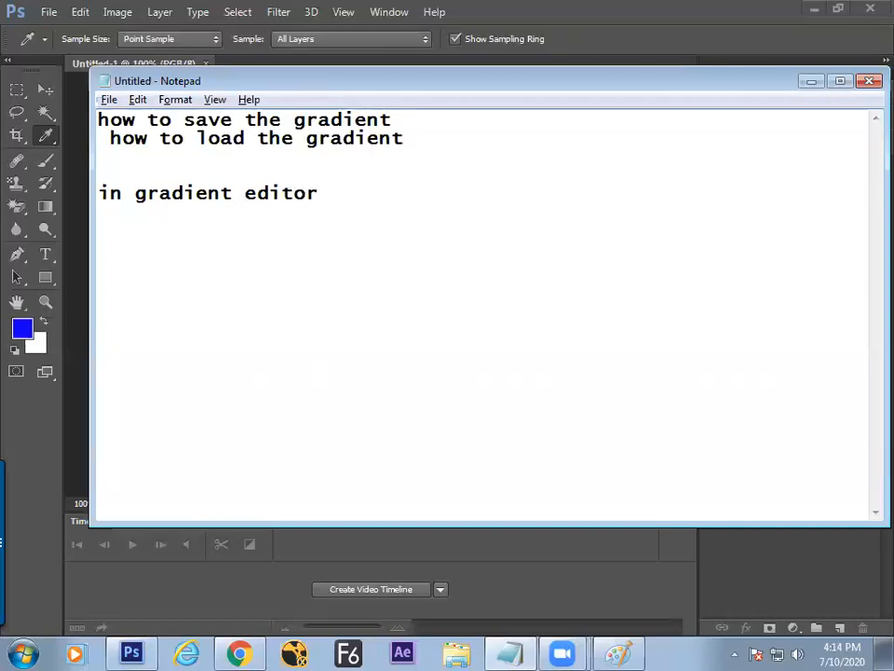
text(1 noic)
key(BackSpace)
text(se)
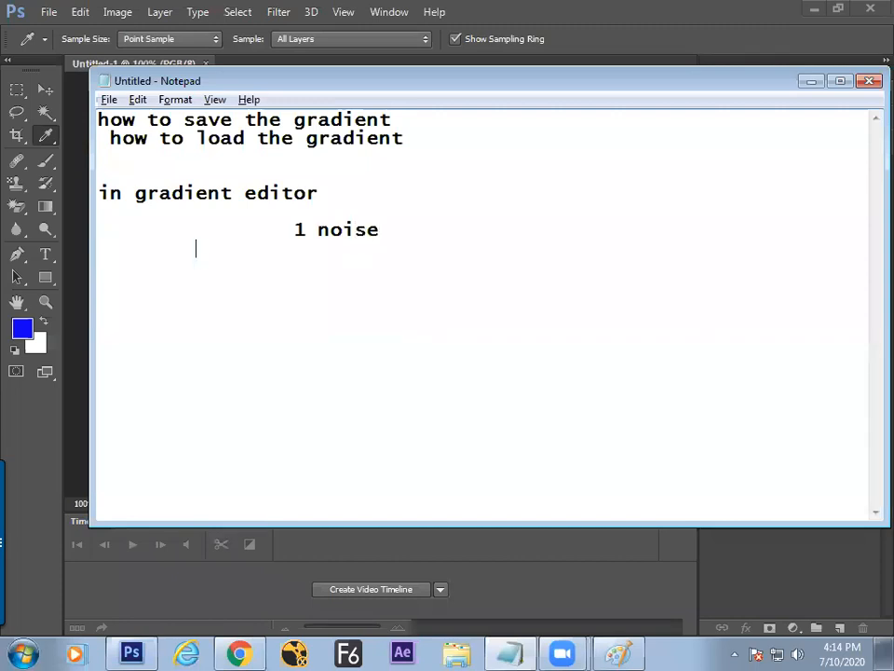
Step: Add an indented '2 solid' line below '1 noise', then switch back to Photoshop
key(Return)
key(Tab)
key(Tab)
text(2 solid)
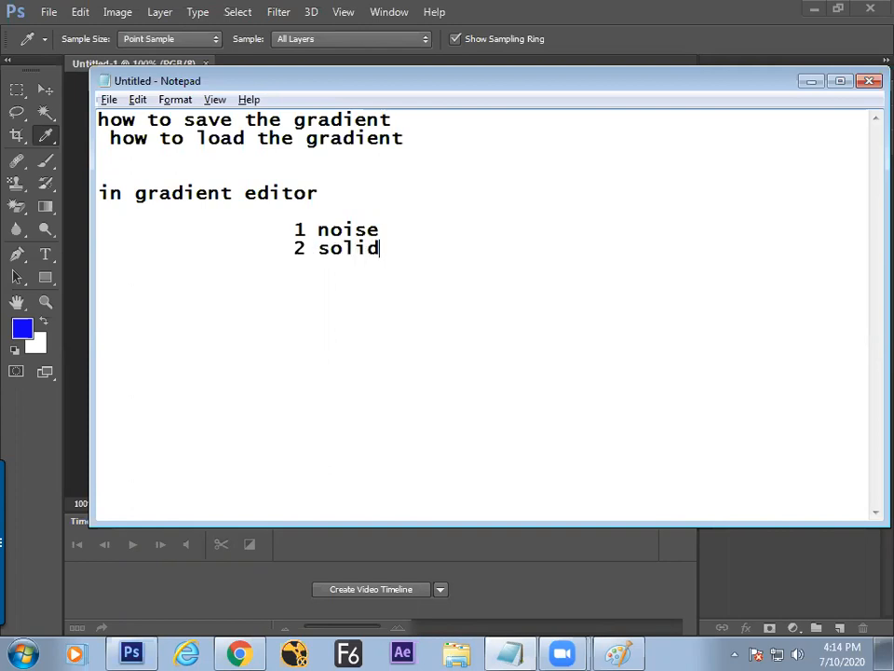
key(alt+Tab)
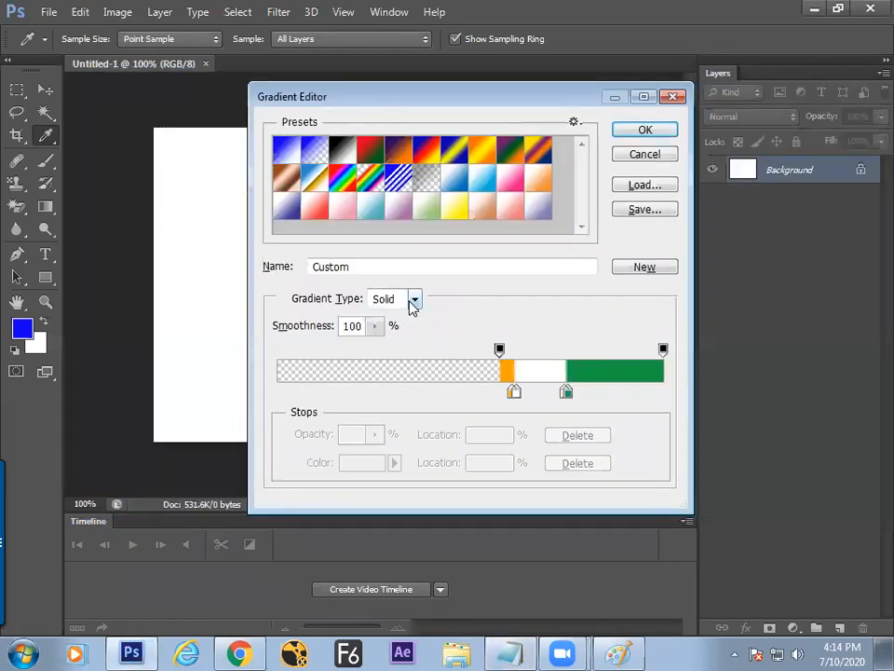
Step: Change the Gradient Type to Noise and raise Roughness to 56%
click(414, 311)
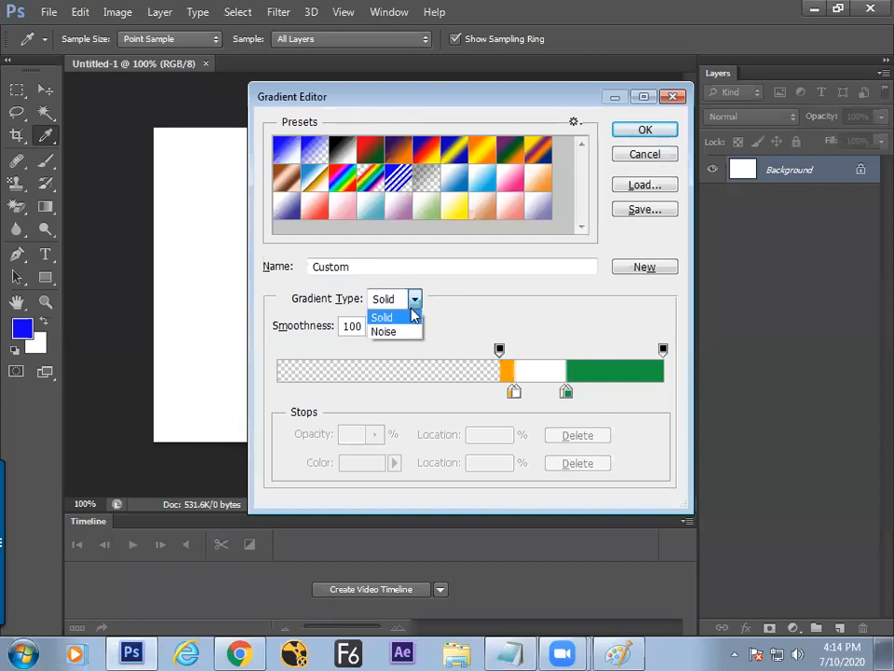
click(405, 333)
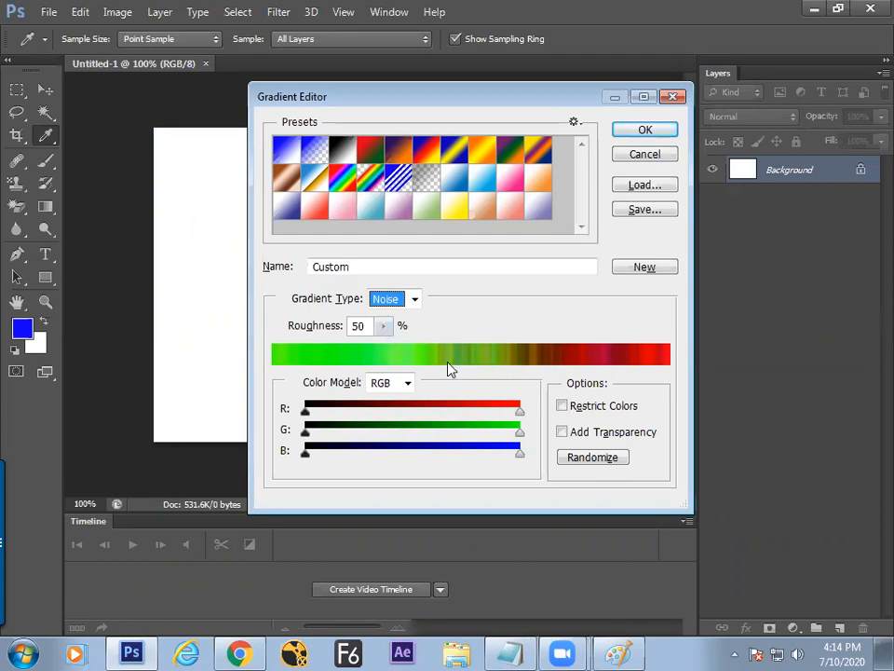
click(383, 325)
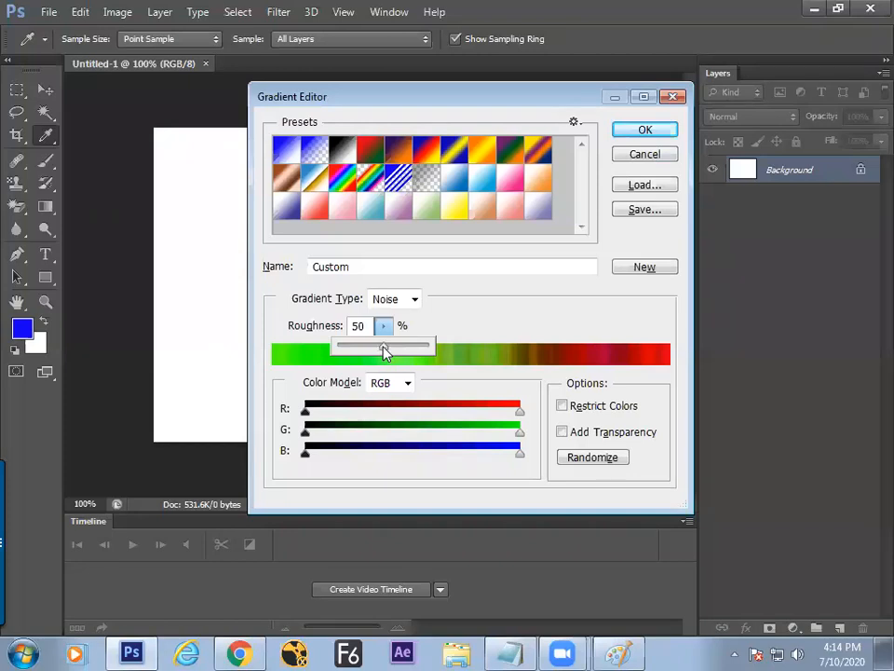
mouse_move(387, 349)
mouse_down()
mouse_move(430, 358)
mouse_move(339, 348)
mouse_move(403, 362)
mouse_move(351, 360)
mouse_move(414, 355)
mouse_move(366, 355)
mouse_move(389, 355)
mouse_up()
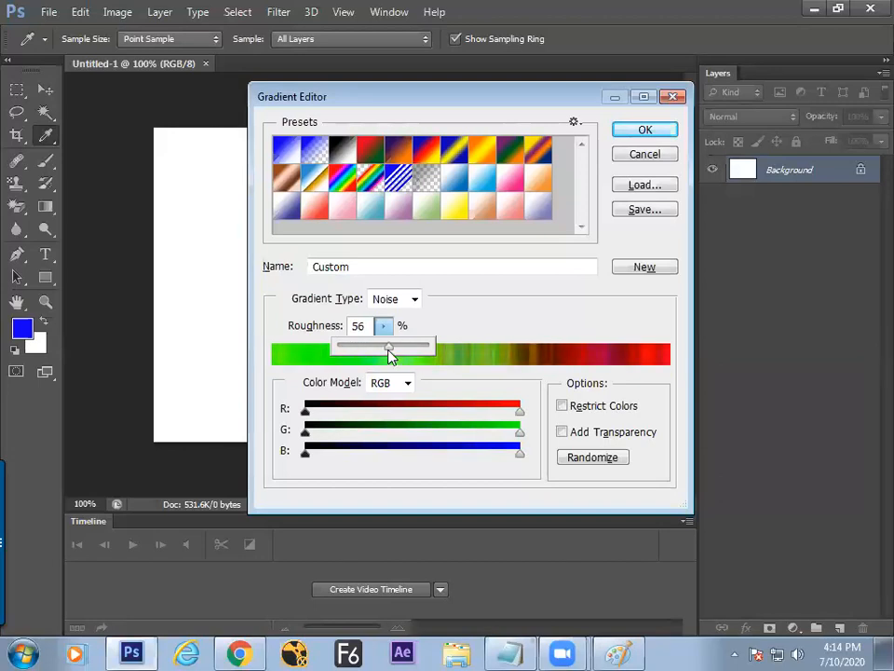
click(463, 325)
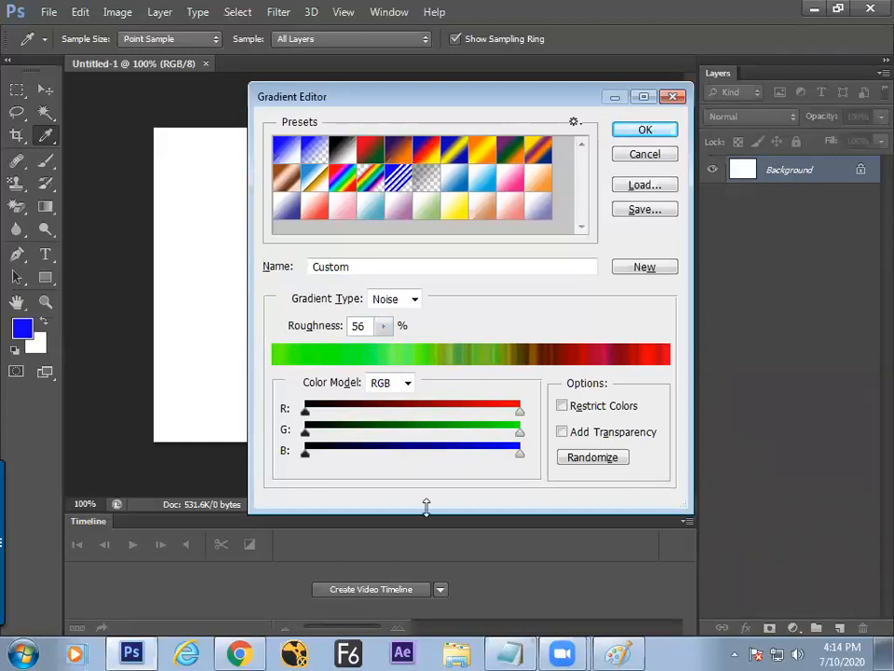
Step: In Notepad, insert an indented 'roughness' note under '1 noise', pushing '2 solid' down
click(604, 647)
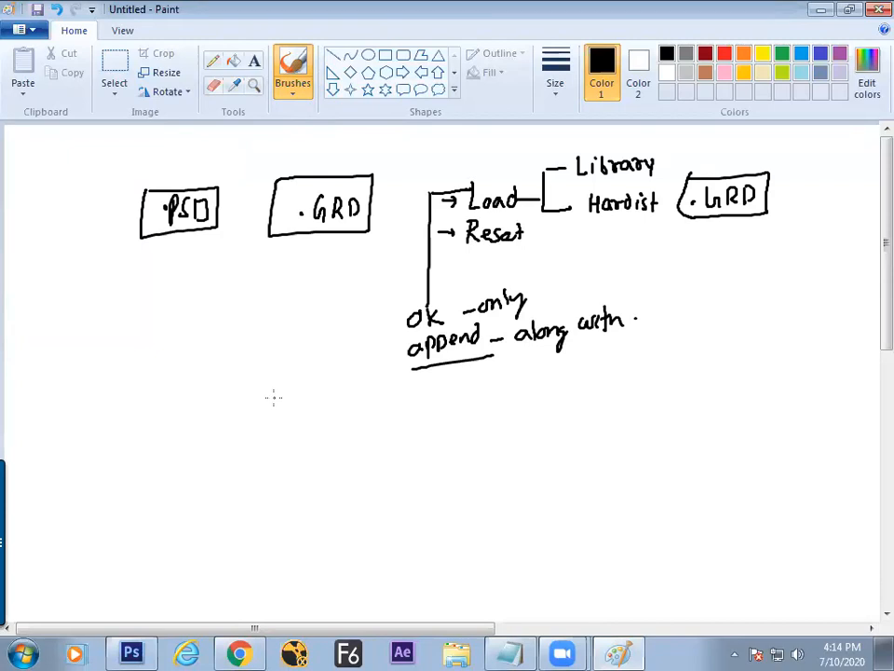
click(510, 651)
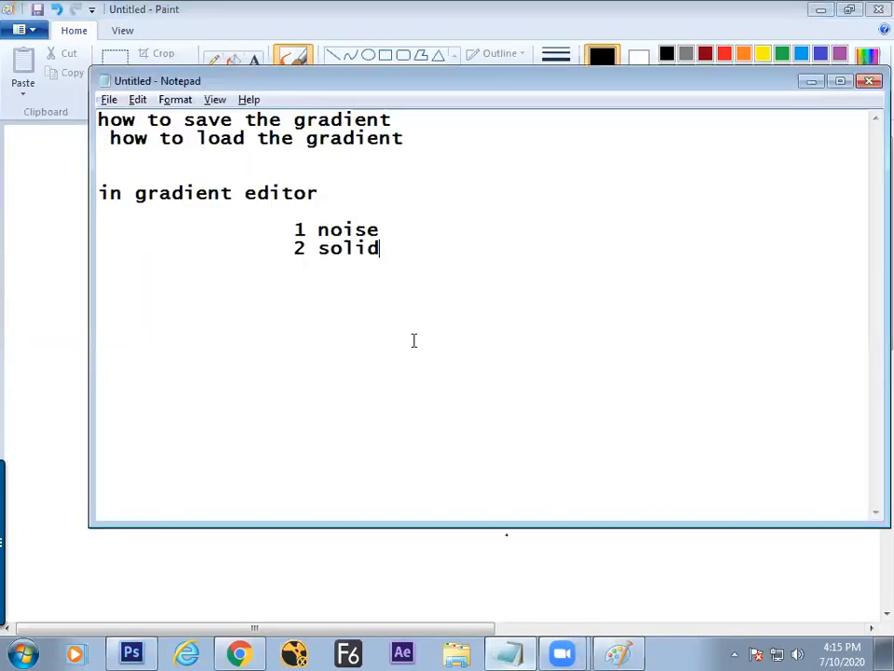
click(390, 229)
key(Return)
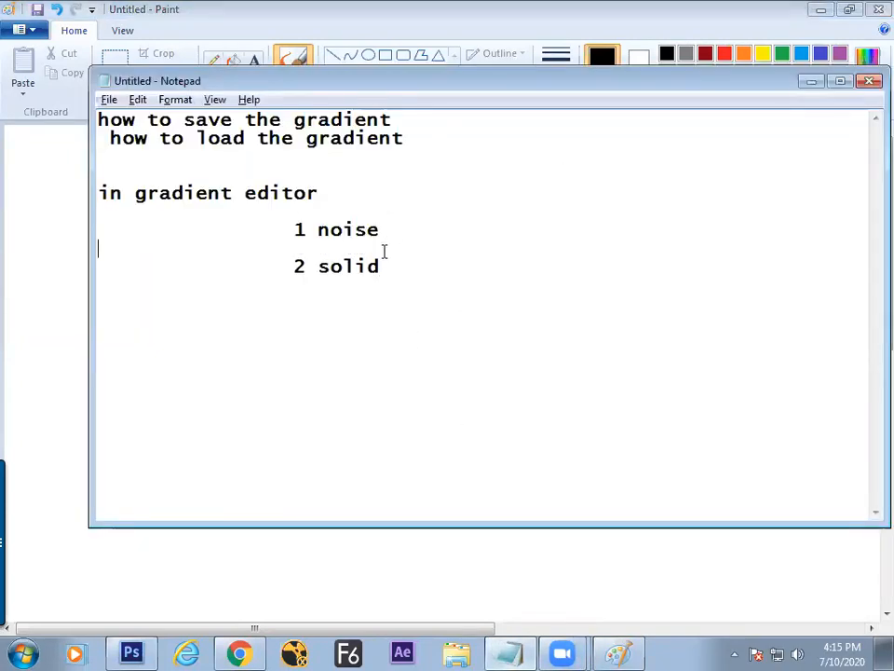
key(Return)
key(Tab)
key(Tab)
key(Tab)
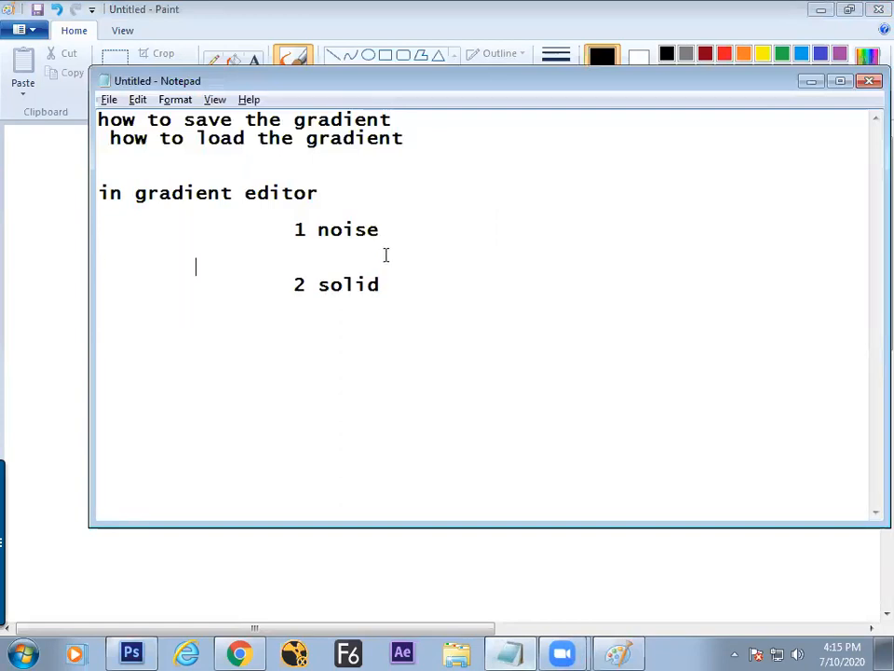
key(Return)
key(Up)
key(Up)
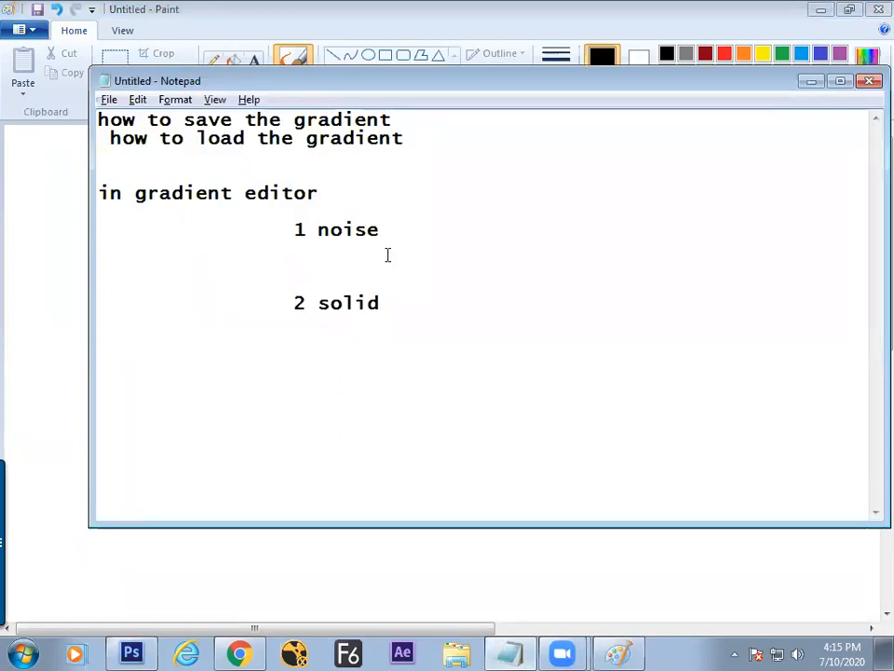
key(Tab)
text(roughness)
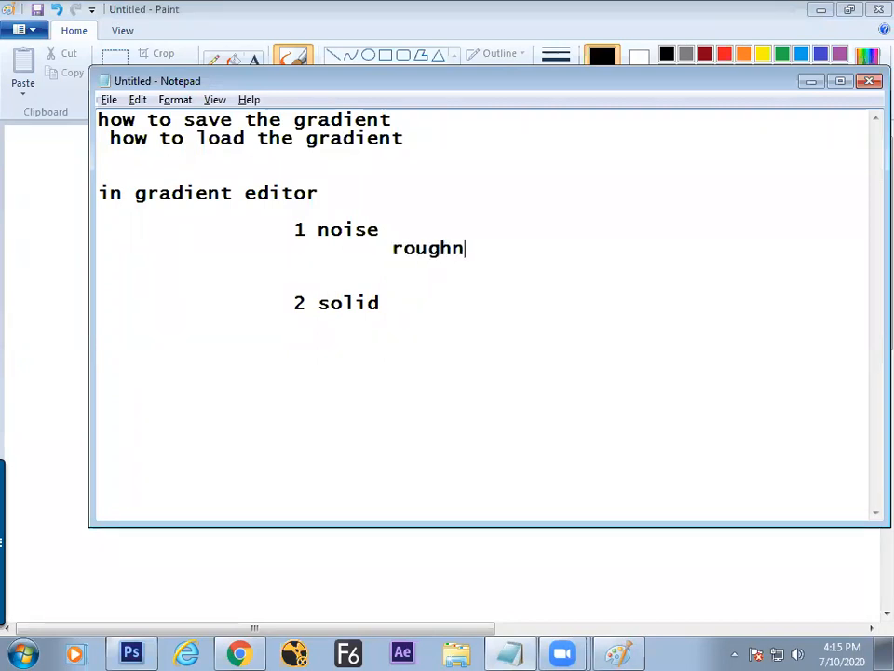
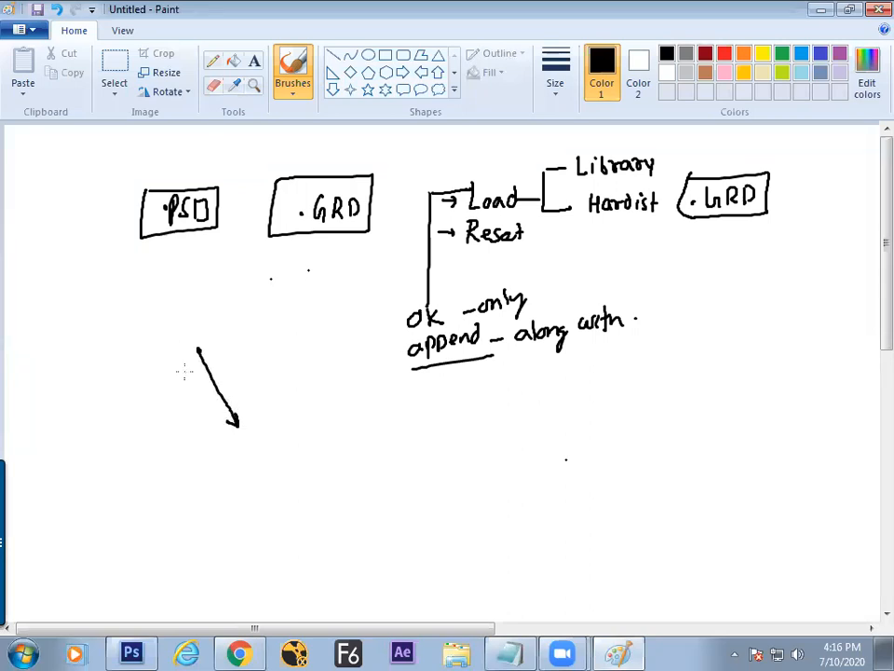
Step: Hatch the diagonal arrow and draw a crossed horizontal arrow below it
mouse_move(182, 382)
mouse_down()
mouse_move(227, 342)
mouse_move(235, 354)
mouse_up()
mouse_move(182, 405)
mouse_down()
mouse_move(240, 365)
mouse_move(243, 376)
mouse_up()
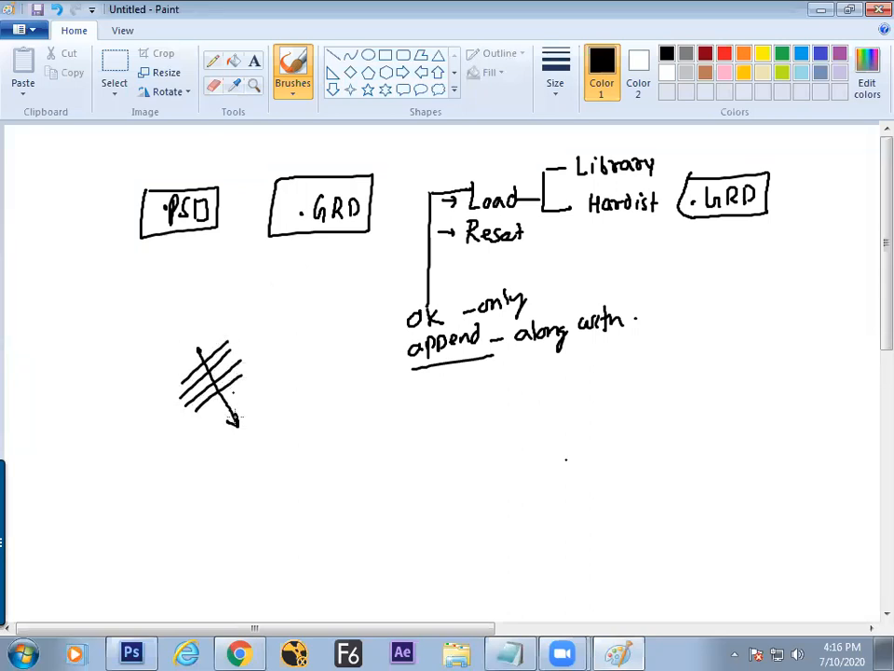
drag(250, 449, 334, 449)
mouse_move(266, 413)
mouse_down()
mouse_move(266, 471)
mouse_move(285, 471)
mouse_up()
drag(299, 418, 299, 466)
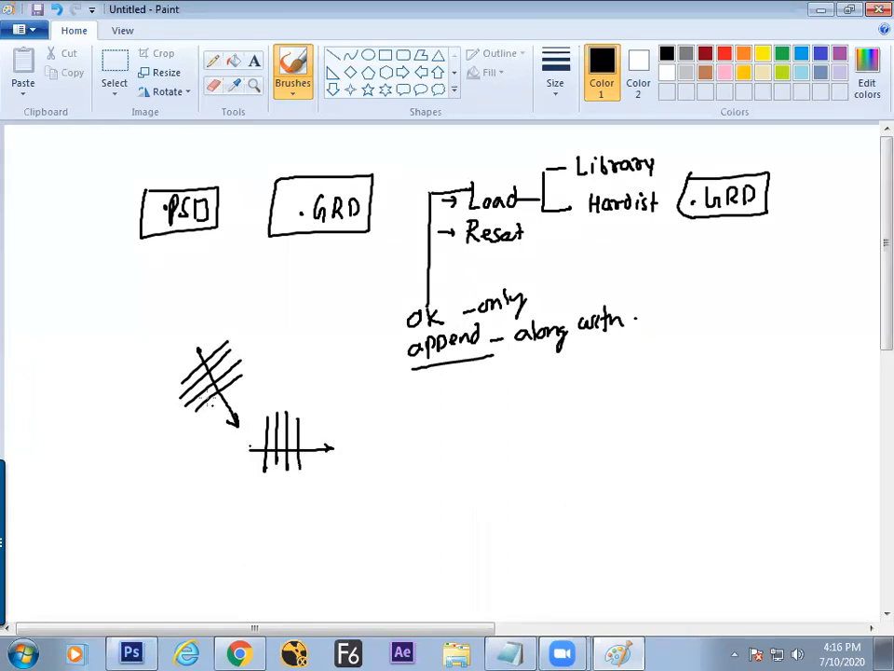
Step: Dot both ends of the arrow and label them Start and end
click(194, 345)
click(237, 434)
drag(209, 328, 224, 326)
drag(241, 414, 281, 389)
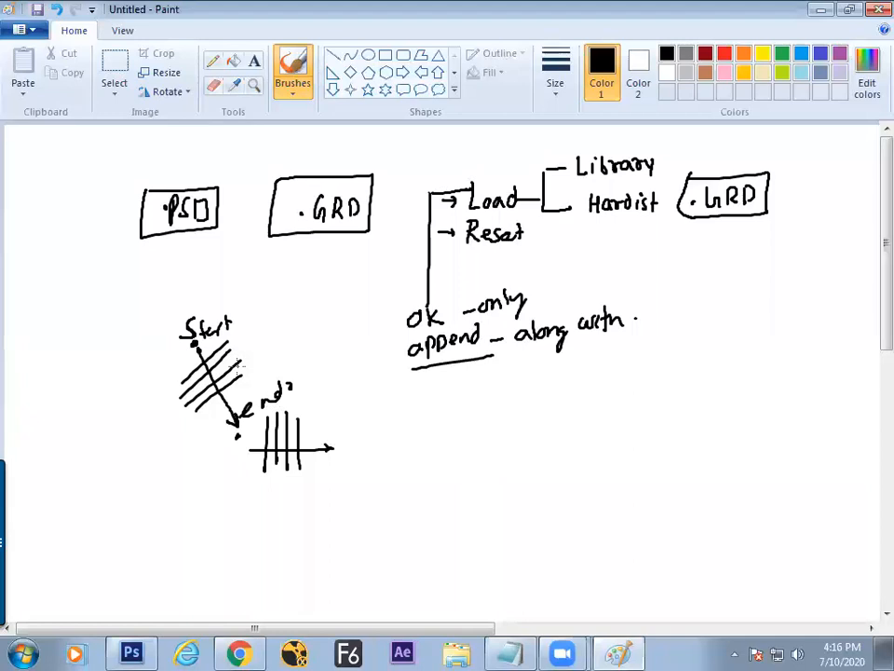
key(alt+Tab)
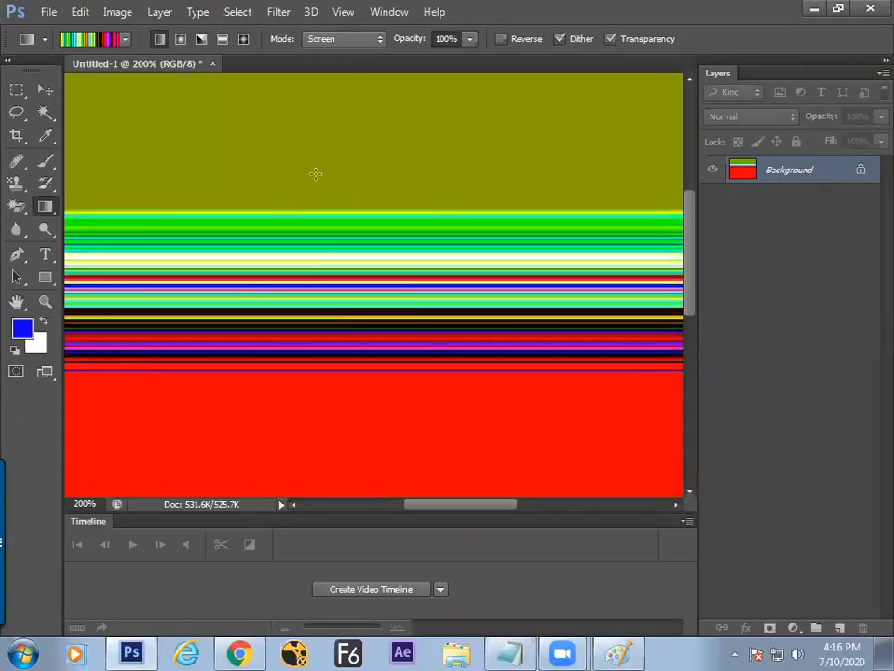
Step: Fill the canvas with a diagonal red-to-olive noise gradient in Normal mode
drag(349, 278, 351, 283)
key(ctrl+z)
drag(312, 232, 301, 290)
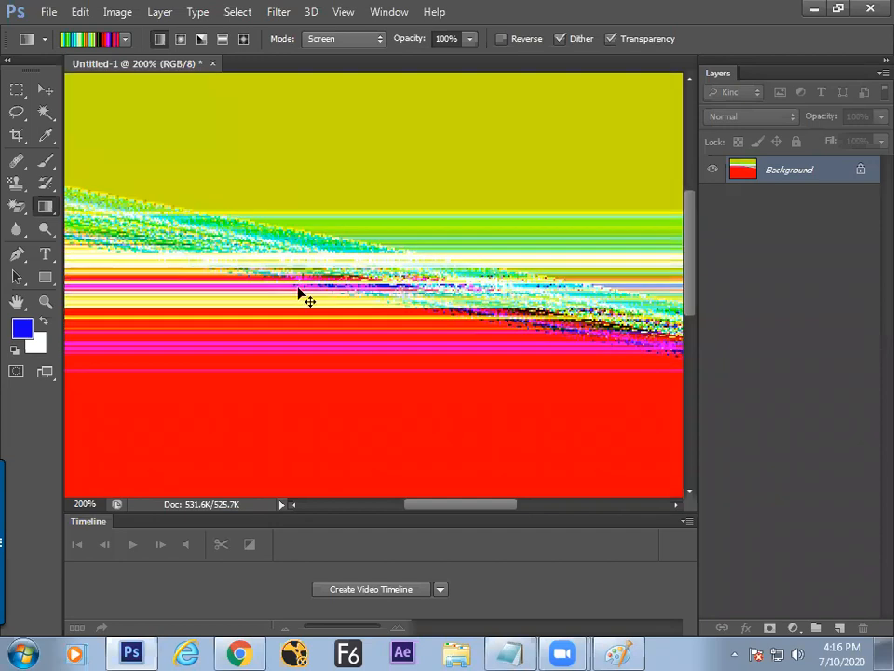
key(ctrl+Delete)
drag(284, 214, 359, 237)
click(350, 39)
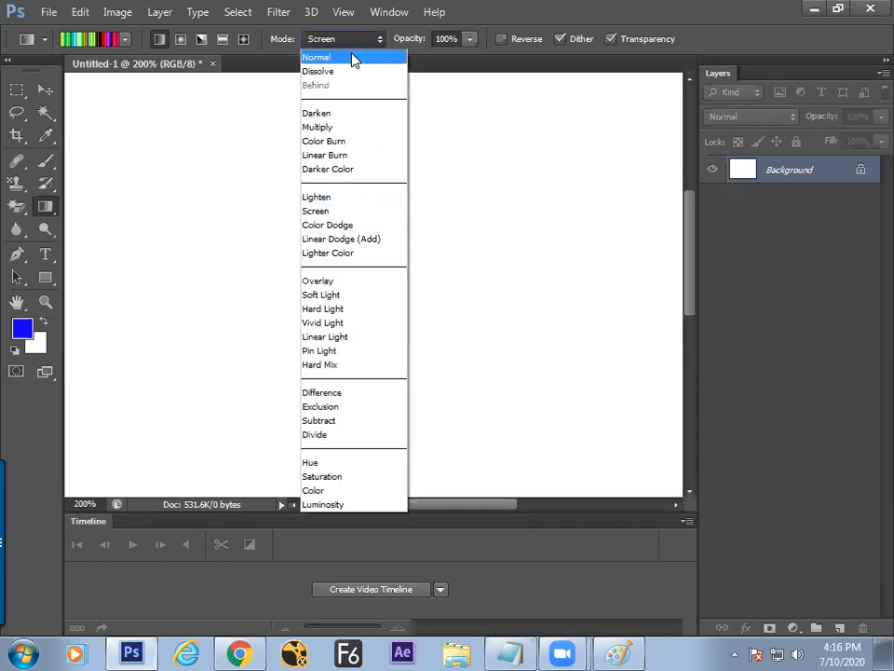
click(355, 59)
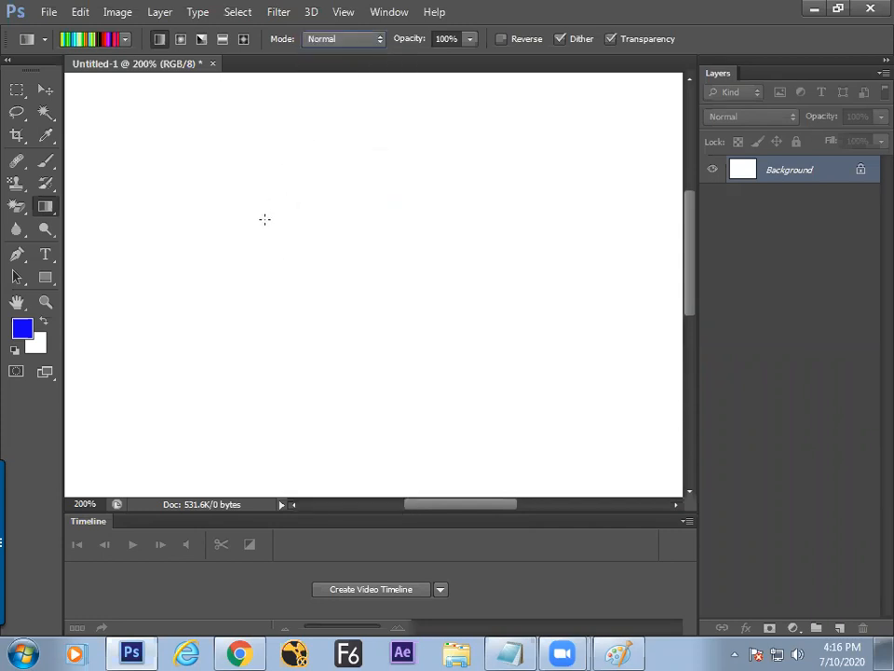
drag(279, 228, 331, 277)
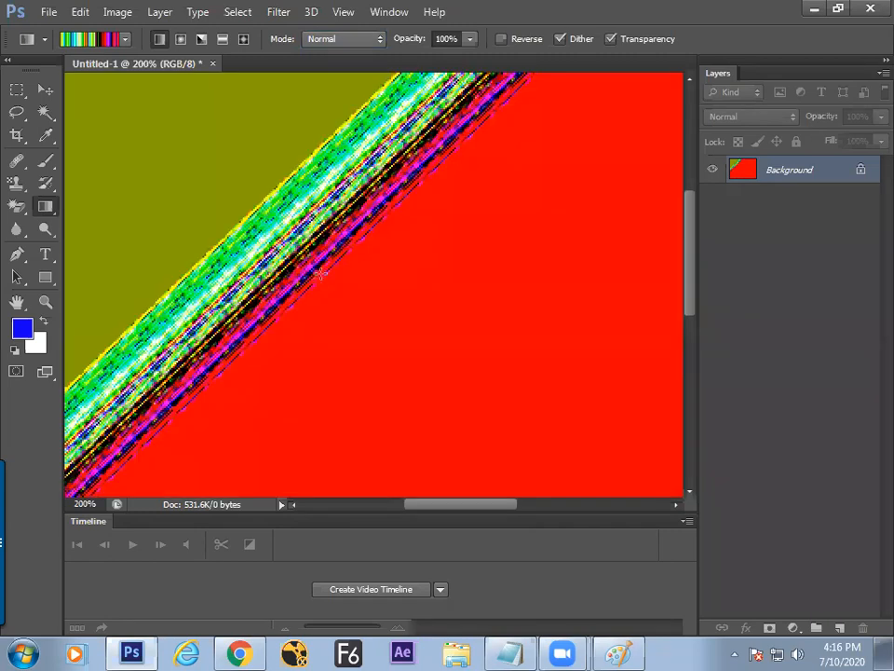
key(ctrl+z)
drag(341, 167, 289, 325)
drag(233, 200, 340, 93)
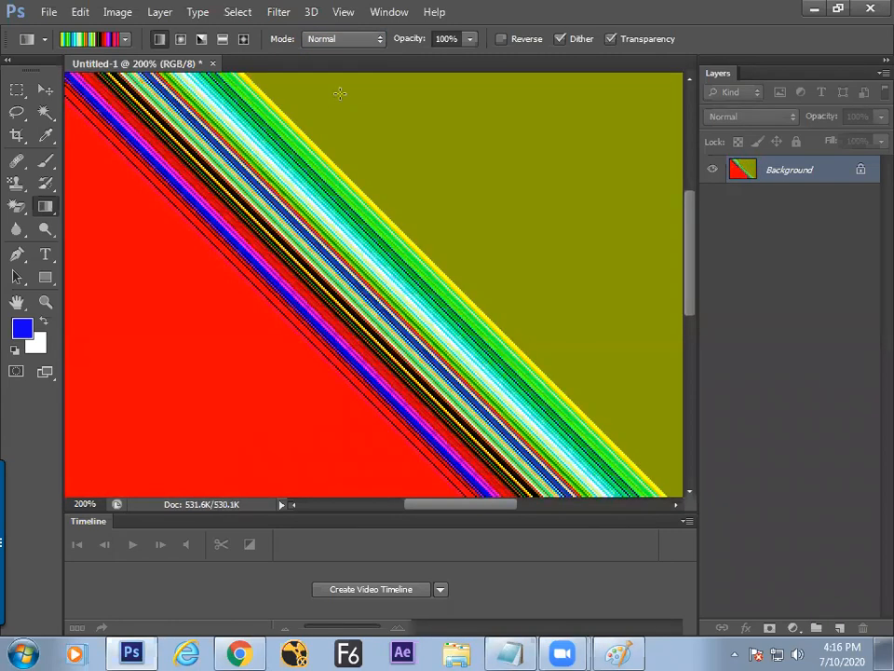
Step: Cross it with a second noise gradient in Overlay blend mode
click(341, 42)
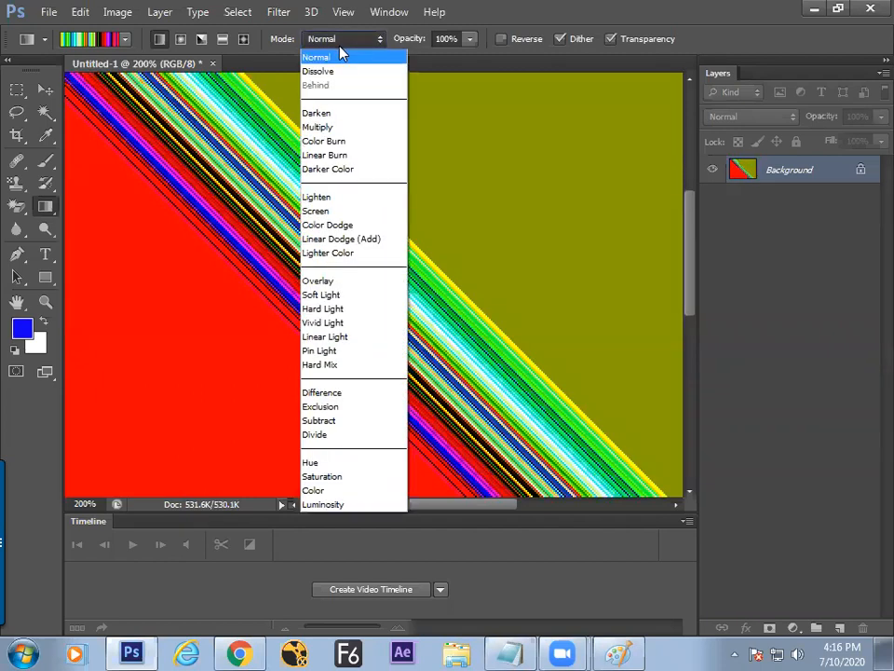
click(315, 281)
drag(272, 244, 328, 331)
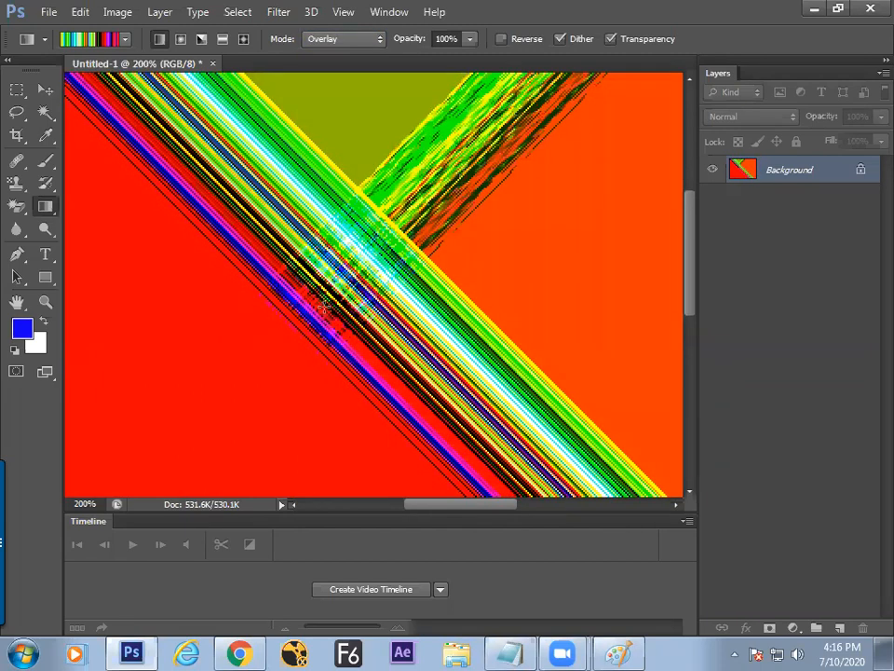
key(ctrl+minus)
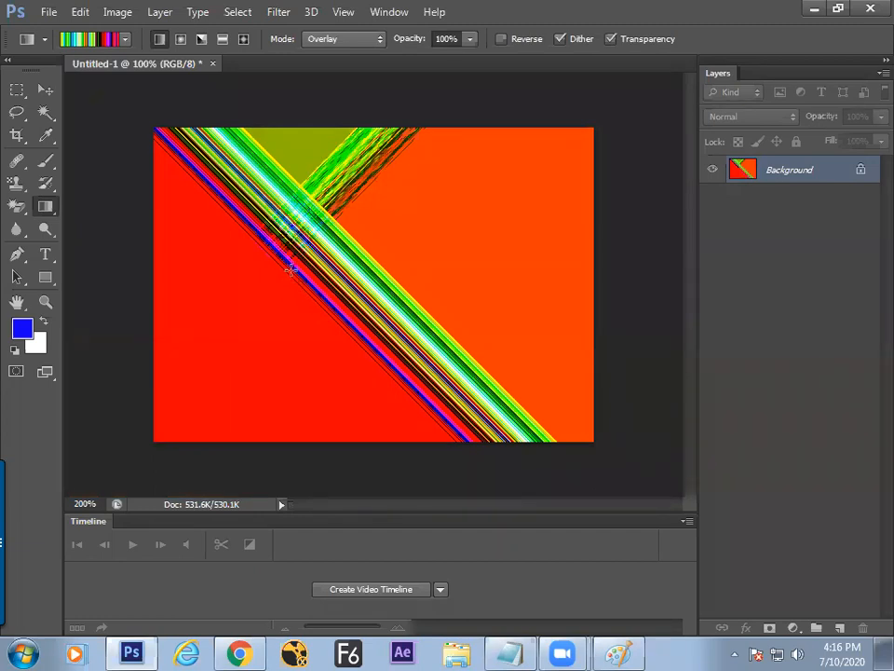
key(alt+Tab)
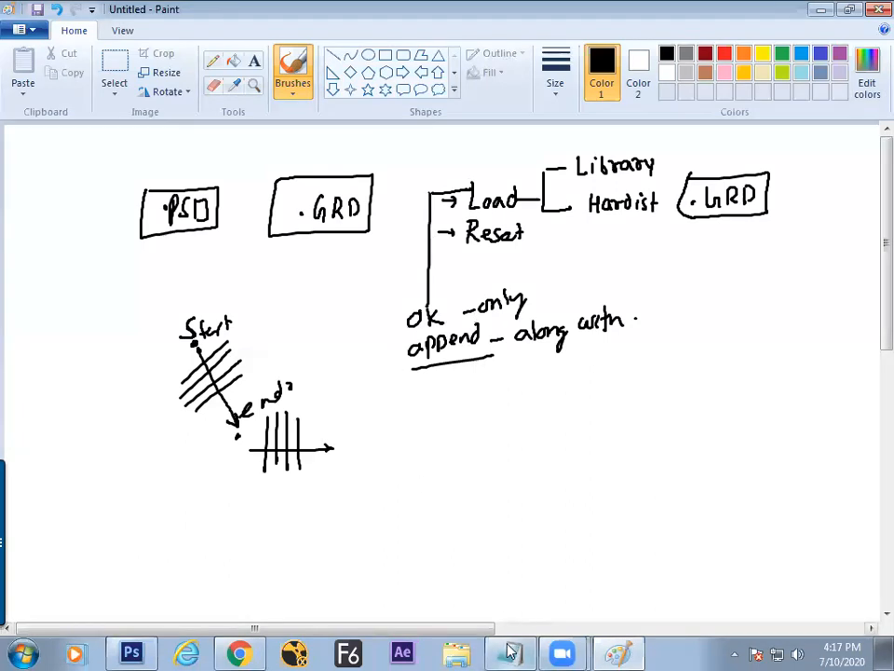
Step: Review the roughness and '2 solid' notes, then undo Photoshop's canvas back to white
key(alt+Tab)
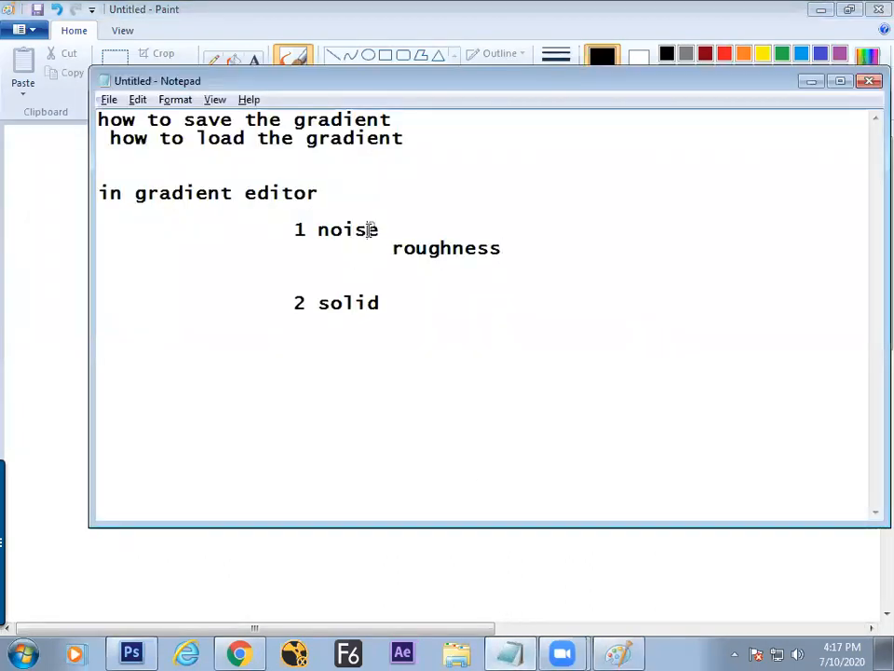
click(376, 303)
key(alt+Tab)
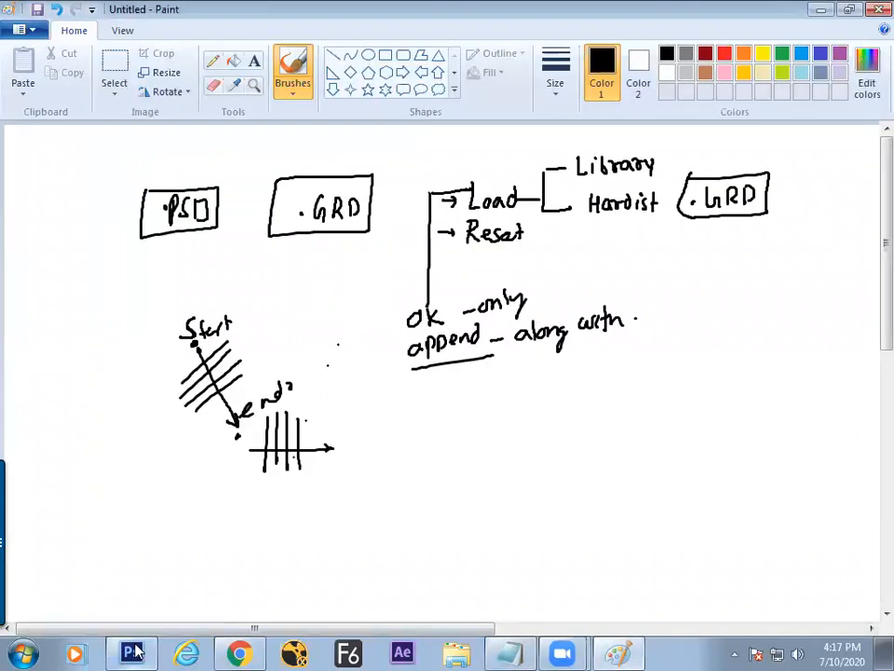
key(alt+Tab)
key(ctrl+z)
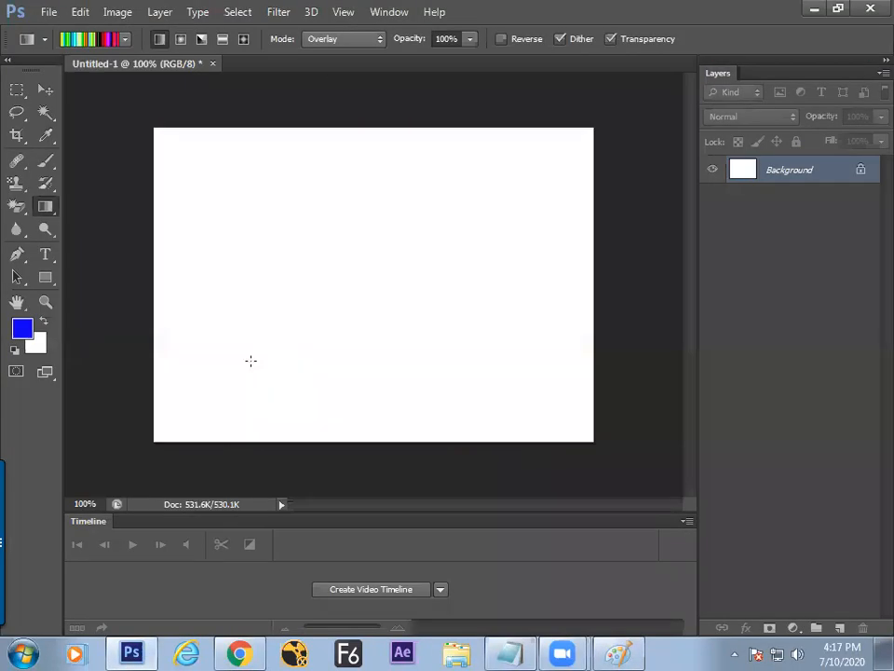
Step: Enable Add Transparency on the noise gradient and confirm it
click(89, 39)
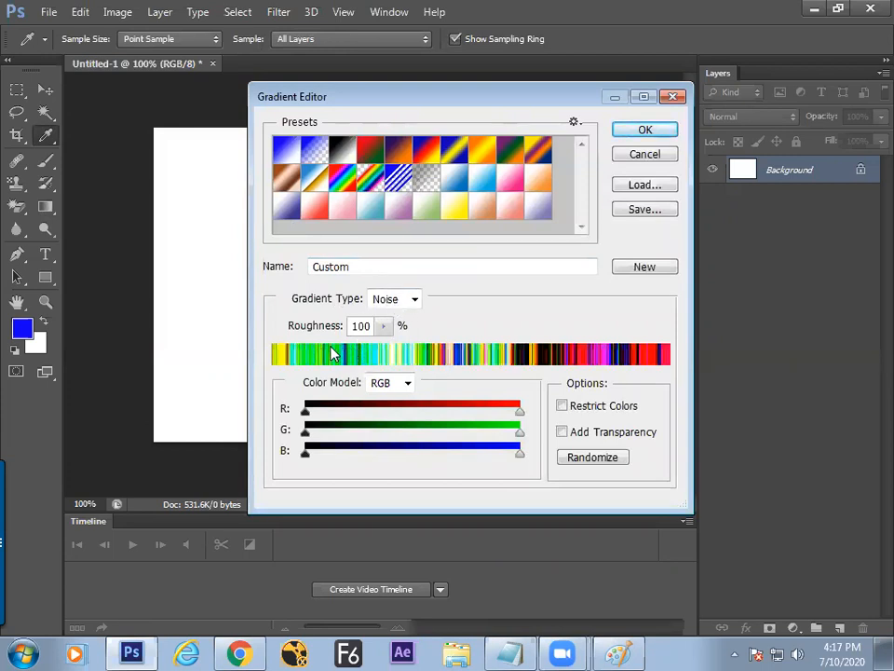
click(563, 434)
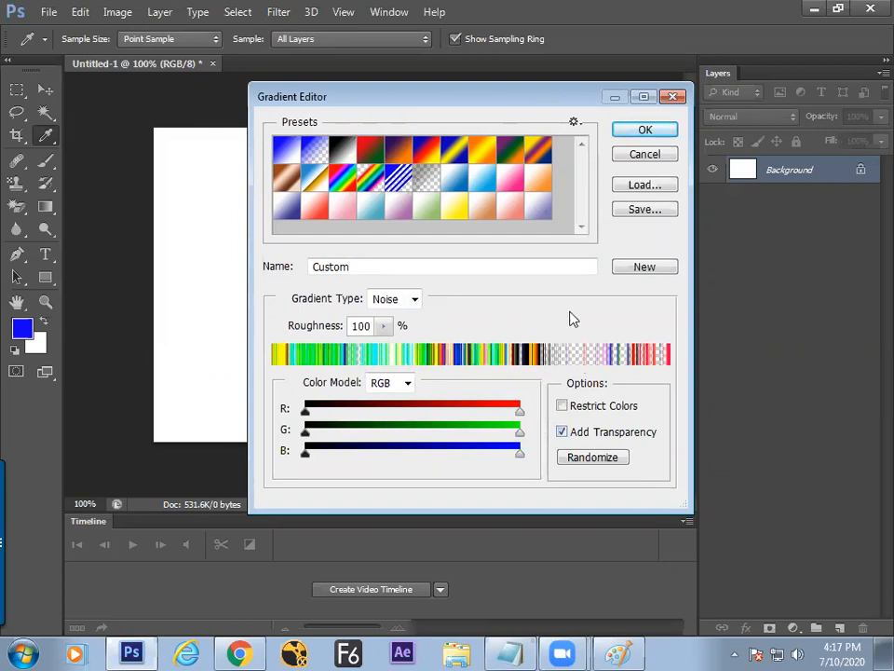
click(645, 131)
Step: Open Penguins.jpg from the Pictures library's Sample Pictures folder
key(ctrl+o)
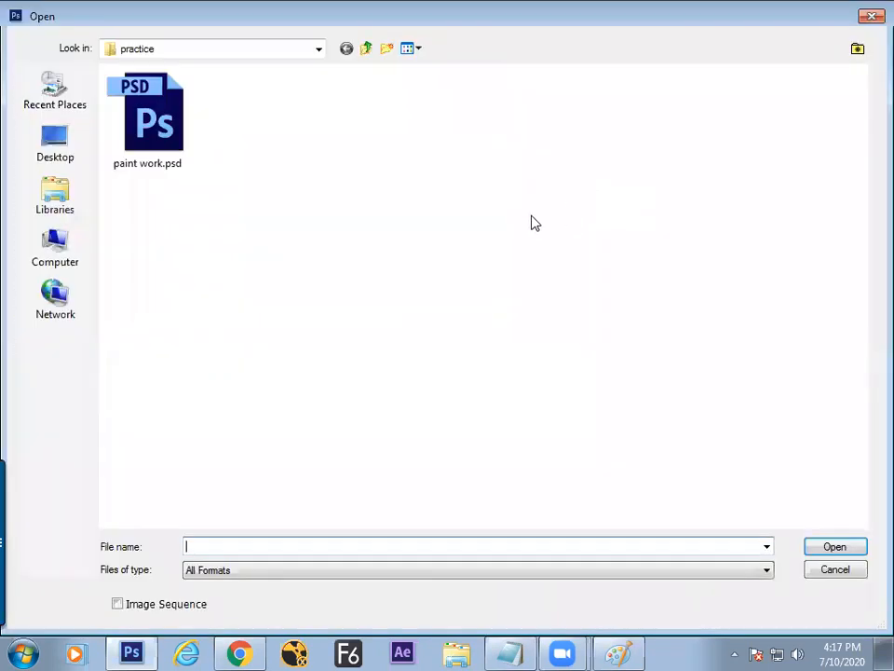
click(60, 154)
click(62, 196)
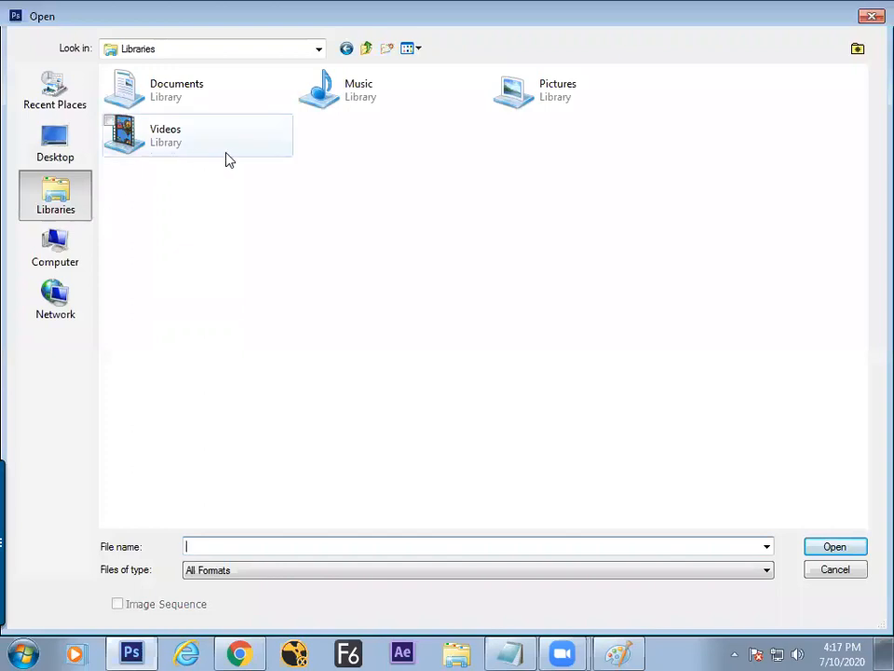
double_click(521, 100)
double_click(763, 132)
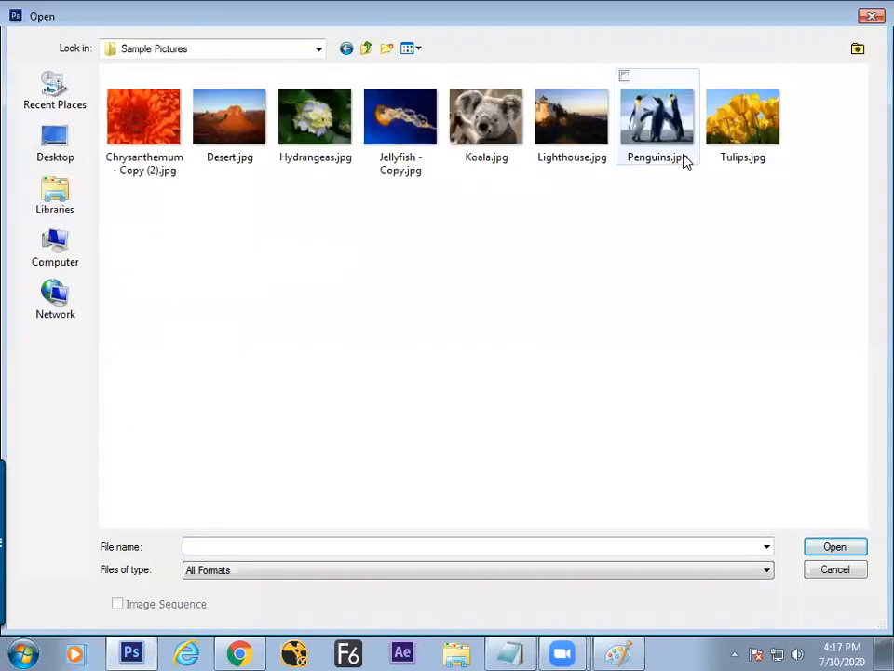
double_click(631, 132)
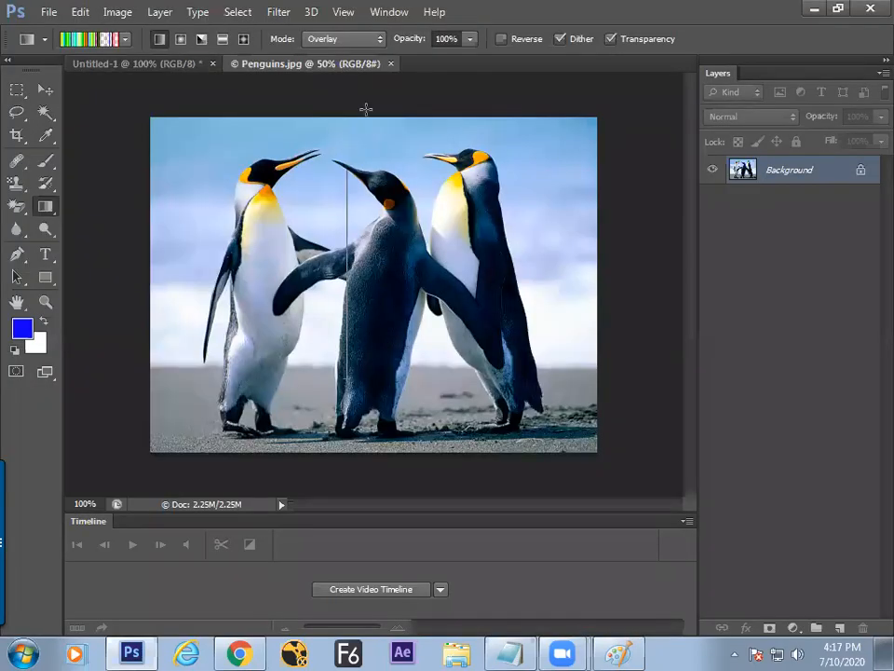
Step: Lay a Normal-mode striped gradient upward across the penguins photo
drag(365, 110, 312, 363)
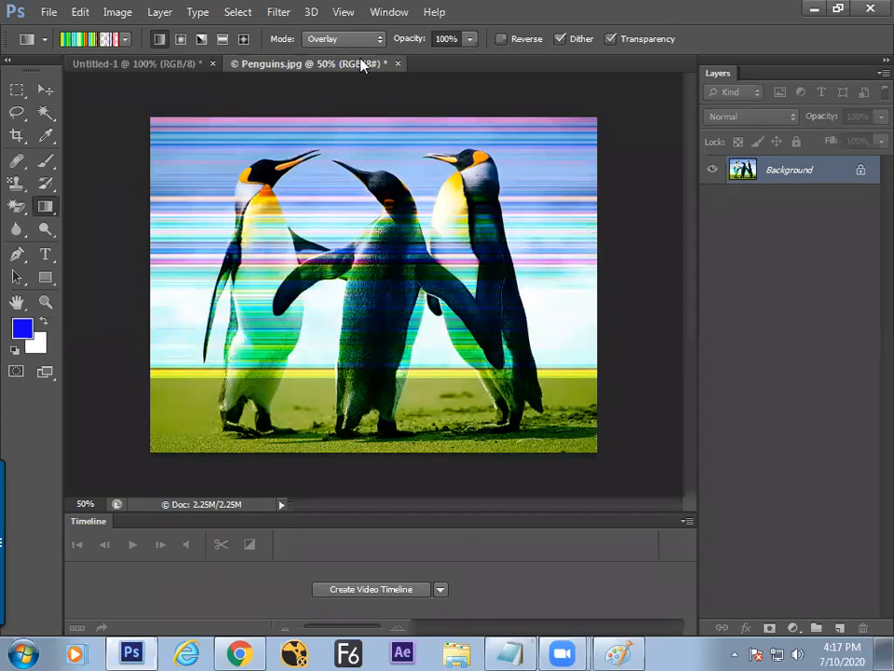
key(ctrl+z)
click(352, 40)
click(339, 58)
drag(319, 339, 336, 110)
key(ctrl+plus)
key(ctrl+plus)
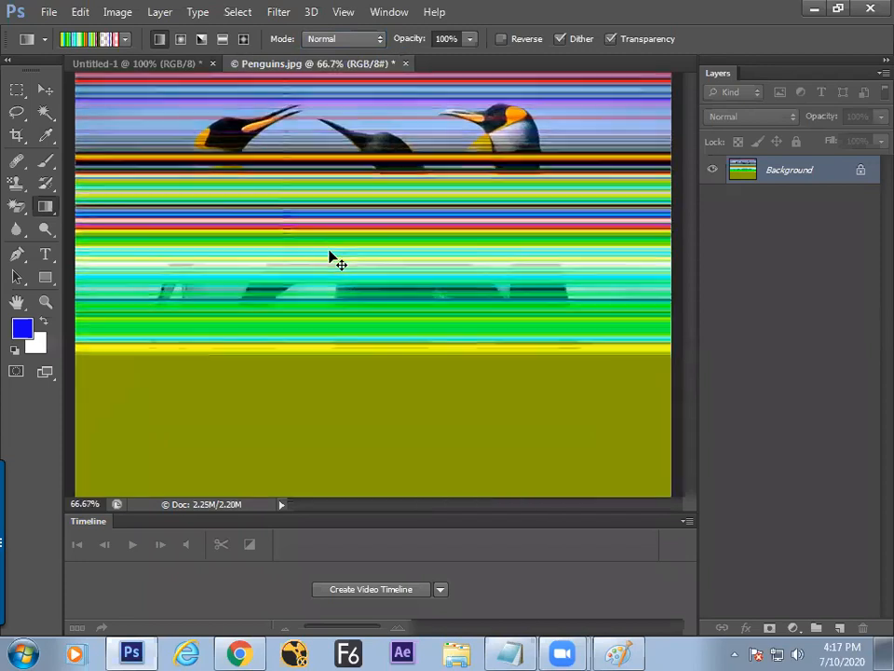
drag(325, 229, 325, 375)
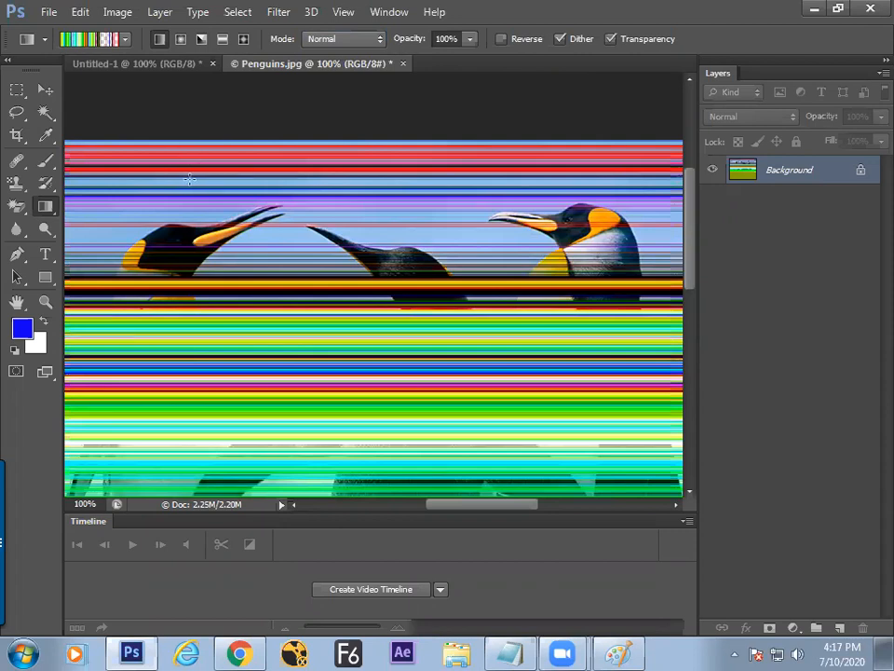
click(98, 40)
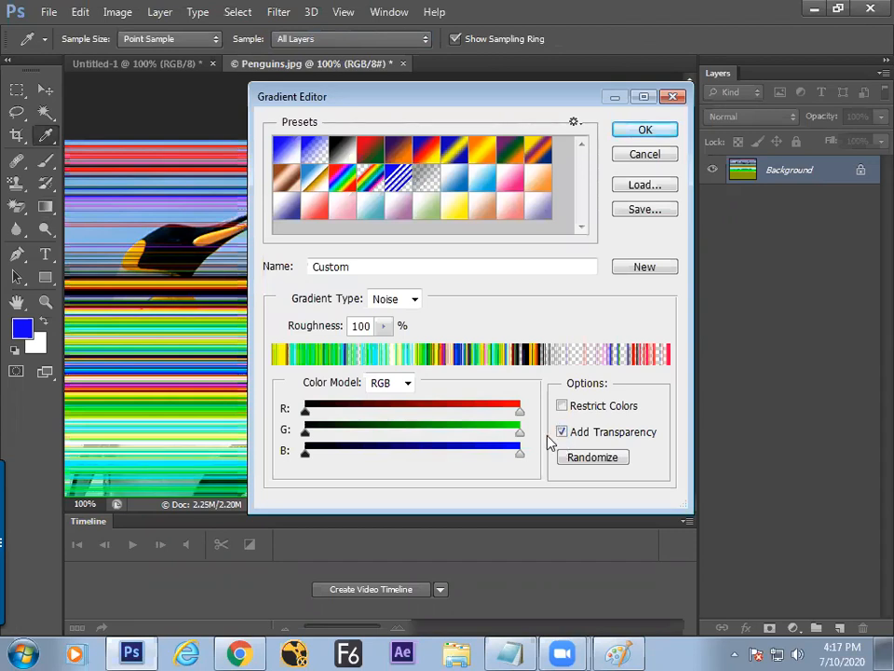
Step: Randomize the noise gradient three times and accept the new version
drag(559, 101, 581, 188)
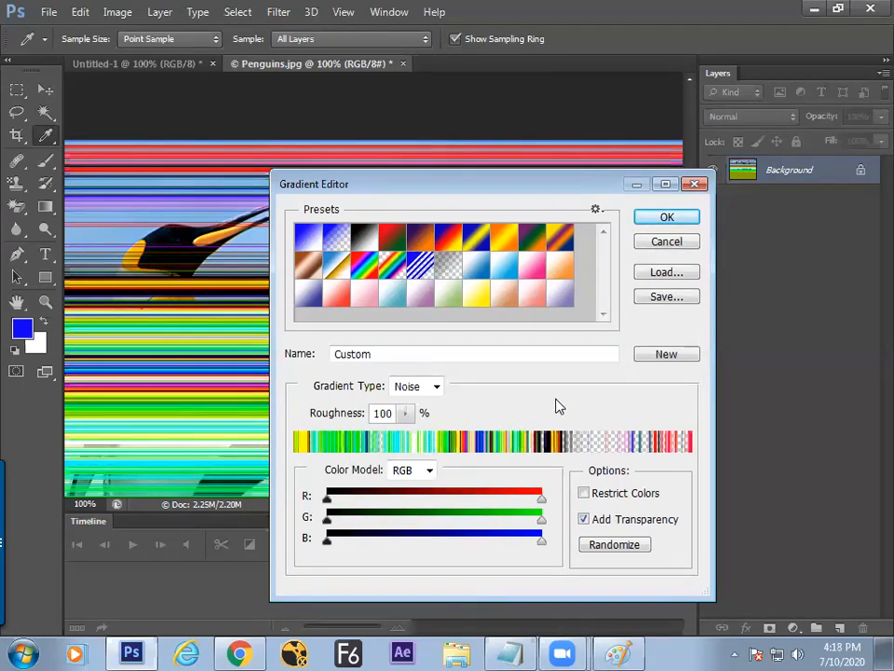
click(600, 541)
click(600, 540)
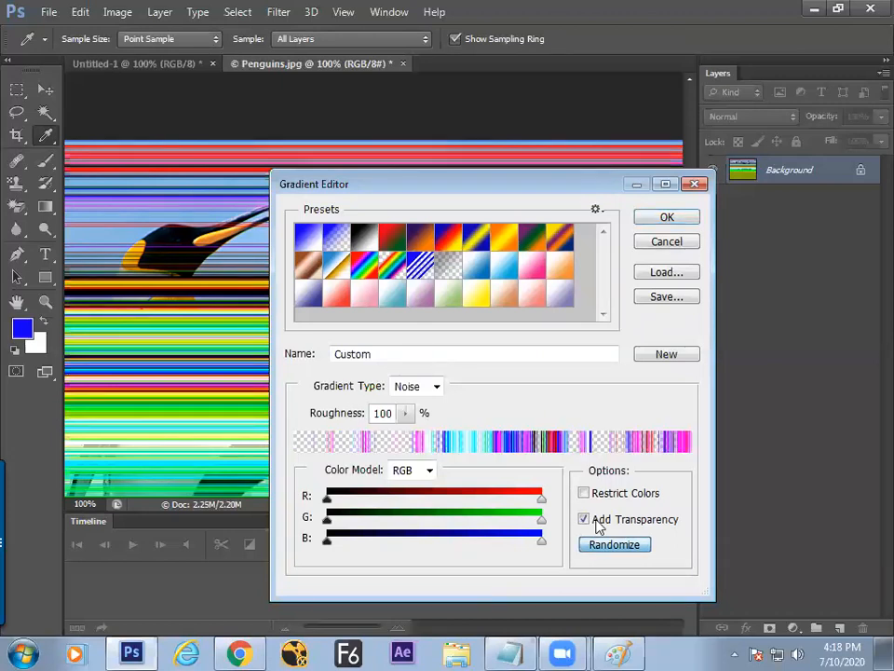
click(600, 541)
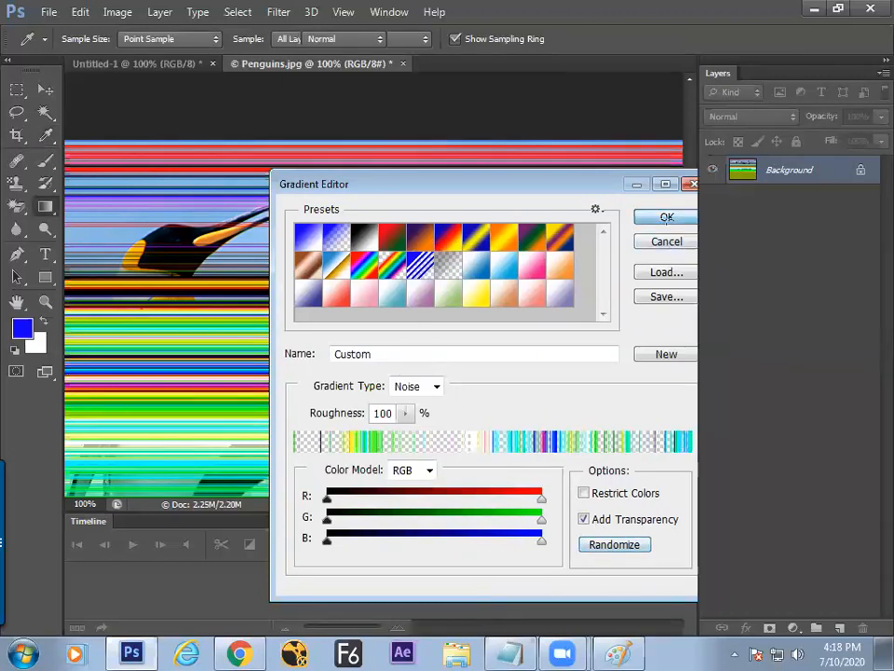
click(667, 240)
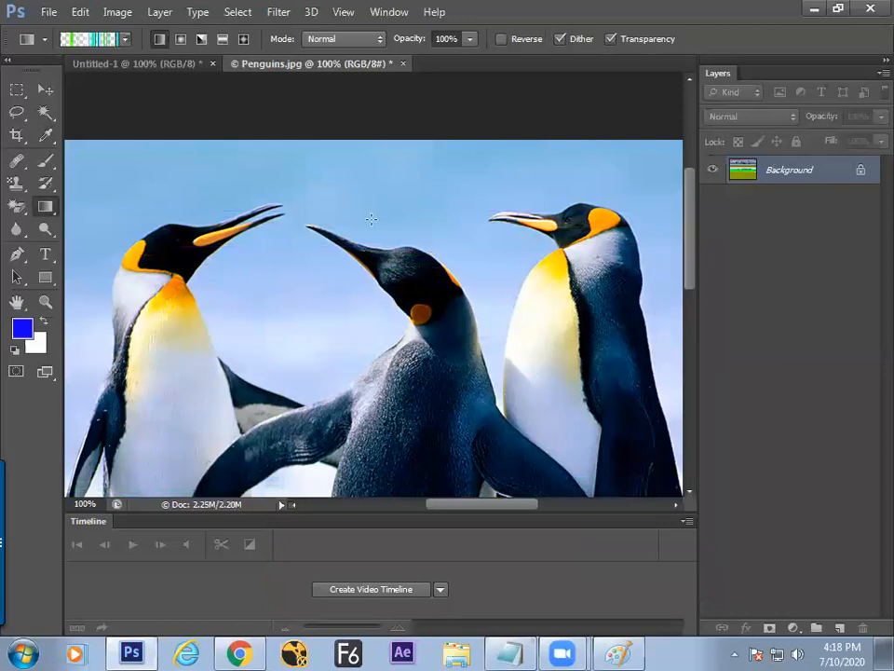
Step: Redraw the noise gradient down the penguin photo, undoing until fresh stripes appear
drag(281, 187, 279, 454)
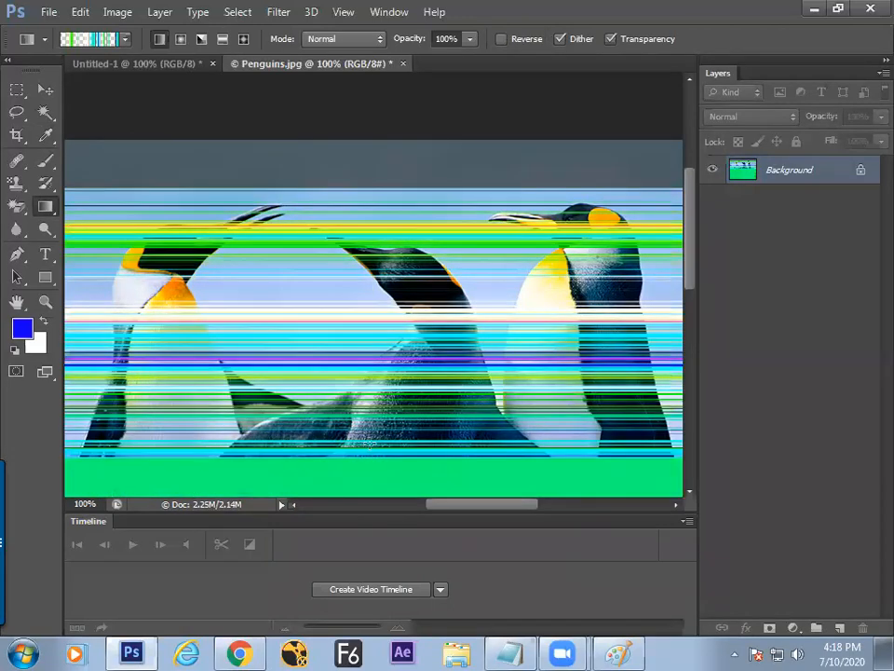
key(ctrl+alt+z)
key(ctrl+alt+z)
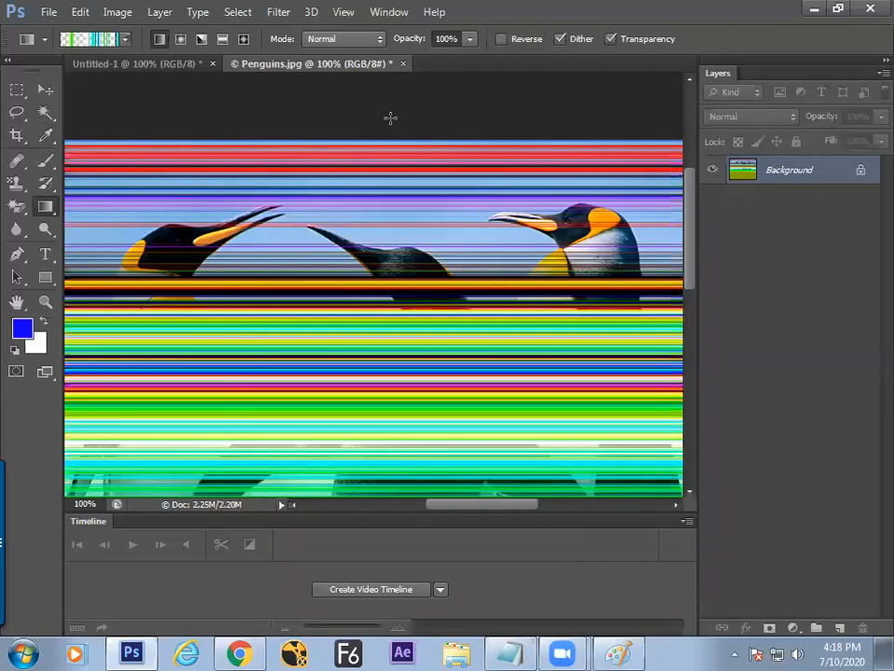
key(ctrl+alt+z)
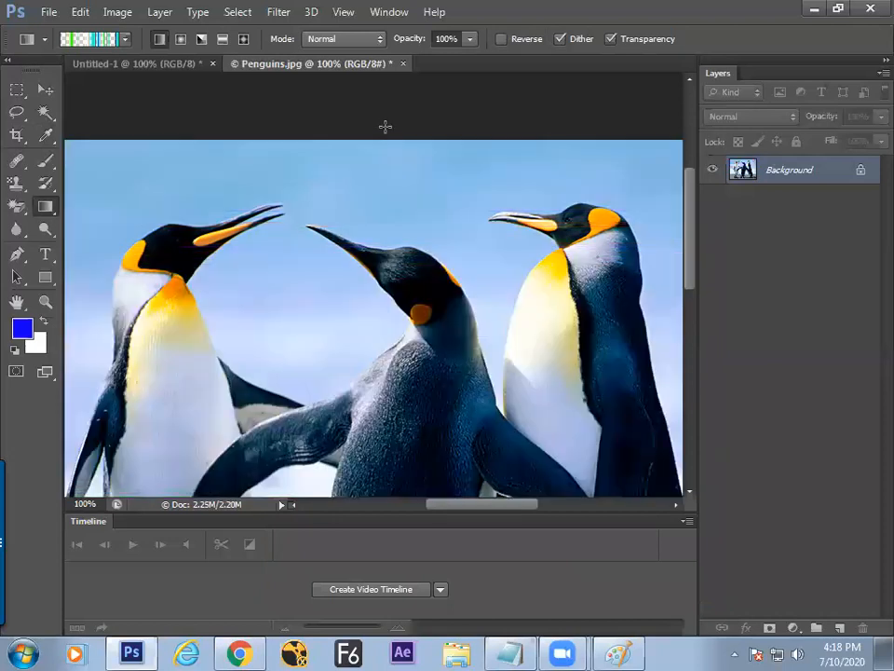
drag(386, 104, 385, 410)
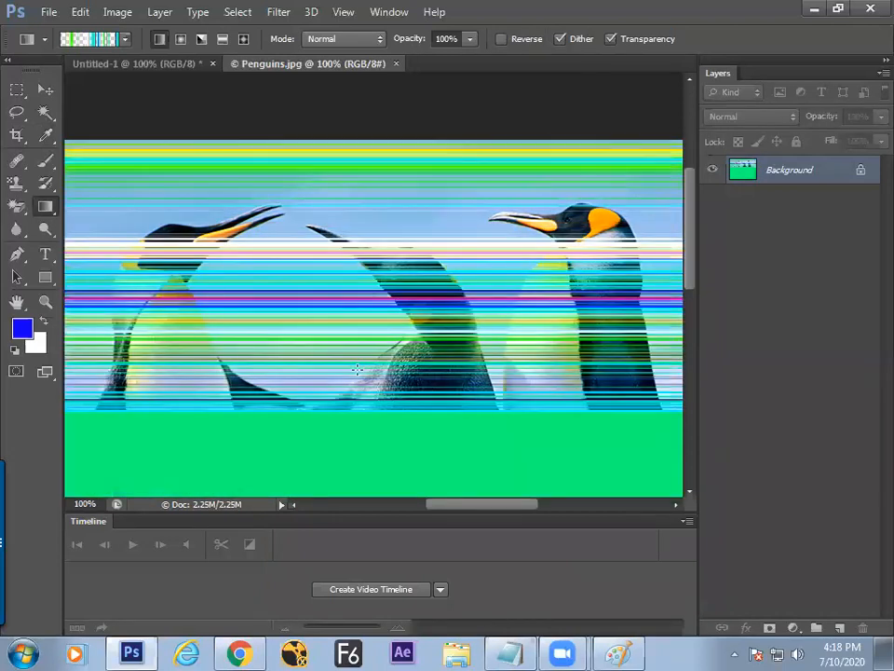
key(ctrl+alt+z)
drag(396, 105, 359, 505)
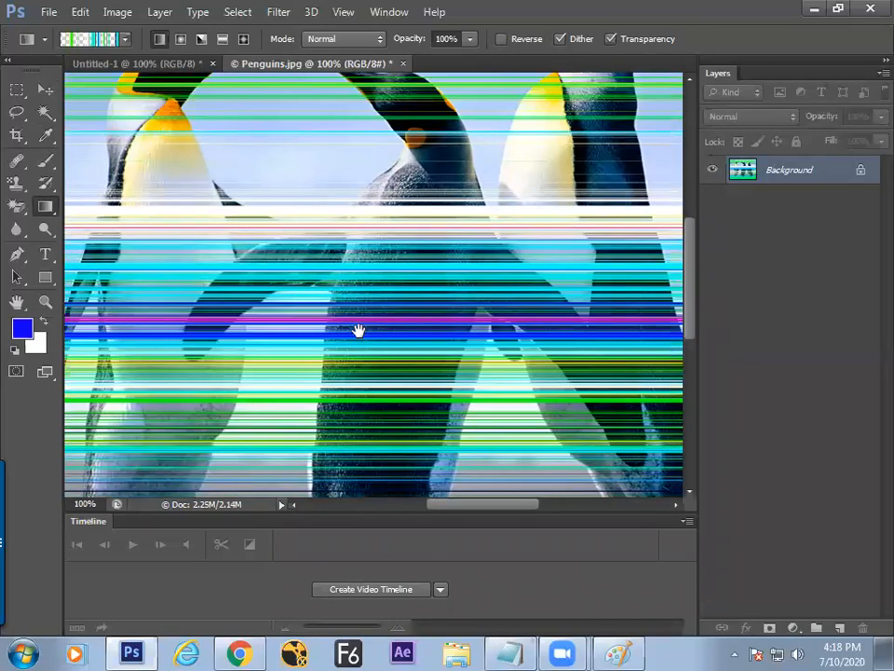
drag(359, 330, 355, 350)
Step: Switch the noise gradient's color model to HSB
key(alt+Tab)
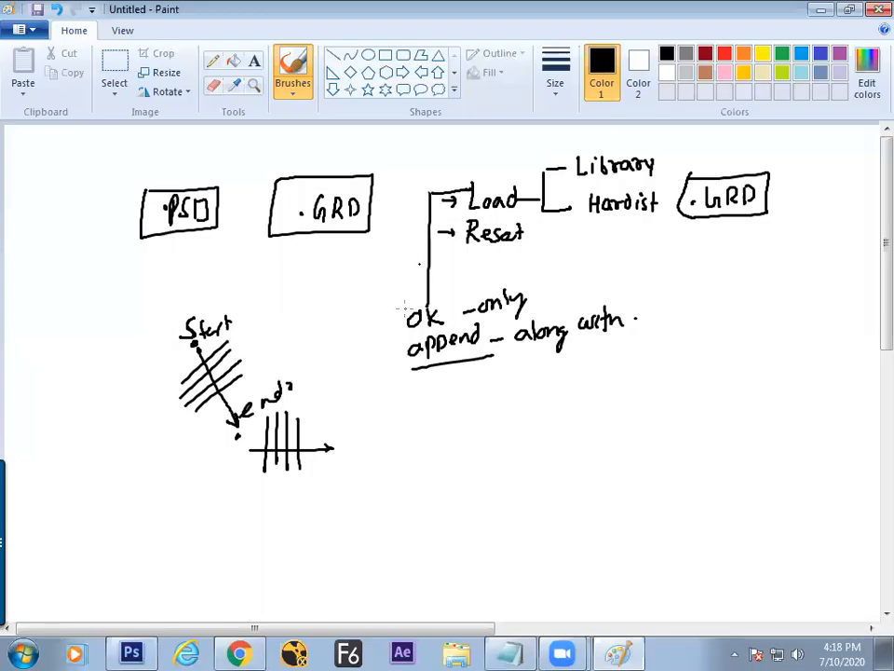
key(alt+Tab)
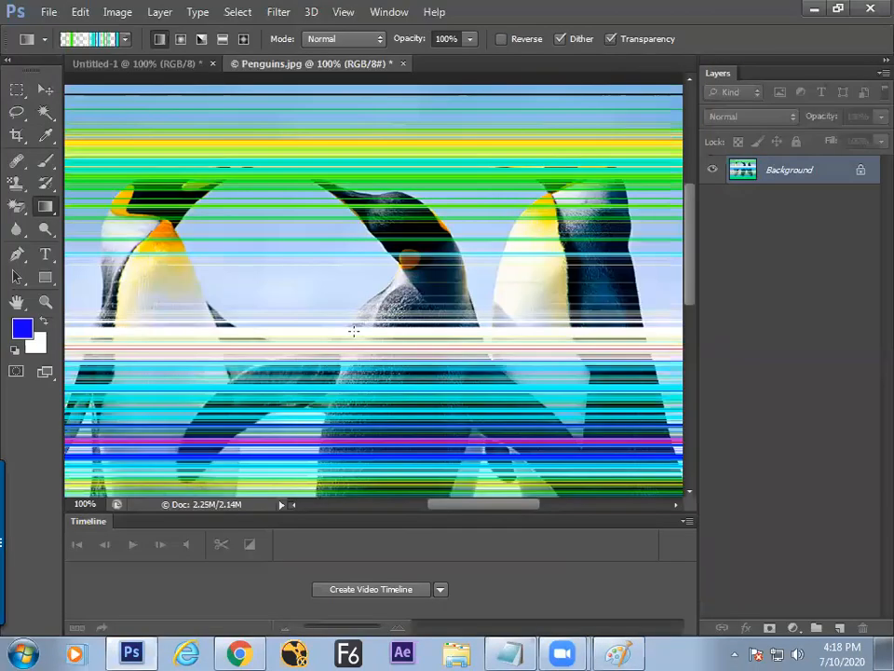
click(84, 38)
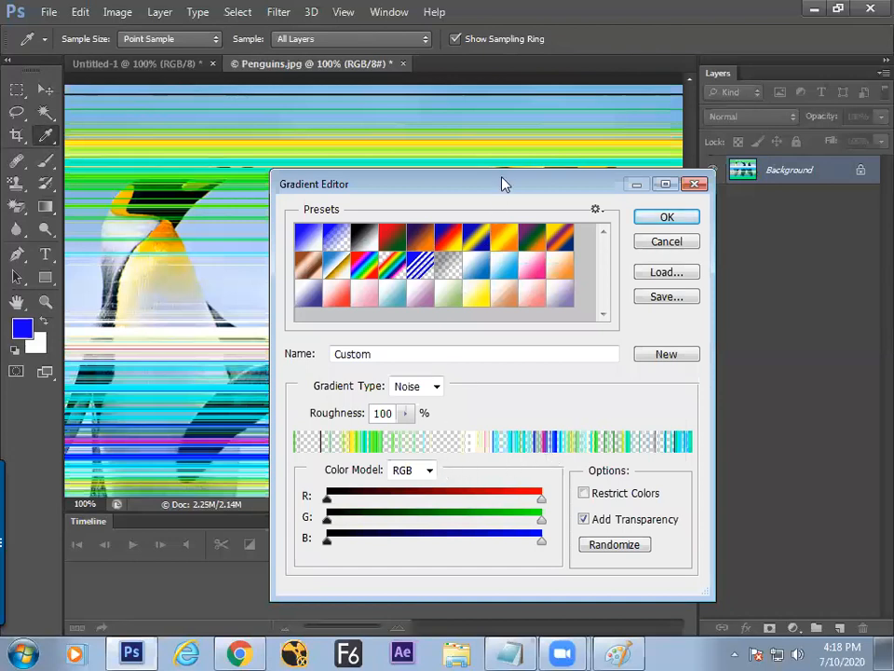
drag(500, 190, 472, 129)
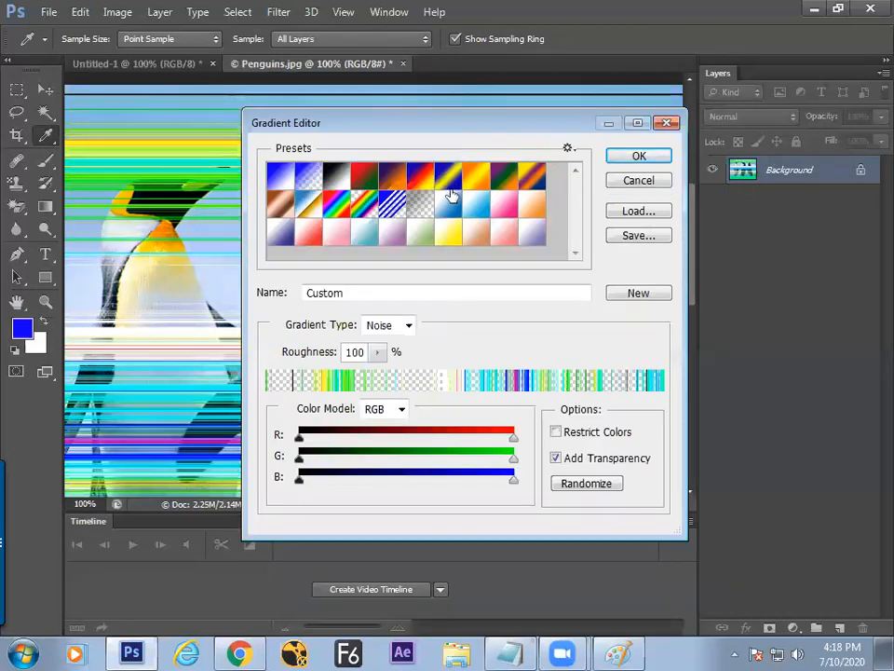
click(400, 410)
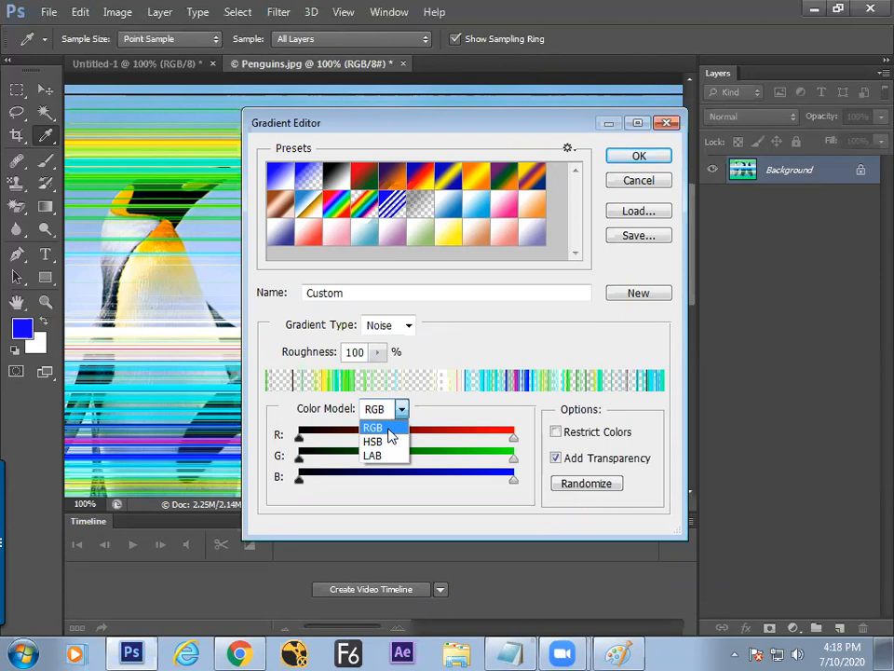
click(383, 445)
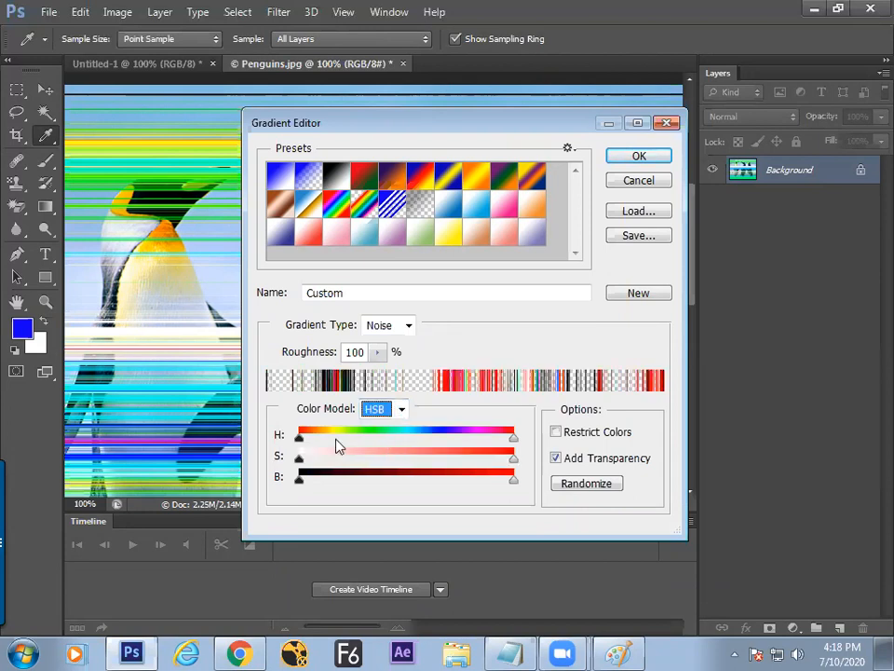
Step: Narrow hue to reds and oranges, tighten brightness and saturation, and save as a preset
drag(299, 437, 325, 437)
drag(513, 437, 334, 444)
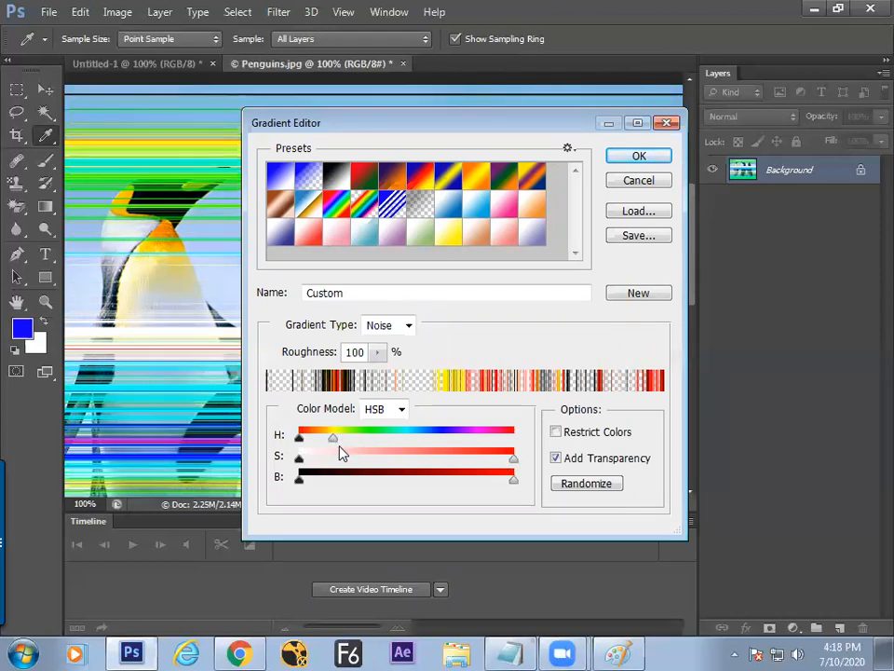
drag(514, 481, 571, 484)
drag(300, 481, 413, 485)
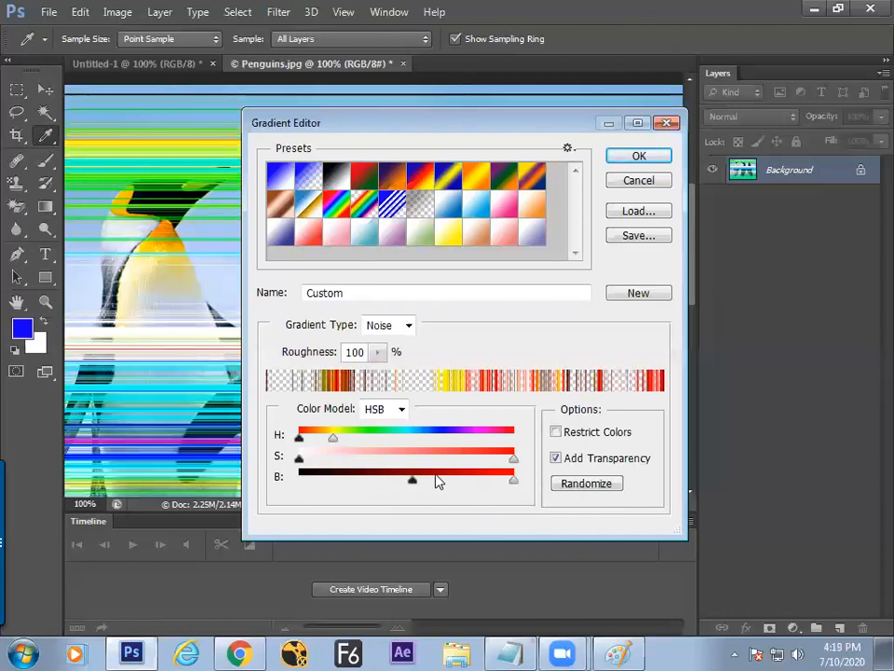
mouse_move(514, 463)
mouse_down()
mouse_move(326, 458)
mouse_move(513, 459)
mouse_up()
click(627, 297)
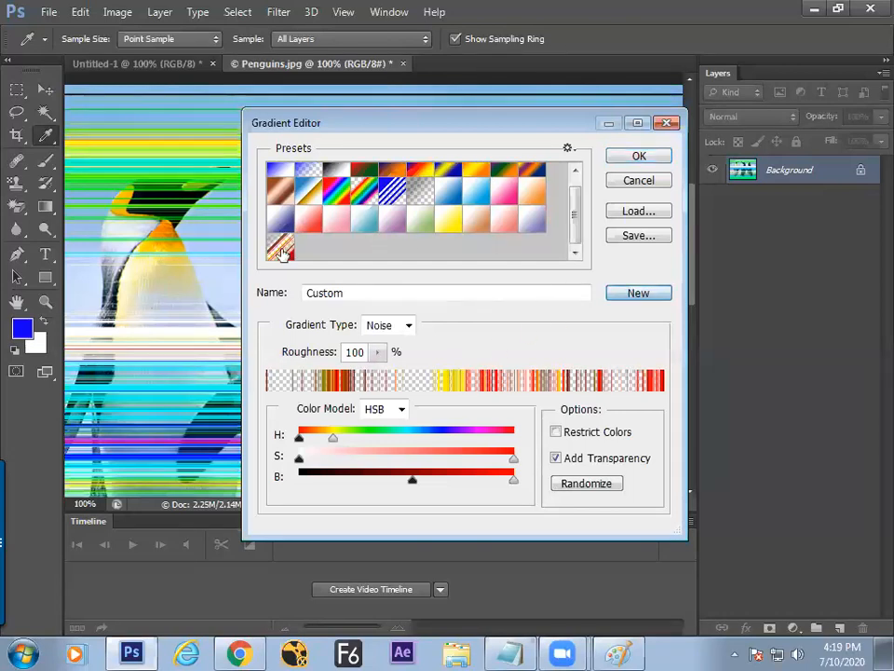
Step: Apply the red-orange noise gradient down the penguin photo, then fill the Background with white
click(639, 157)
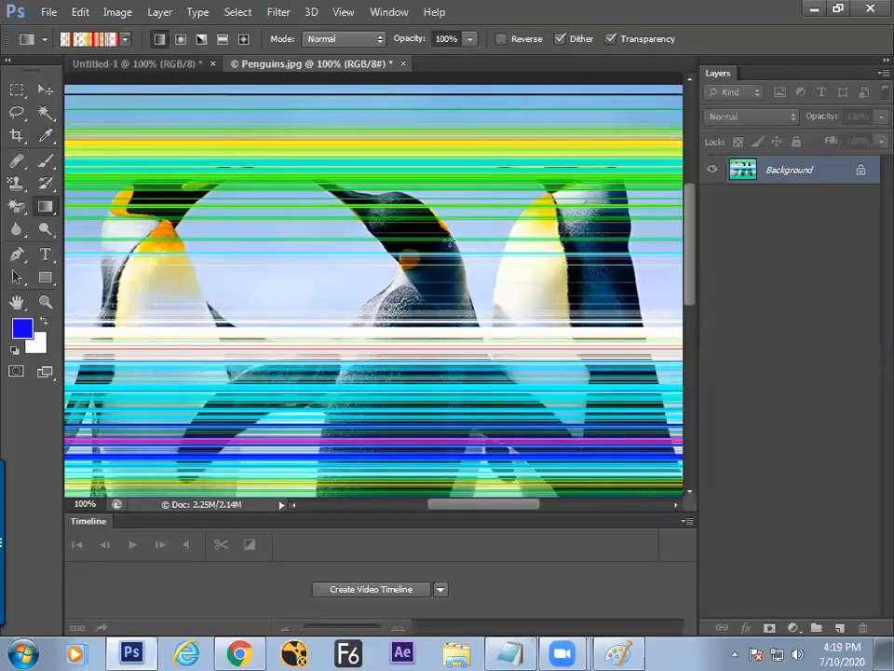
key(ctrl+z)
drag(363, 158, 352, 445)
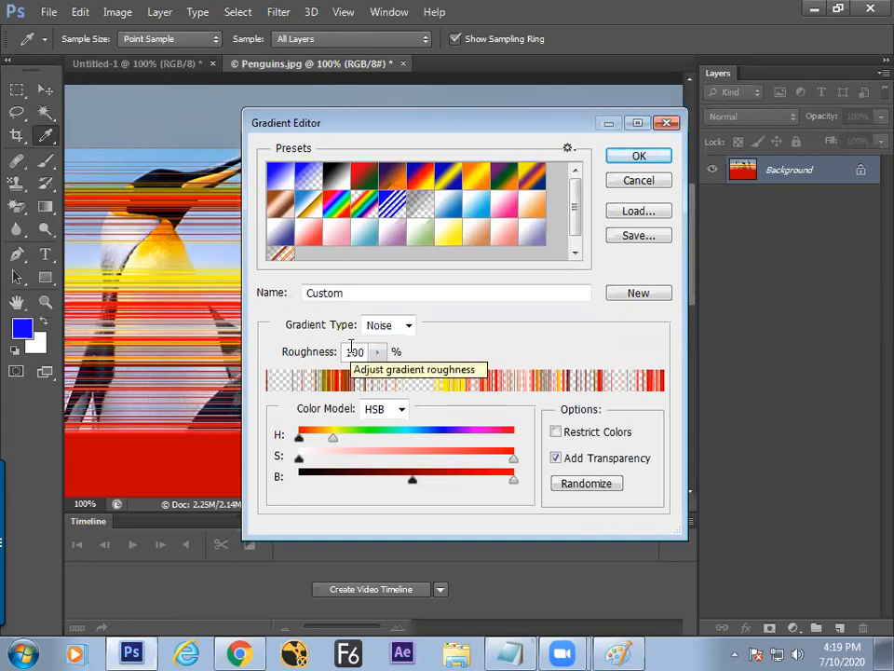
click(643, 181)
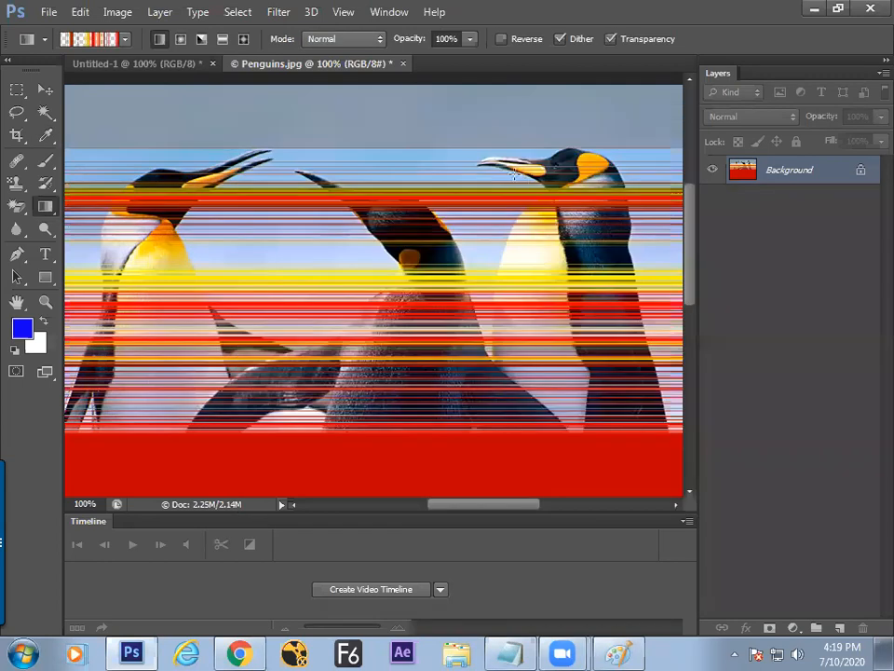
key(ctrl+Delete)
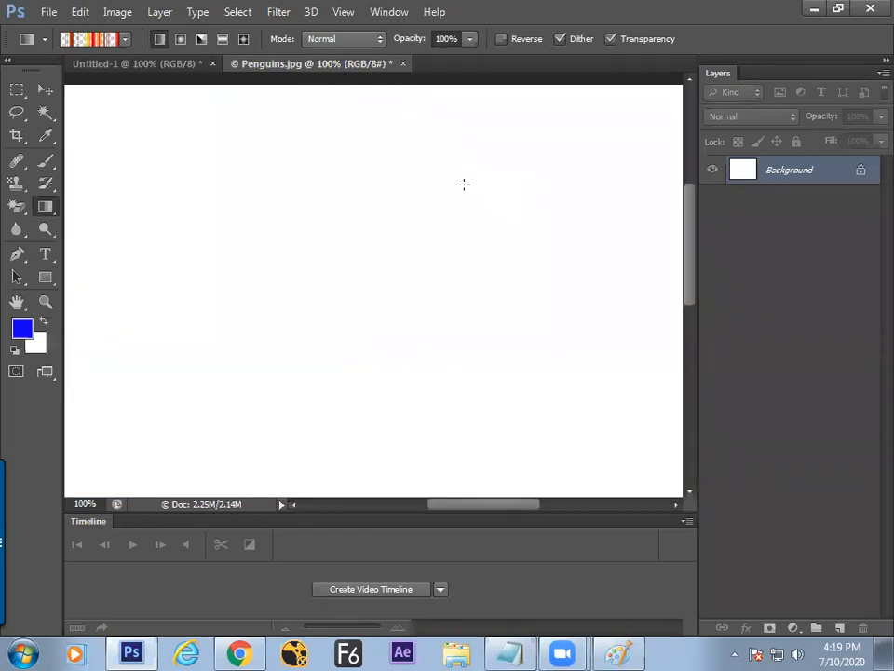
Step: Close Penguins.jpg unsaved and cross Untitled-1 with vertical and horizontal noise stripes
key(ctrl+w)
click(485, 316)
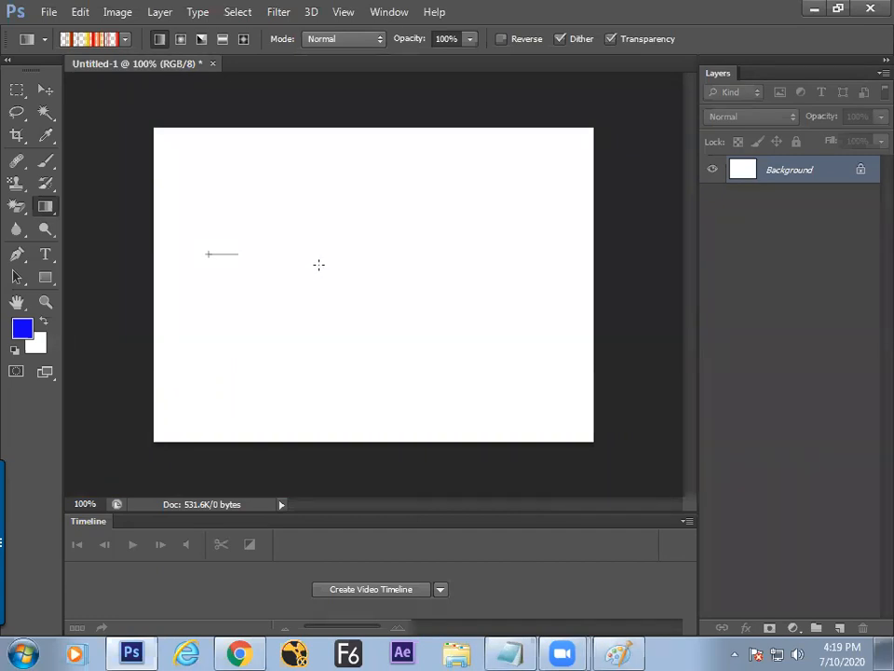
drag(319, 264, 319, 264)
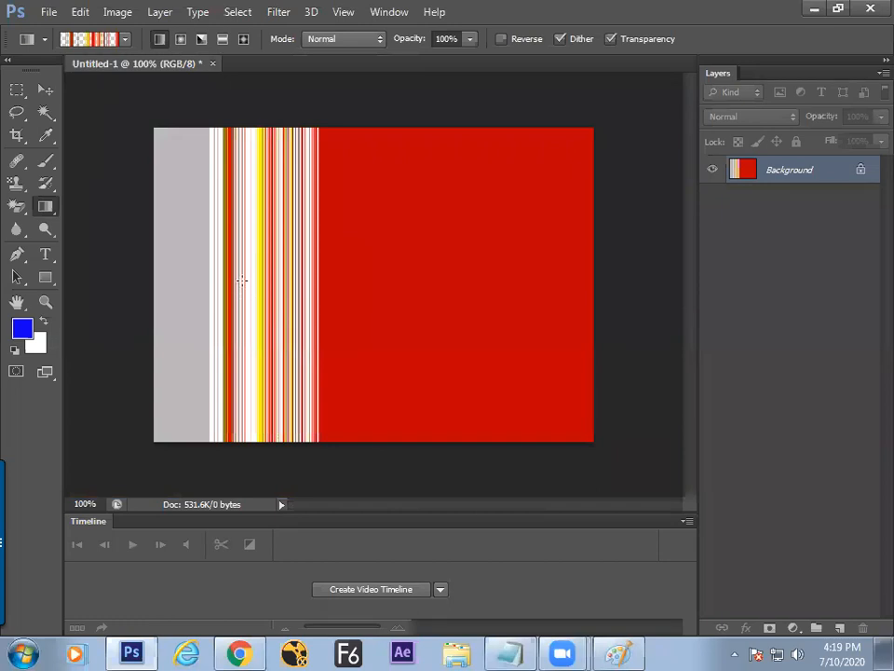
drag(248, 191, 244, 339)
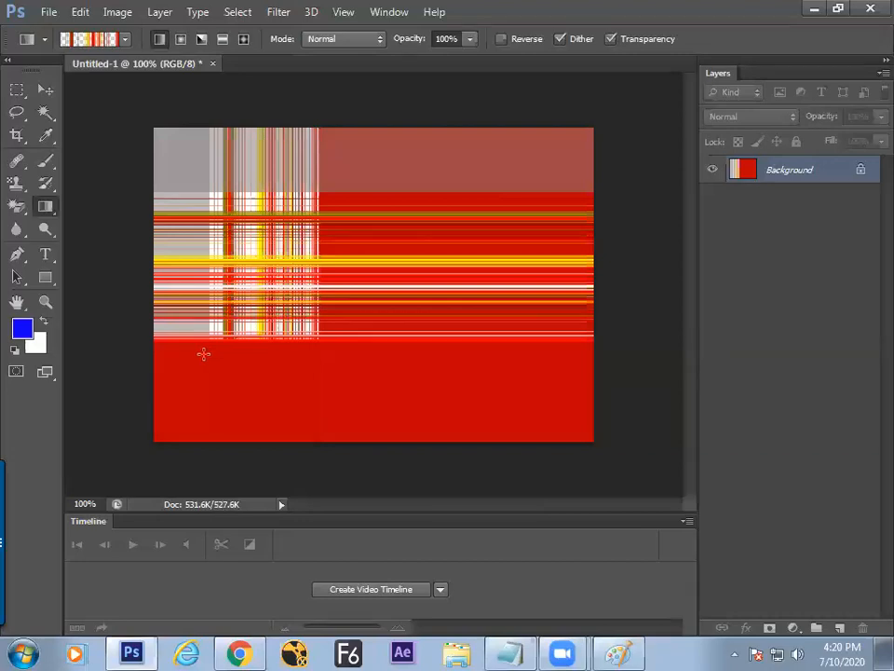
key(ctrl+plus)
key(ctrl+plus)
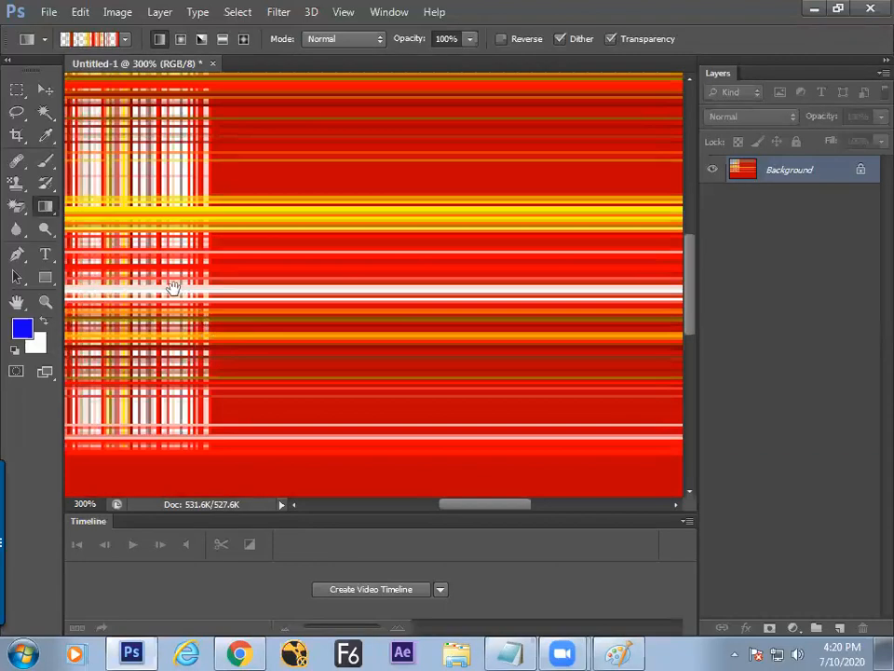
drag(174, 289, 303, 297)
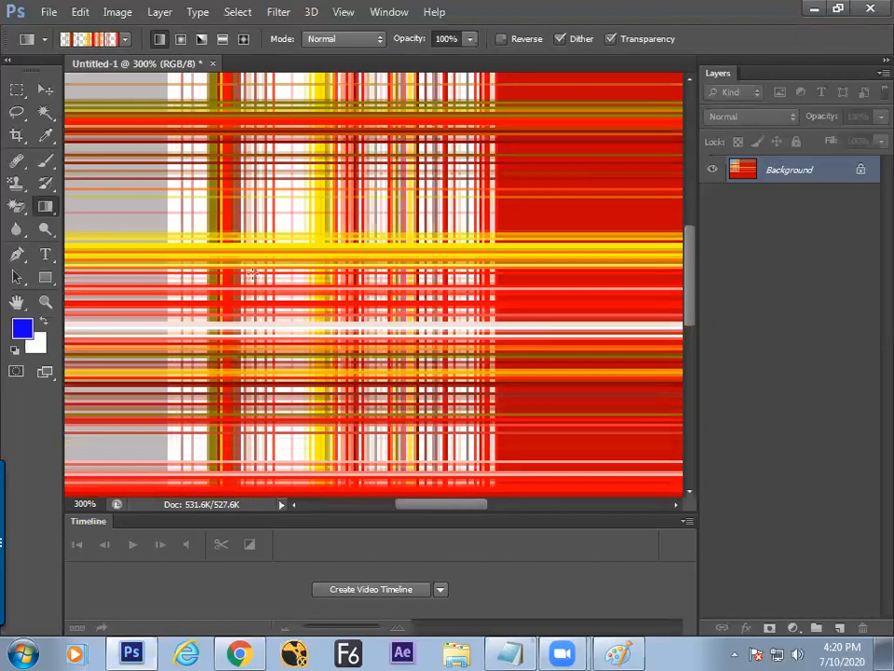
Step: Define a small rectangle of the plaid stripes as Pattern 61
click(17, 89)
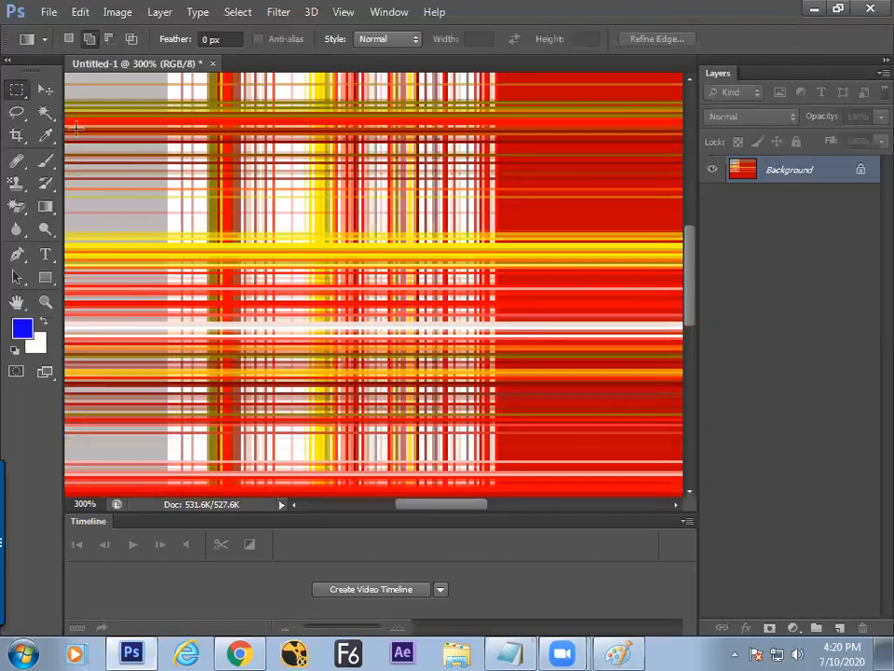
drag(278, 218, 374, 321)
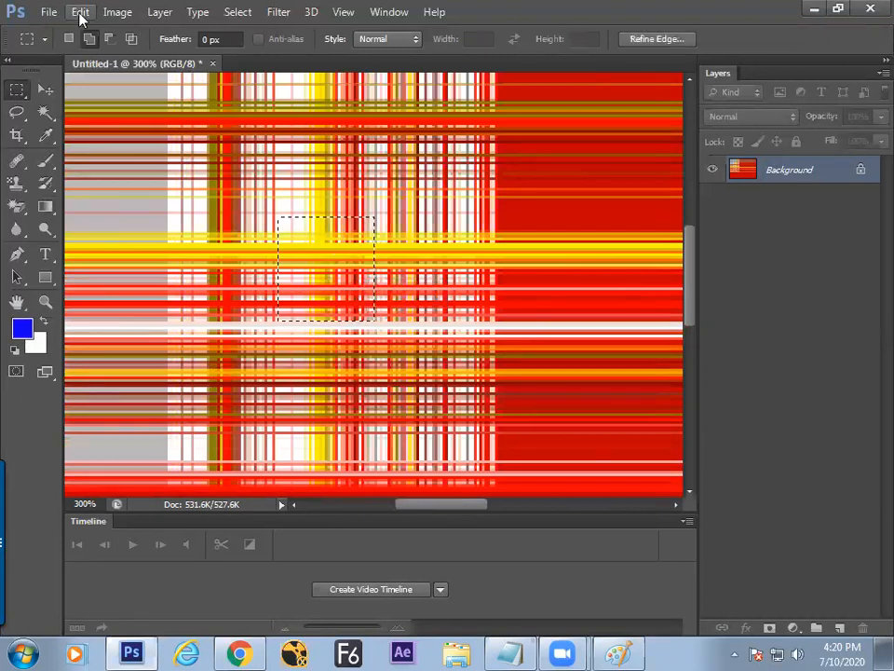
click(80, 13)
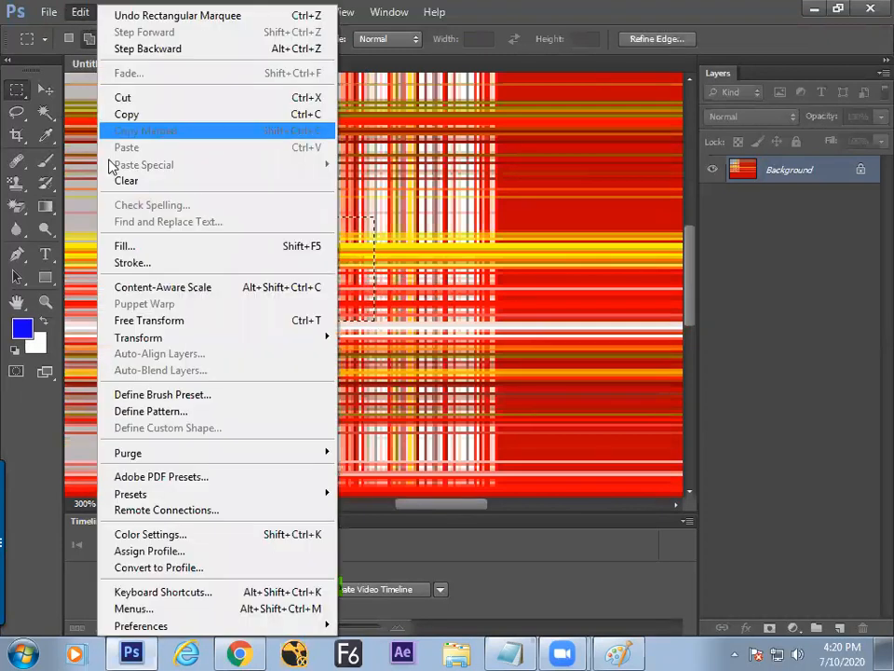
click(160, 413)
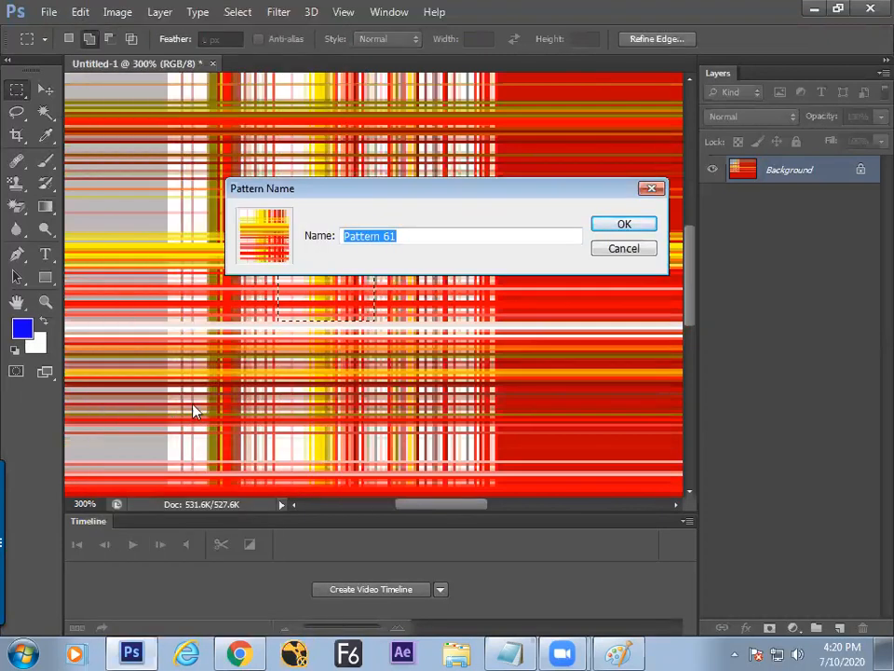
click(611, 225)
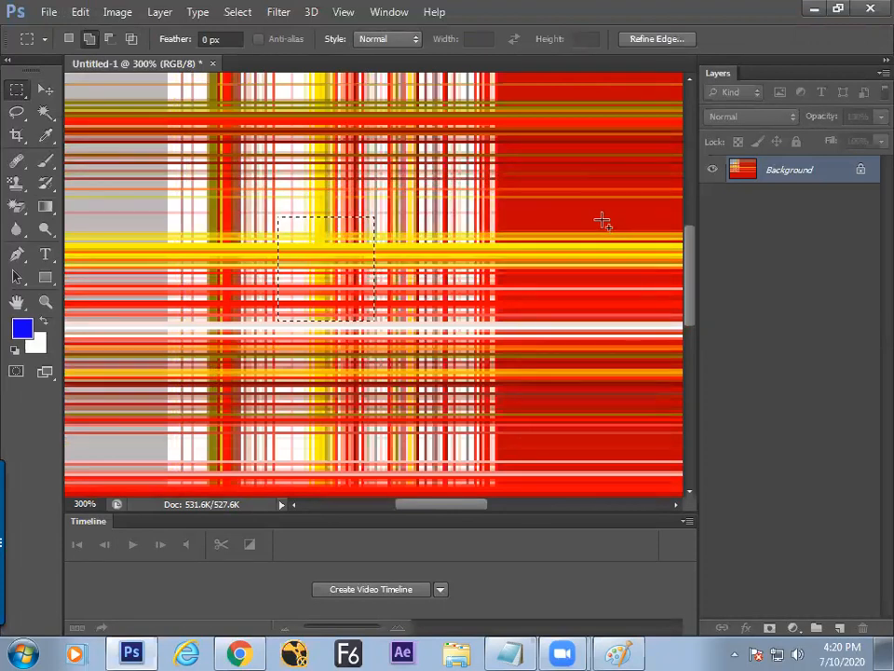
click(603, 231)
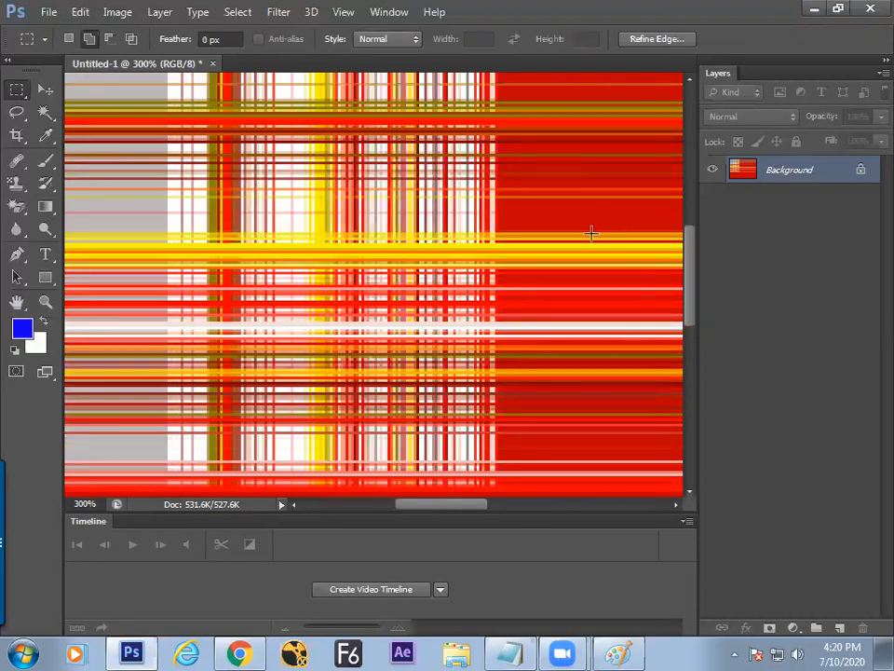
key(ctrl+minus)
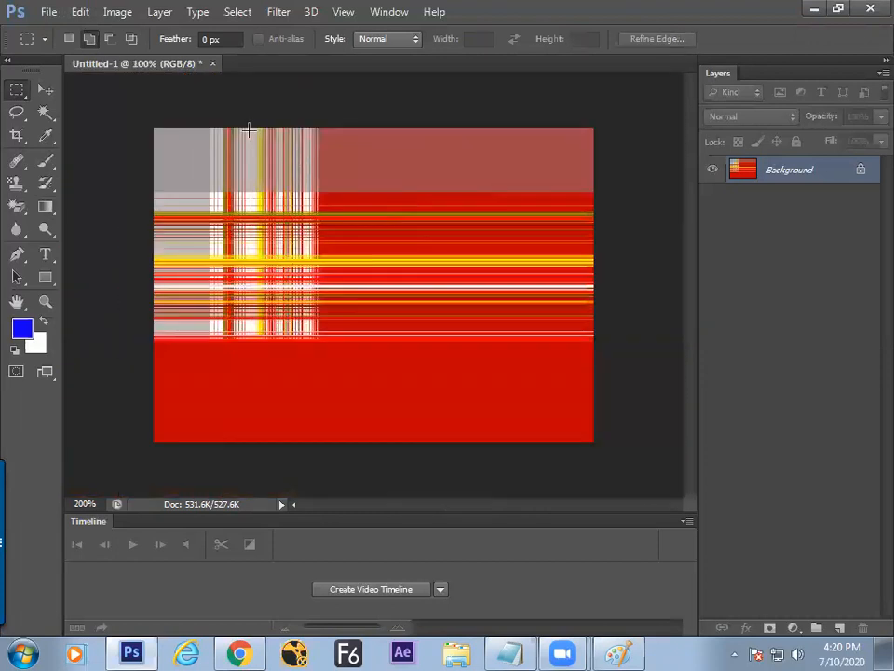
Step: Fill the whole canvas with the orange plaid custom pattern via Edit > Fill
click(46, 11)
mouse_move(80, 11)
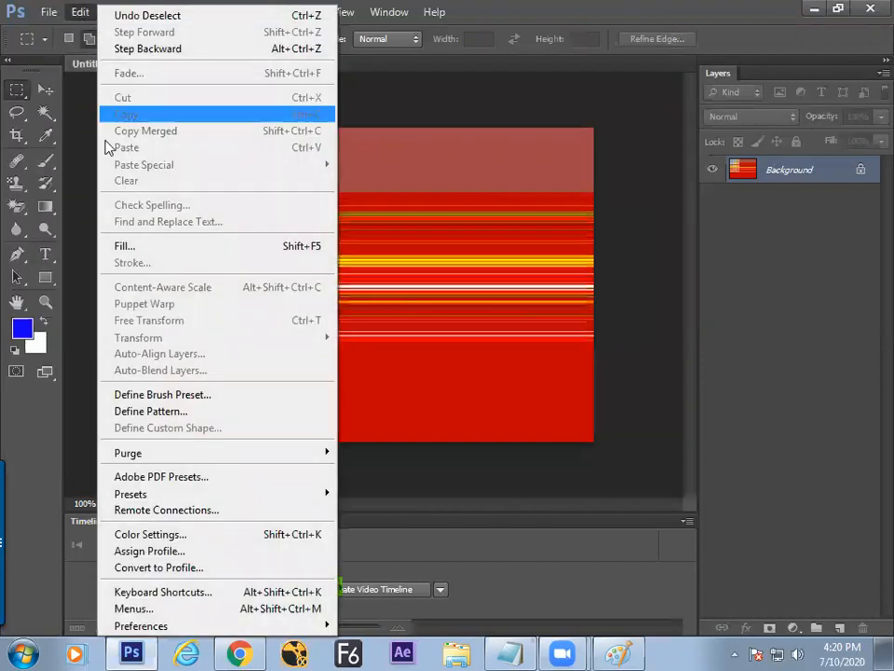
click(226, 243)
click(542, 267)
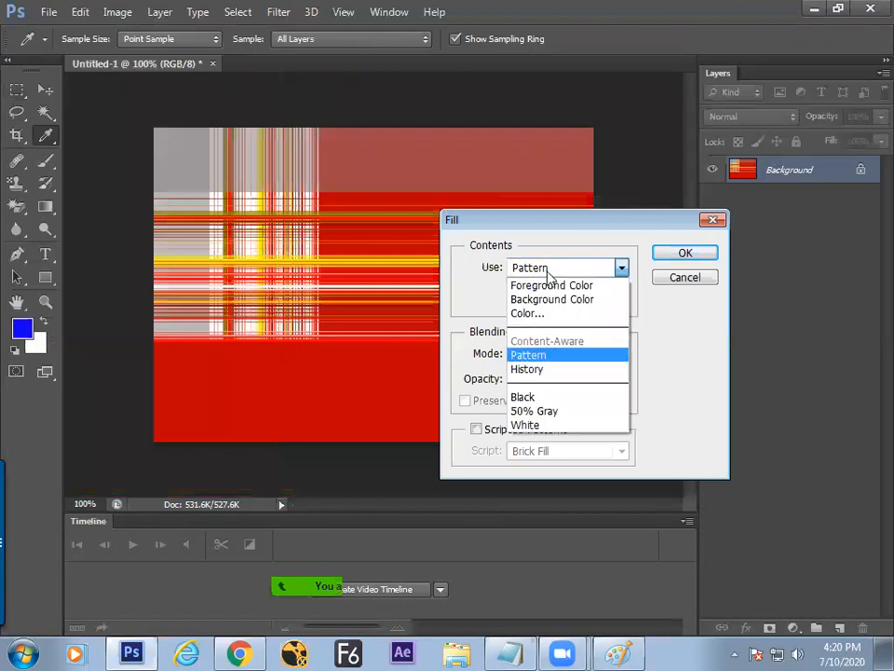
click(538, 353)
click(623, 295)
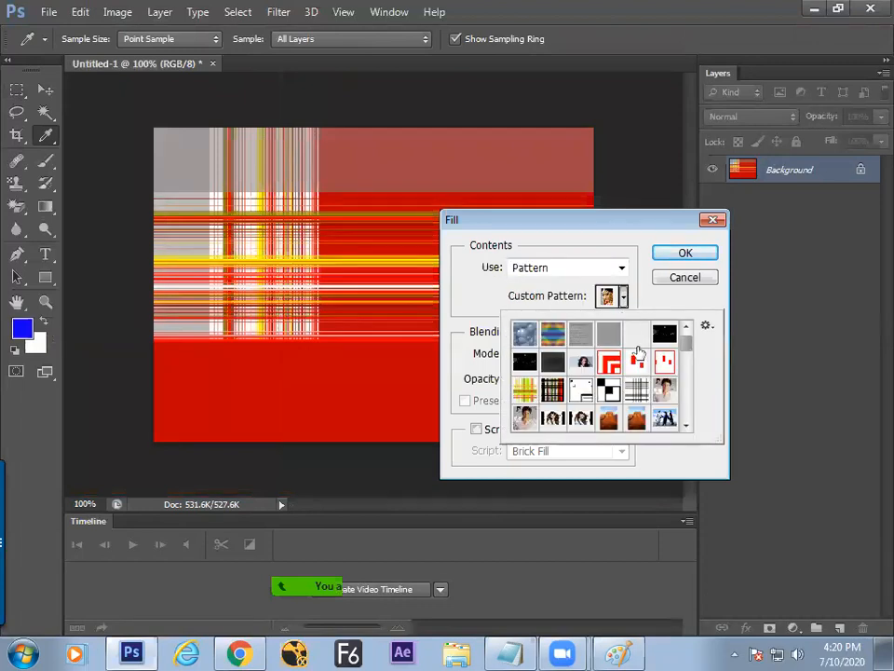
drag(685, 351, 660, 442)
click(674, 365)
click(685, 253)
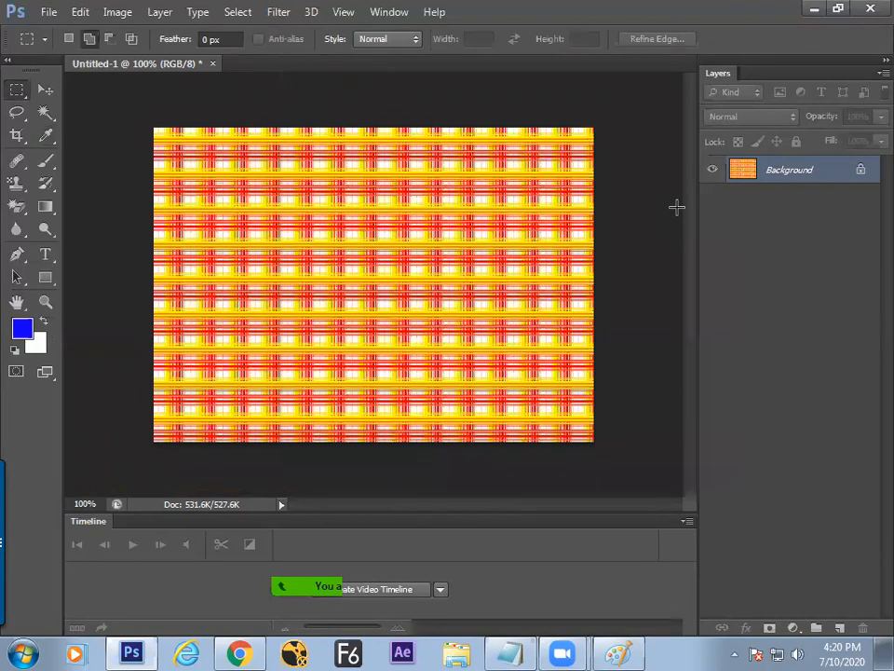
key(Tab)
key(f)
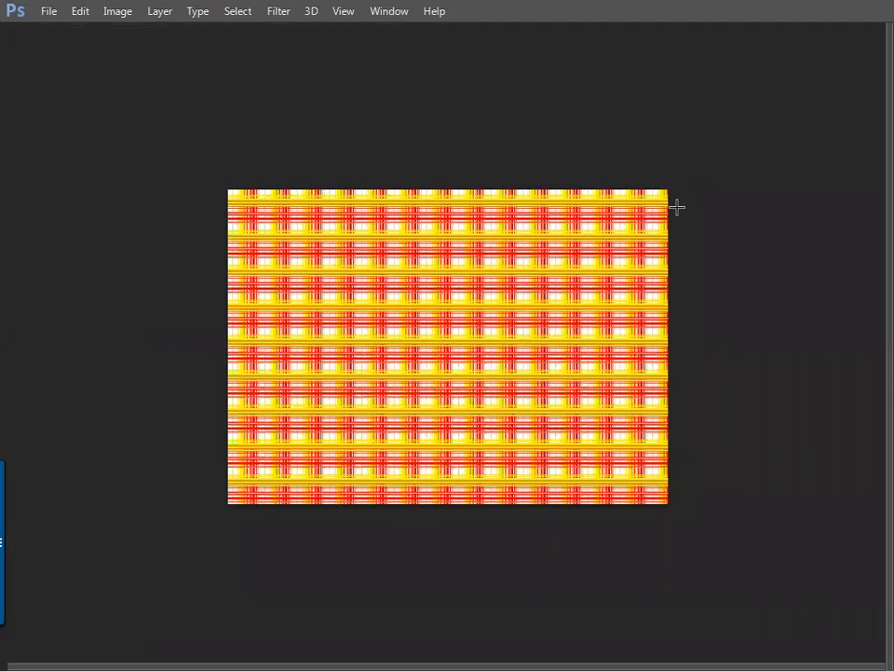
key(ctrl+plus)
key(ctrl+plus)
key(ctrl+plus)
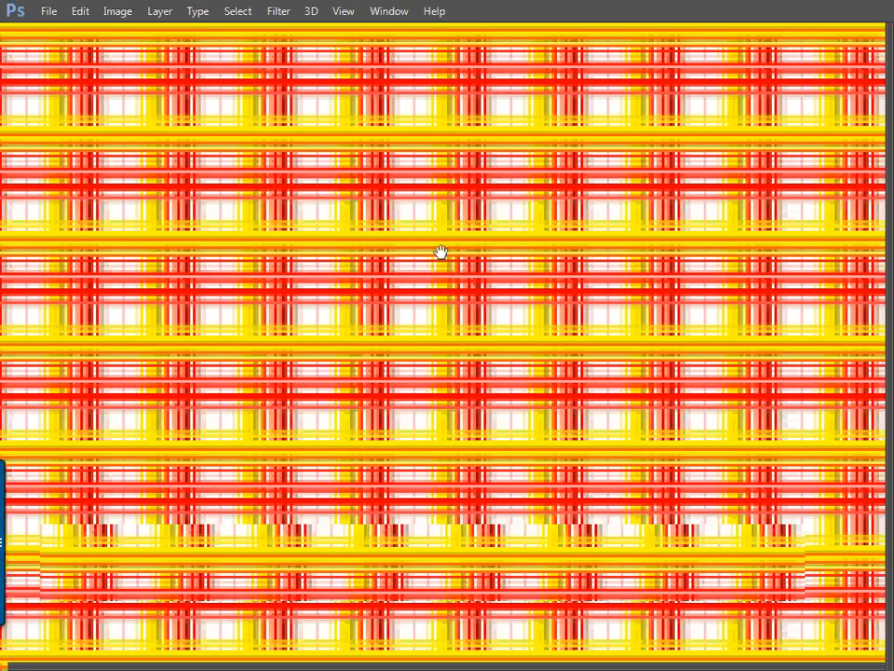
drag(441, 252, 395, 267)
scroll(393, 267, down, 2)
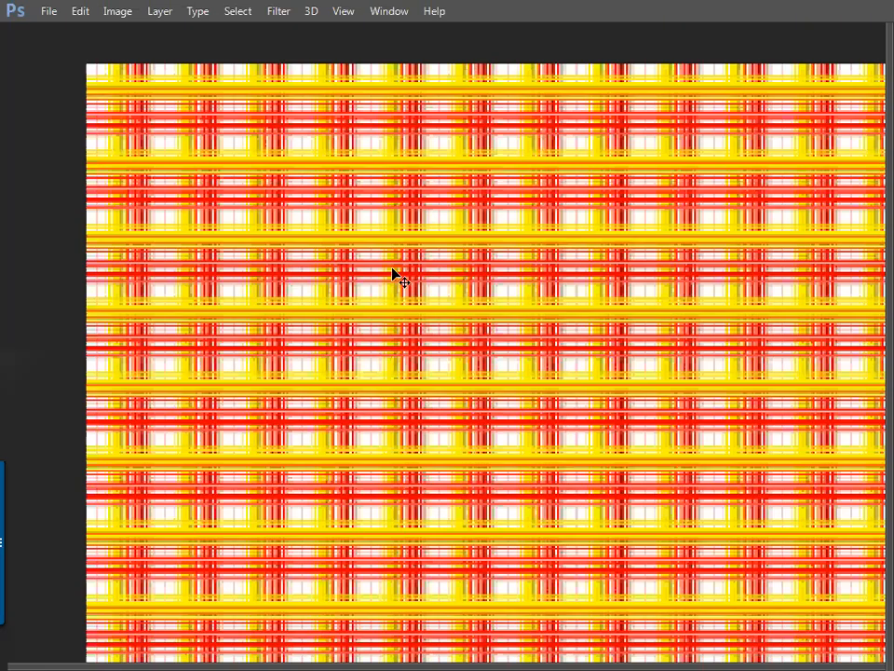
scroll(395, 276, down, 1)
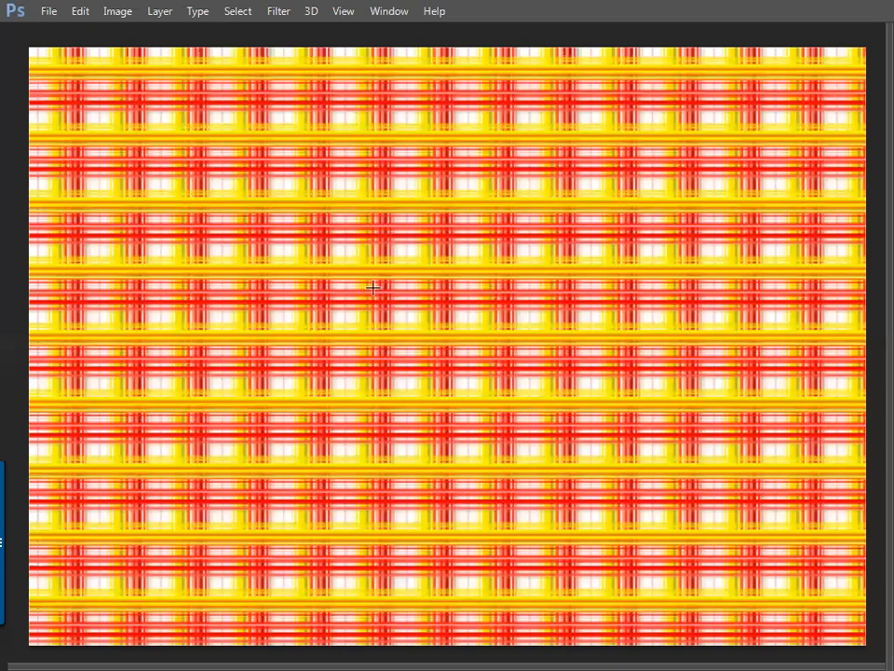
key(f)
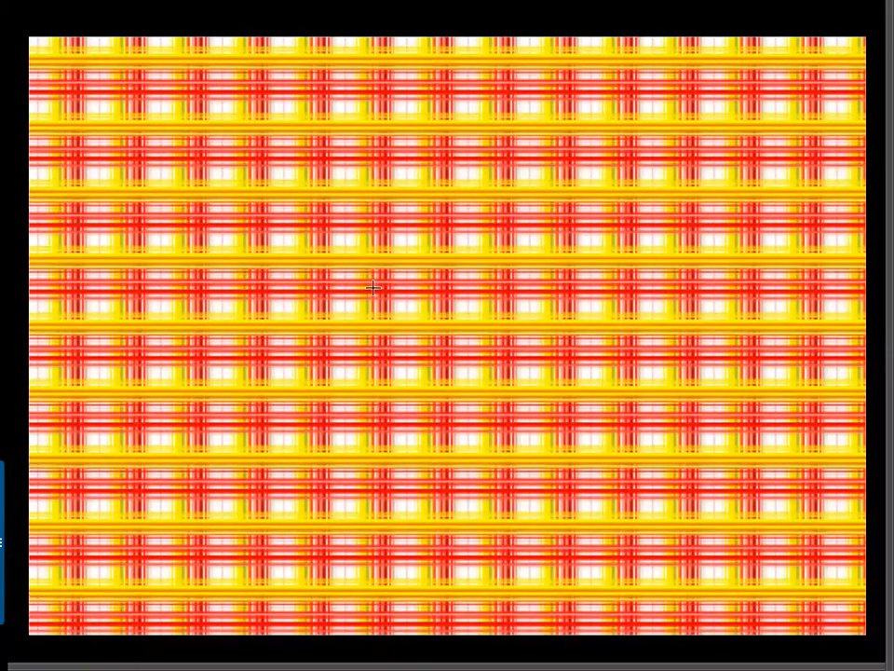
key(f)
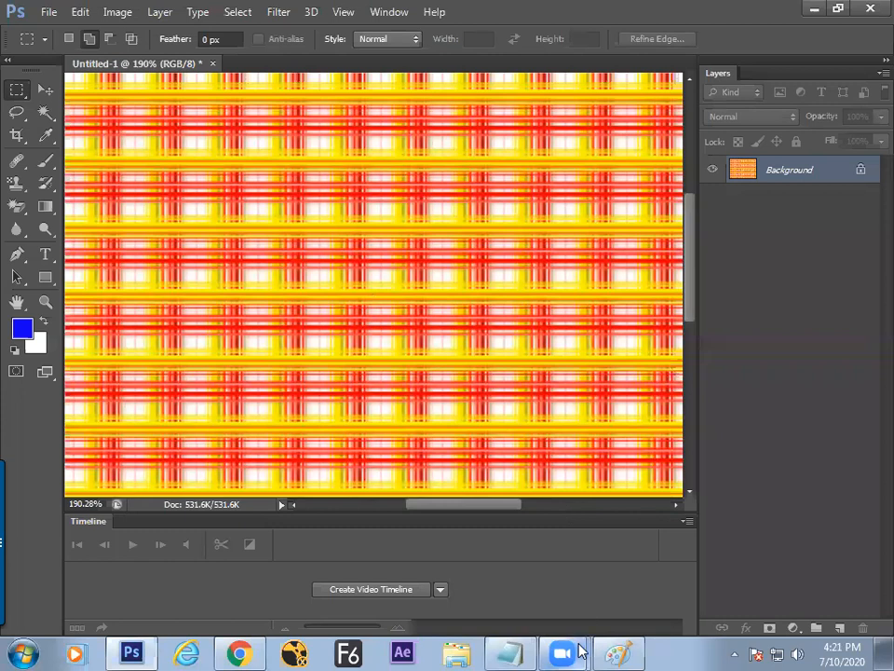
Step: Open Desert.jpg, zoom it to 66.7%, and switch to the Gradient Tool
click(45, 206)
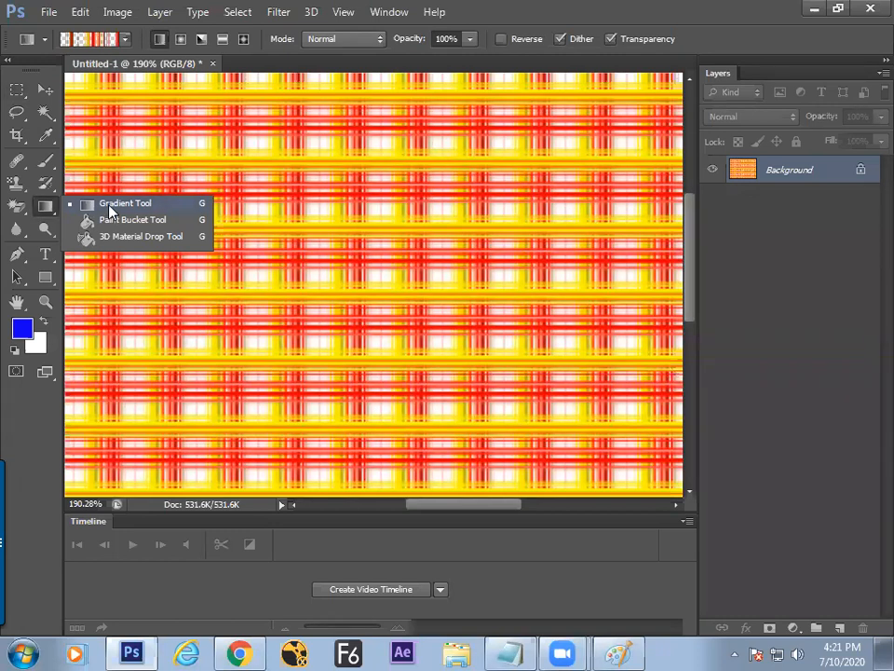
click(126, 222)
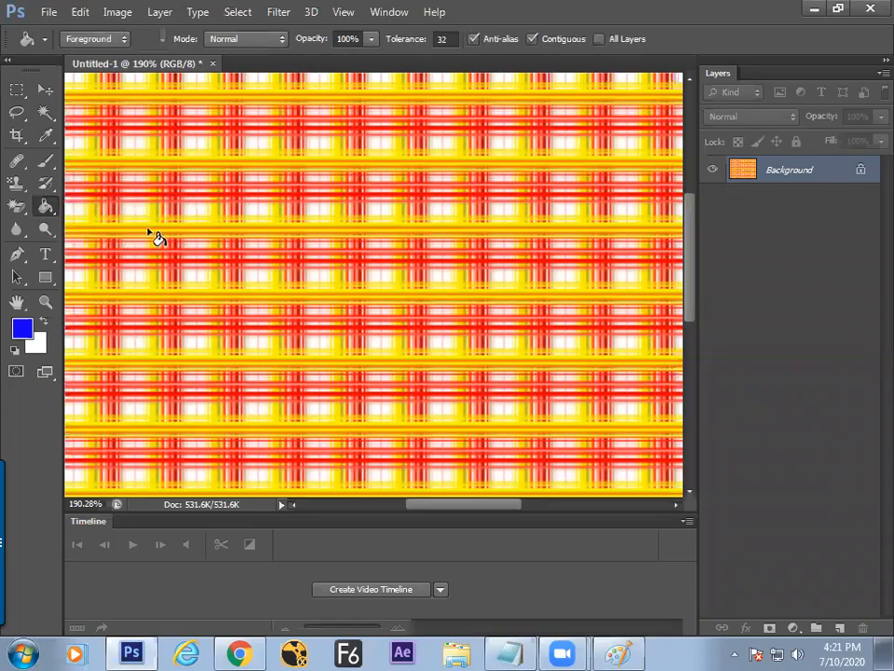
key(ctrl+o)
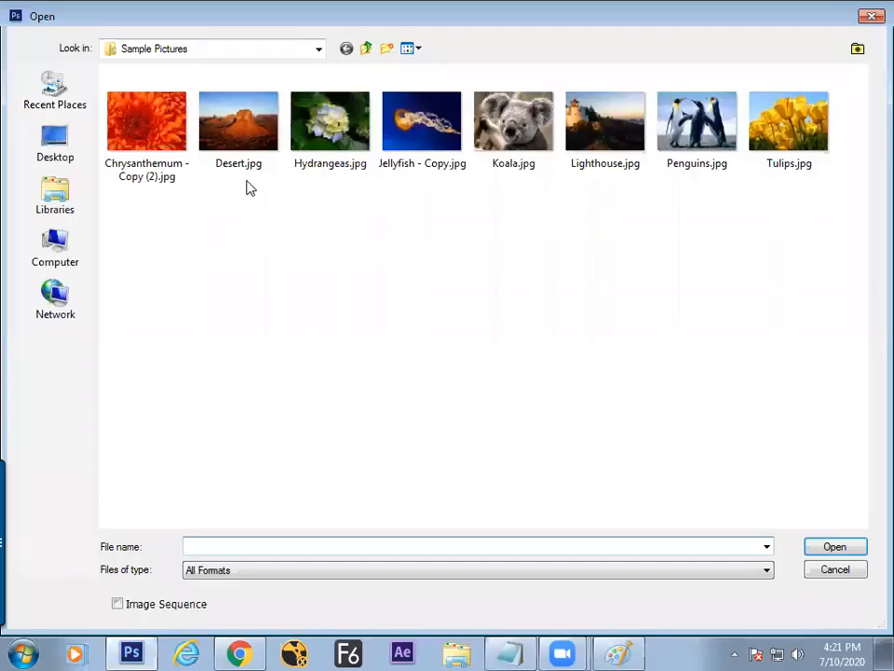
double_click(247, 185)
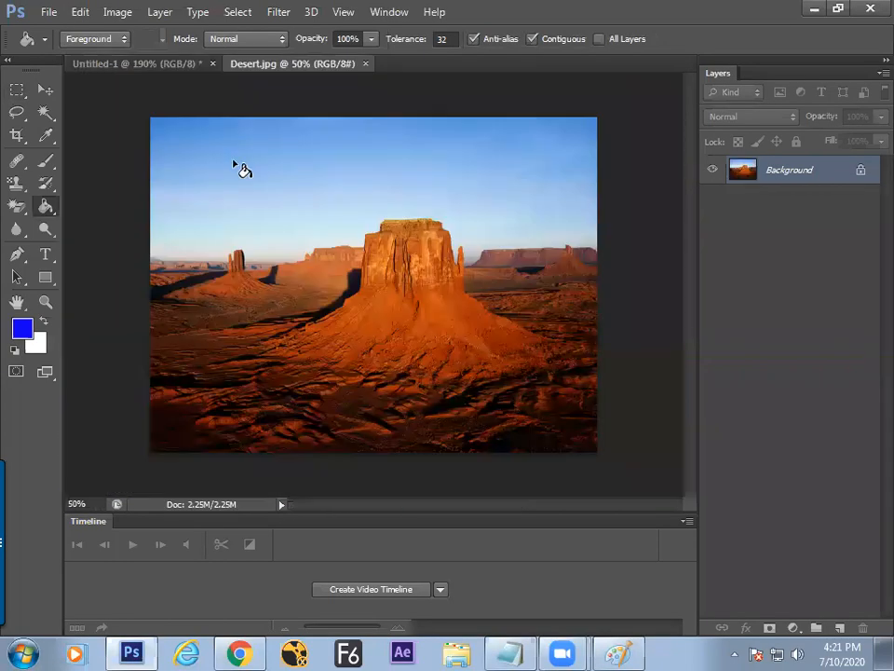
key(ctrl+plus)
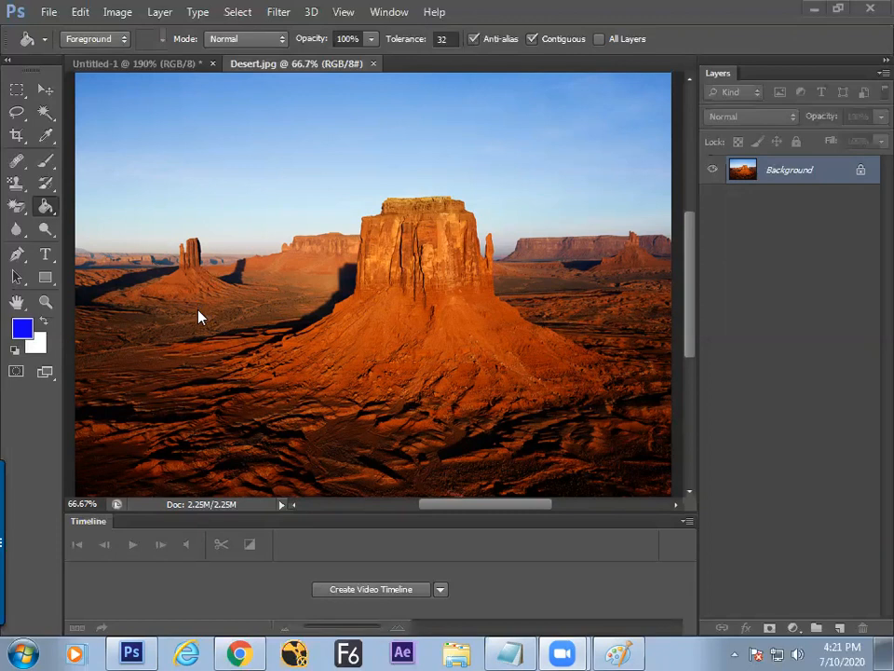
right_click(44, 206)
click(129, 203)
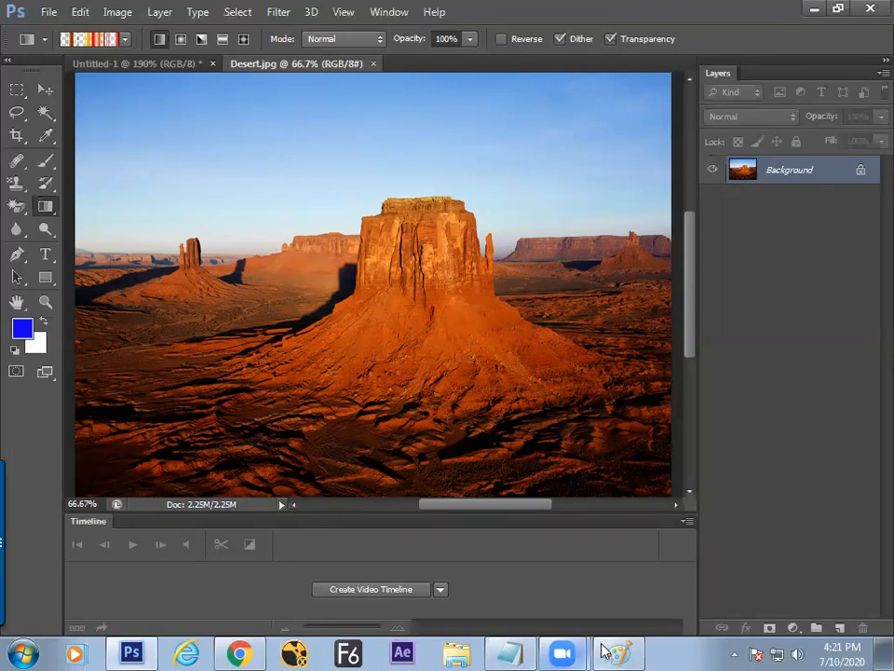
Step: Back in the notes, start a new line below the '2 solid' item
click(517, 649)
click(356, 353)
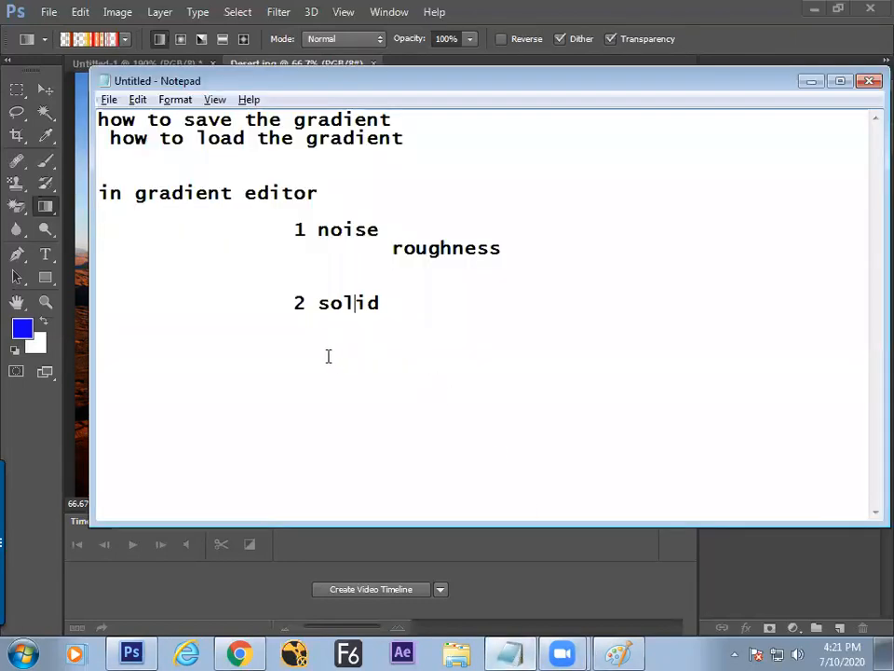
click(404, 317)
key(Return)
key(Return)
Step: Type the heading 'how to apply the gredient' with indented items '1.tool' and '2' below
text(ghow to)
key(BackSpace)
key(BackSpace)
key(BackSpace)
key(BackSpace)
key(BackSpace)
key(BackSpace)
key(BackSpace)
key(BackSpace)
key(BackSpace)
key(BackSpace)
key(BackSpace)
text(ghow)
key(BackSpace)
key(BackSpace)
key(BackSpace)
key(BackSpace)
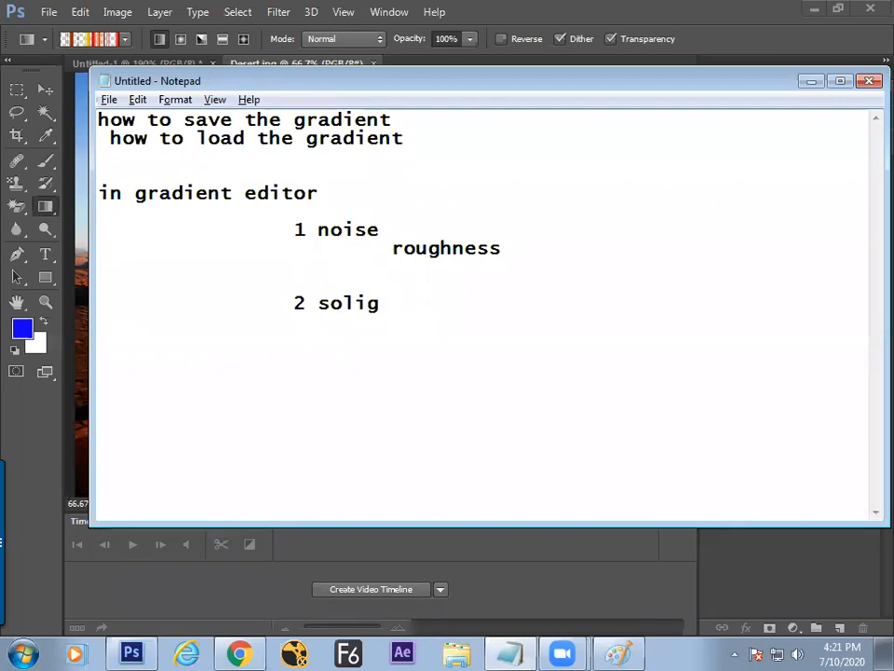
text(dhow to )
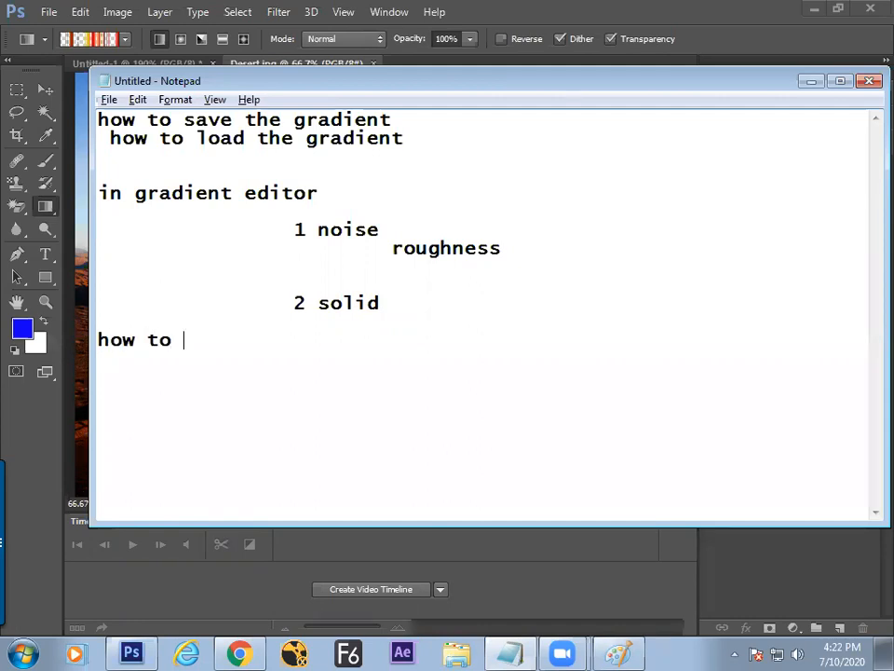
text(apply the )
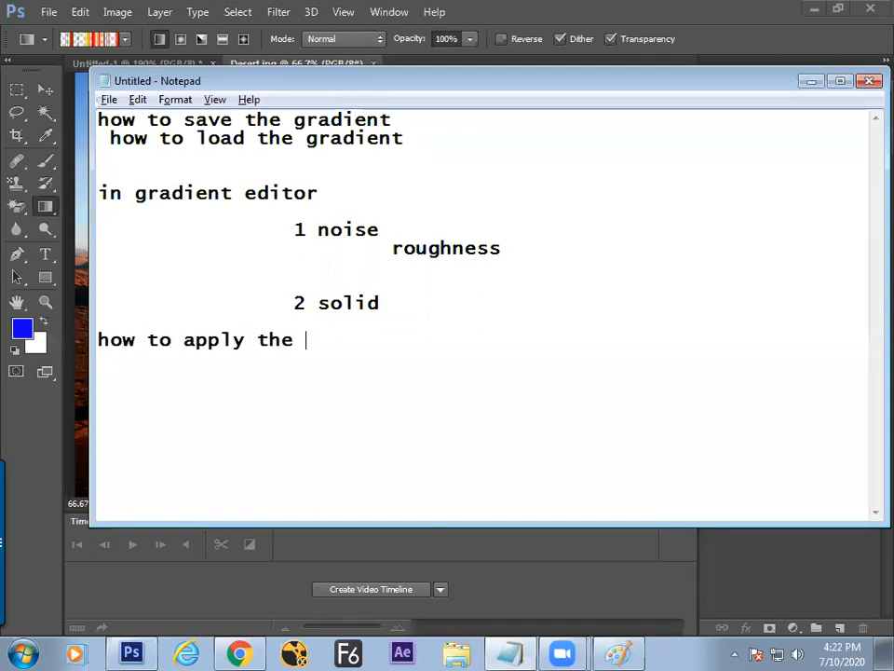
text(gredient)
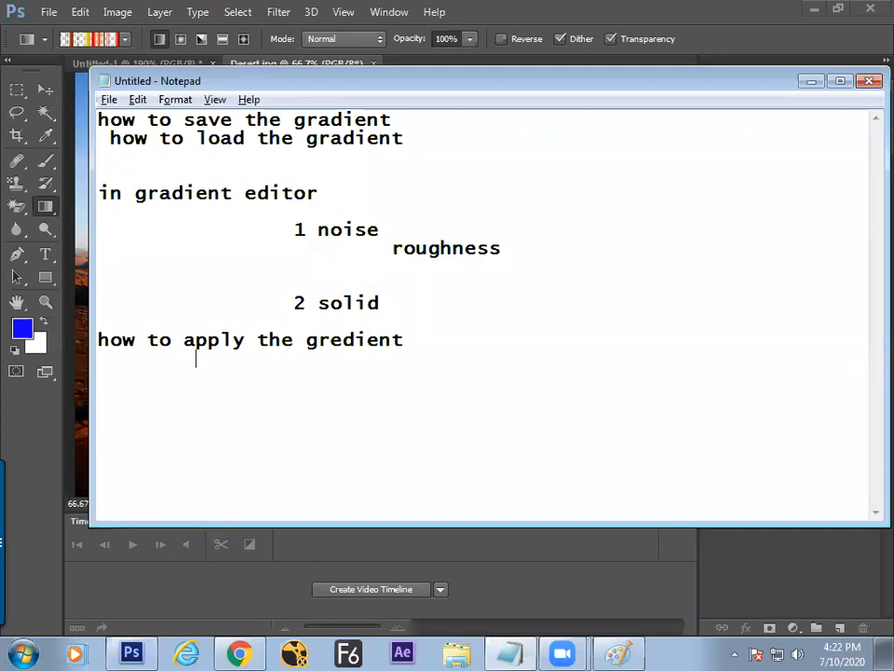
key(Return)
key(Tab)
key(Tab)
text(1.tool )
text(2.)
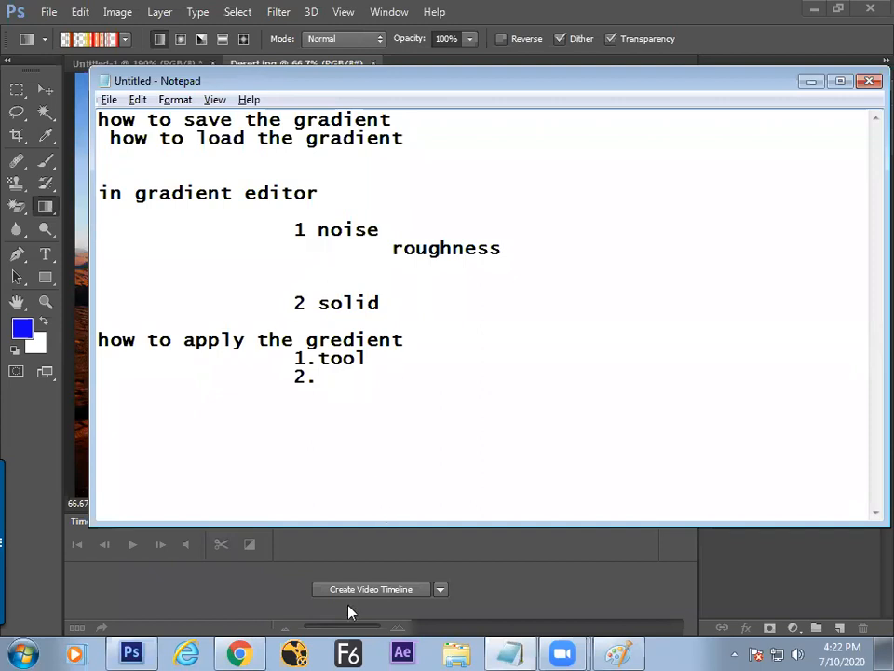
Step: In Photoshop, add an empty Layer 1 above Desert.jpg's Background layer after browsing the Filter and Layer menus
click(152, 651)
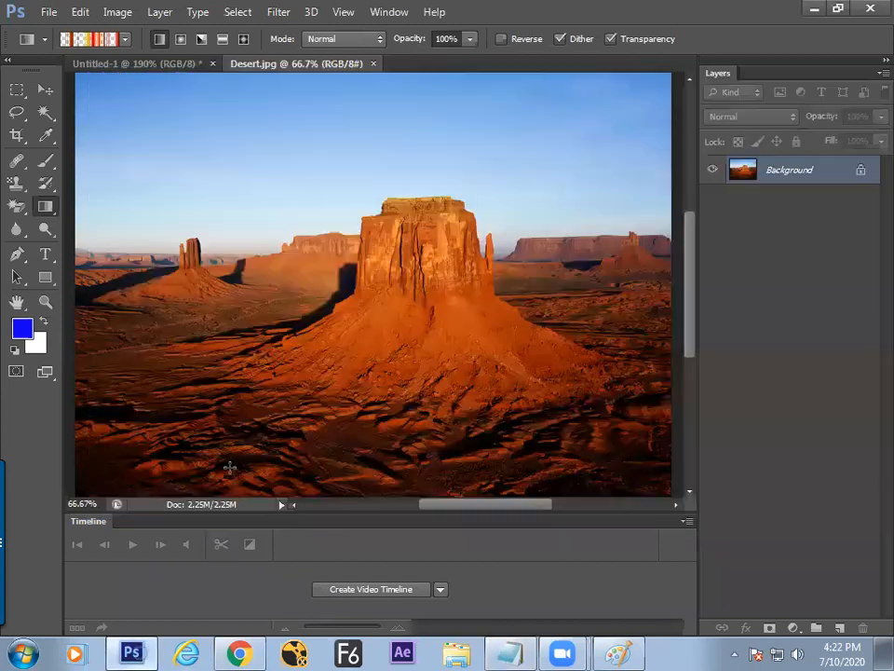
click(277, 14)
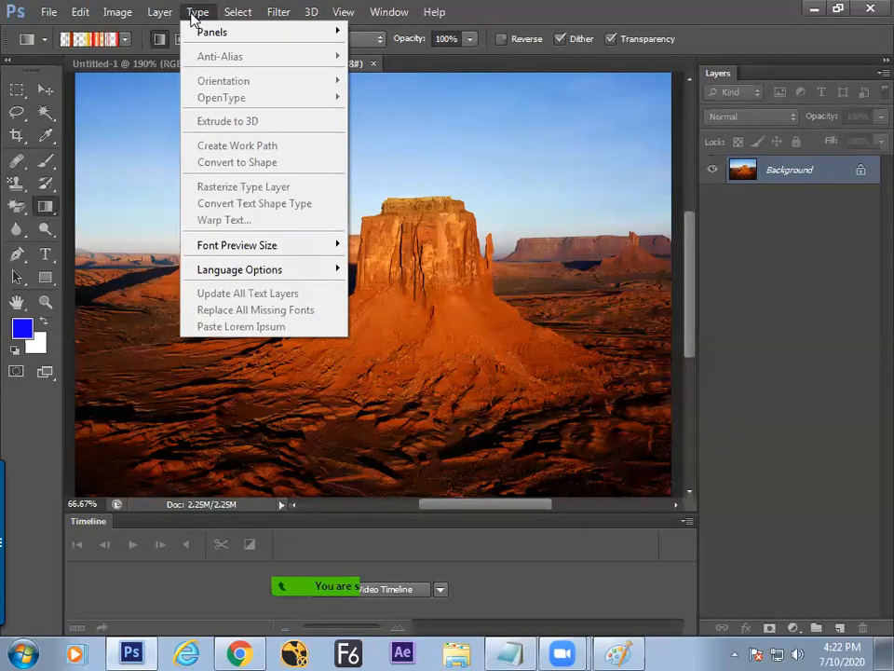
mouse_move(160, 17)
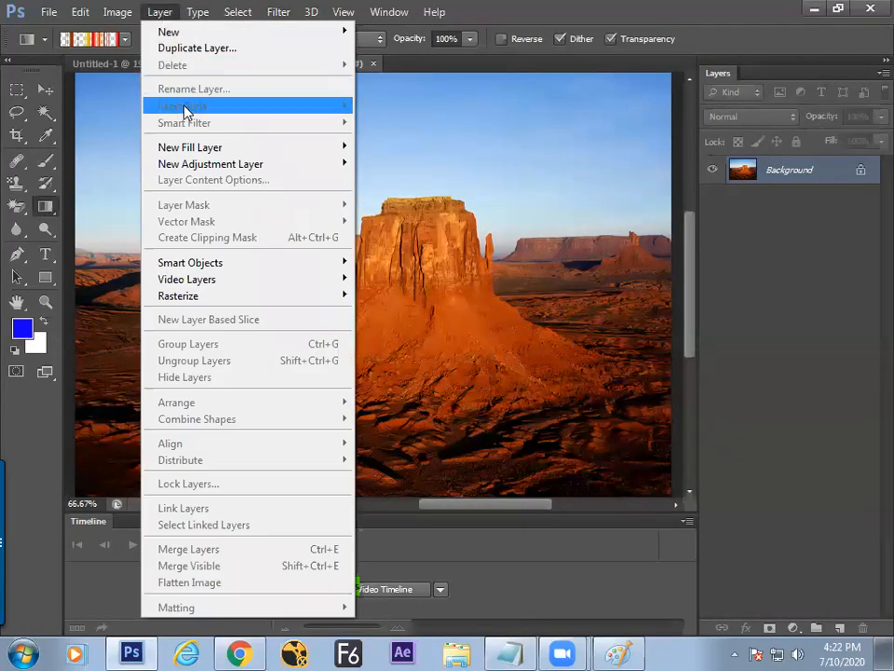
mouse_move(206, 173)
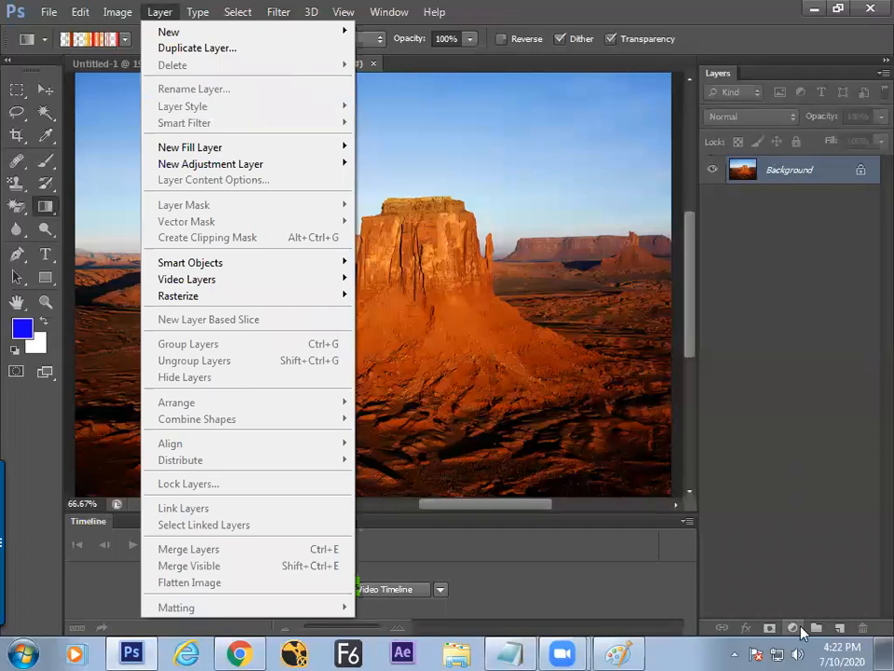
click(838, 627)
click(159, 13)
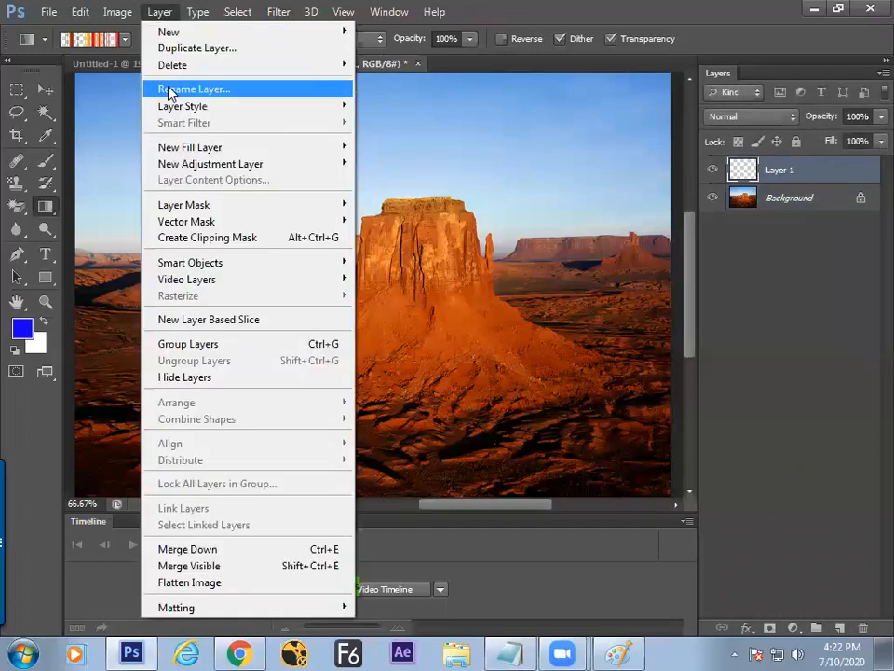
mouse_move(191, 108)
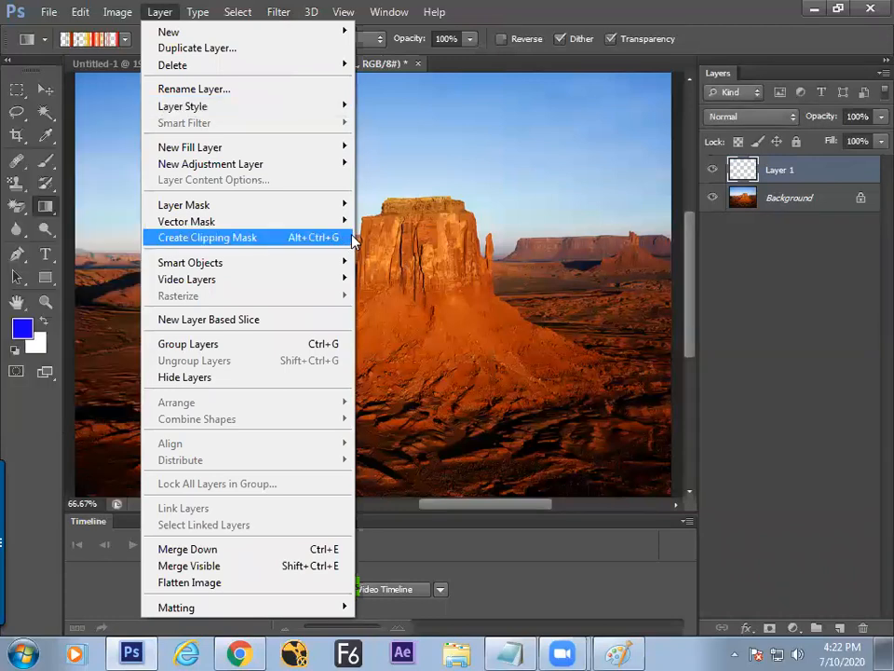
key(alt+Tab)
Step: Type 'lalyer style' as item 2 and start an indented item '3.' below it
text(l)
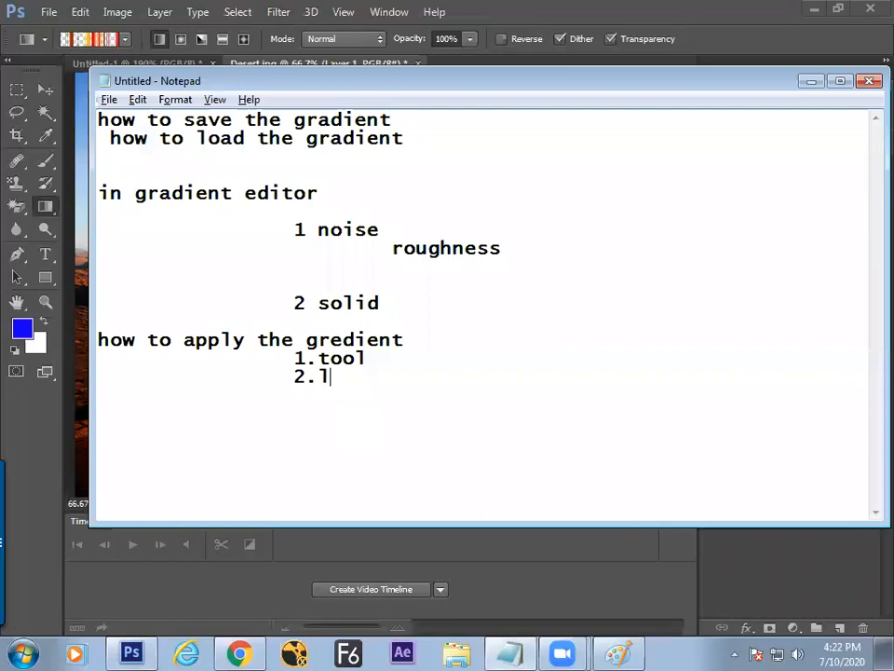
text(alyer style)
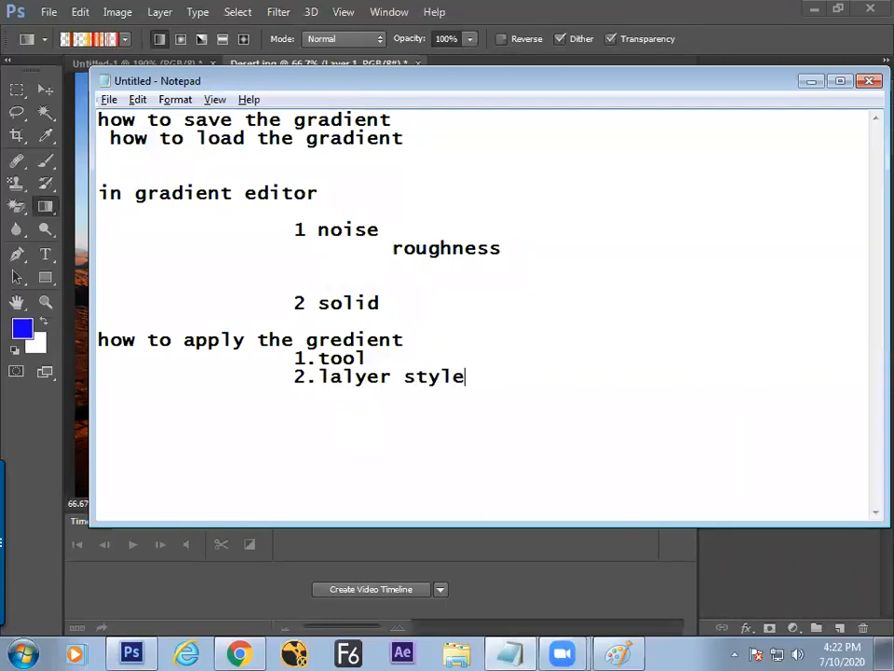
key(Return)
key(Tab)
text(3.)
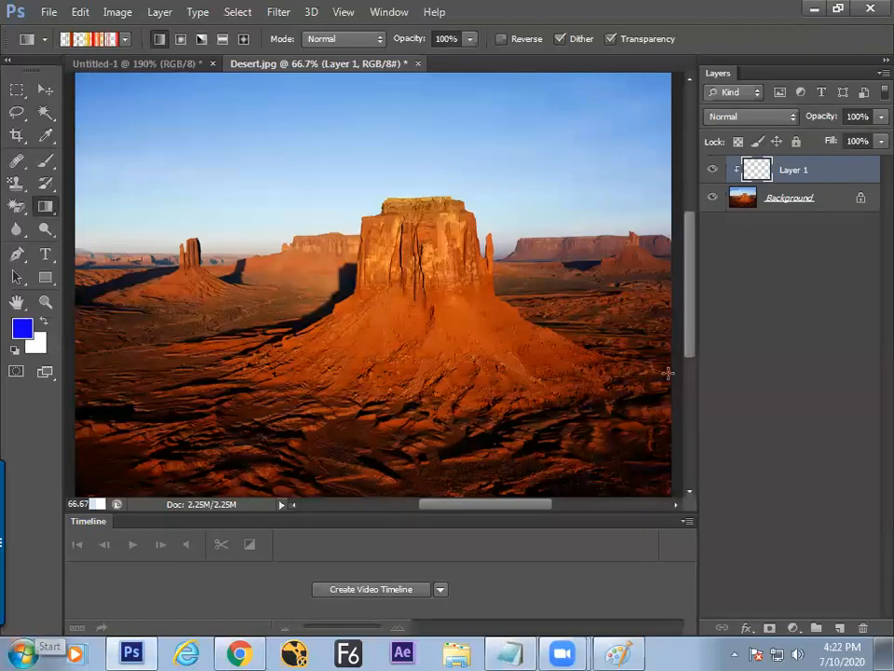
Step: Delete the empty Layer 1 and add a fresh empty layer above Background
click(863, 627)
key(Return)
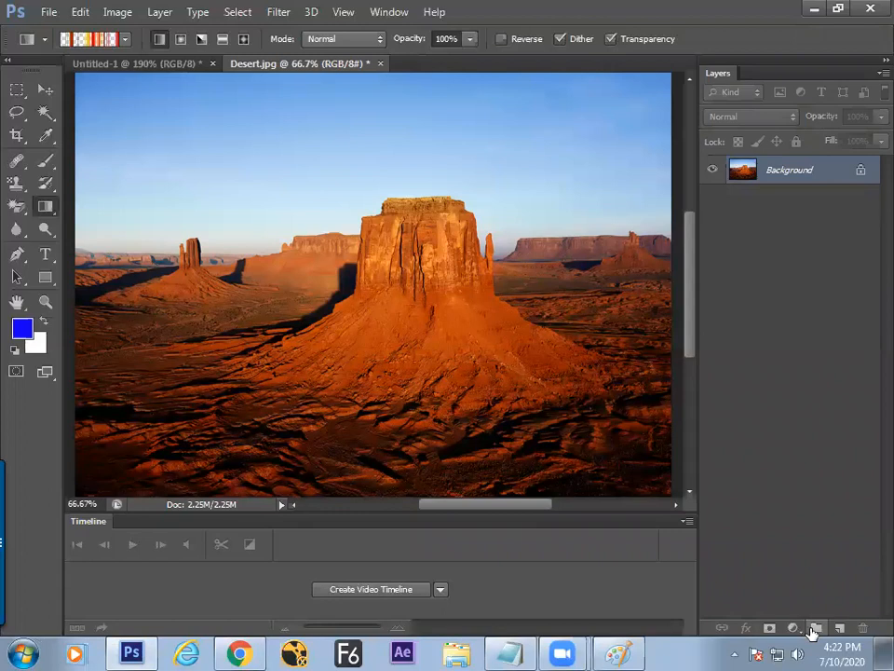
click(839, 628)
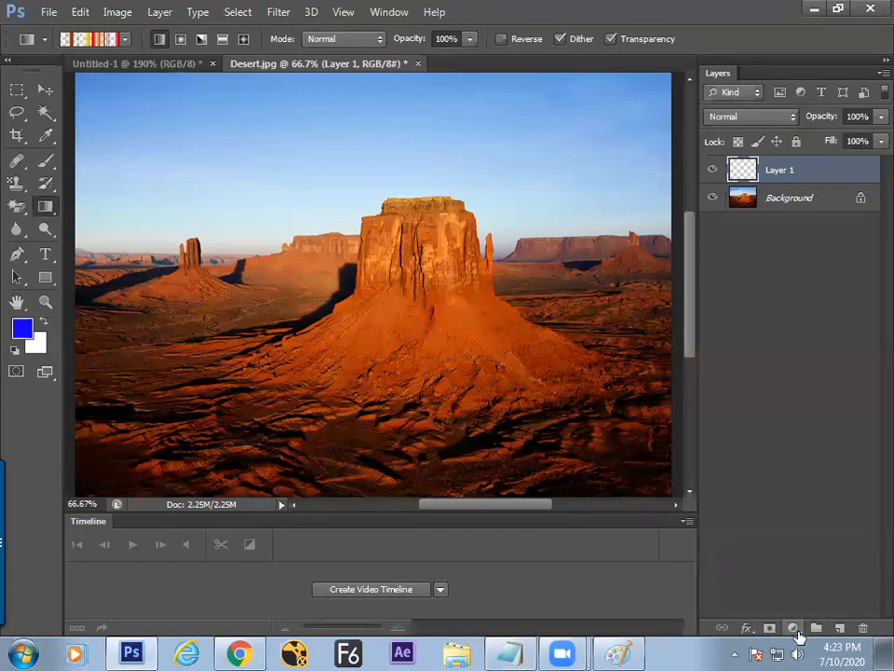
Step: Add a Gradient Fill layer with the default blue linear gradient, then view Layer > New Fill Layer
click(794, 630)
click(760, 266)
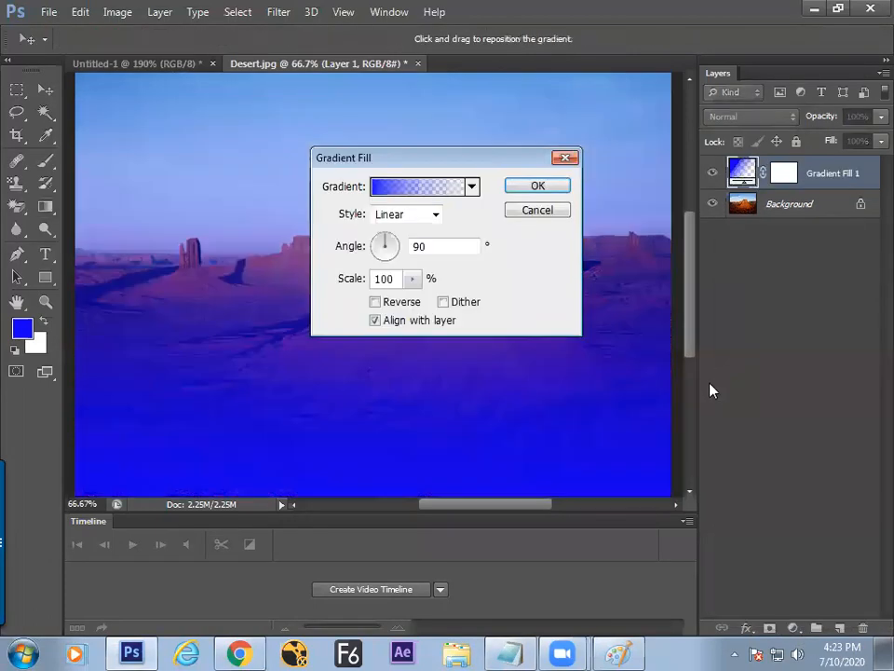
click(536, 185)
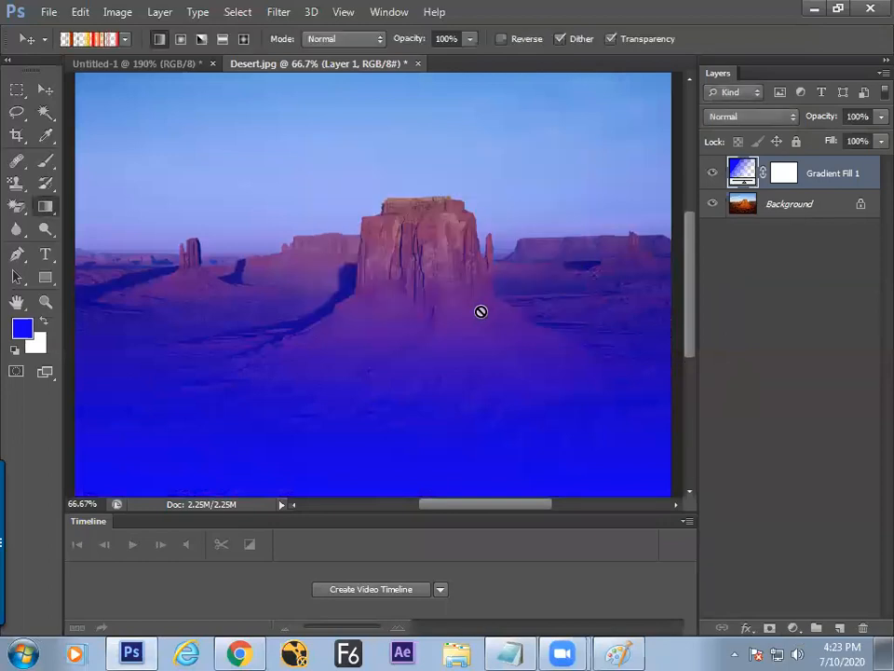
click(794, 629)
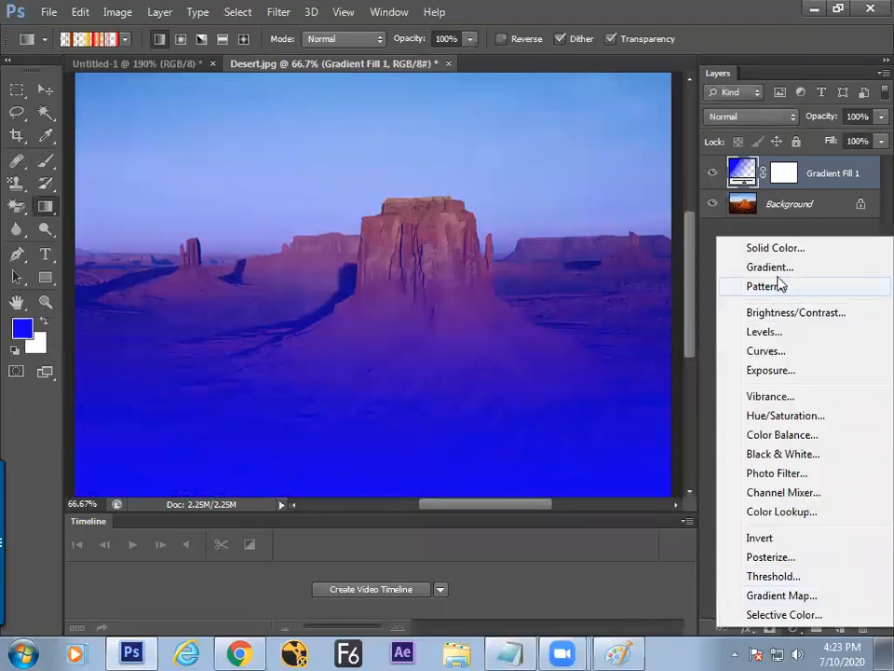
click(164, 16)
click(164, 17)
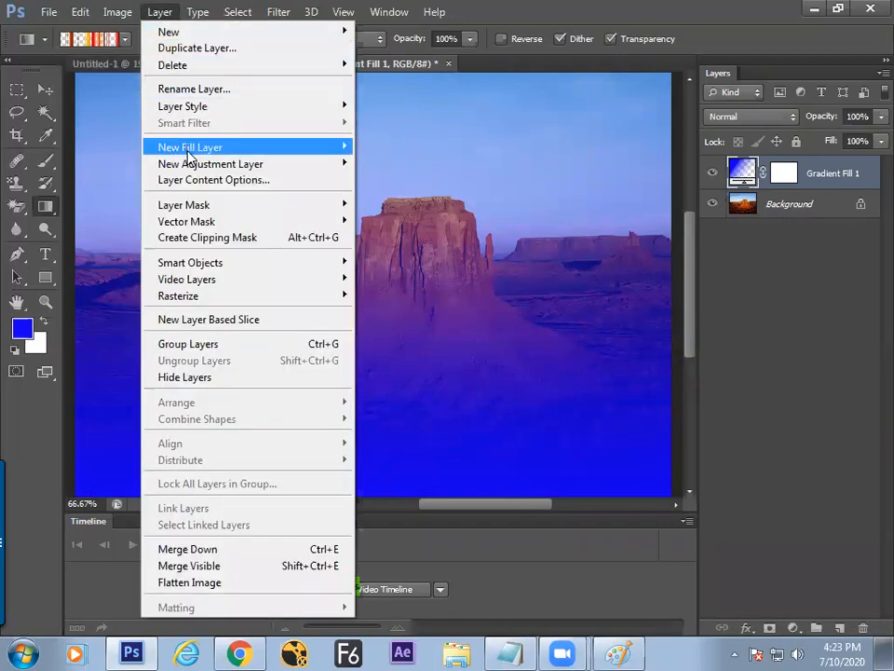
mouse_move(187, 154)
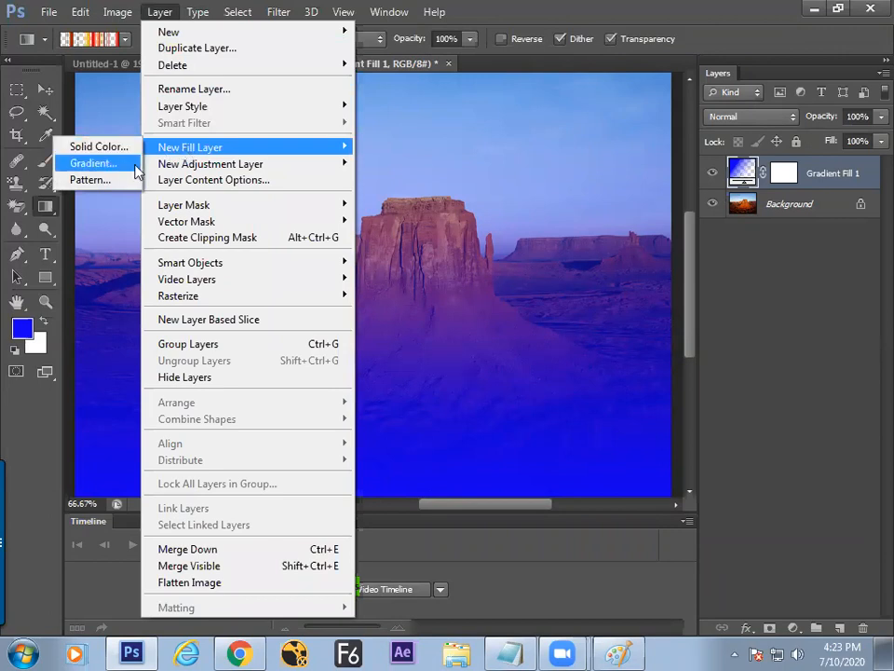
key(alt+Tab)
Step: Type 'layer-- new fill -- gradient' as item 3 and add a blank line under the heading
text(l;a)
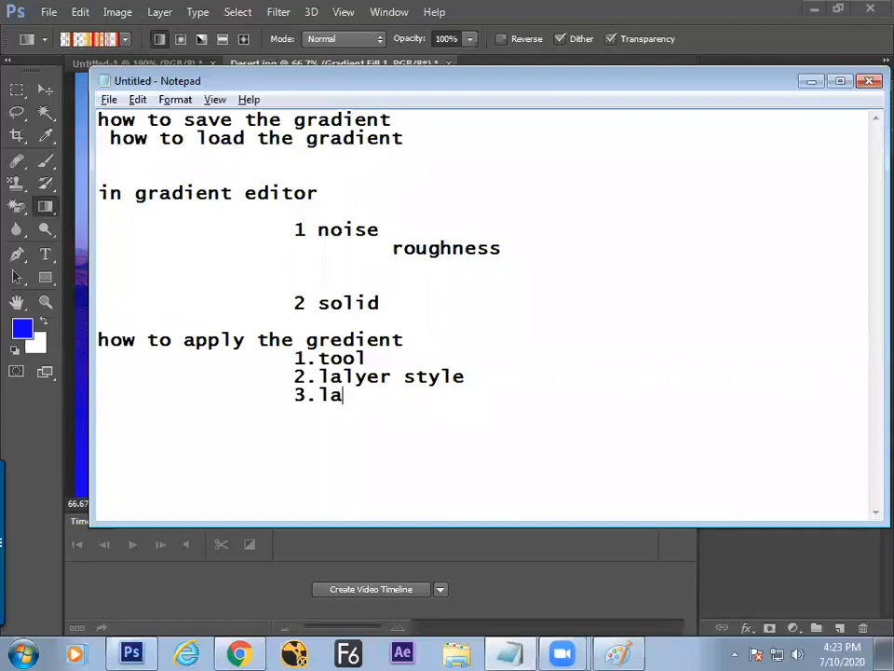
text(yer-- n)
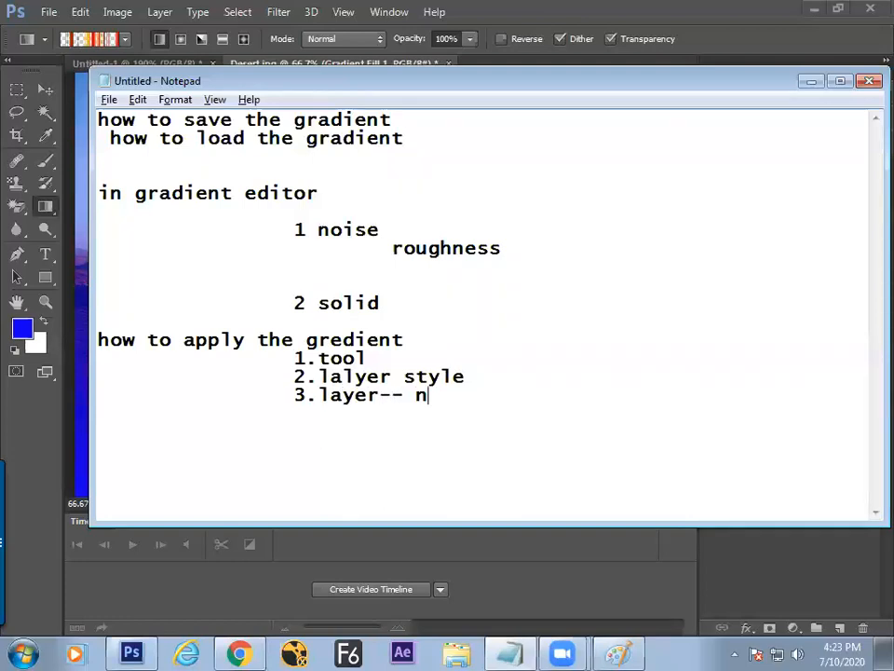
text(ew fill -)
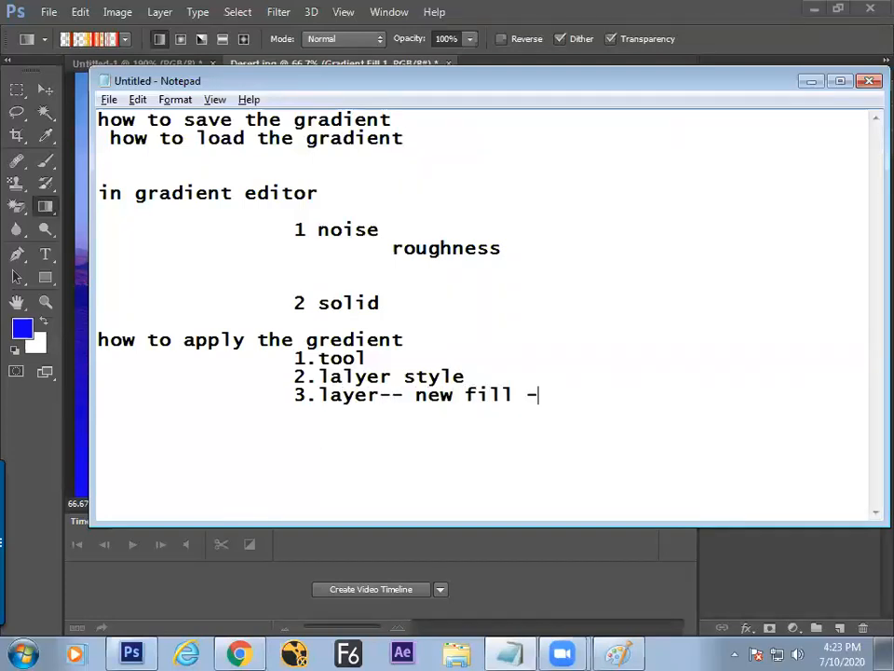
text(- gradient)
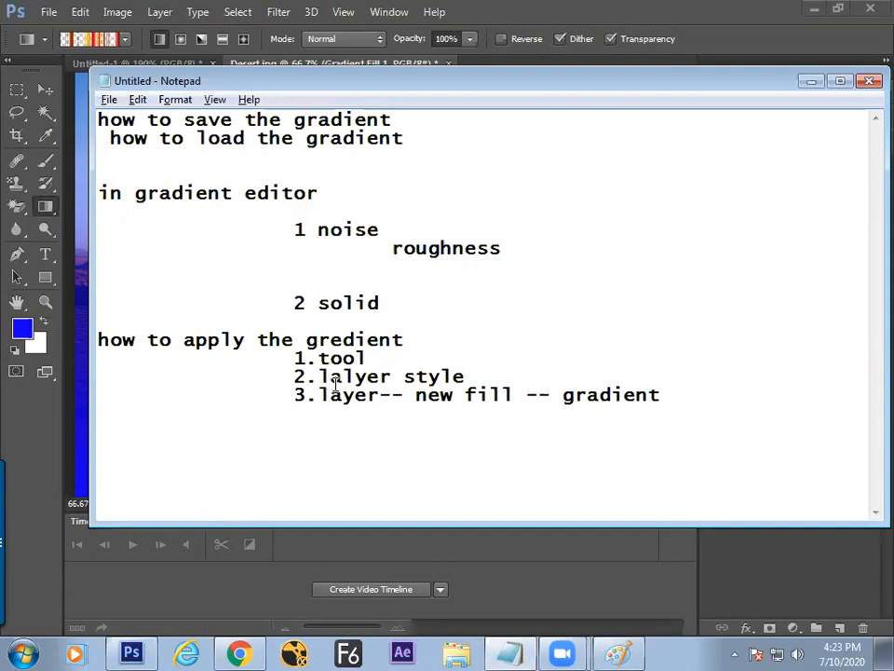
click(423, 335)
key(shift+Home)
key(ctrl+x)
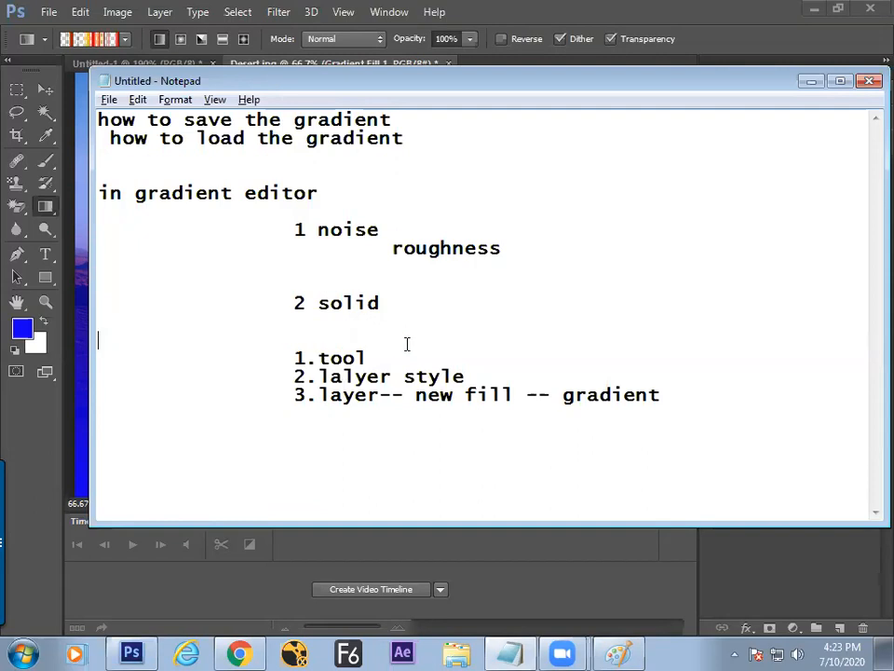
key(ctrl+z)
click(431, 337)
key(Return)
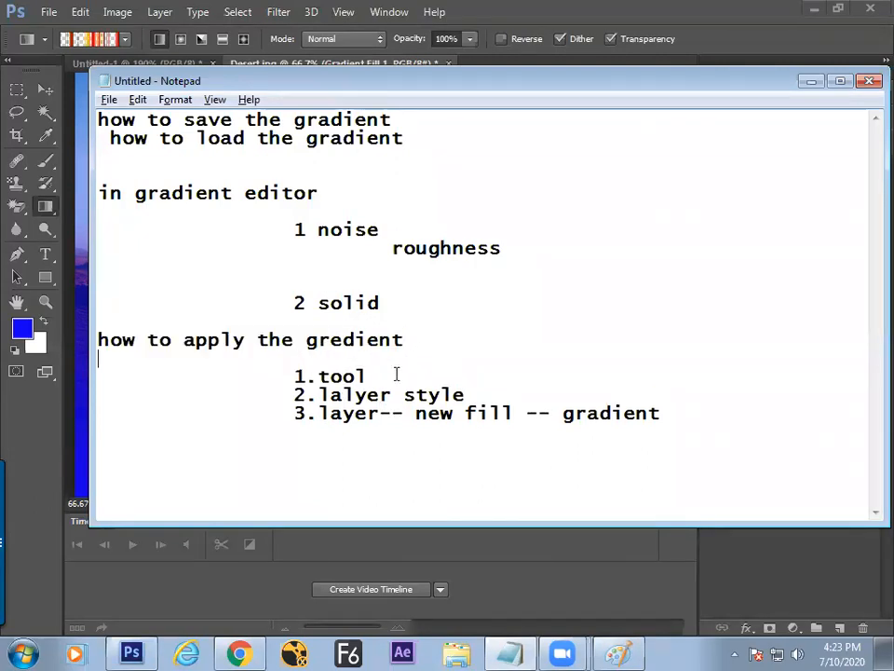
click(368, 375)
key(alt+Tab)
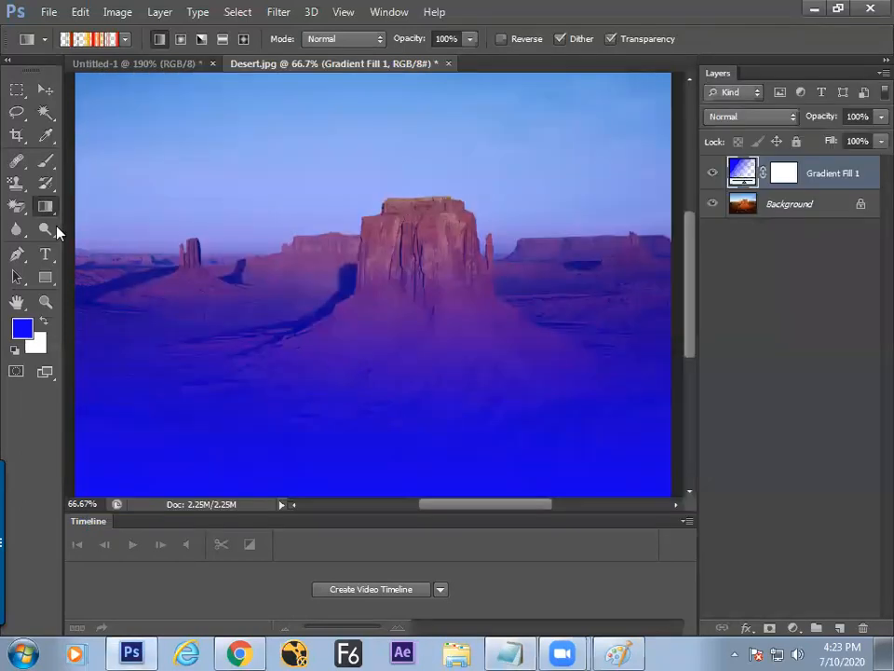
key(alt+Tab)
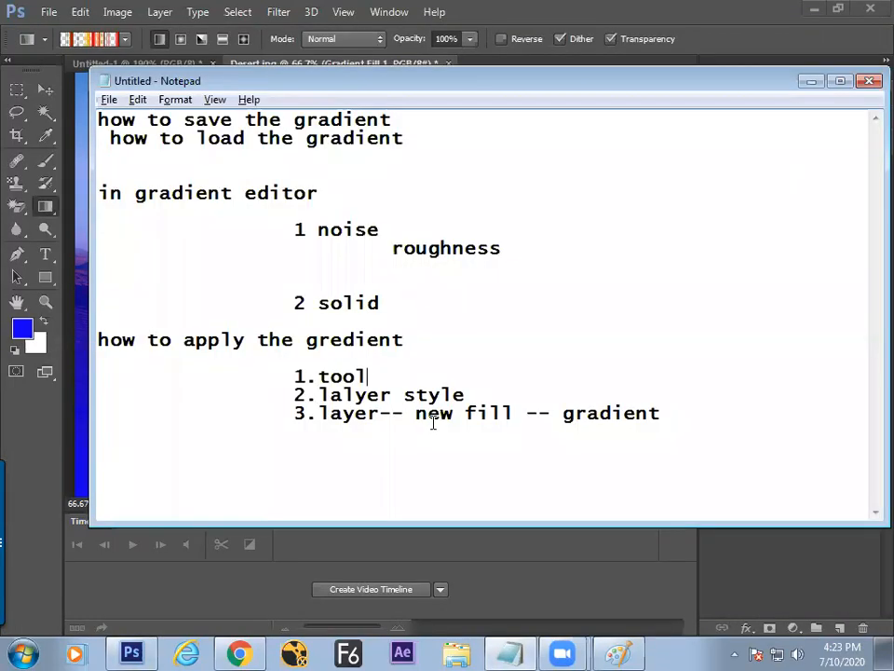
Step: In Paint, draw a T-chart grid with a top bar, vertical divider and second horizontal line
key(alt+Tab)
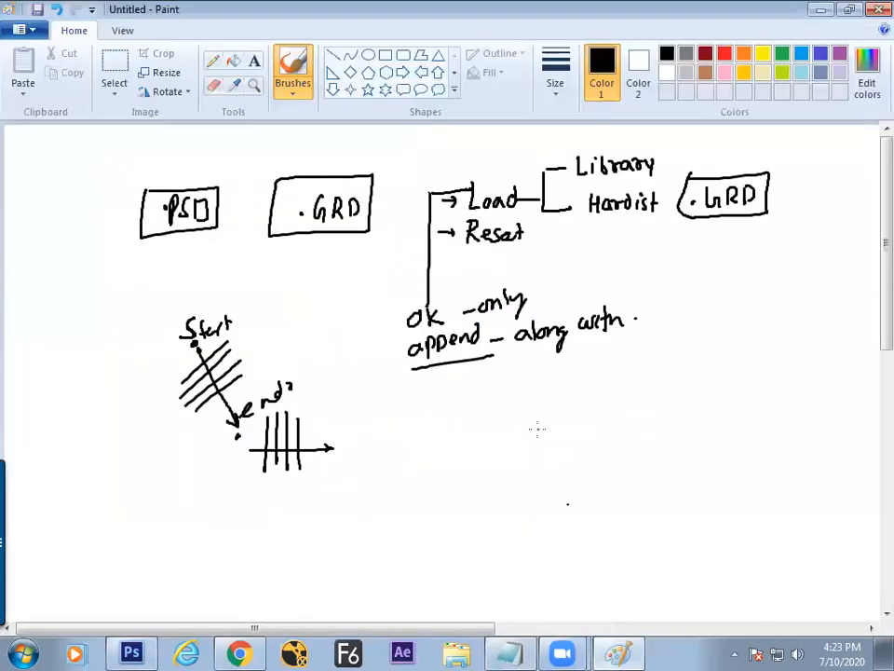
scroll(869, 270, down, 3)
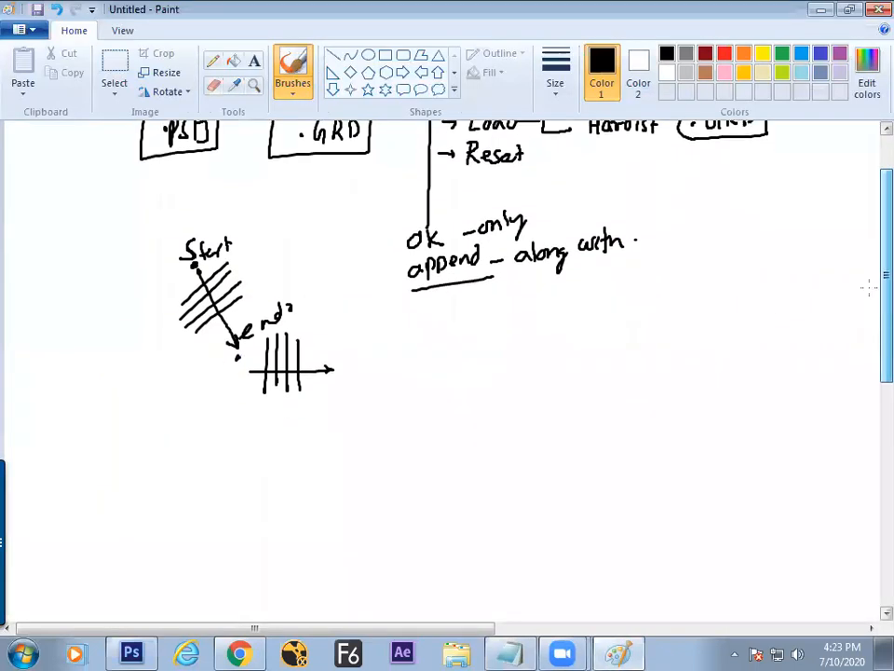
drag(424, 357, 617, 356)
drag(512, 361, 503, 497)
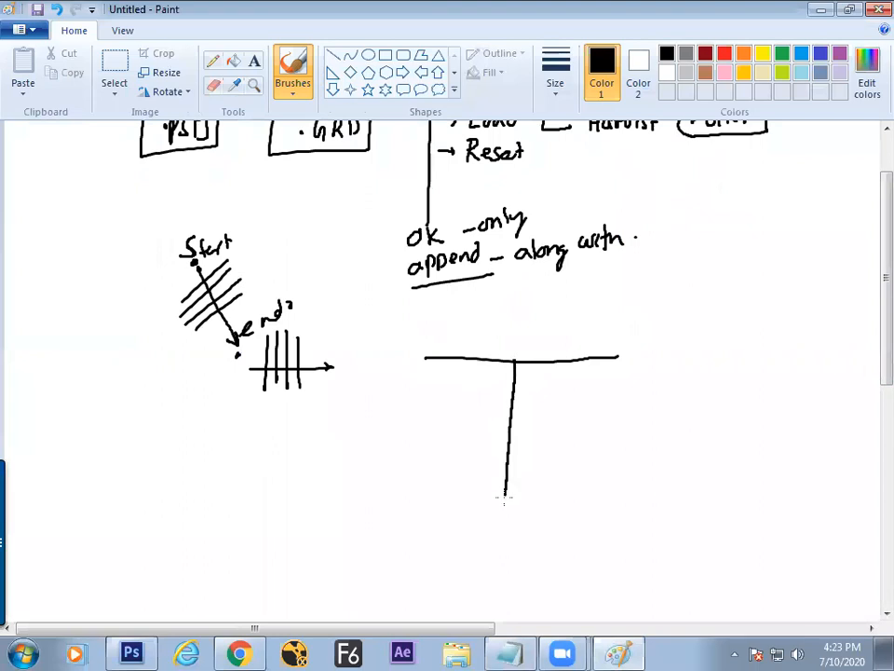
drag(413, 384, 638, 391)
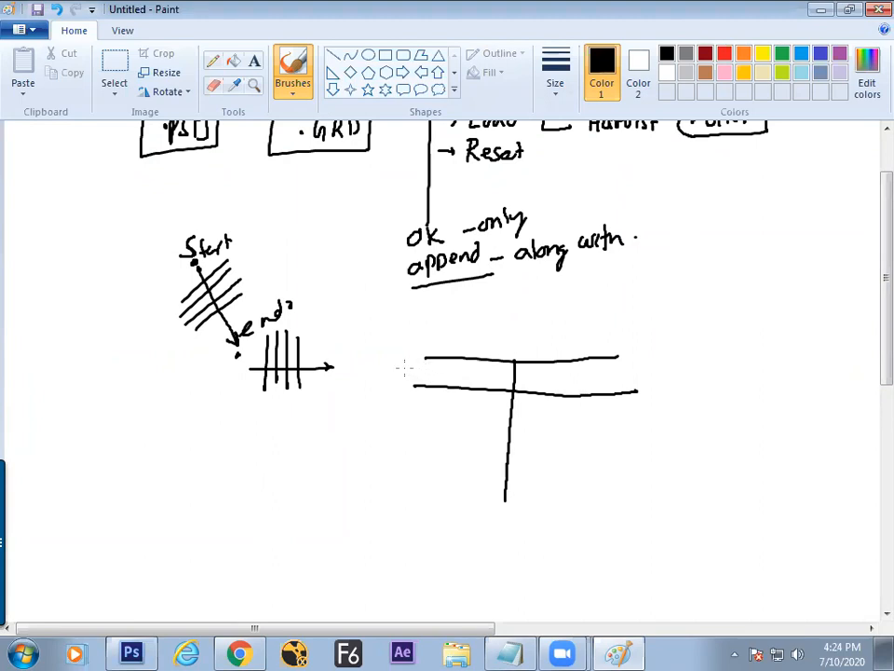
Step: Label the chart 'Gradient tool', then in red add 'Change' and row '1 Direction' marked X
mouse_move(419, 364)
mouse_down()
mouse_move(417, 373)
mouse_move(486, 368)
mouse_move(473, 352)
mouse_up()
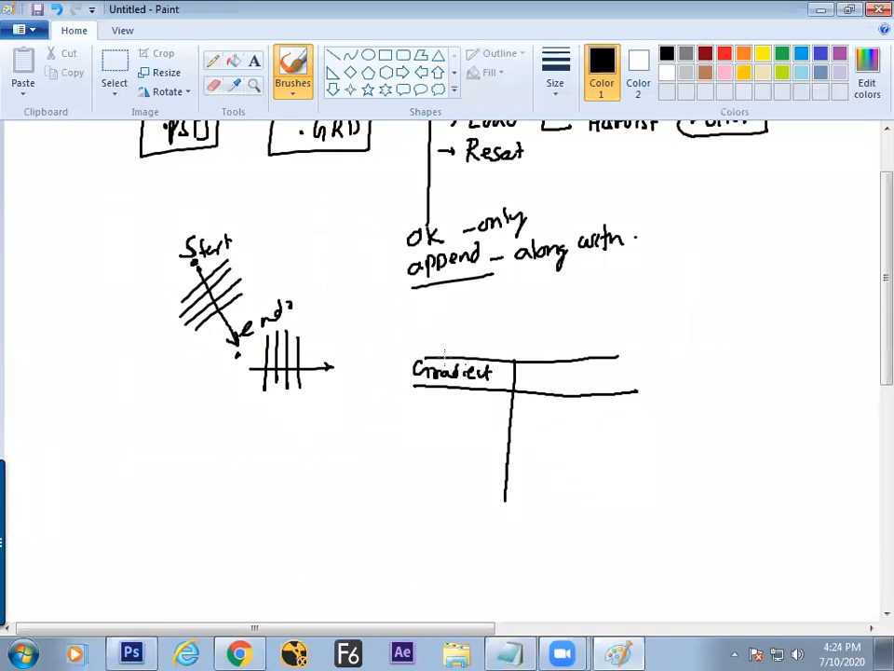
click(725, 53)
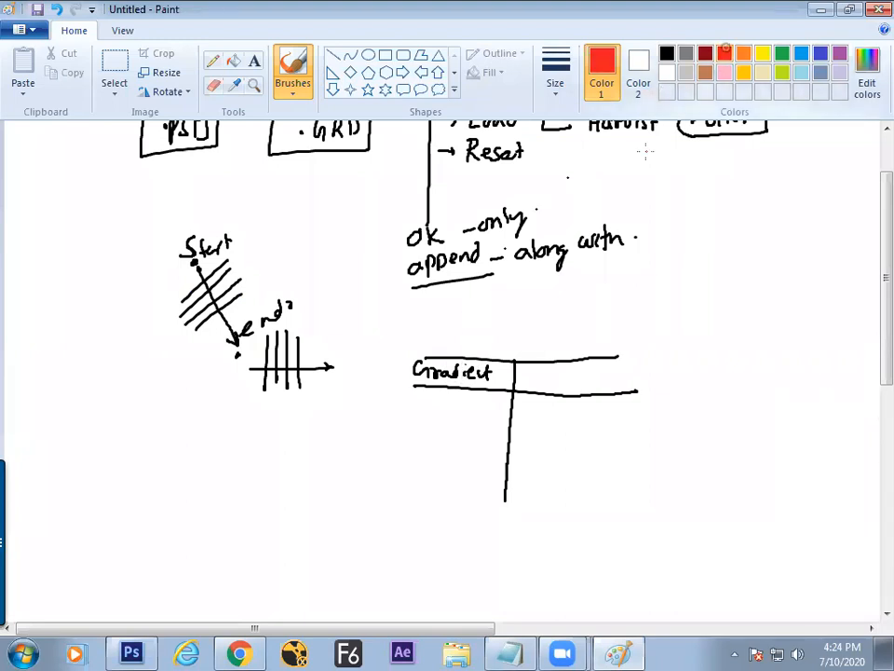
drag(449, 380, 500, 384)
drag(377, 396, 376, 411)
key(ctrl+z)
key(ctrl+z)
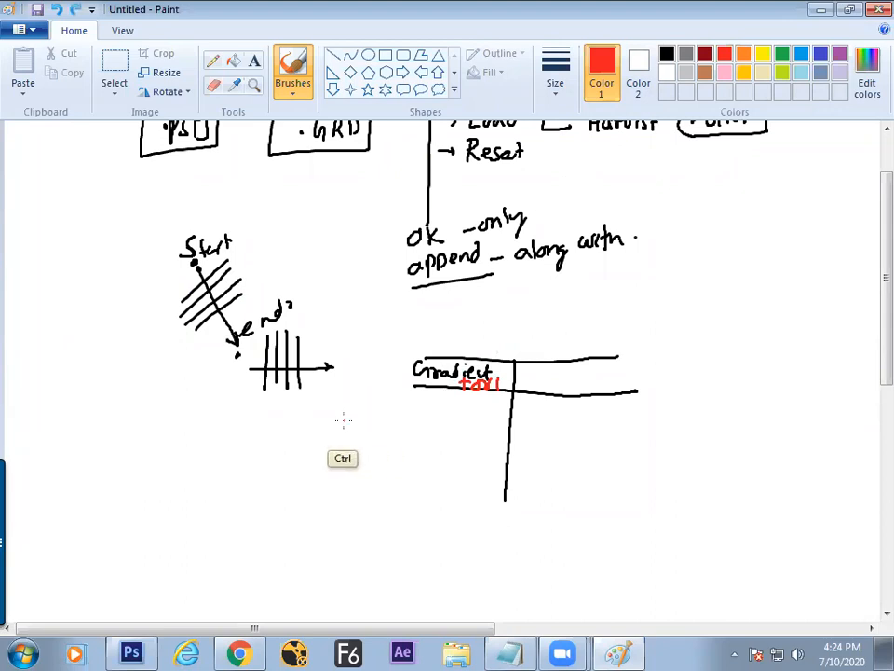
drag(308, 408, 313, 395)
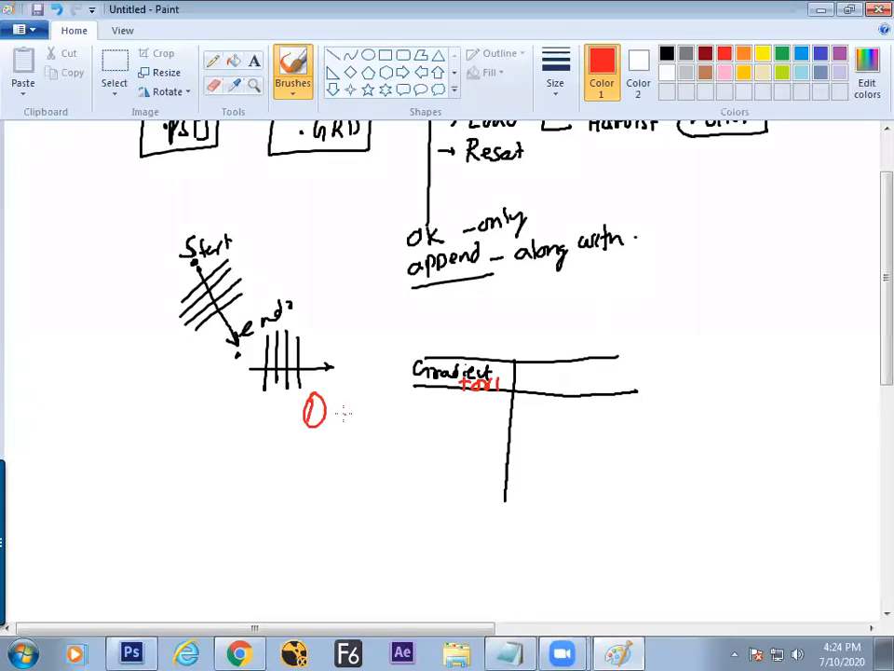
mouse_move(342, 401)
mouse_down()
mouse_move(343, 424)
mouse_move(369, 411)
mouse_move(384, 411)
mouse_move(392, 424)
mouse_move(409, 414)
mouse_up()
mouse_move(368, 359)
mouse_down()
mouse_move(402, 369)
mouse_move(383, 353)
mouse_move(376, 366)
mouse_move(390, 397)
mouse_move(400, 374)
mouse_move(391, 366)
mouse_move(414, 381)
mouse_move(414, 432)
mouse_move(470, 426)
mouse_up()
drag(468, 405, 452, 429)
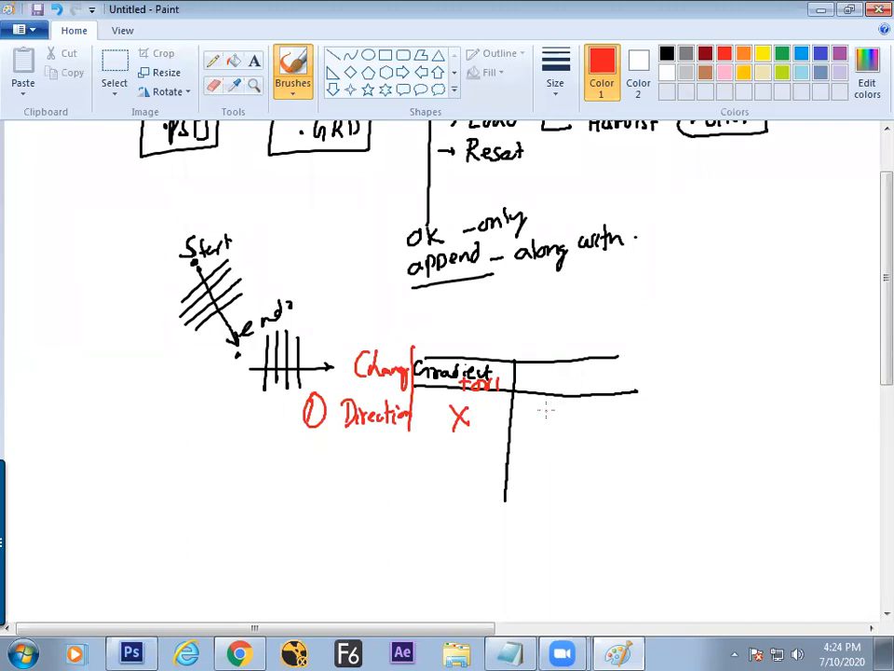
Step: Select the 'lalyer style' text in the Notepad notes for copying
key(alt+Tab)
click(480, 391)
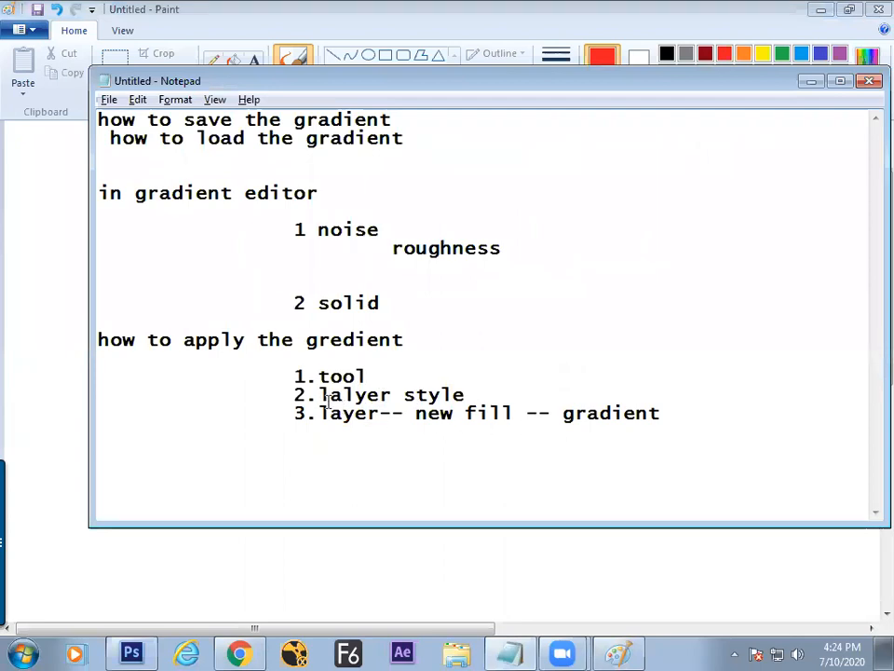
shift+click(323, 400)
key(ctrl+c)
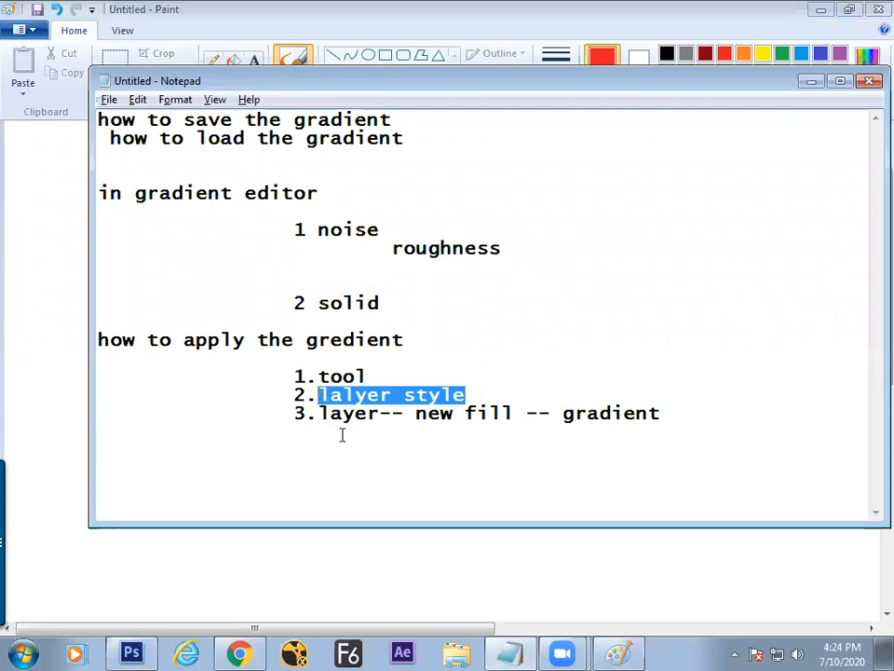
key(alt+Tab)
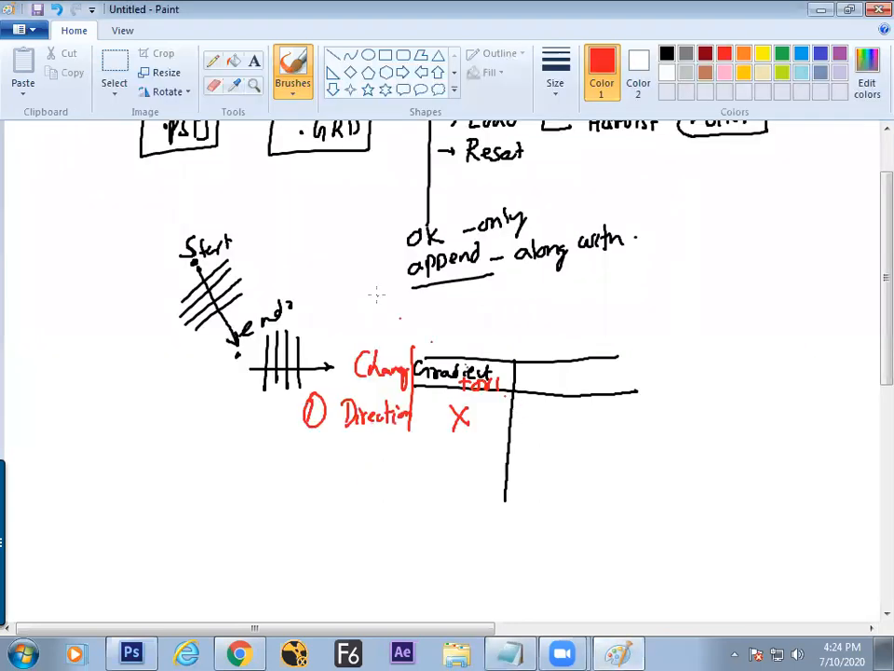
Step: Paste 'lalyer style' as the chart's second column heading and tick Direction under it
click(255, 60)
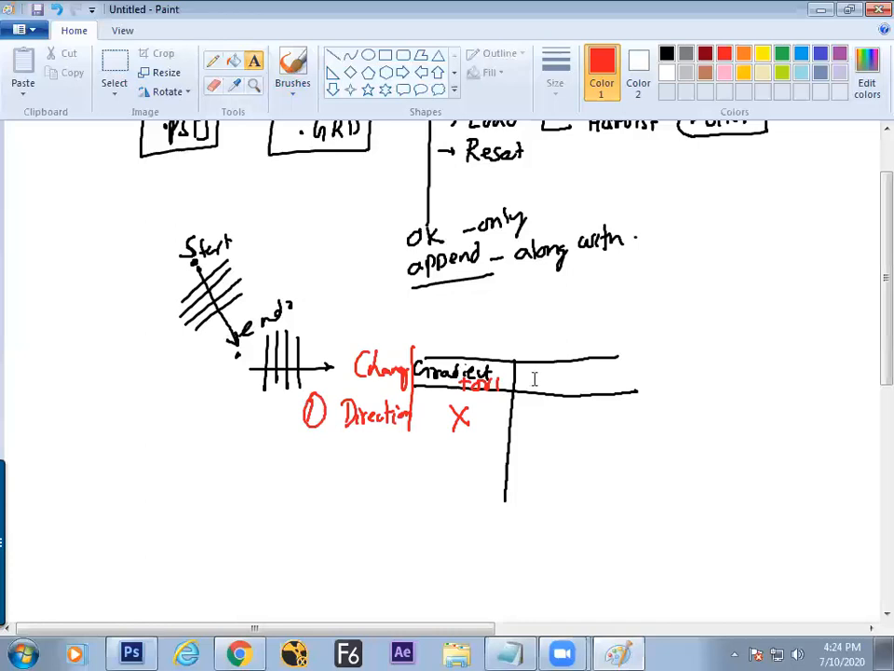
click(531, 371)
key(ctrl+v)
click(527, 417)
click(304, 79)
drag(529, 419, 557, 406)
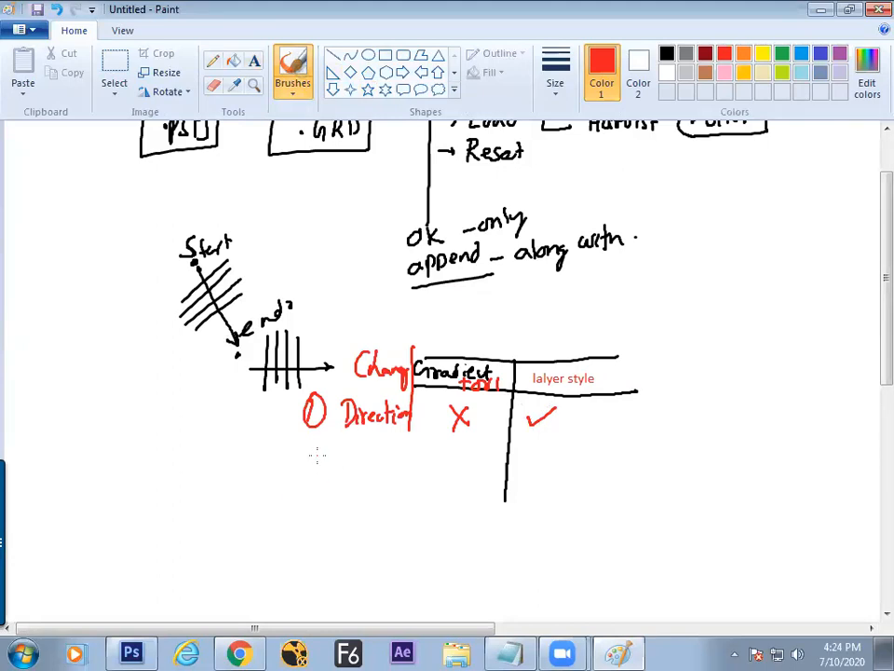
Step: Add rows '2 Color' and '3 Position', each X under Gradient tool and ticked under layer style
mouse_move(309, 458)
mouse_down()
mouse_move(345, 459)
mouse_move(349, 446)
mouse_move(364, 469)
mouse_move(451, 476)
mouse_up()
drag(450, 454, 432, 476)
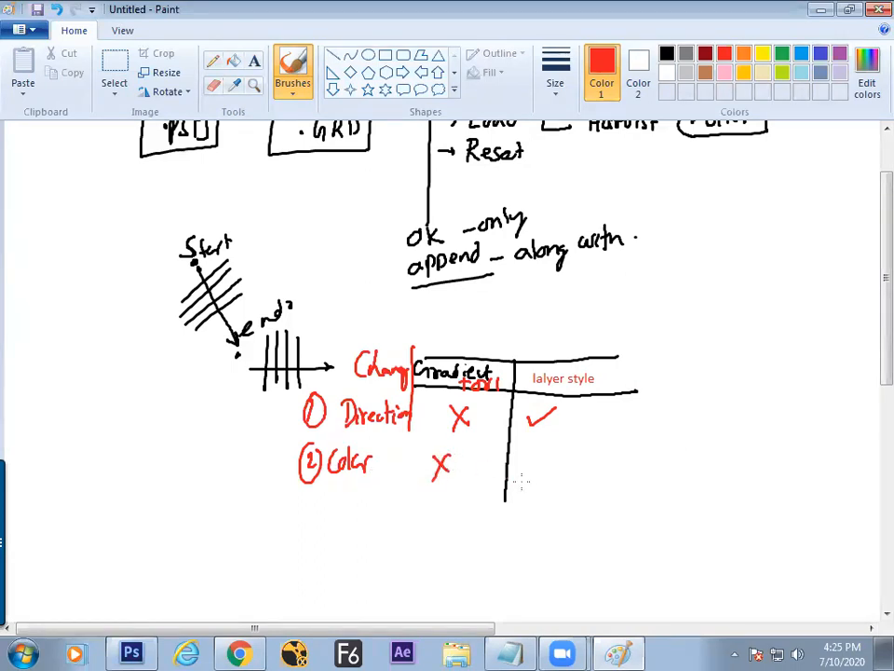
drag(534, 456, 566, 446)
mouse_move(301, 496)
mouse_down()
mouse_move(305, 513)
mouse_move(315, 494)
mouse_move(336, 511)
mouse_move(403, 501)
mouse_up()
mouse_move(434, 493)
mouse_down()
mouse_move(449, 508)
mouse_move(434, 512)
mouse_up()
drag(539, 497, 571, 486)
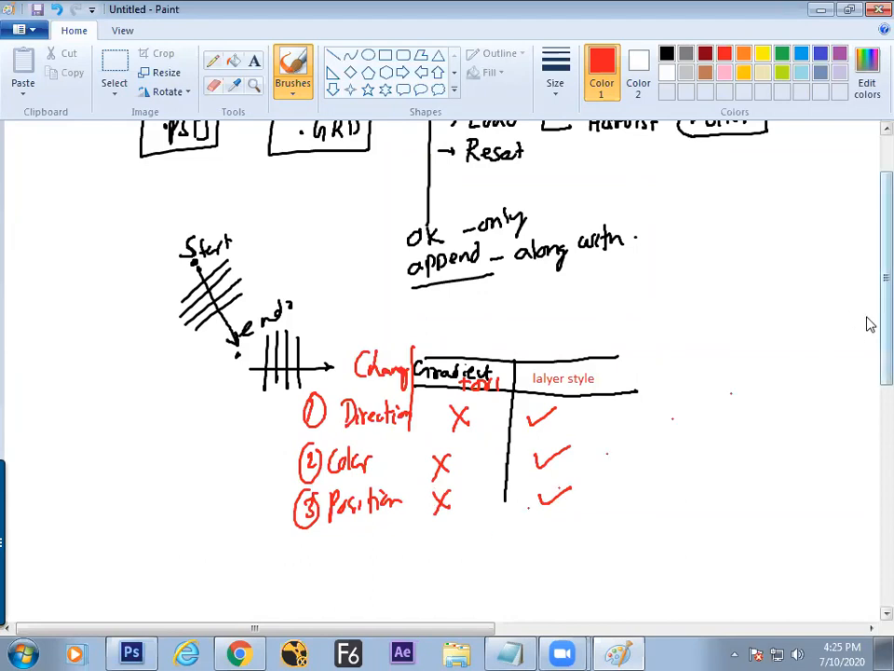
Step: Extend the red divider, underline 'Change', tick Gradient and draw an arrow to layer style
scroll(868, 325, down, 3)
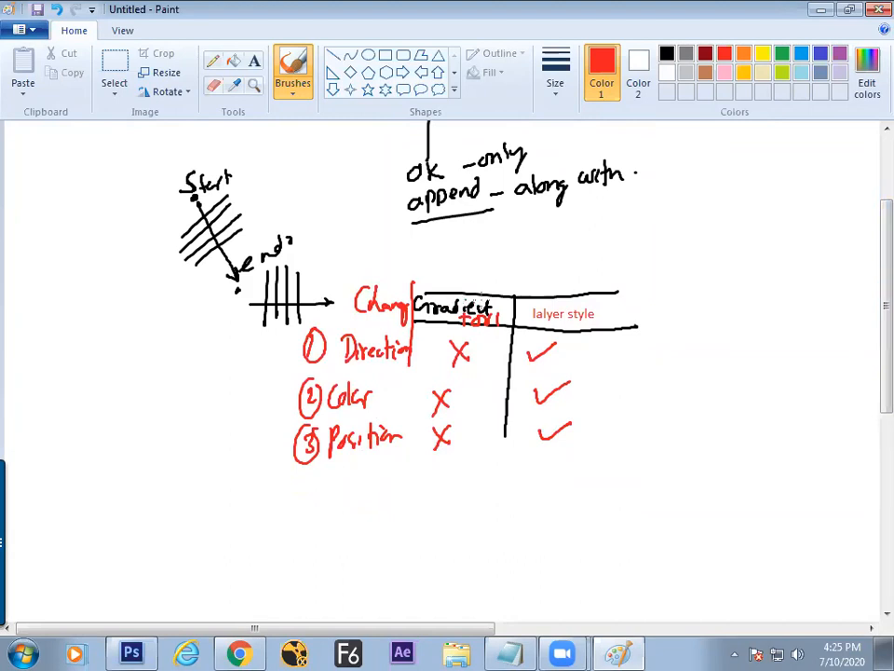
drag(412, 365, 405, 457)
drag(341, 329, 411, 334)
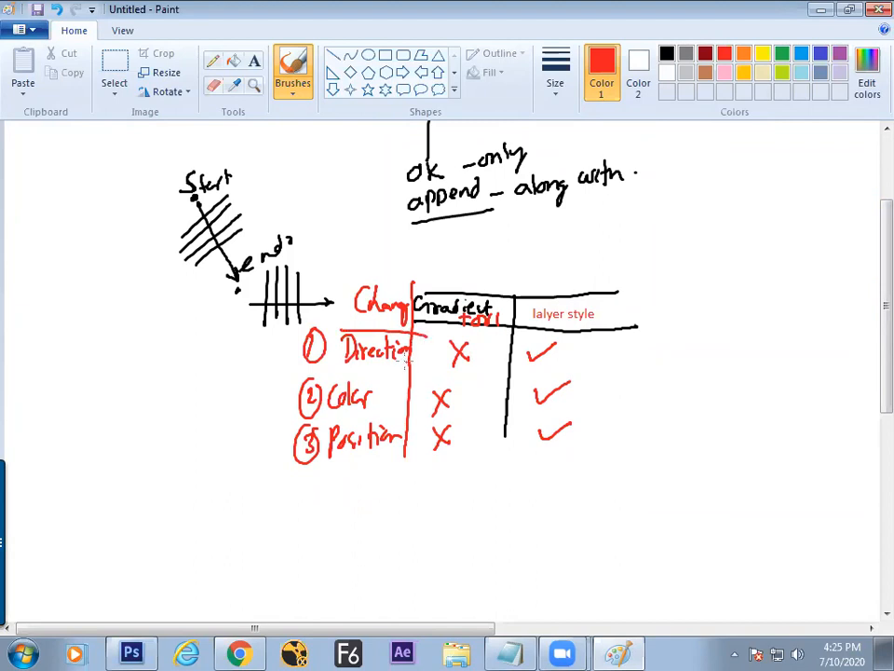
mouse_move(466, 270)
mouse_down()
mouse_move(472, 279)
mouse_move(493, 257)
mouse_up()
mouse_move(451, 280)
mouse_down()
mouse_move(494, 245)
mouse_move(545, 271)
mouse_up()
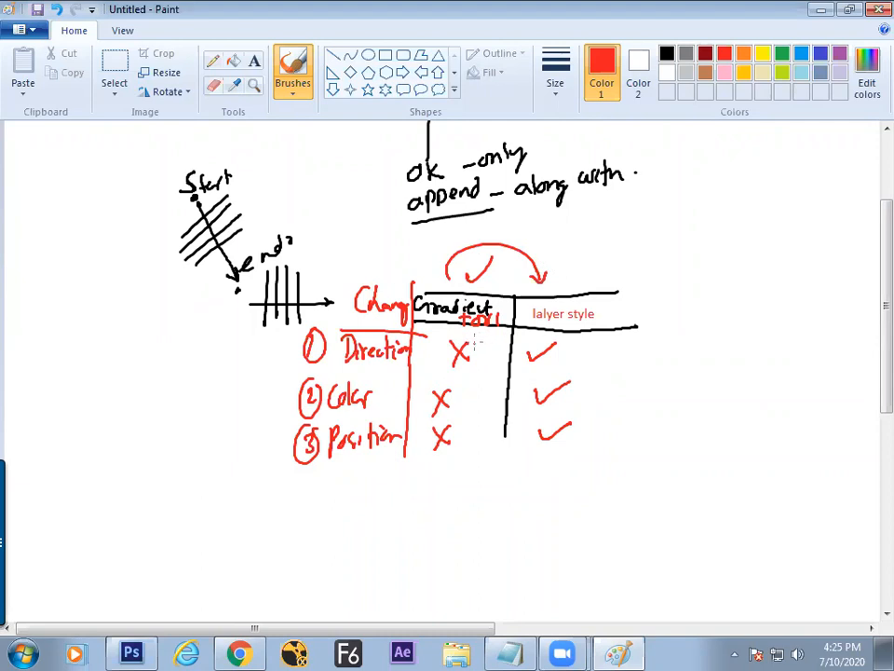
key(alt+Tab)
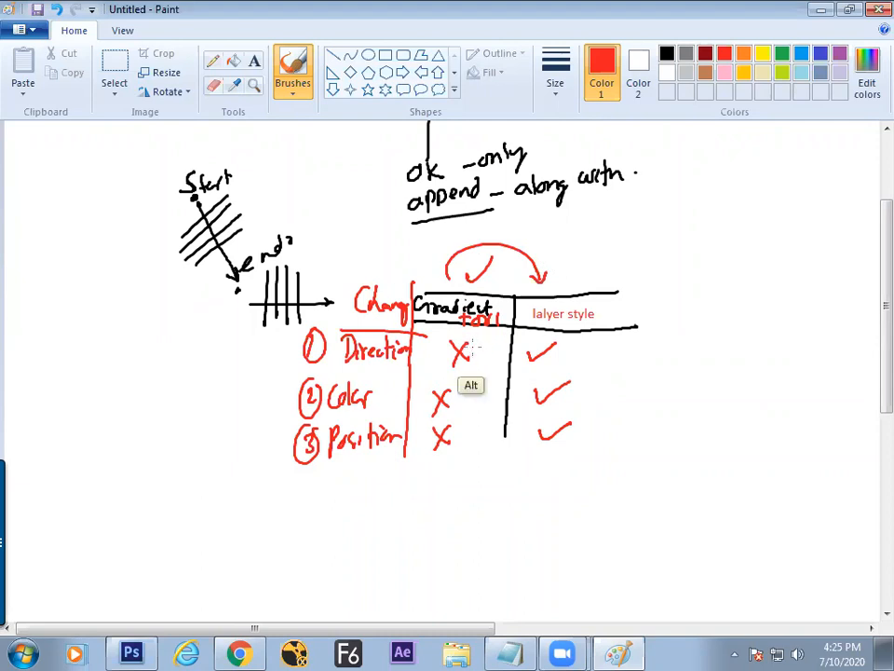
drag(379, 415, 368, 415)
Step: Draw a new red column divider to the right of the table
click(443, 417)
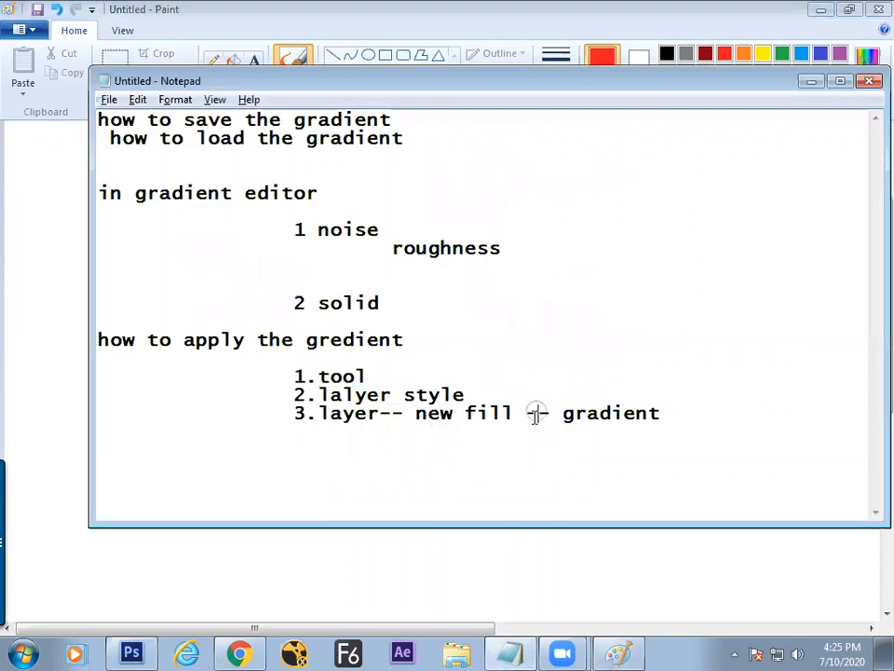
key(alt+Tab)
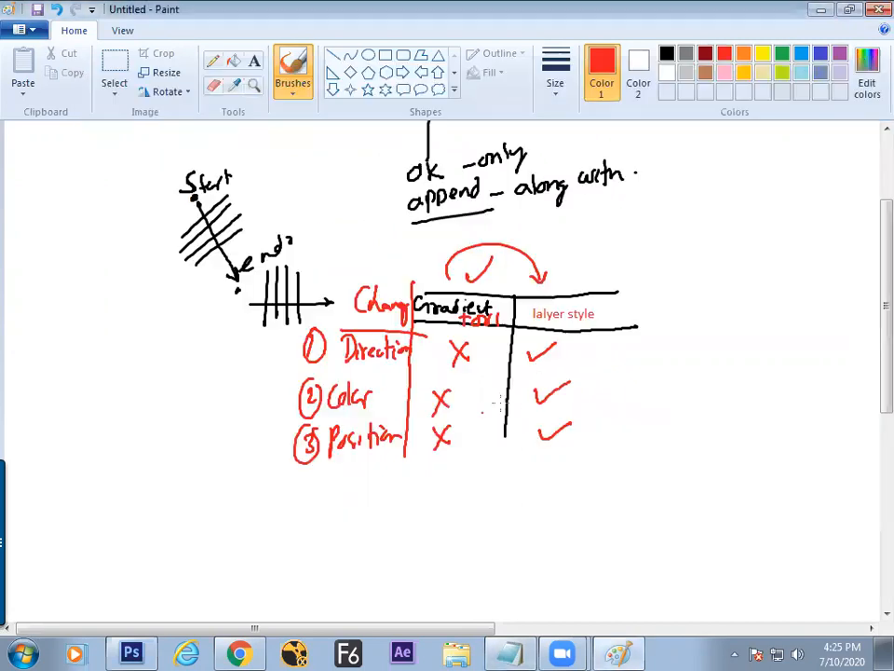
drag(629, 276, 629, 369)
Step: Copy 'new fill -- gradient' from the notes and paste it as the third column heading
key(alt+Tab)
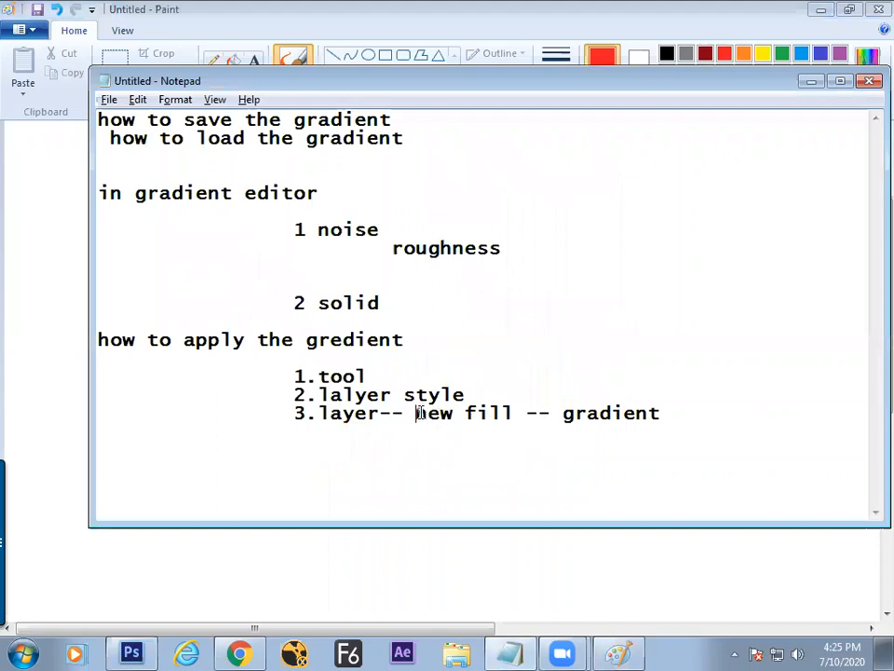
shift+click(663, 412)
key(ctrl+c)
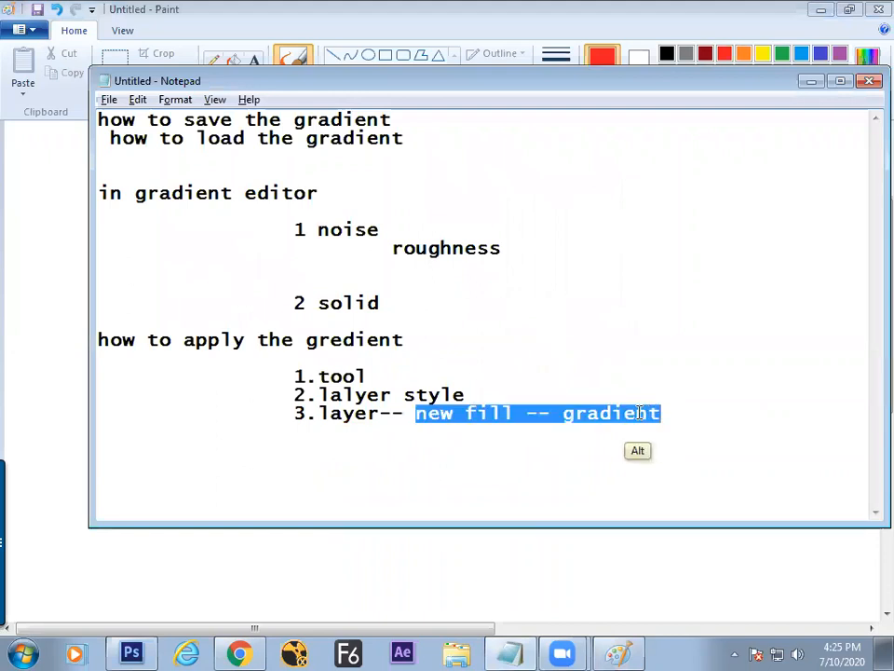
key(alt+Tab)
click(253, 59)
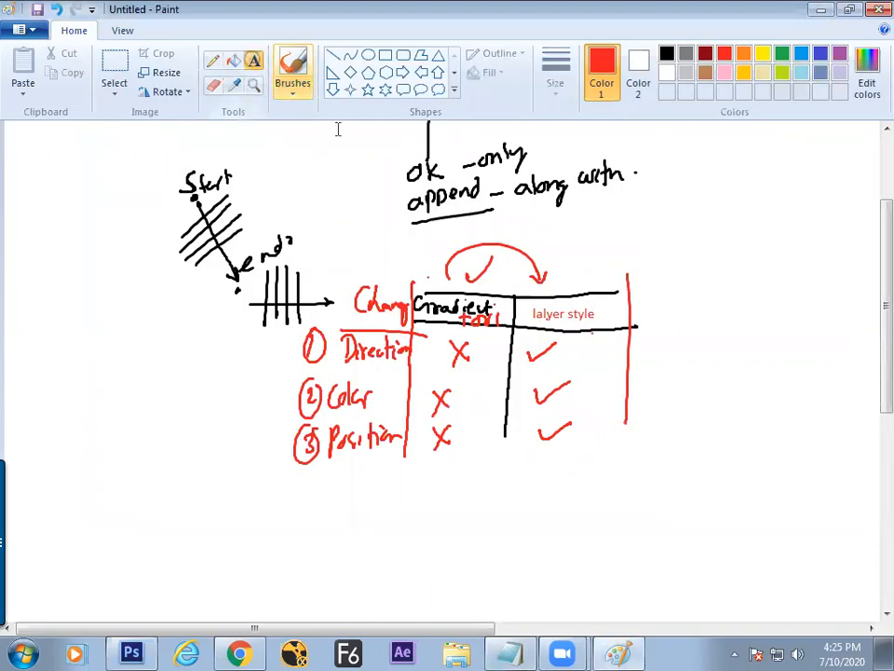
click(643, 304)
key(ctrl+v)
click(652, 346)
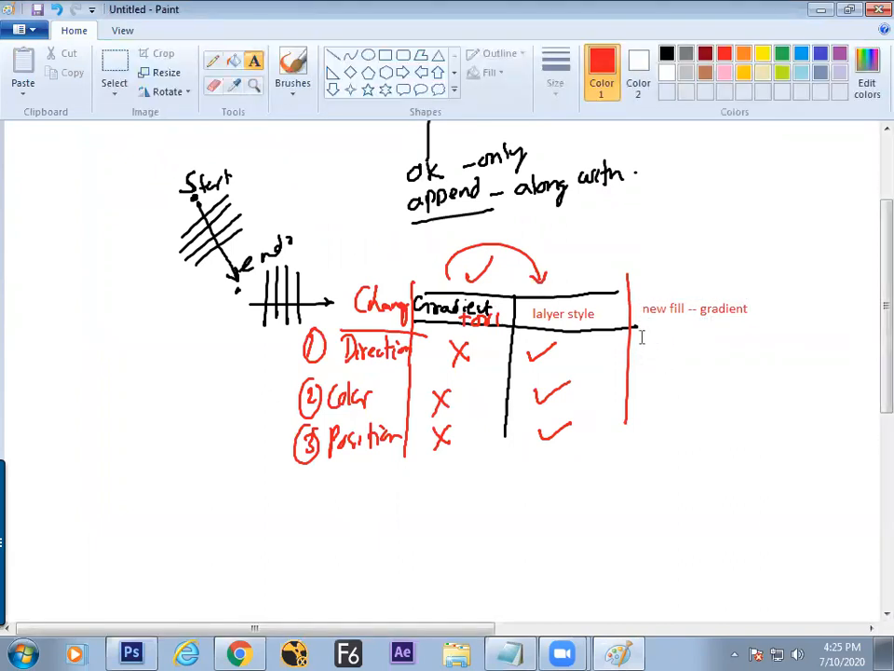
click(667, 53)
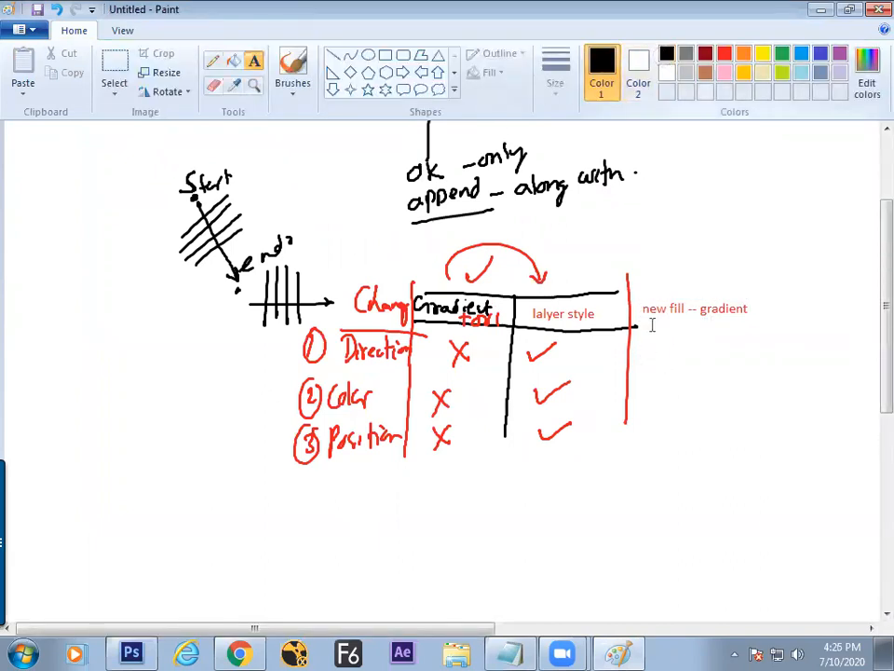
Step: With the black brush, draw the new column's top and bottom lines and a curved arrow
click(294, 67)
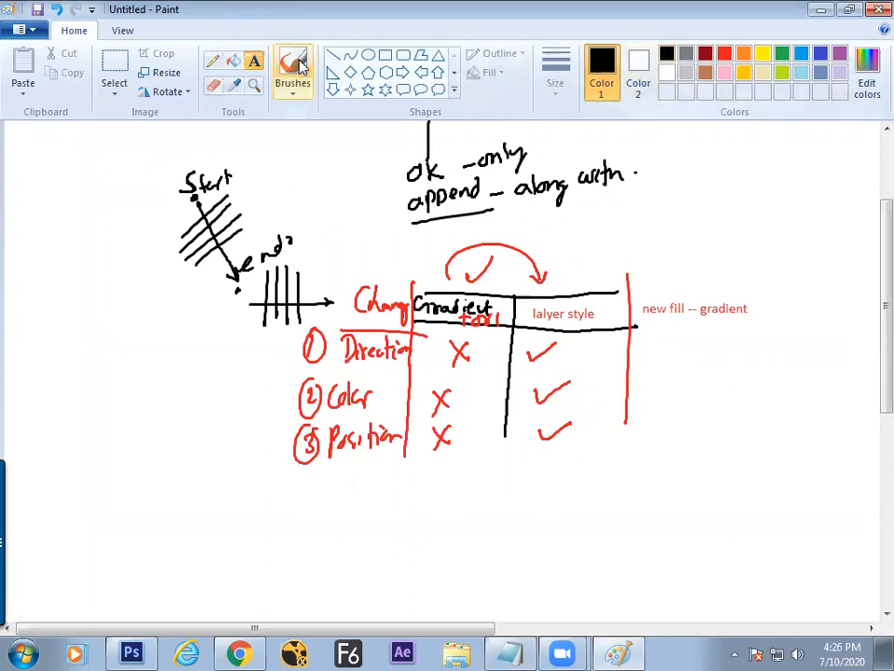
drag(639, 327, 736, 328)
drag(635, 289, 743, 289)
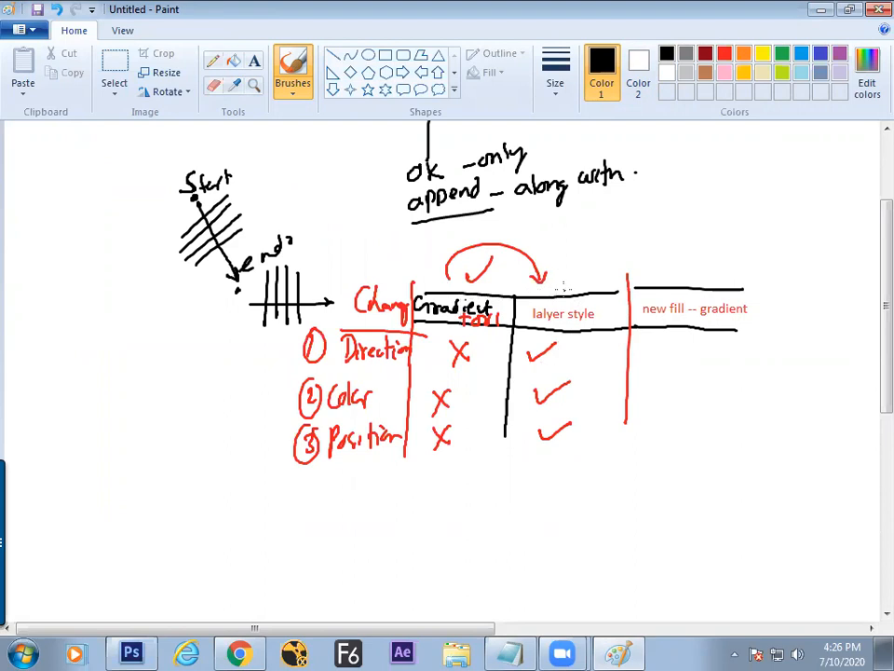
mouse_move(592, 265)
mouse_down()
mouse_move(633, 244)
mouse_move(679, 268)
mouse_up()
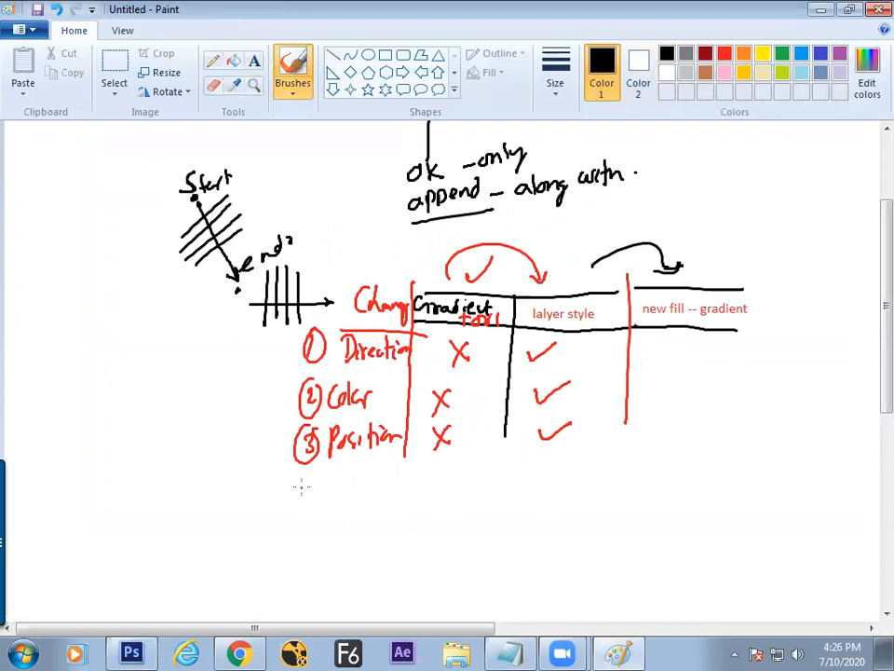
Step: Add rows '4 Blend' and 'Exchange' with X under Gradient tool and ticks under layer style
mouse_move(296, 480)
mouse_down()
mouse_move(307, 509)
mouse_move(347, 480)
mouse_move(376, 486)
mouse_up()
mouse_move(430, 482)
mouse_down()
mouse_move(439, 497)
mouse_move(431, 500)
mouse_up()
mouse_move(529, 482)
mouse_down()
mouse_move(546, 489)
mouse_move(558, 479)
mouse_up()
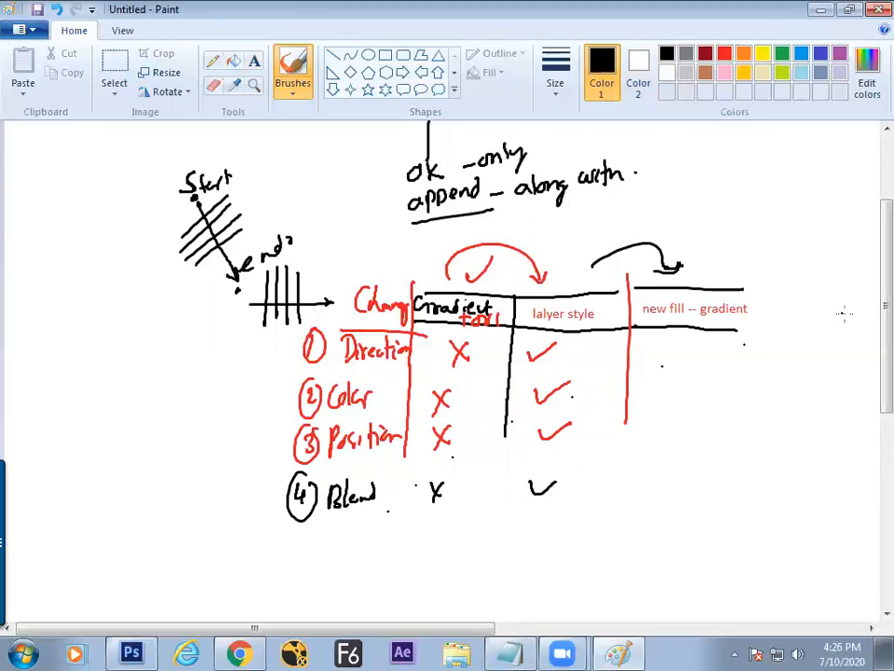
scroll(870, 341, down, 2)
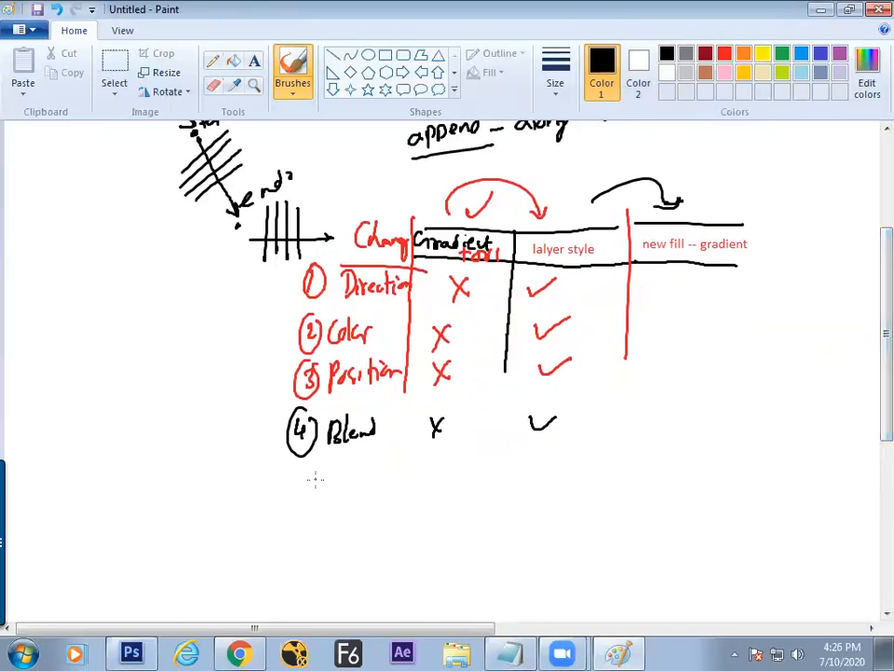
drag(289, 475, 300, 482)
mouse_move(301, 473)
mouse_down()
mouse_move(300, 489)
mouse_move(299, 466)
mouse_move(334, 487)
mouse_up()
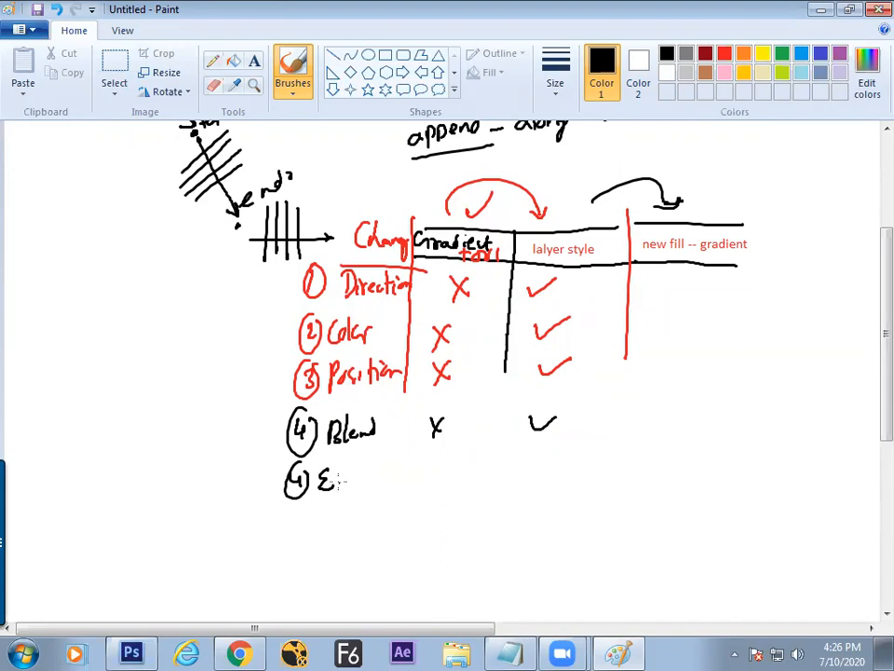
mouse_move(341, 478)
mouse_down()
mouse_move(384, 470)
mouse_move(381, 481)
mouse_move(399, 472)
mouse_move(407, 421)
mouse_move(428, 477)
mouse_up()
mouse_move(506, 398)
mouse_down()
mouse_move(502, 434)
mouse_move(524, 466)
mouse_move(559, 447)
mouse_up()
Step: Extend the third column divider, tick every row under new fill -- gradient, and return to Photoshop
mouse_move(625, 354)
mouse_down()
mouse_move(626, 457)
mouse_move(650, 425)
mouse_move(673, 359)
mouse_up()
drag(655, 318, 667, 320)
drag(658, 290, 694, 284)
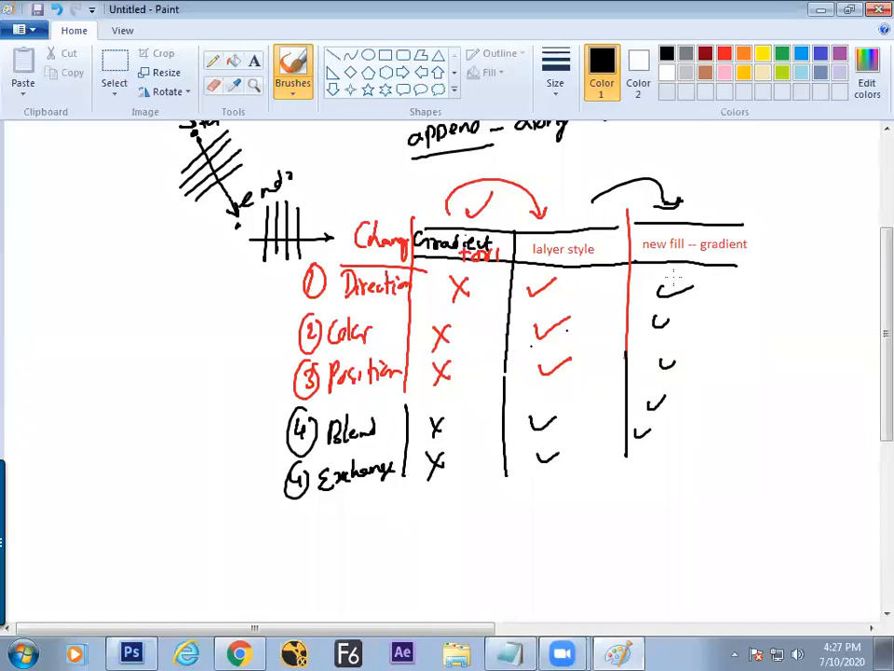
drag(711, 215, 747, 212)
key(alt+Tab)
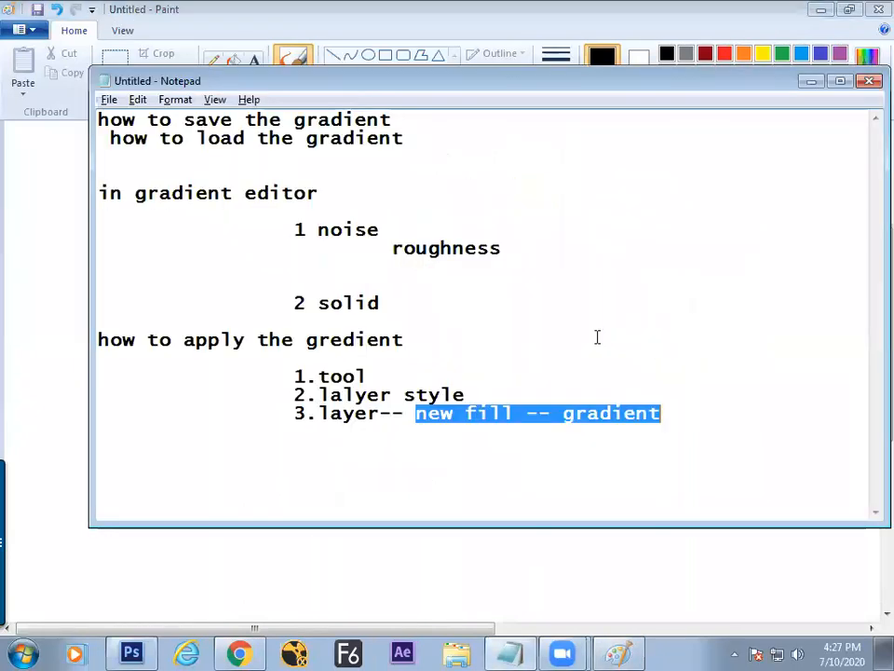
click(810, 84)
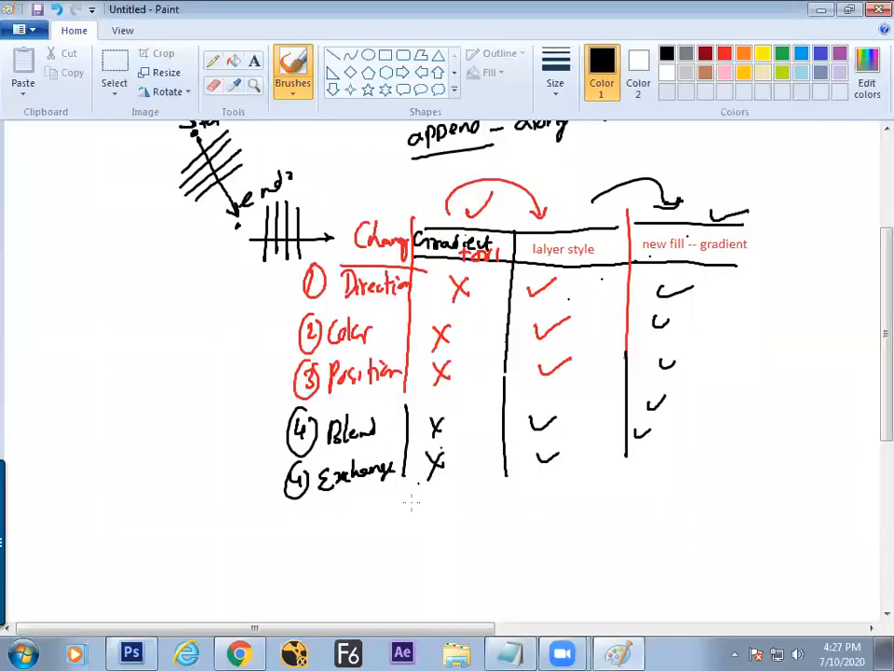
click(132, 652)
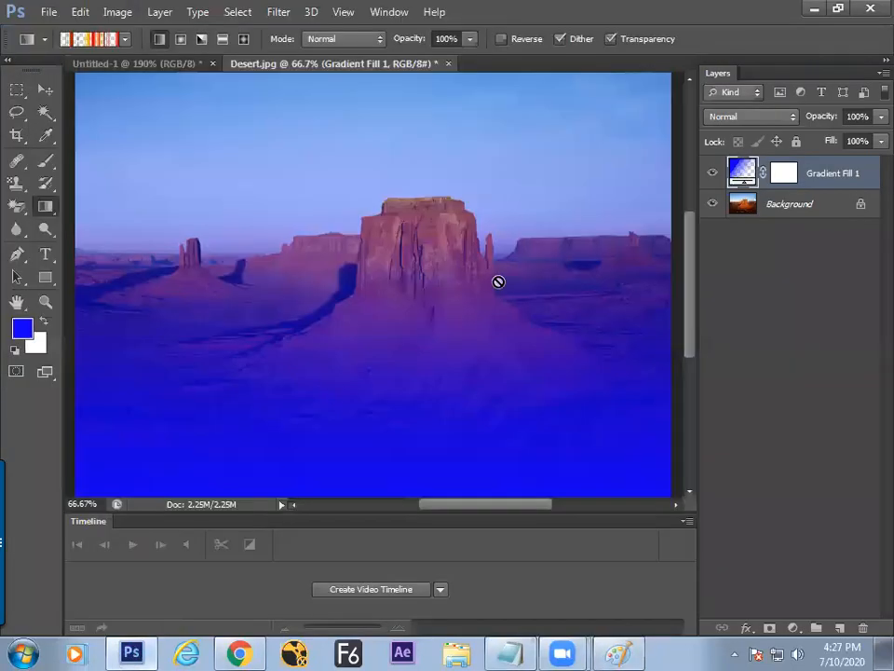
Step: Undo the gradient fill layer and a test striped gradient, then choose the blue-to-white preset
key(ctrl+z)
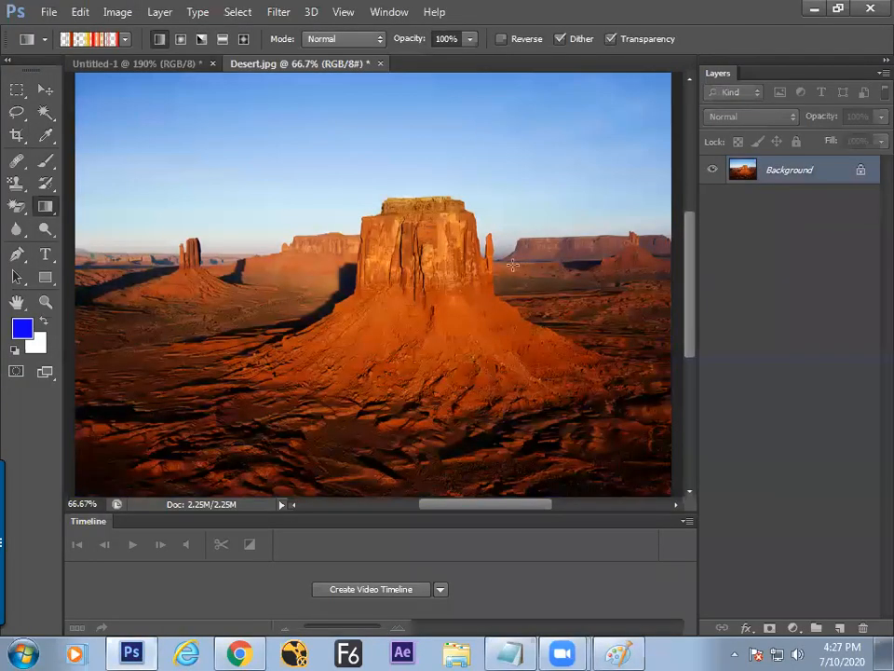
drag(233, 198, 515, 290)
key(ctrl+z)
right_click(429, 233)
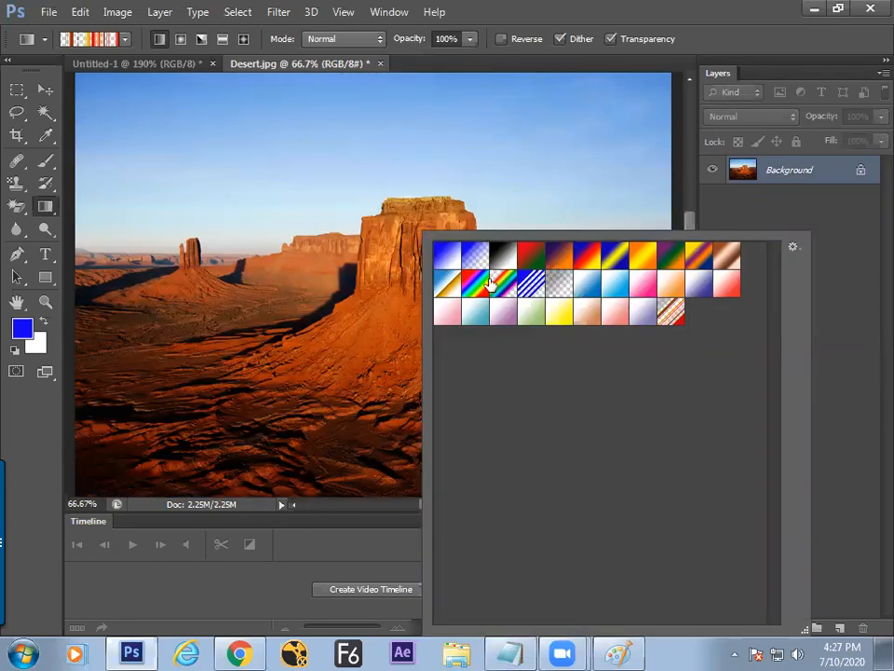
double_click(444, 265)
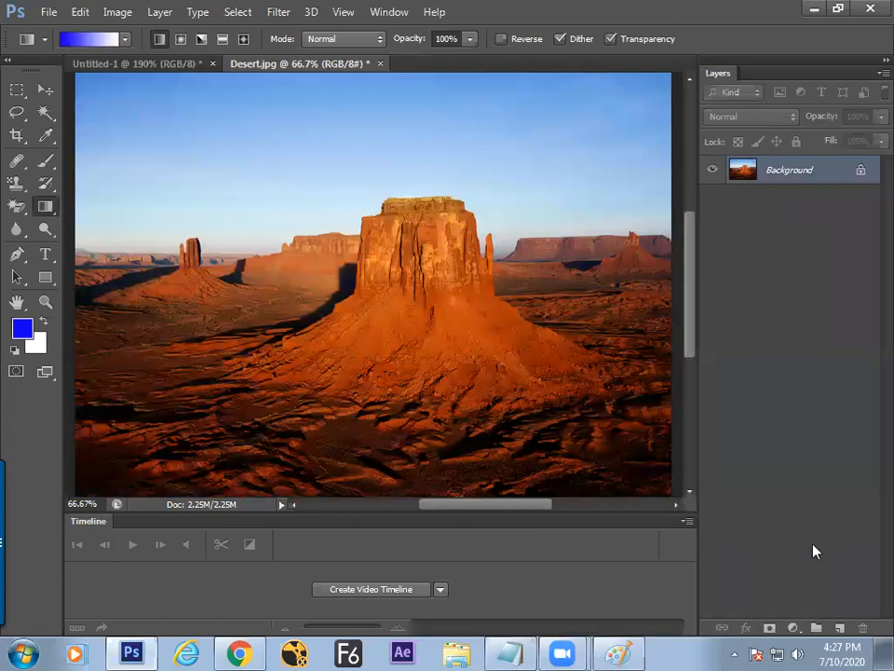
Step: Recreate Gradient Fill 1 via Layer > New Fill Layer > Gradient, accepting the name and blue fill
click(793, 628)
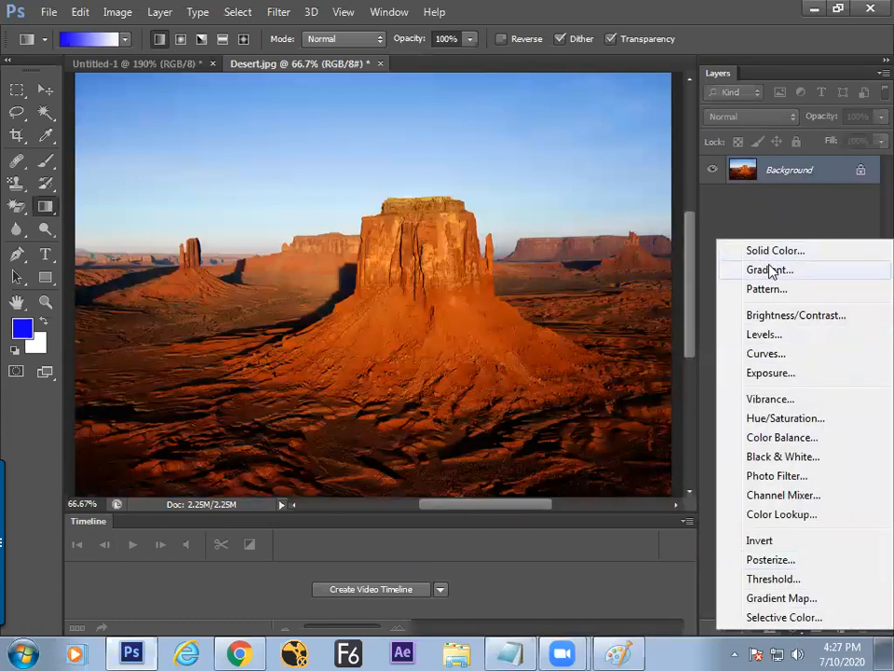
click(159, 12)
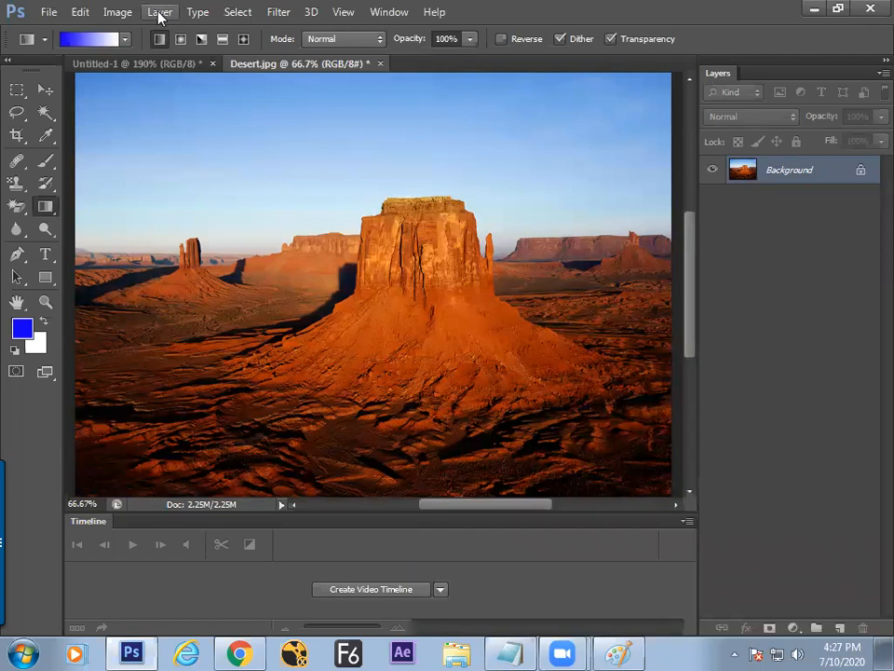
click(159, 12)
mouse_move(199, 151)
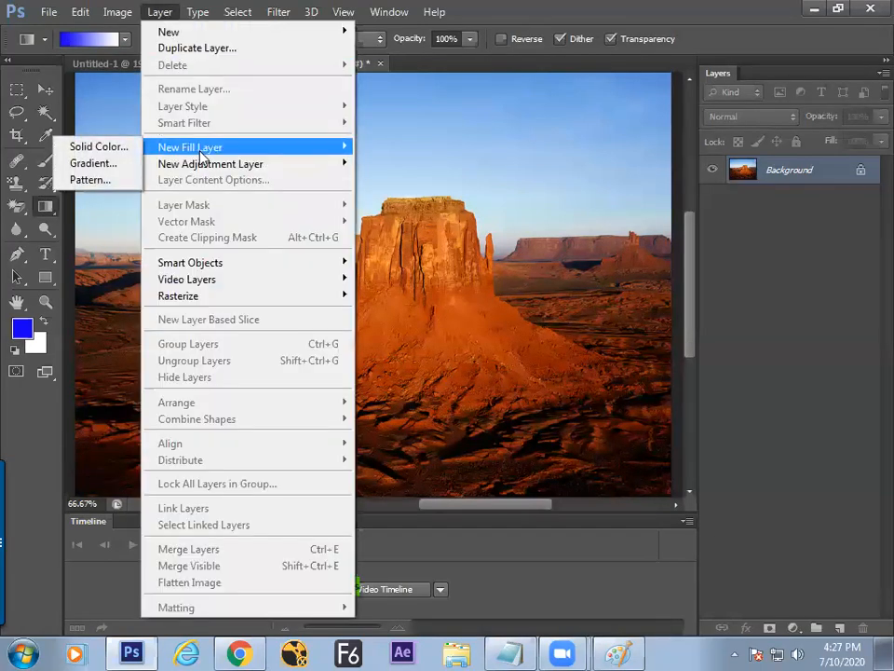
click(110, 165)
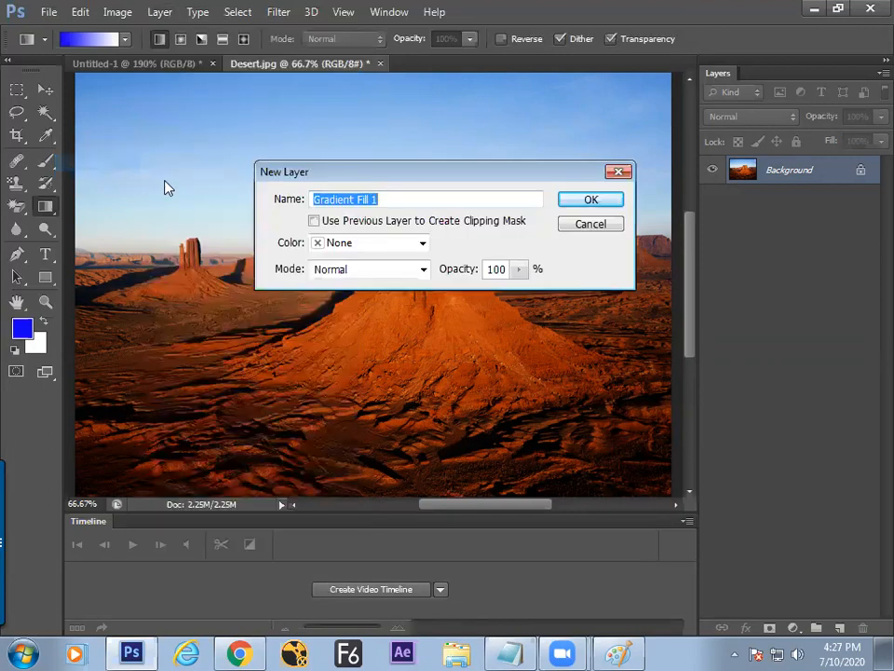
click(577, 204)
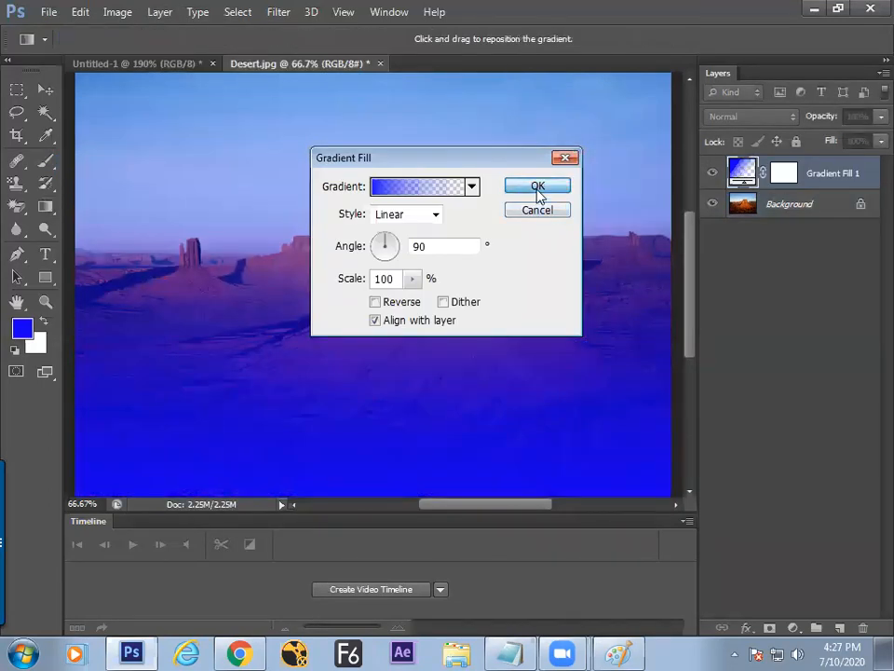
click(538, 189)
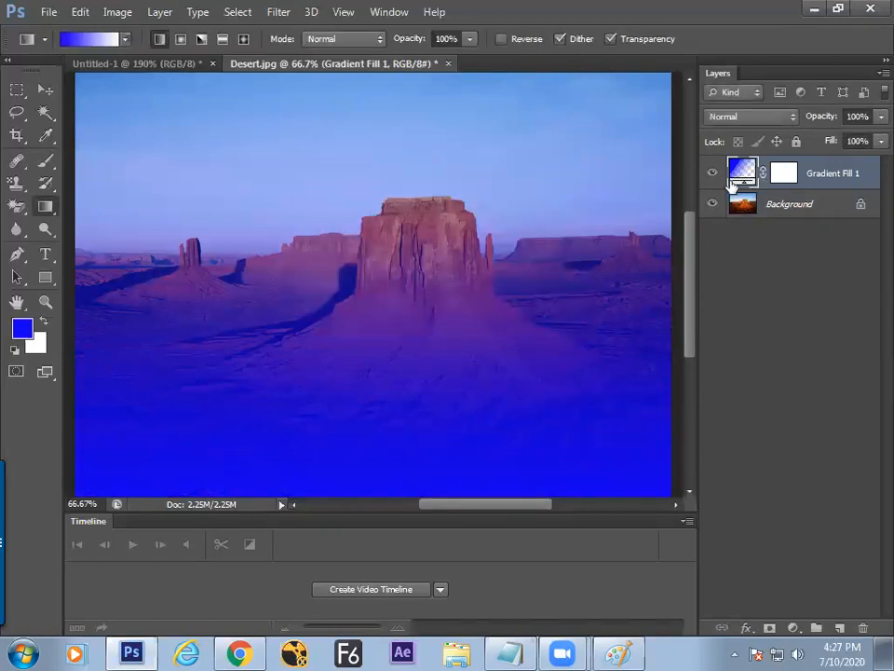
click(712, 174)
Step: Show Gradient Fill 1 again and switch its gradient to the Blue, Red, Yellow preset
click(713, 175)
double_click(741, 174)
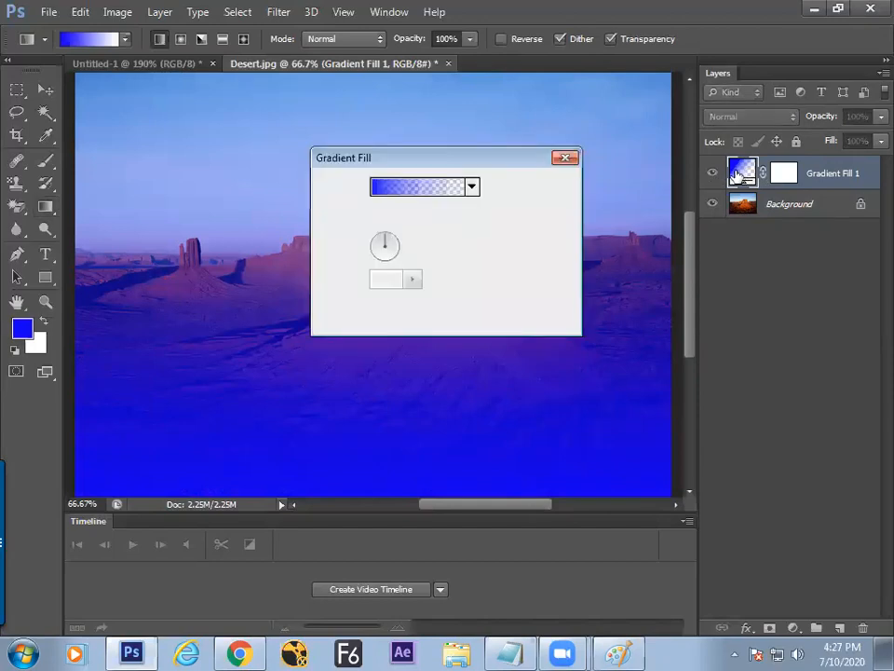
drag(391, 240, 414, 306)
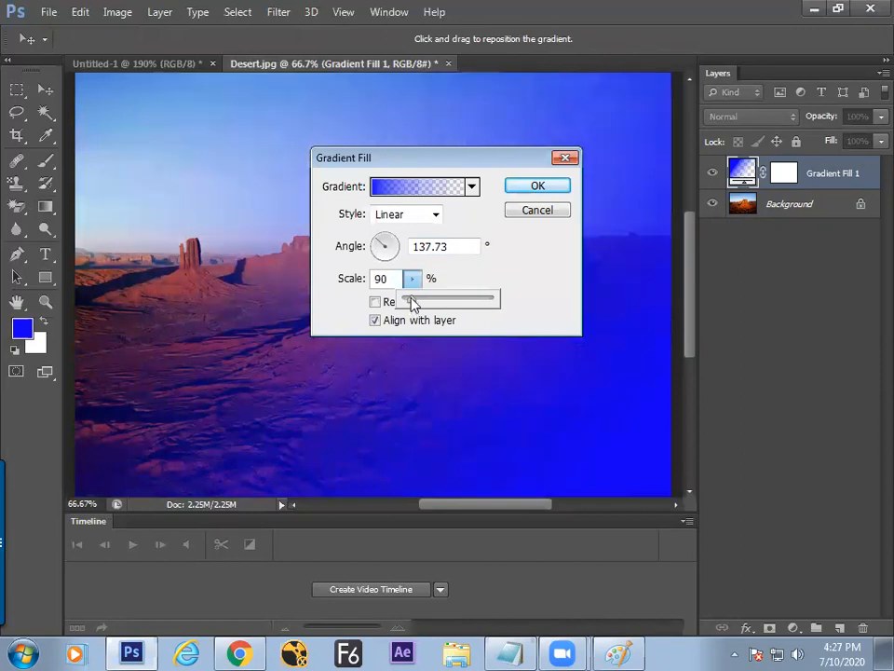
click(438, 187)
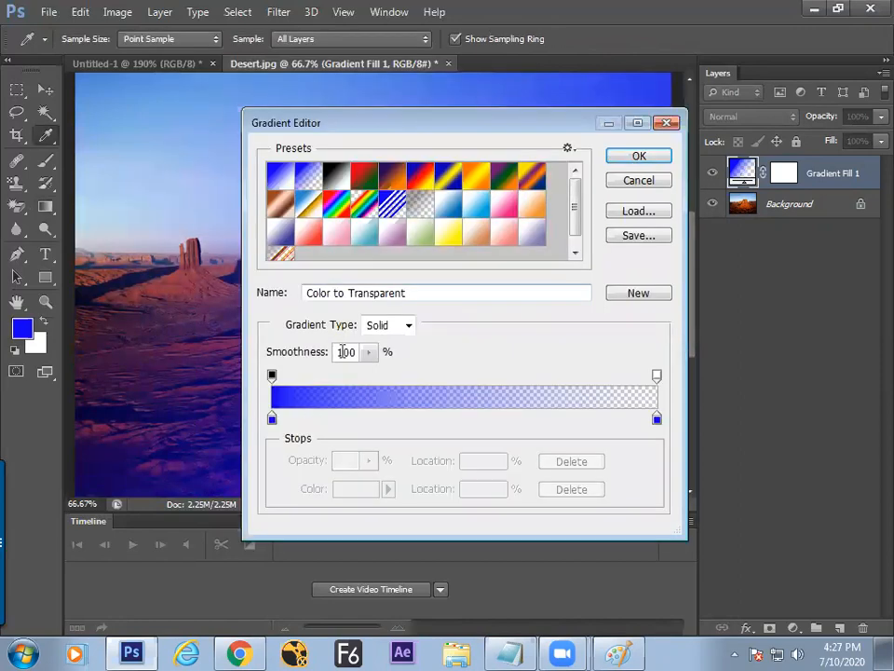
click(420, 173)
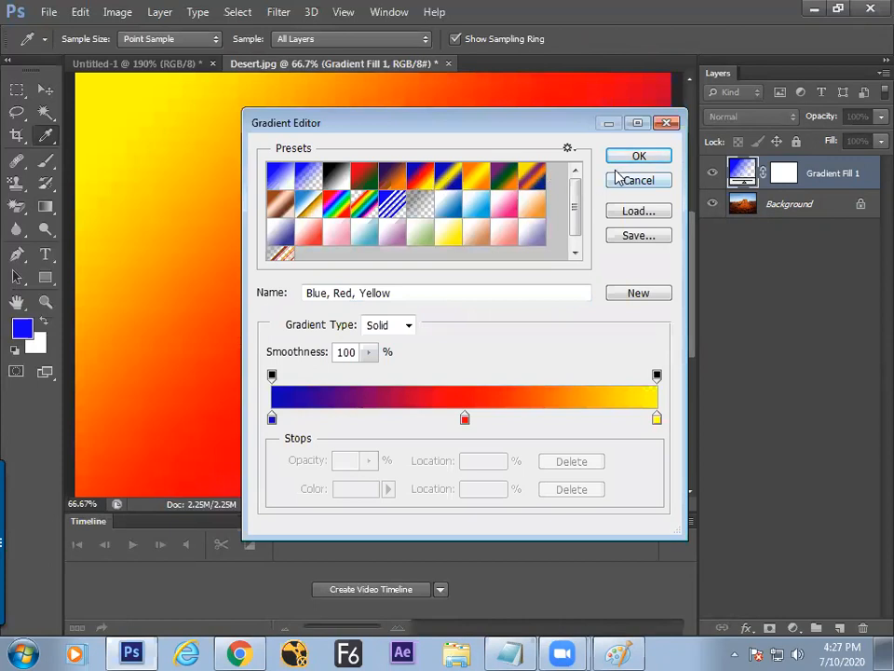
click(639, 157)
Step: Set the gradient angle to -66.04 degrees with Radial style and apply it
drag(385, 237, 399, 275)
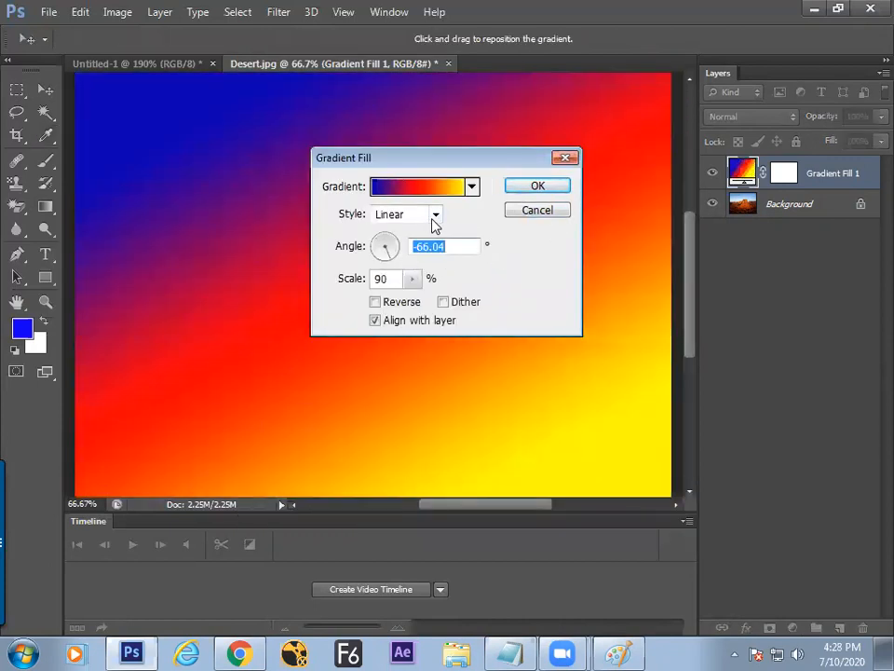
click(436, 215)
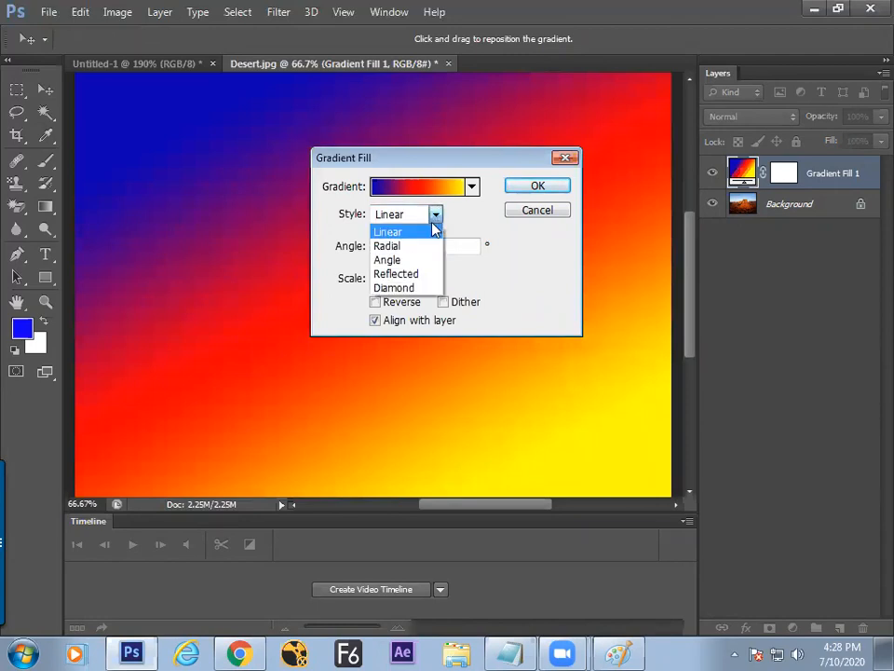
click(391, 243)
drag(463, 160, 504, 240)
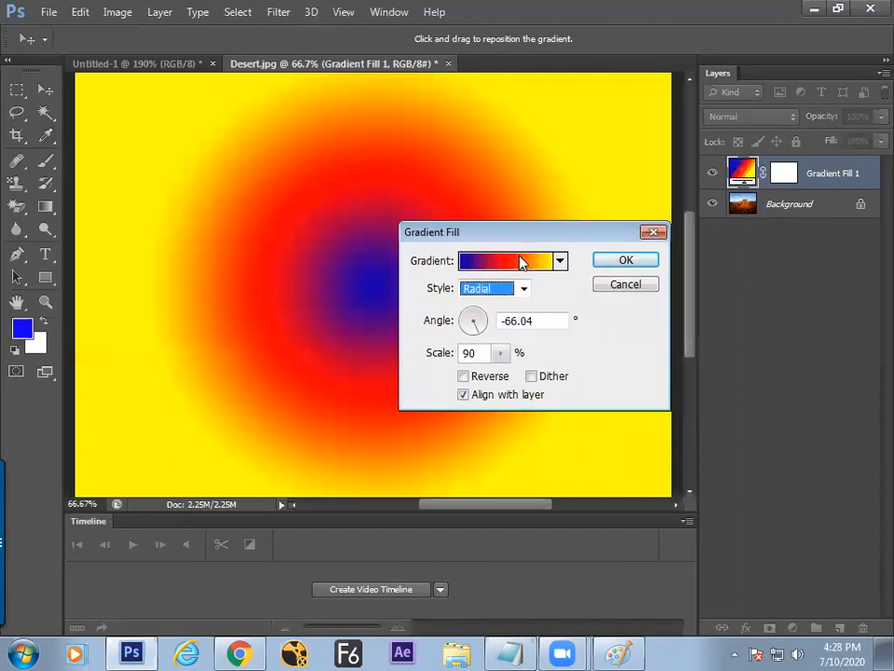
click(606, 266)
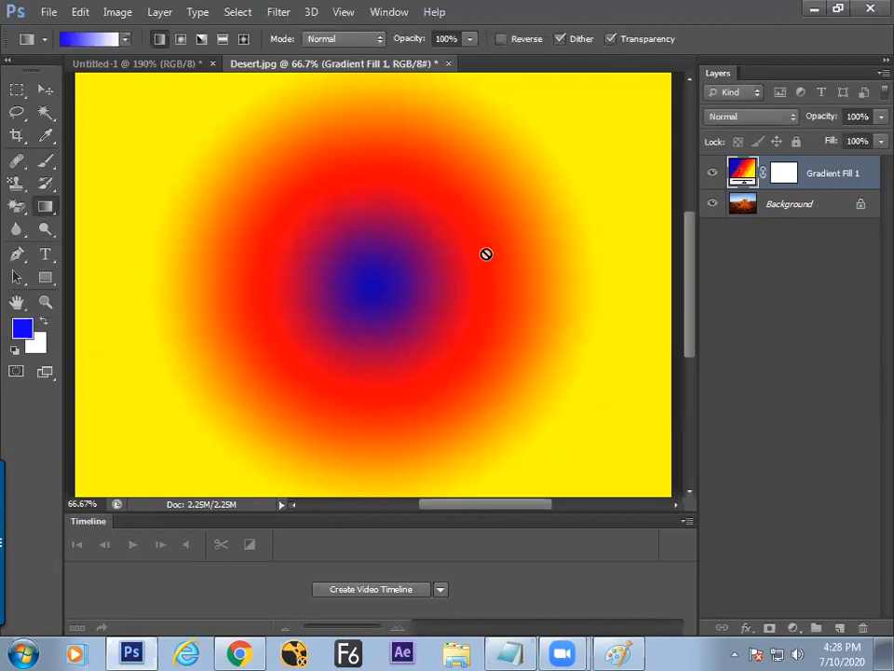
key(ctrl+minus)
Step: In Paint, write a '5 Mask' row with ticks under layer style and new fill
key(alt+Tab)
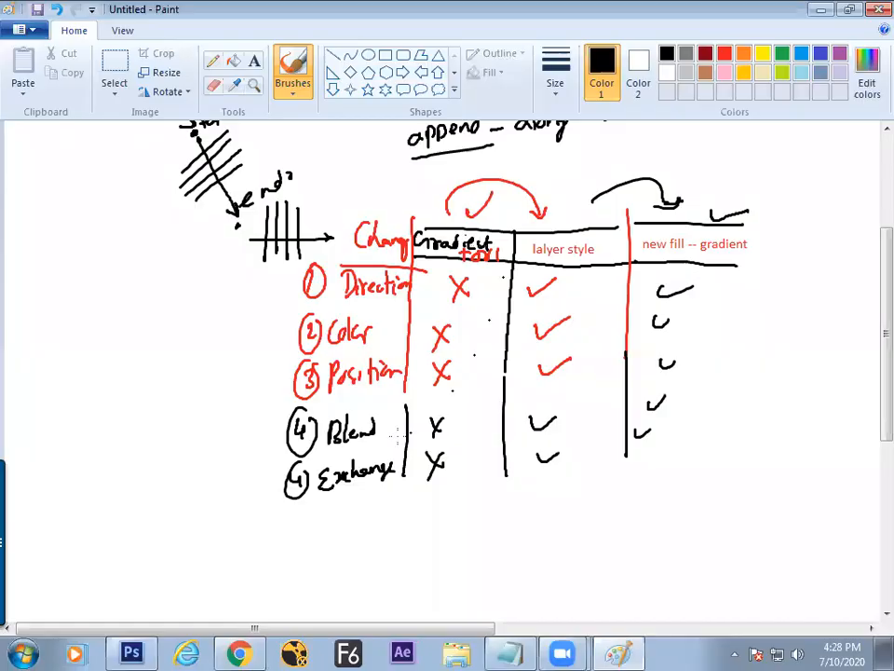
mouse_move(288, 517)
mouse_down()
mouse_move(324, 515)
mouse_move(336, 504)
mouse_move(360, 521)
mouse_move(368, 497)
mouse_move(373, 513)
mouse_move(403, 519)
mouse_move(433, 501)
mouse_move(424, 531)
mouse_up()
drag(504, 472, 508, 514)
mouse_move(537, 494)
mouse_down()
mouse_move(545, 503)
mouse_move(562, 491)
mouse_up()
mouse_move(621, 458)
mouse_down()
mouse_move(611, 508)
mouse_move(655, 473)
mouse_up()
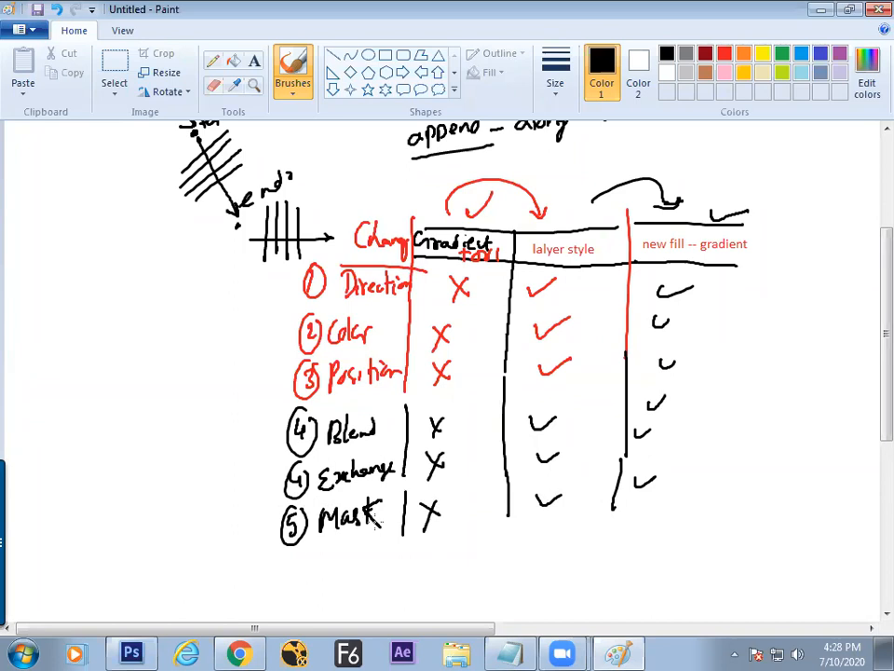
Step: In Photoshop, target the gradient layer's mask and lasso a wavy horizon across the image
key(alt+Tab)
click(783, 172)
click(16, 112)
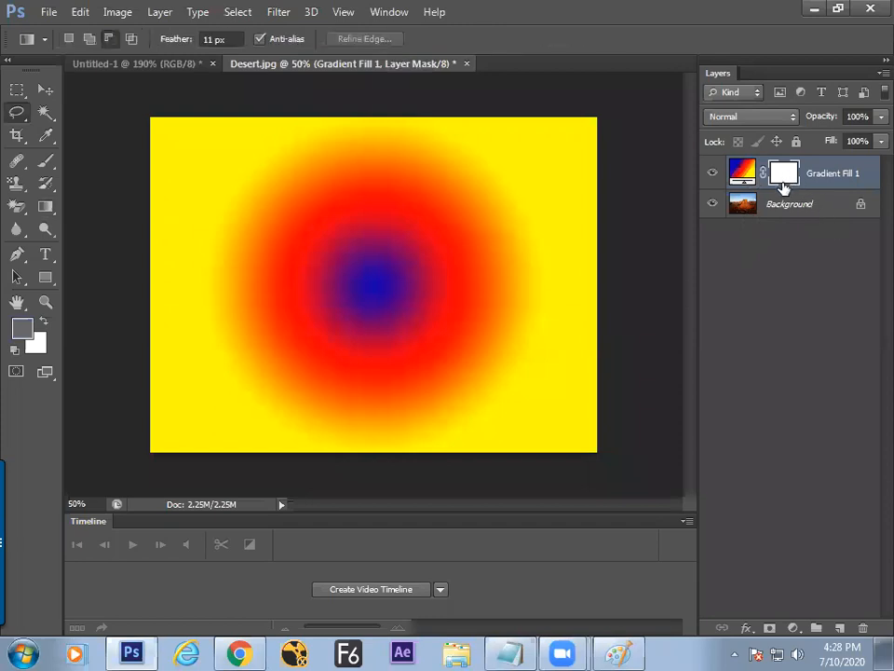
mouse_move(147, 316)
mouse_down()
mouse_move(347, 305)
mouse_move(404, 315)
mouse_move(604, 358)
mouse_move(649, 409)
mouse_move(510, 470)
mouse_move(112, 457)
mouse_up()
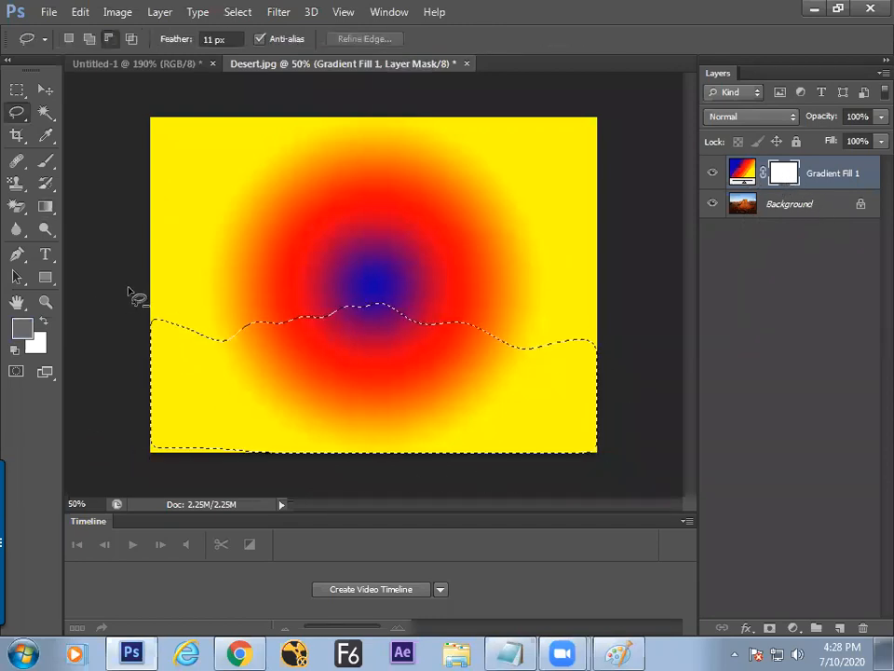
Step: Close the lower-area lasso, fill the layer mask with black, and deselect
click(14, 350)
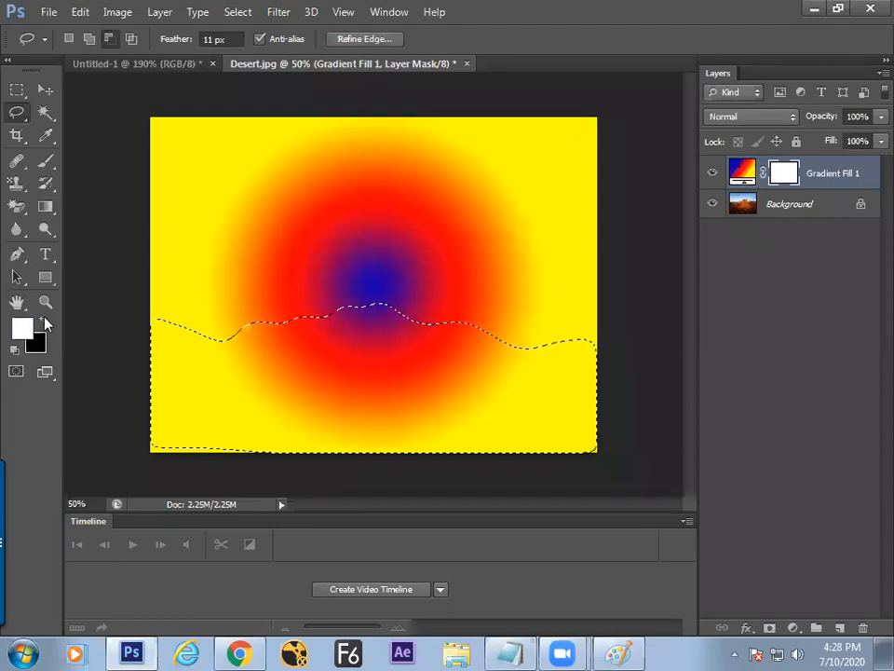
click(45, 322)
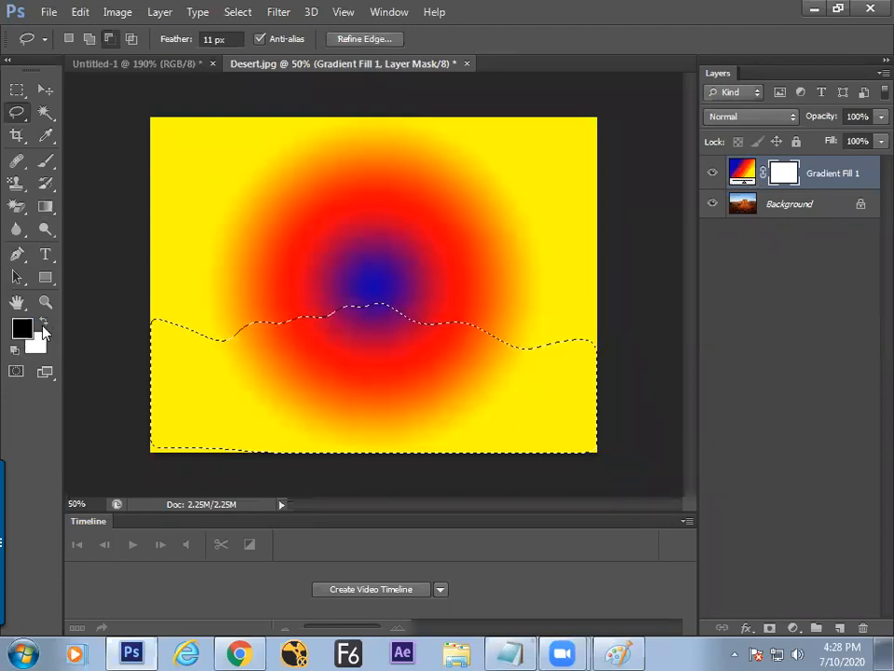
key(alt+BackSpace)
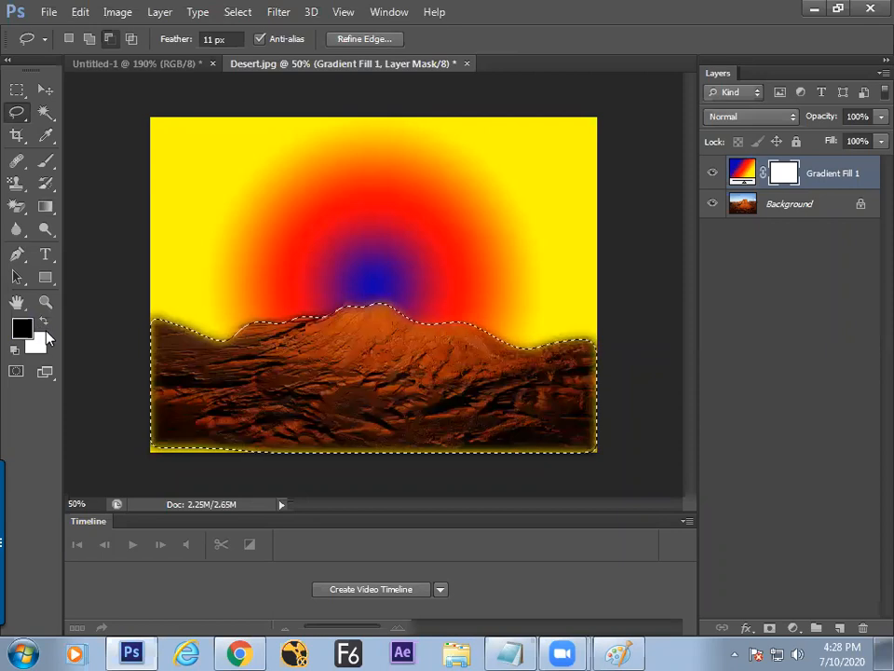
key(ctrl+d)
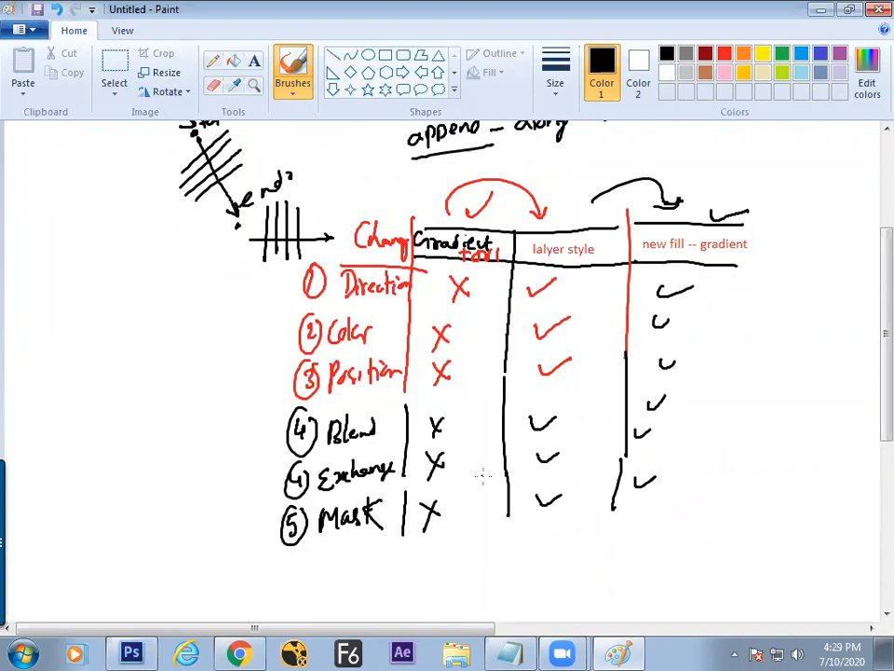
key(alt+Tab)
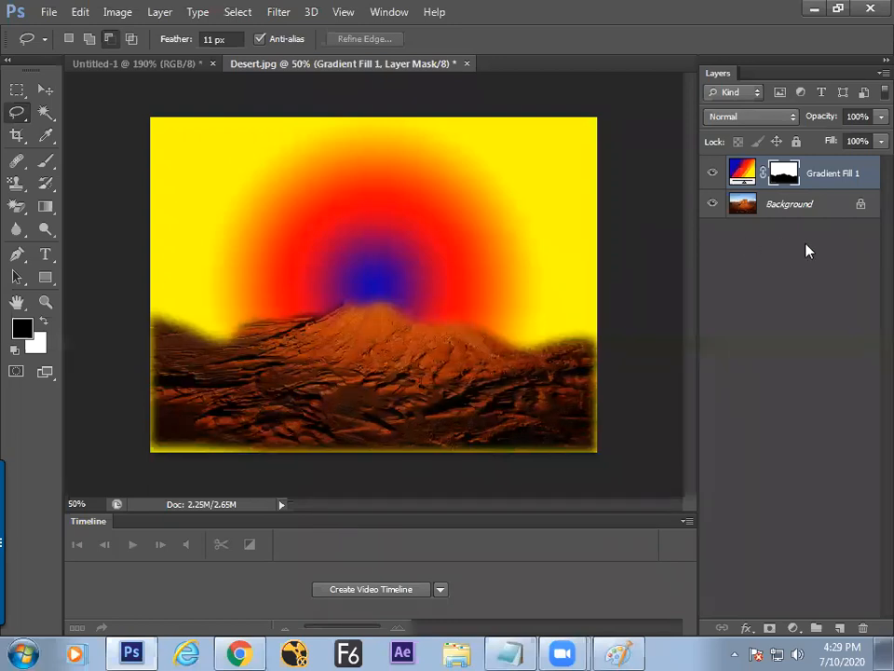
Step: Delete the radial Gradient Fill 1 and add a new default gradient fill layer
drag(823, 177, 863, 627)
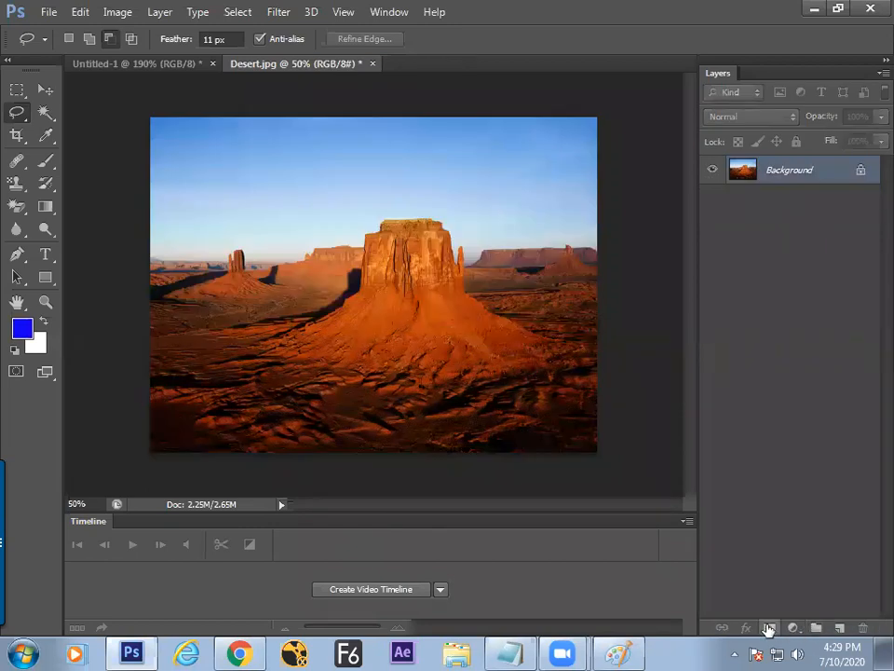
click(792, 629)
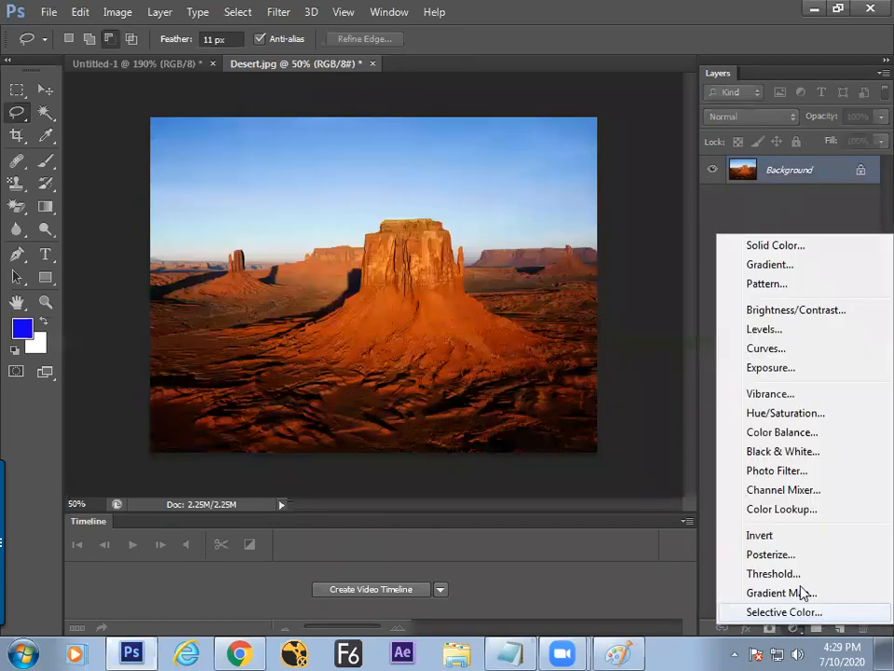
click(769, 266)
click(649, 260)
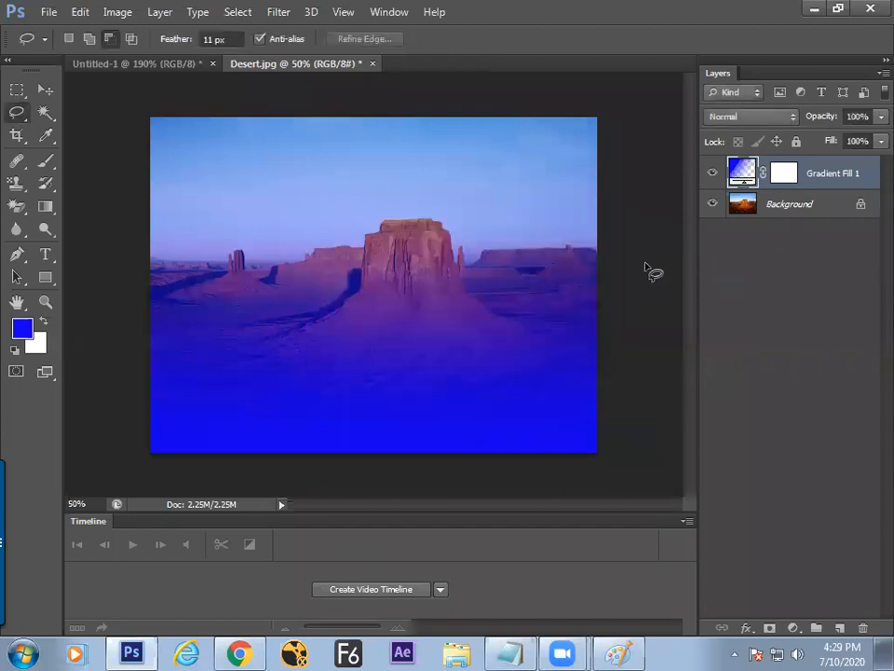
Step: Add a second default gradient fill layer, Gradient Fill 2, from the Layer menu
click(159, 11)
mouse_move(177, 147)
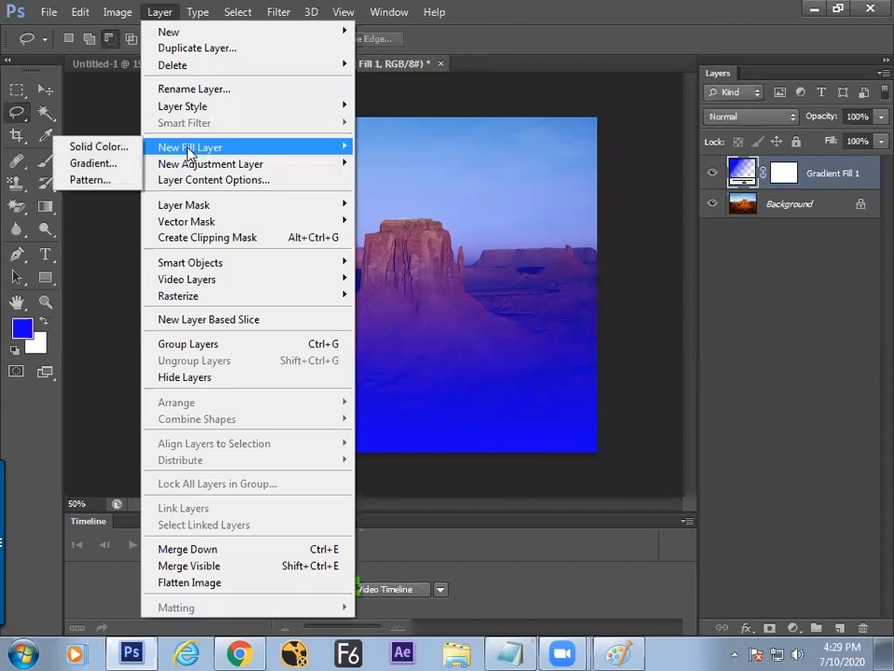
click(110, 165)
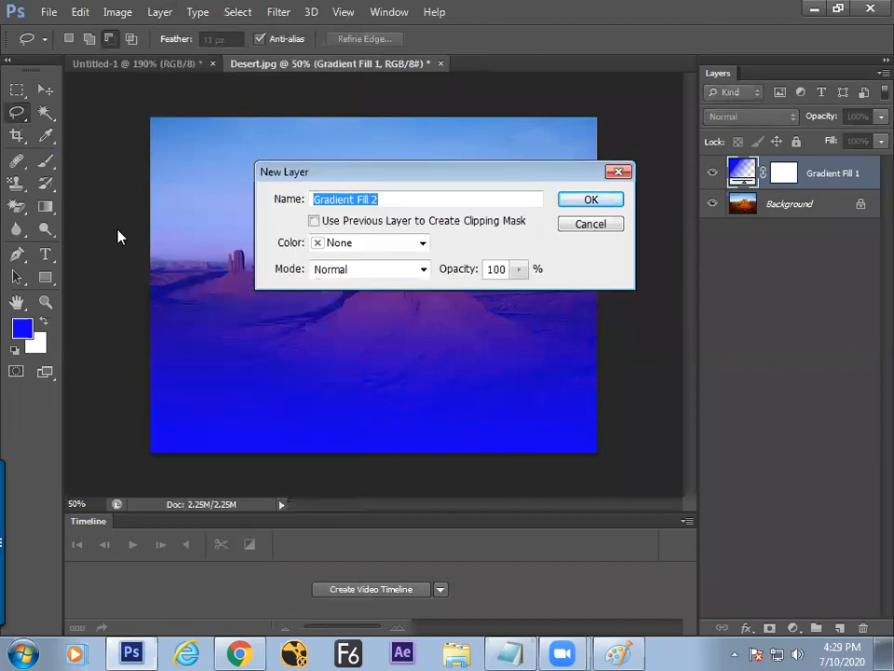
click(587, 201)
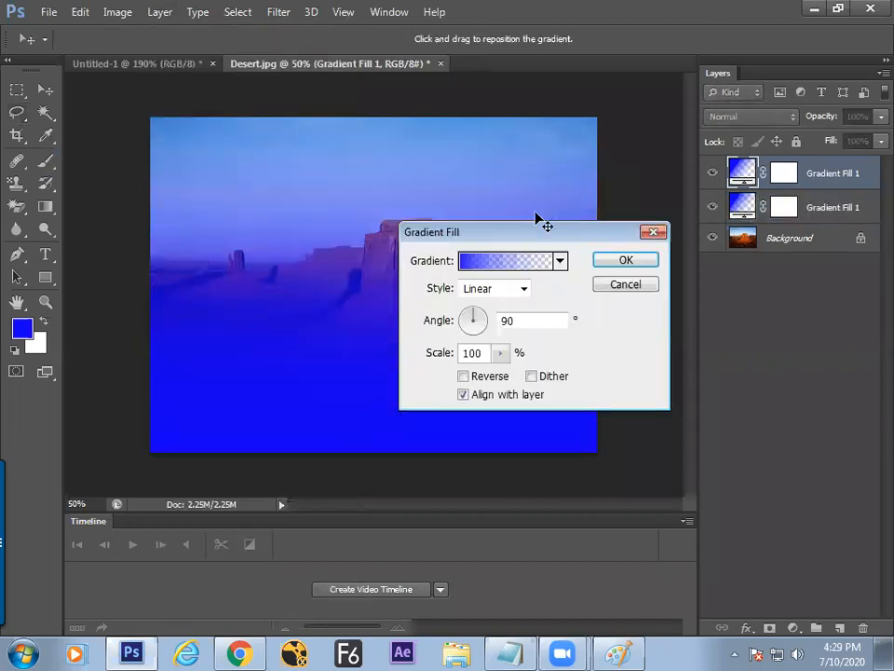
click(611, 286)
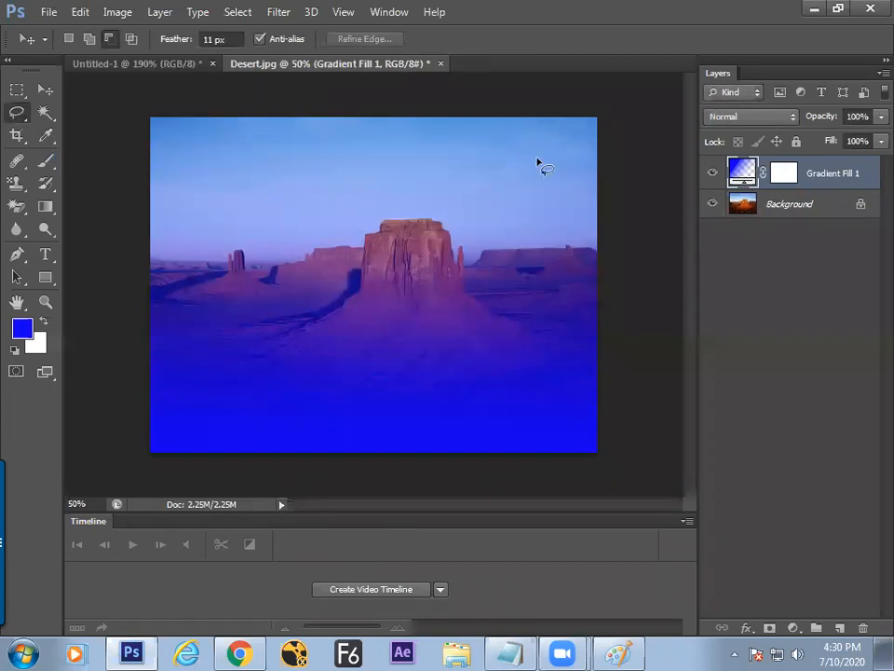
click(161, 12)
mouse_move(223, 145)
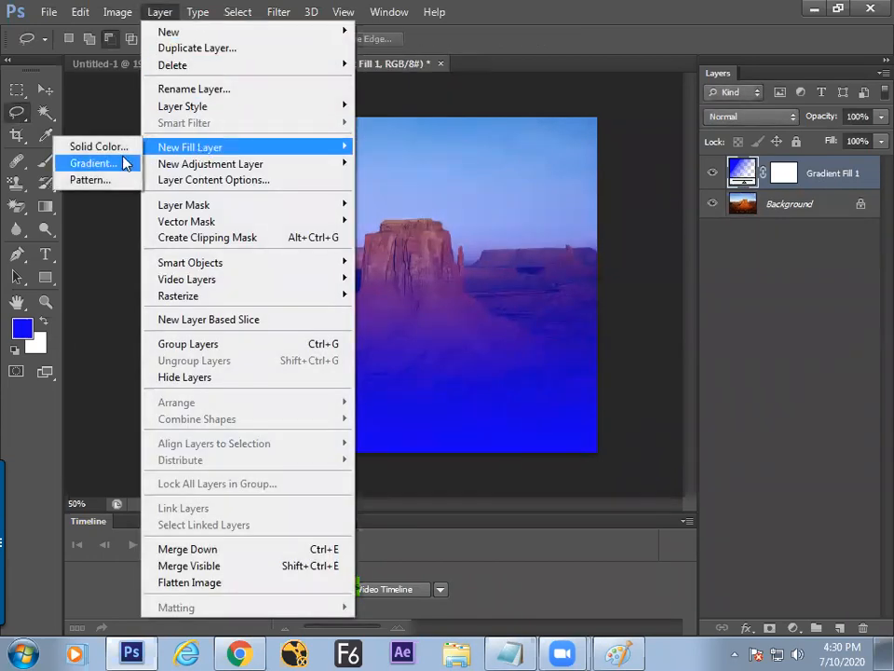
click(110, 164)
click(590, 200)
click(625, 260)
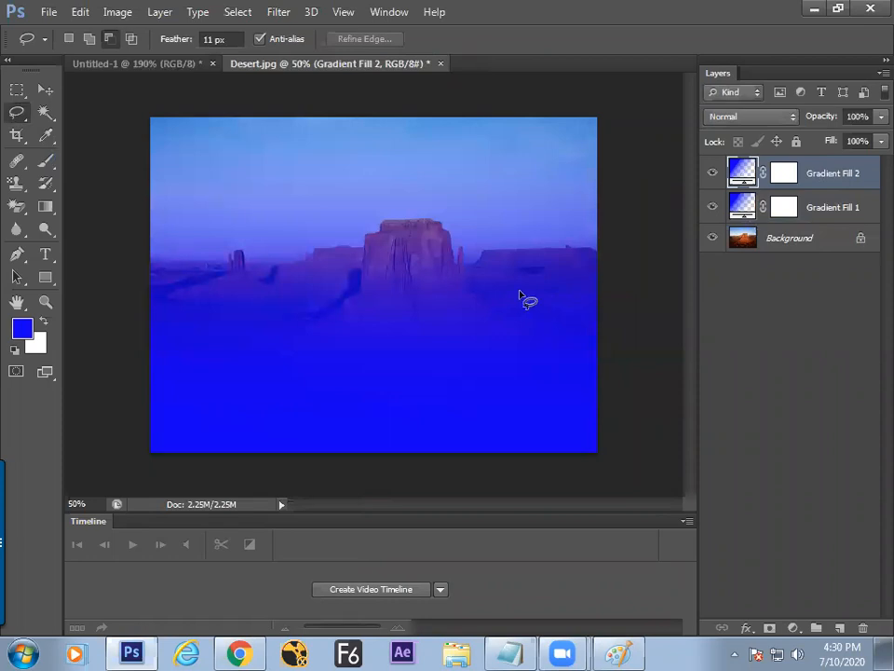
Step: Undo Gradient Fill 2 and make the Background photo layer active
key(alt+Tab)
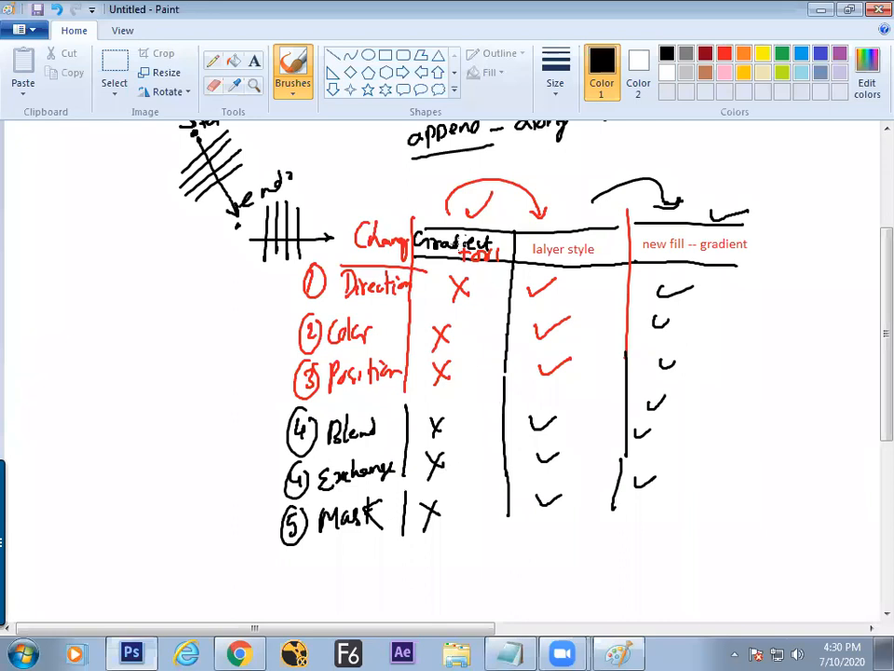
key(alt+Tab)
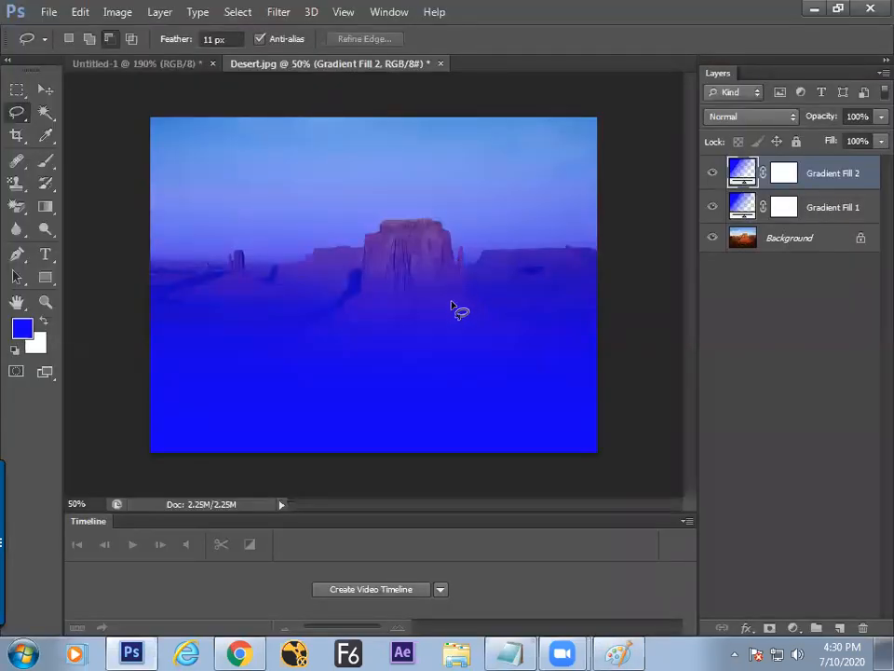
key(ctrl+z)
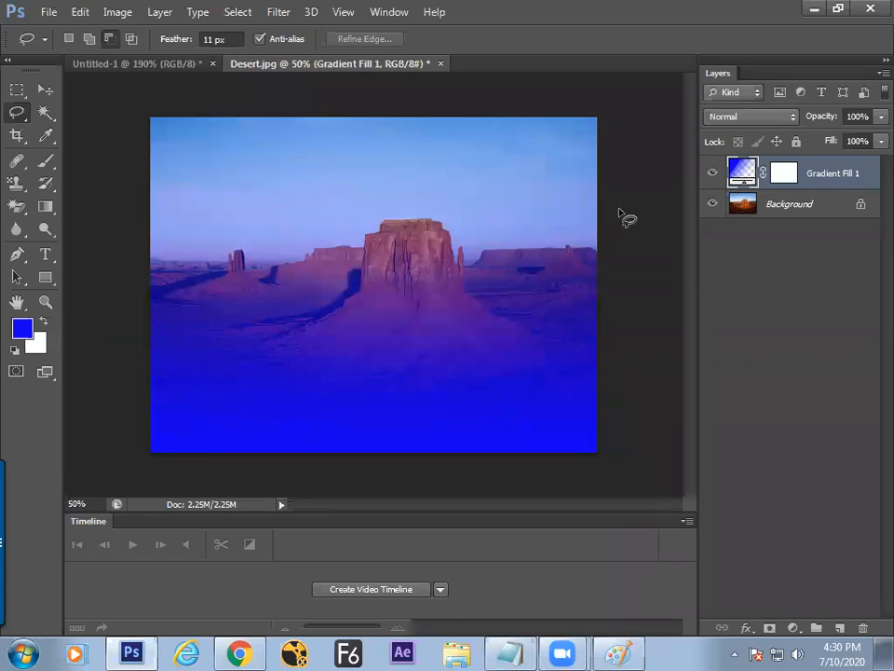
click(782, 203)
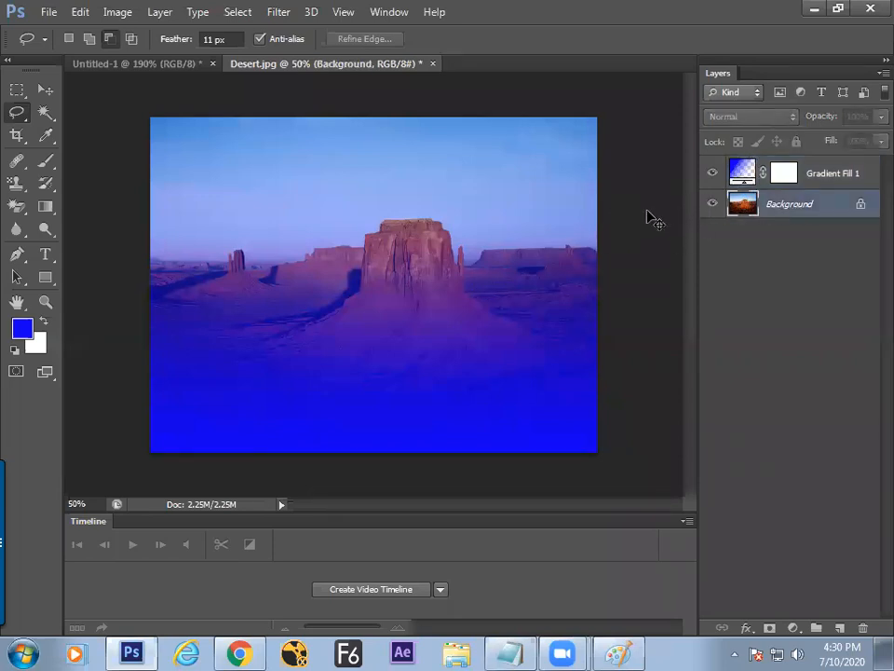
Step: Create a new document using the Default Photoshop Size preset
key(ctrl+n)
click(380, 217)
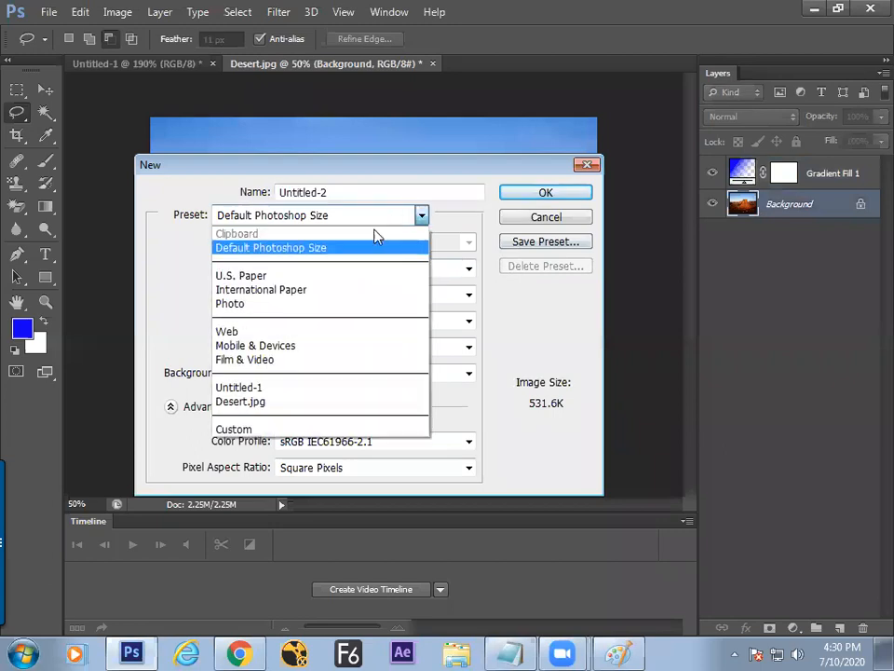
click(372, 250)
key(Return)
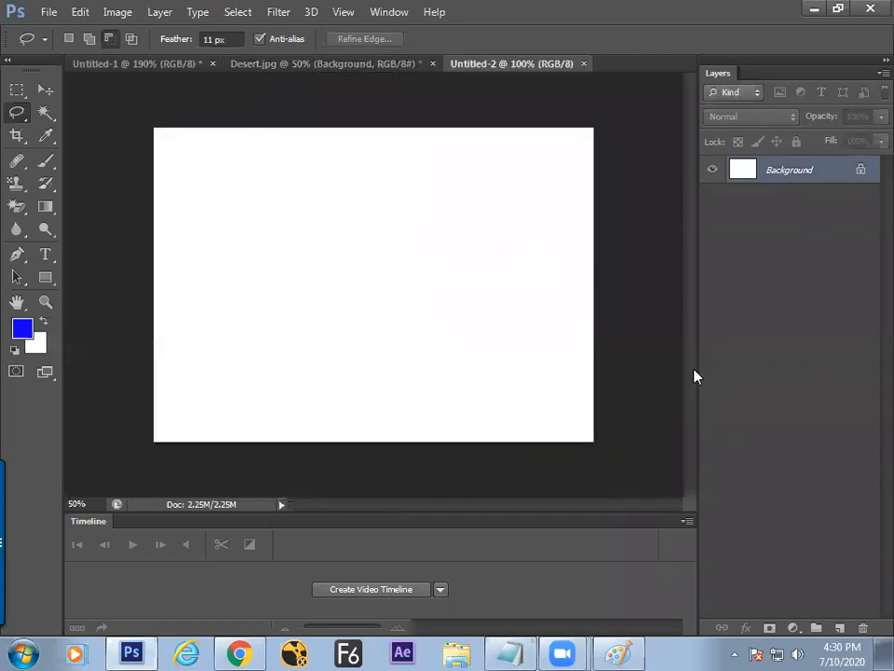
Step: Set the Lasso feather to 0 px and draw a wavy lower-area selection
right_click(14, 115)
click(76, 111)
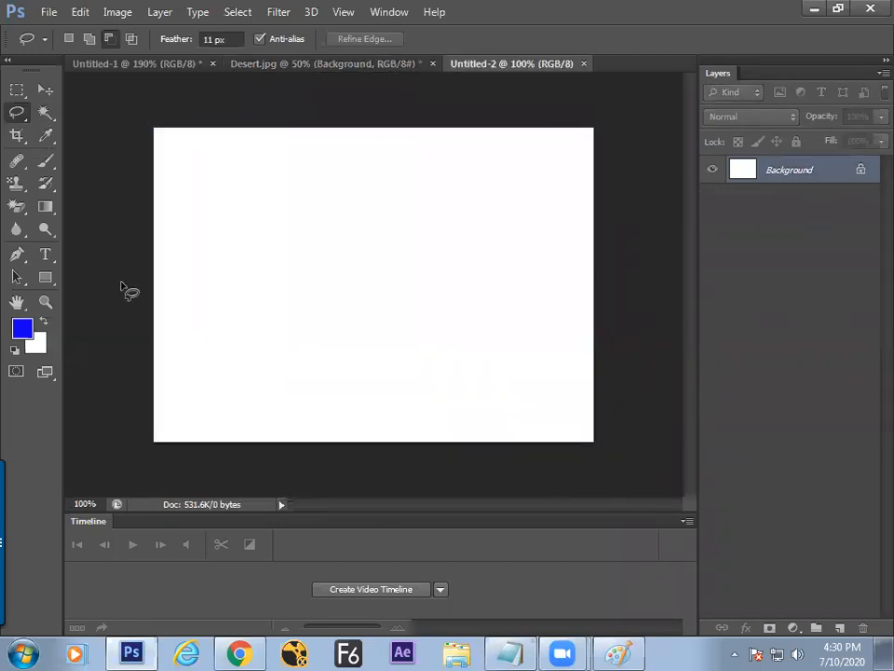
key(Return)
text(0)
key(Return)
mouse_move(152, 325)
mouse_down()
mouse_move(479, 339)
mouse_move(647, 475)
mouse_move(93, 475)
mouse_up()
Step: Fill the selection with a Black, White gradient fill layer
click(793, 628)
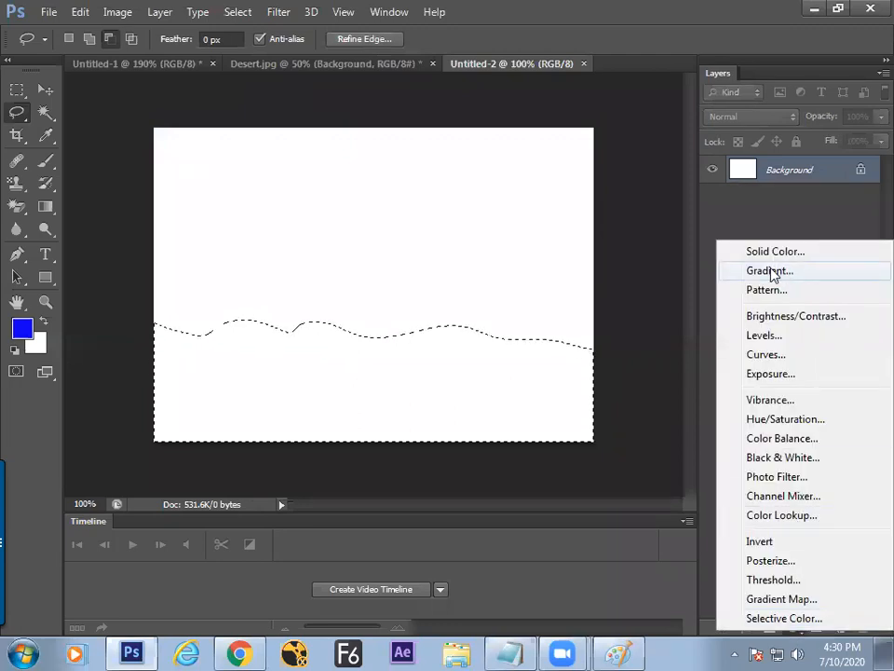
click(780, 272)
click(498, 260)
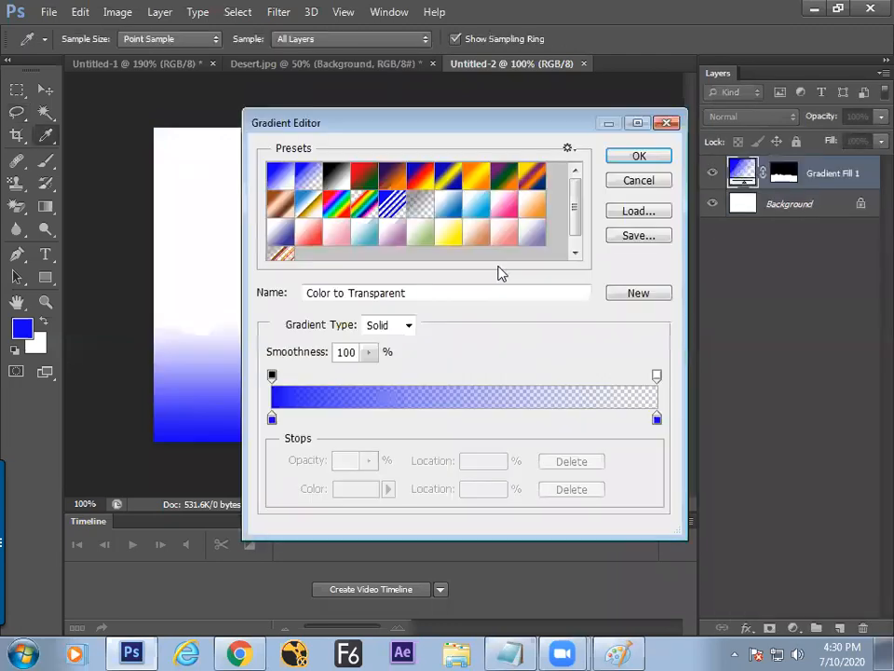
click(341, 180)
key(Return)
click(625, 264)
Step: Preview the artwork full screen, then lasso a rising ridge across the lower canvas
key(Tab)
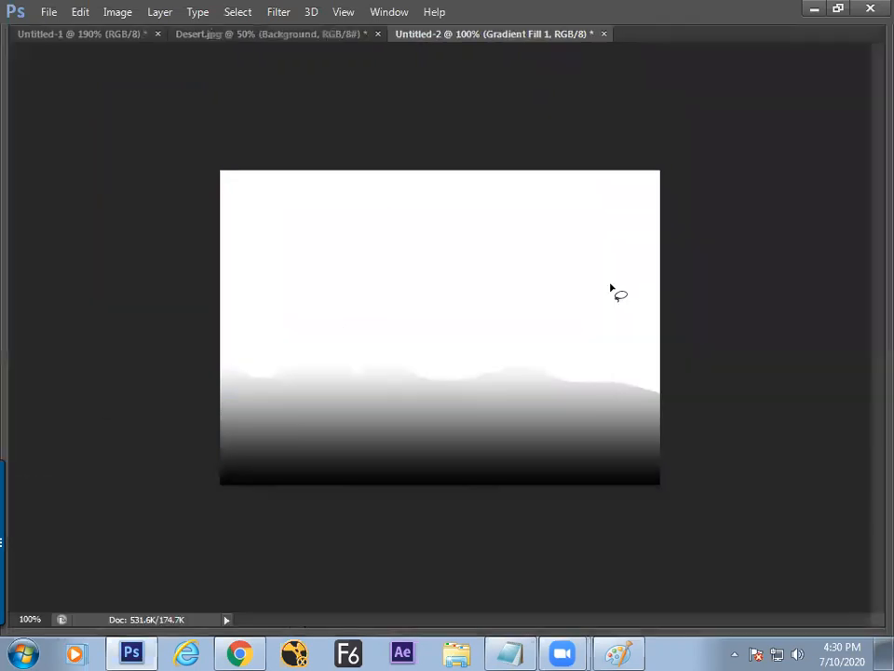
key(f)
key(f)
key(ctrl+0)
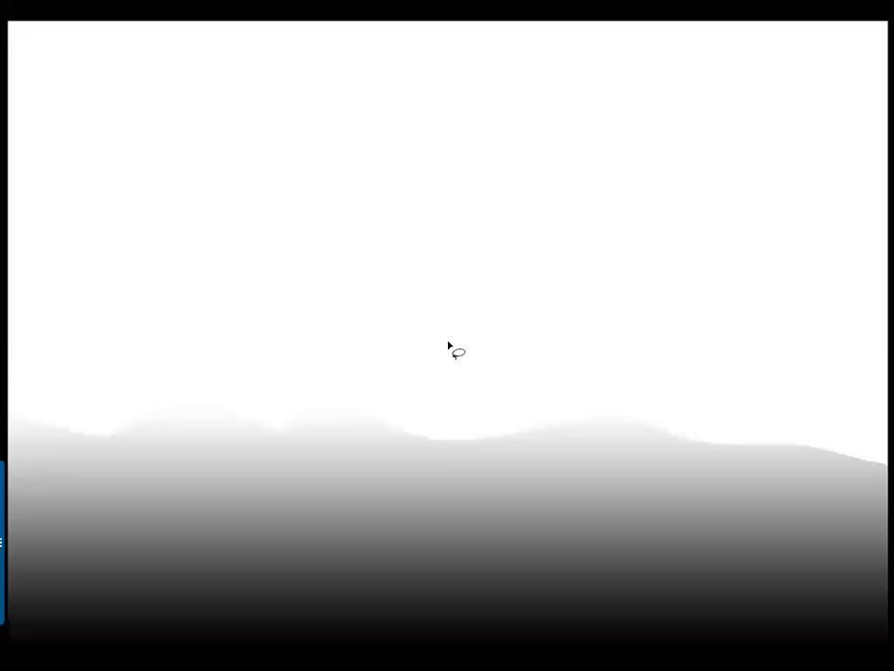
key(ctrl+minus)
key(ctrl+minus)
key(f)
key(Tab)
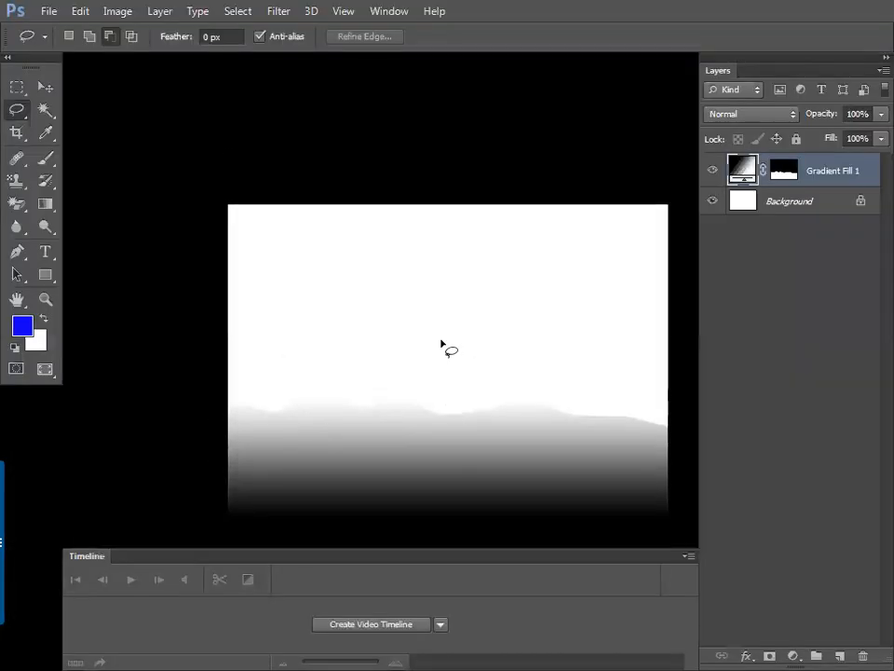
drag(413, 392, 401, 348)
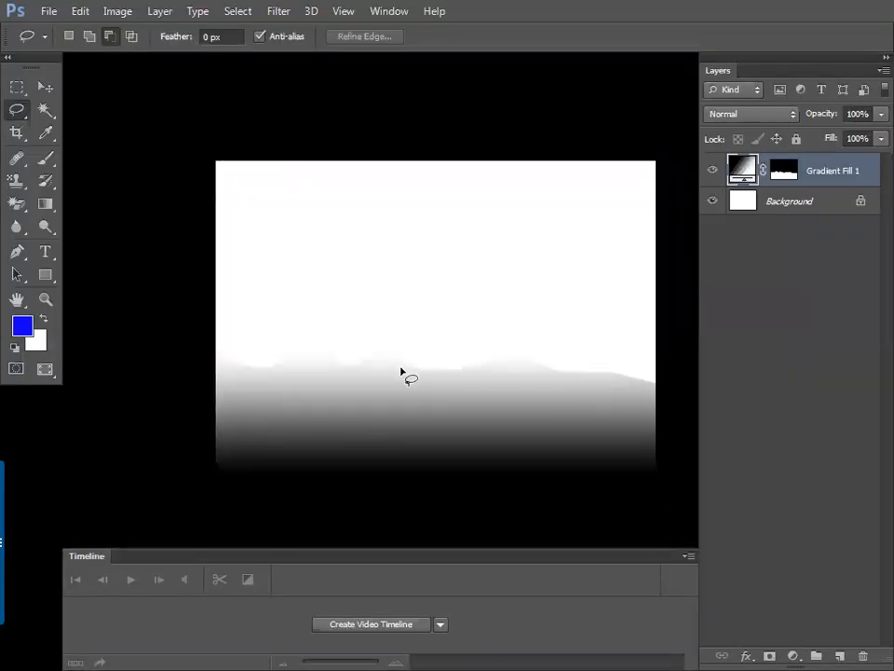
mouse_move(159, 415)
mouse_down()
mouse_move(483, 401)
mouse_move(505, 376)
mouse_move(573, 334)
mouse_move(621, 266)
mouse_move(683, 430)
mouse_move(182, 506)
mouse_move(191, 513)
mouse_up()
Step: Add a gradient fill layer to the ridge selection using the Black, White preset
click(793, 655)
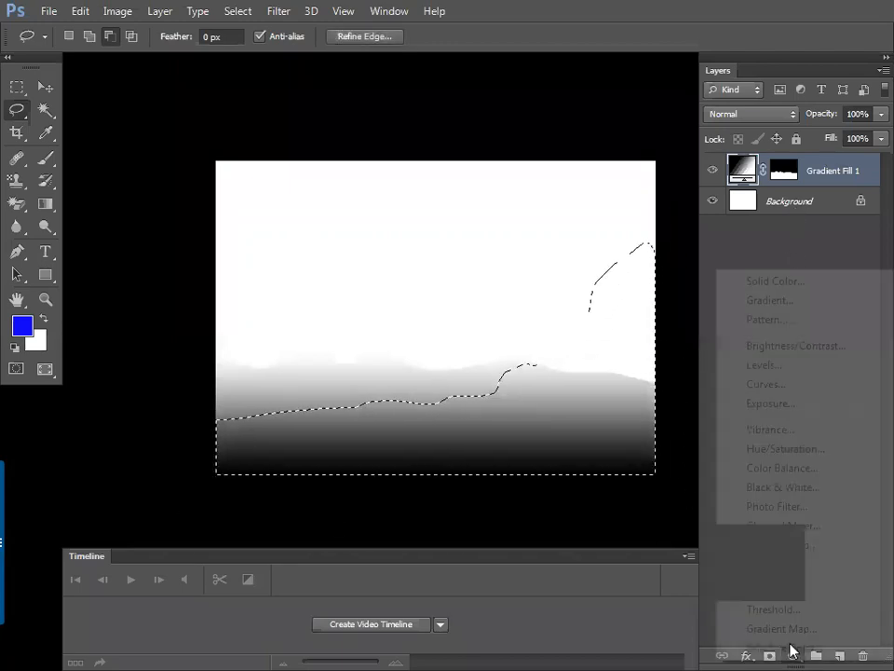
click(765, 301)
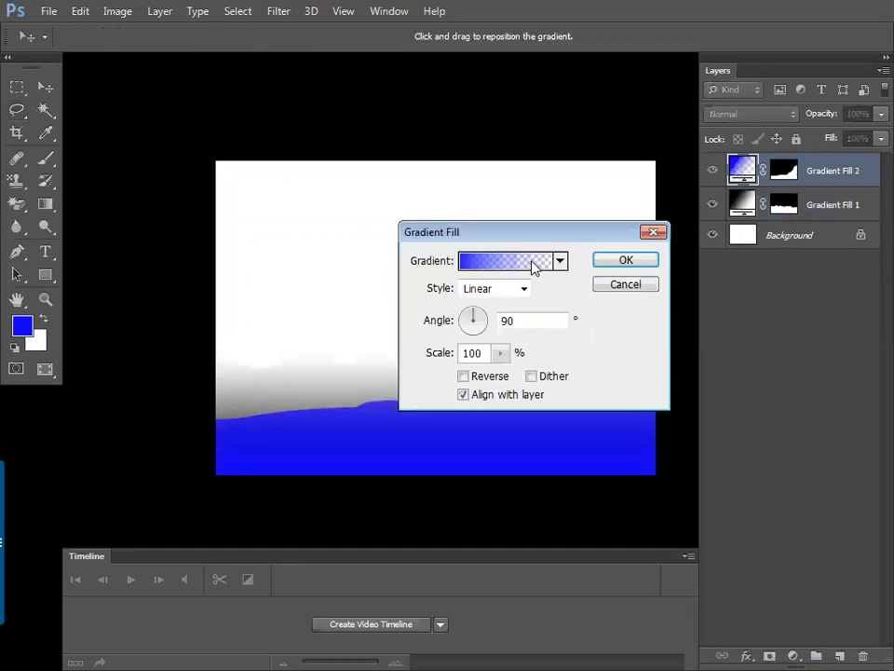
click(532, 262)
click(336, 176)
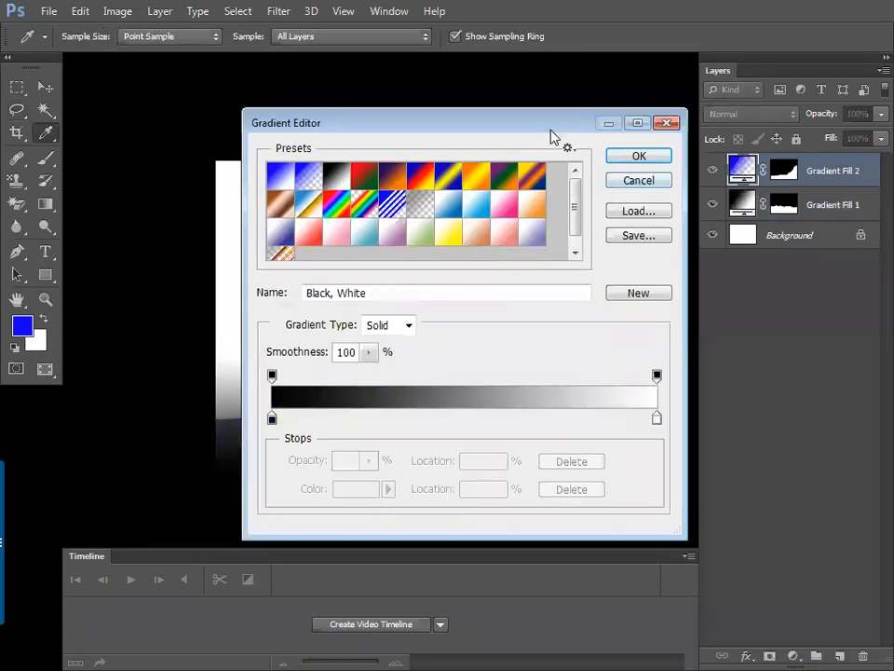
key(Return)
Step: Position the ridge gradient, tilt it to about 99 degrees, and confirm
drag(531, 241, 784, 283)
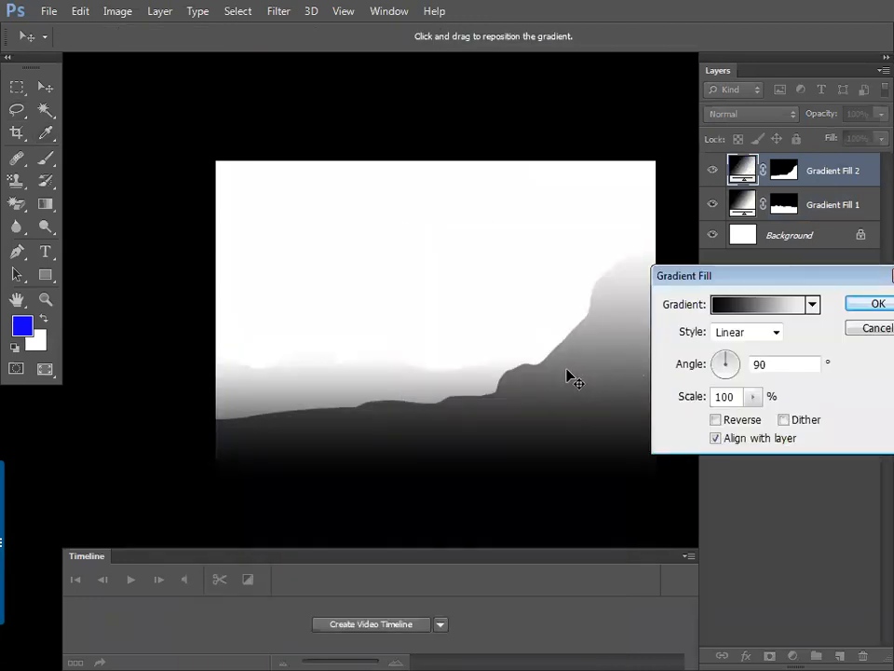
drag(702, 277, 648, 365)
mouse_move(571, 374)
mouse_down()
mouse_move(562, 400)
mouse_move(571, 380)
mouse_up()
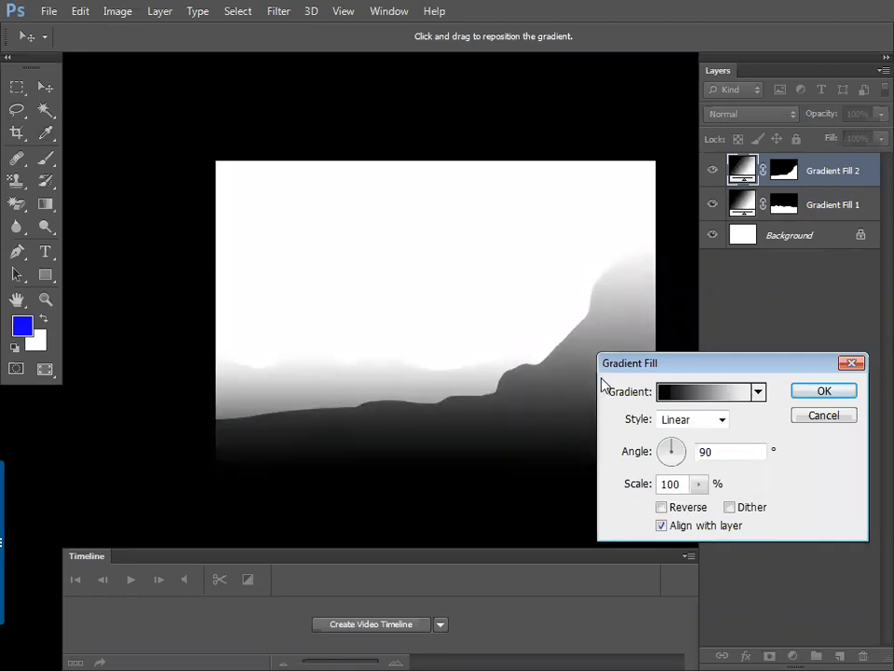
mouse_move(560, 404)
mouse_down()
mouse_move(559, 395)
mouse_move(554, 404)
mouse_up()
drag(606, 373, 625, 374)
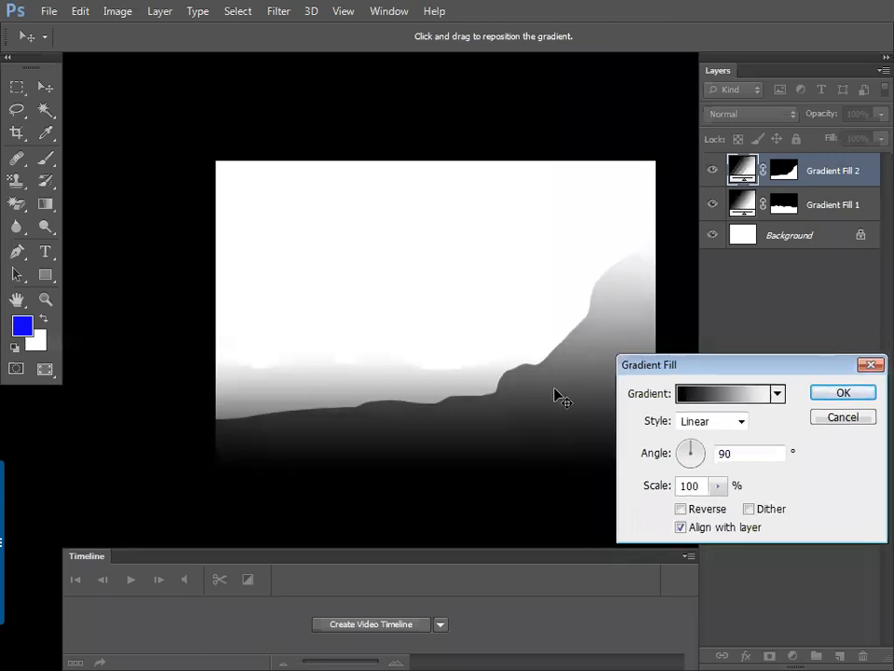
mouse_move(550, 399)
mouse_down()
mouse_move(535, 439)
mouse_move(556, 384)
mouse_move(547, 411)
mouse_move(550, 391)
mouse_move(549, 405)
mouse_move(563, 397)
mouse_up()
drag(688, 452, 689, 451)
click(841, 394)
key(f)
key(f)
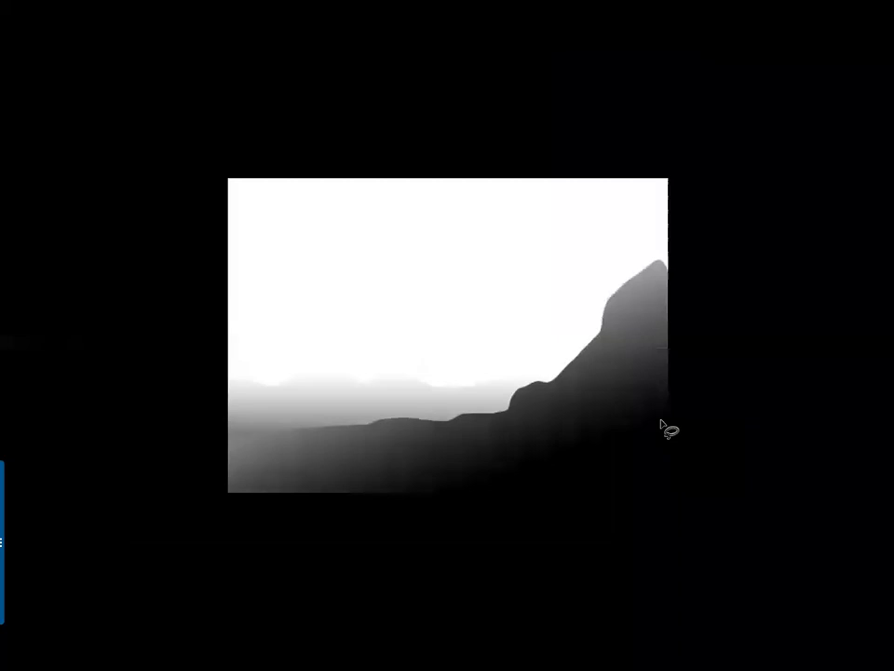
key(ctrl+plus)
key(ctrl+plus)
key(ctrl+minus)
key(ctrl+minus)
key(f)
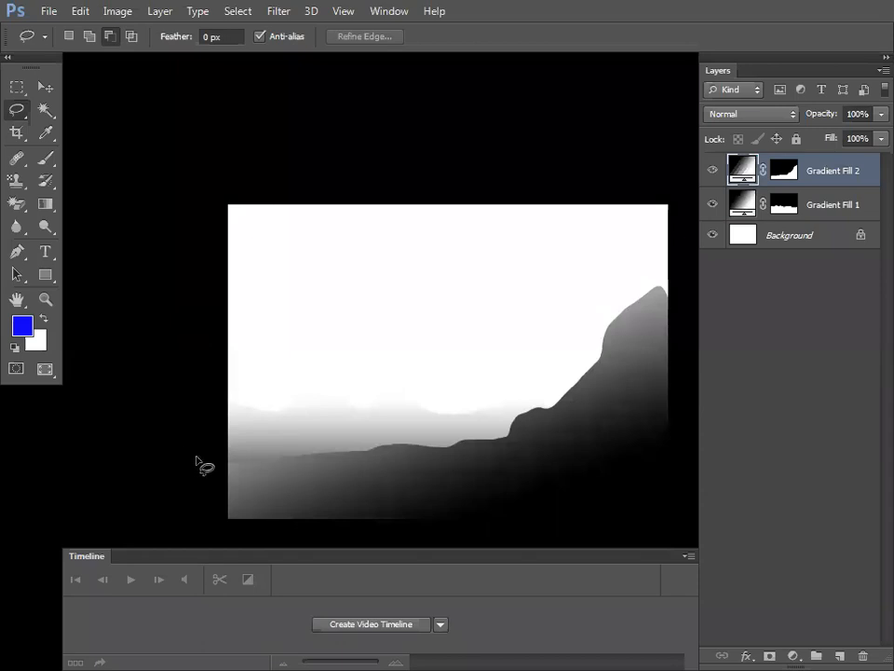
Step: Lasso an overhanging cliff on the left and fill it with a Black, White gradient layer
mouse_move(228, 317)
mouse_down()
mouse_move(407, 302)
mouse_move(316, 345)
mouse_up()
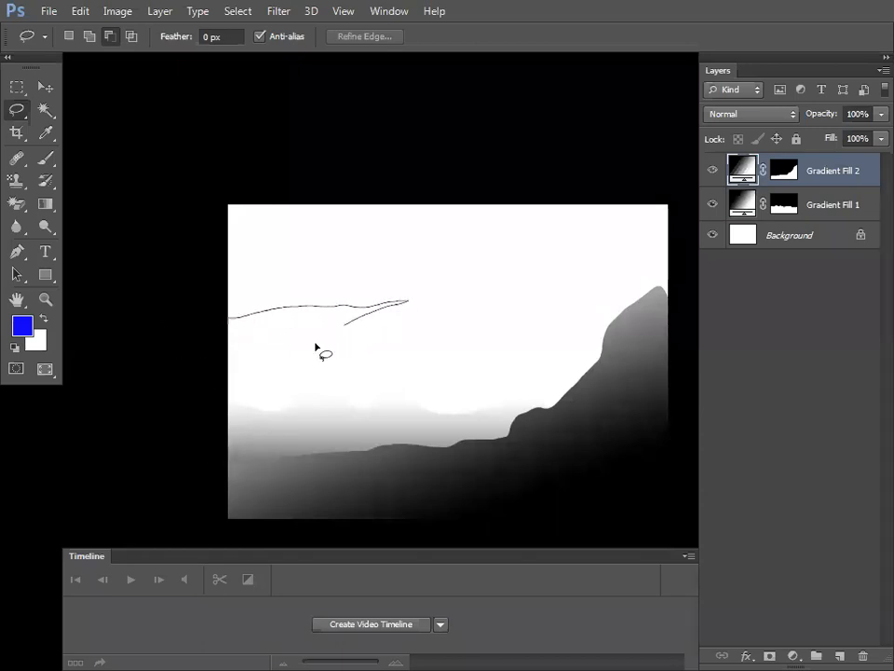
drag(265, 463, 147, 466)
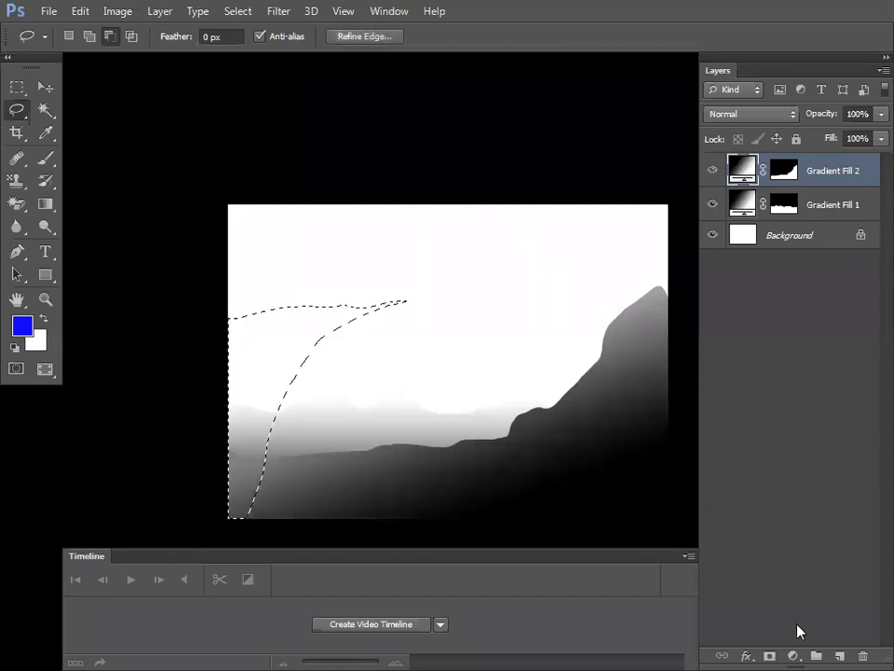
click(795, 652)
click(726, 293)
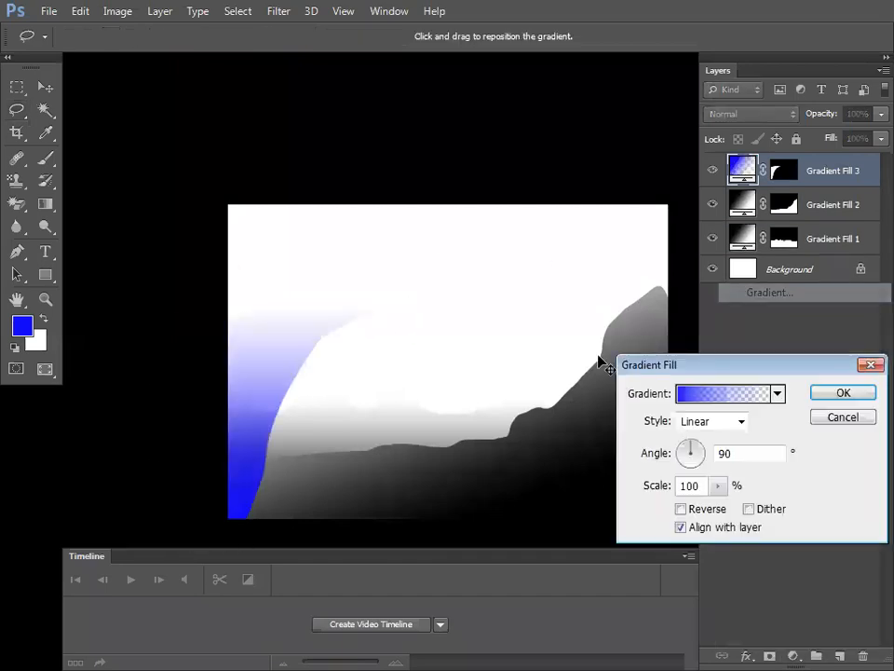
click(756, 395)
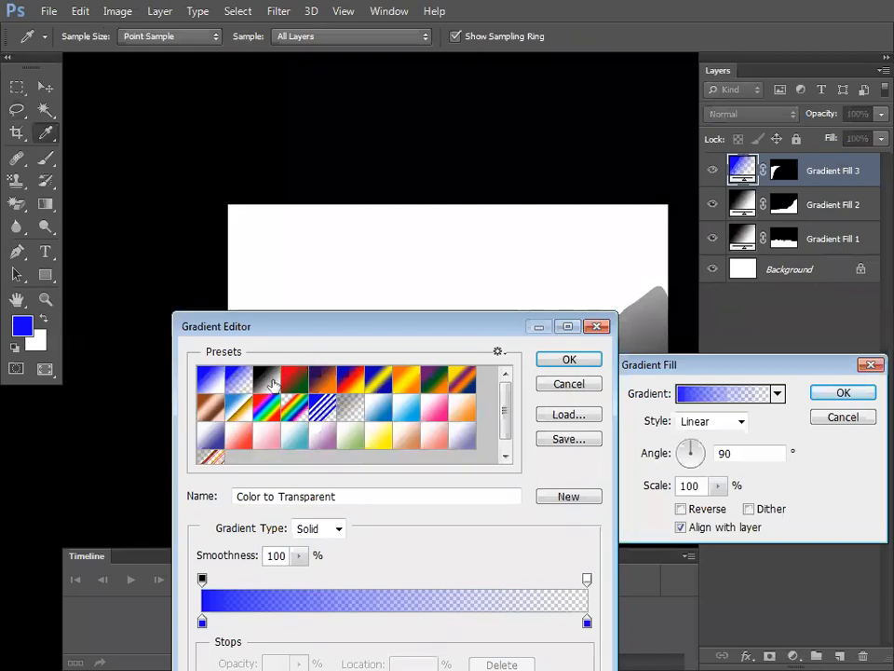
click(564, 360)
drag(294, 384, 277, 359)
click(855, 398)
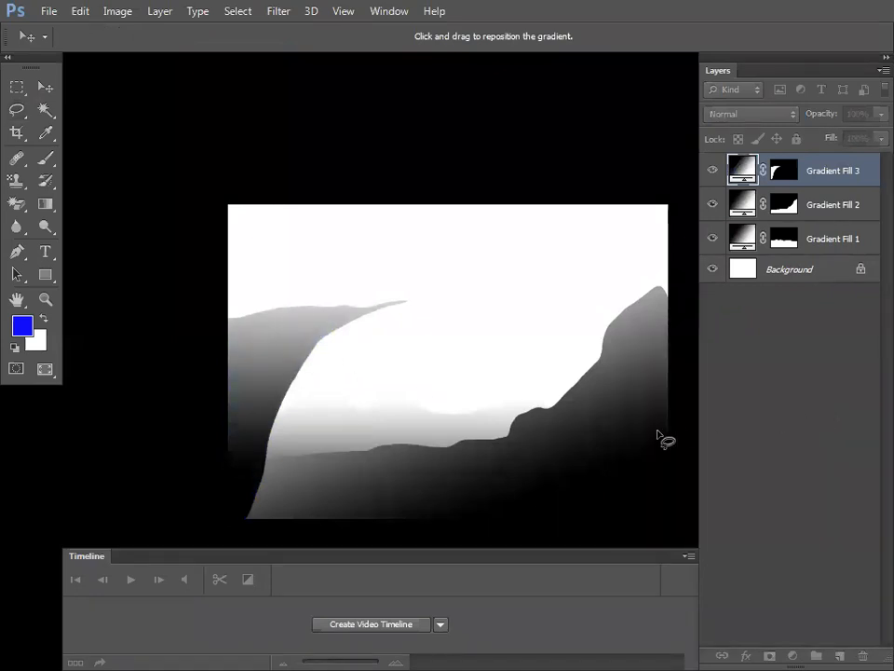
Step: Add drip shapes to the cliff edge by filling lassoed areas of the mask white
key(Tab)
key(f)
key(f)
key(ctrl+plus)
key(ctrl+plus)
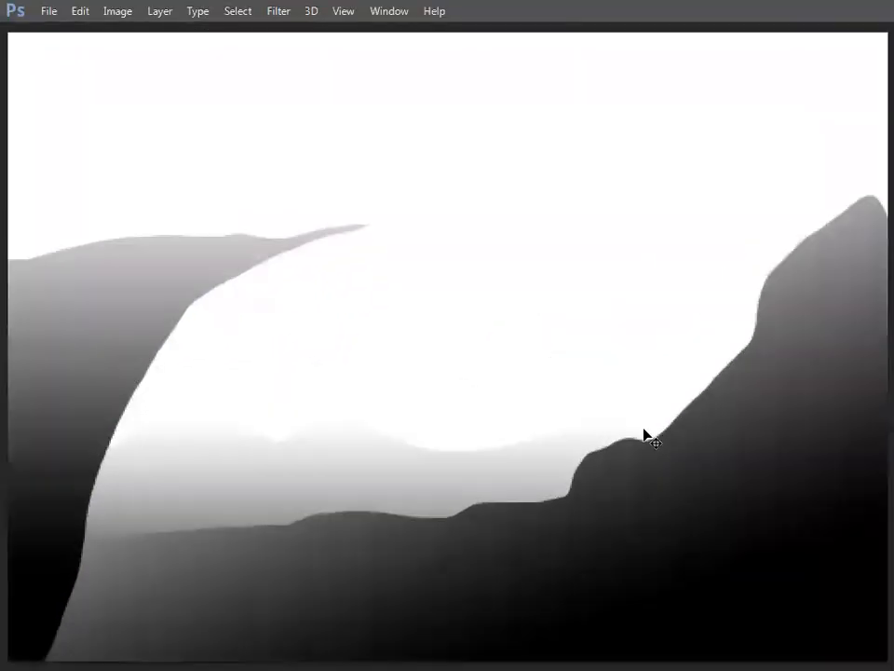
mouse_move(324, 430)
mouse_down()
mouse_move(344, 433)
mouse_move(328, 435)
mouse_move(329, 419)
mouse_up()
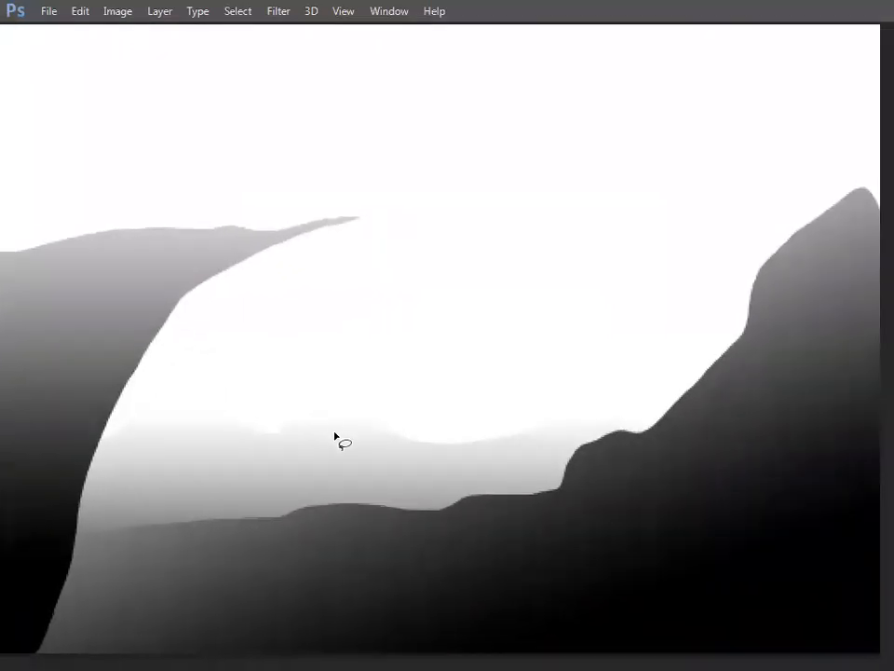
key(ctrl+minus)
key(ctrl+minus)
key(Tab)
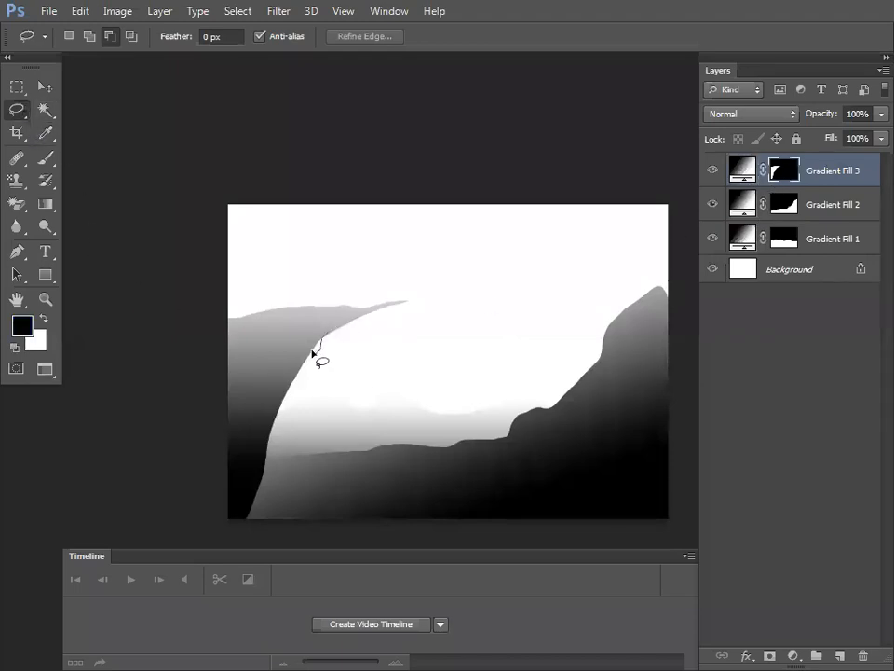
mouse_move(292, 382)
mouse_down()
mouse_move(285, 410)
mouse_move(304, 519)
mouse_move(215, 534)
mouse_up()
key(ctrl+BackSpace)
key(ctrl+d)
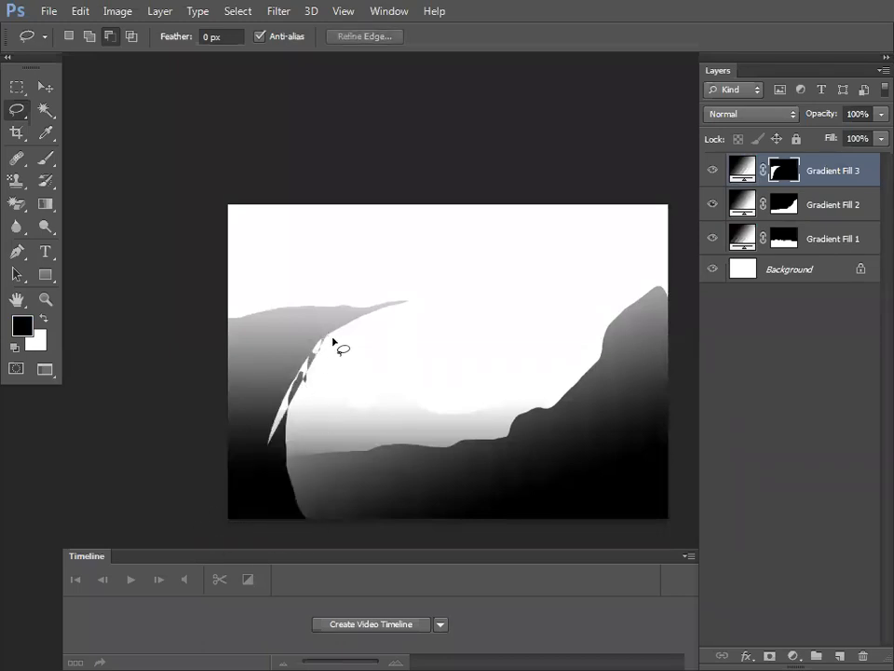
drag(332, 349, 333, 353)
key(ctrl+BackSpace)
key(ctrl+d)
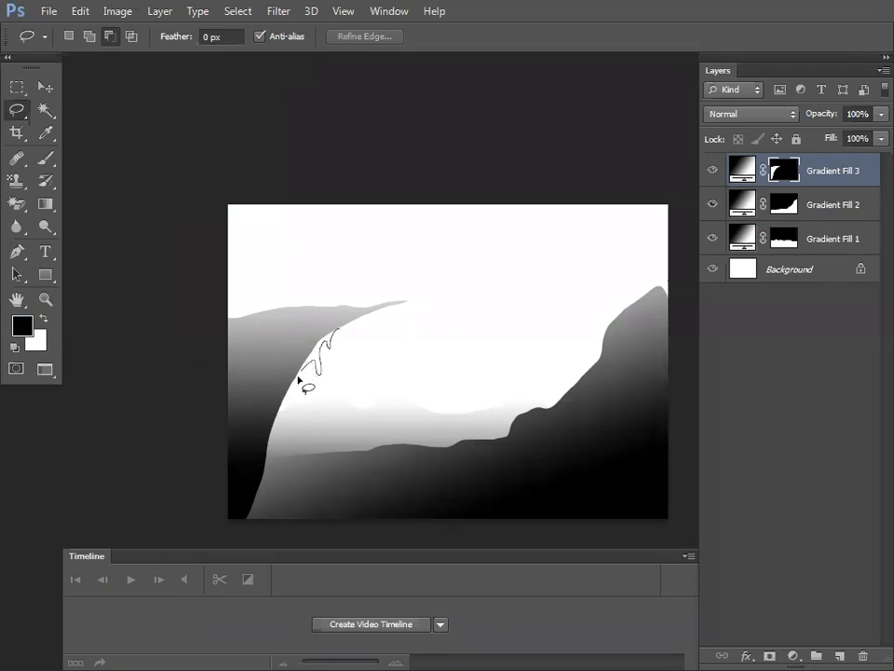
Step: Cut drip shapes from the cliff edge with black mask fill and outline a drip at the tip
mouse_move(296, 416)
mouse_down()
mouse_move(279, 462)
mouse_move(279, 518)
mouse_move(243, 537)
mouse_move(196, 510)
mouse_move(215, 393)
mouse_move(283, 331)
mouse_move(351, 340)
mouse_up()
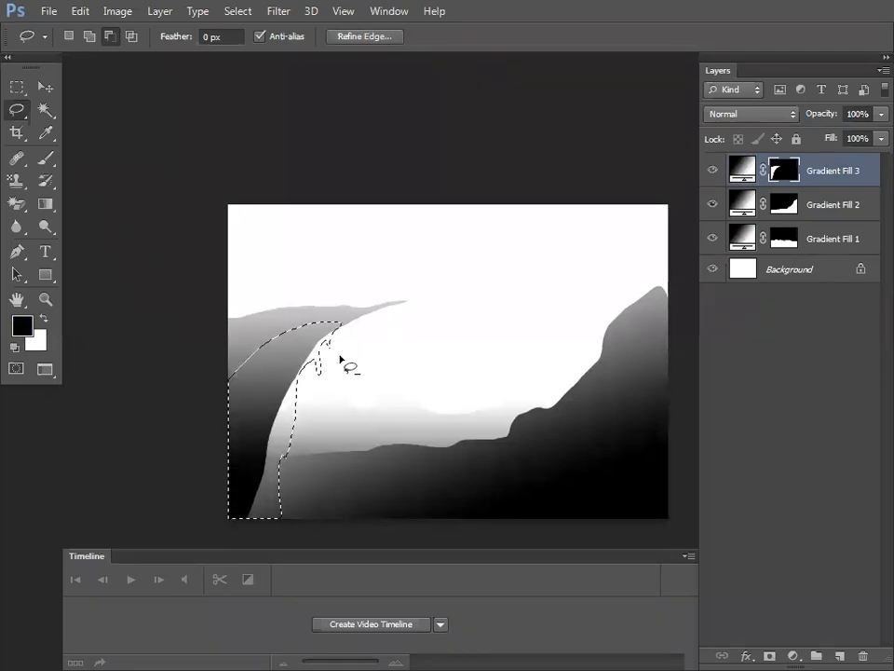
key(alt+BackSpace)
key(ctrl+d)
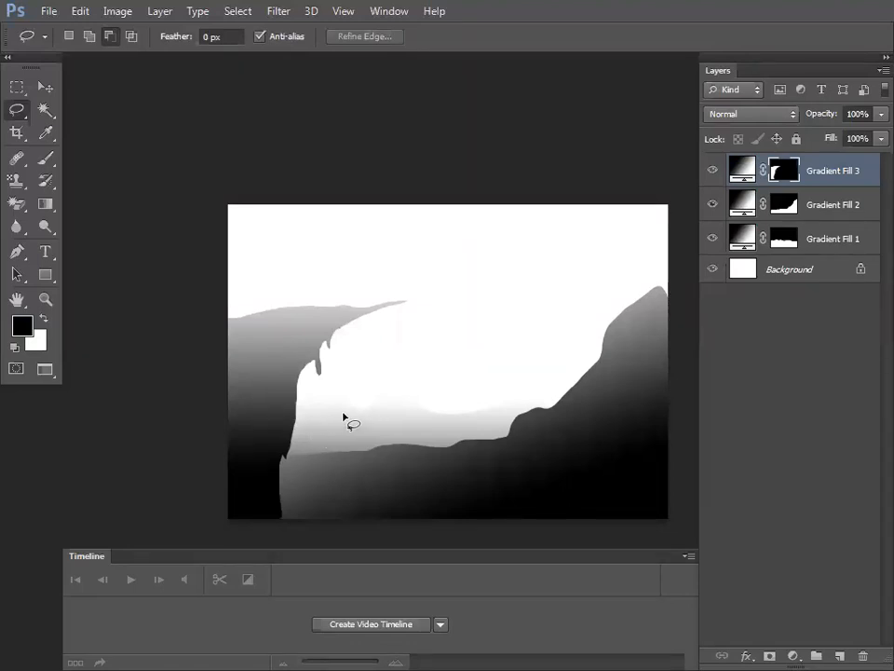
key(ctrl+plus)
key(ctrl+plus)
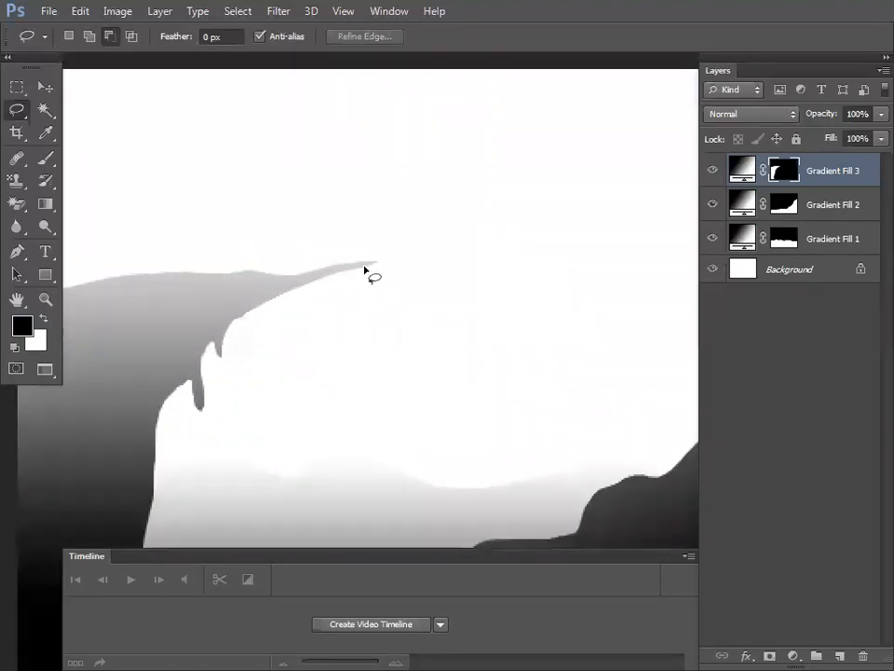
drag(368, 268, 366, 280)
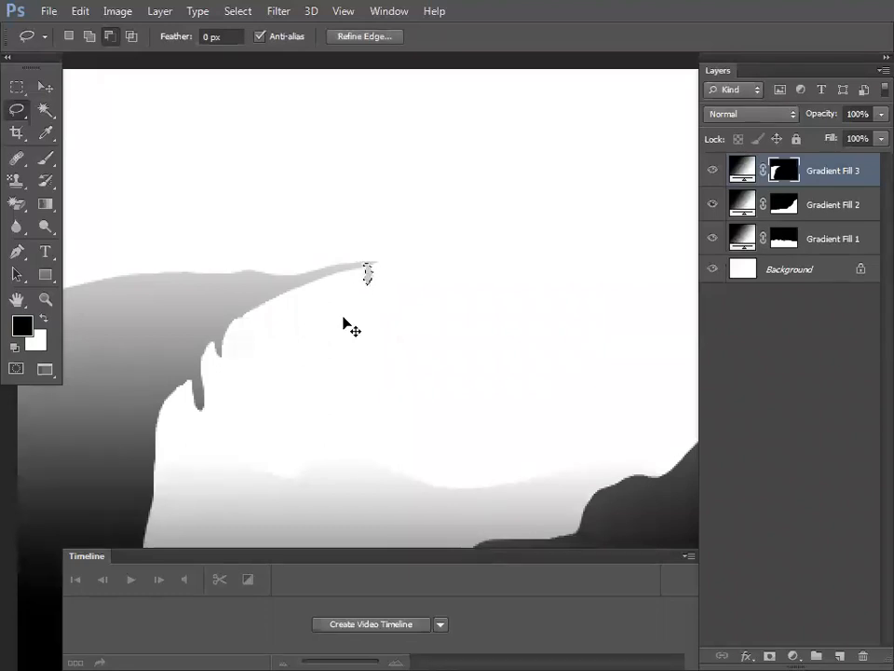
mouse_move(311, 365)
mouse_down()
mouse_move(416, 295)
mouse_move(310, 341)
mouse_move(304, 311)
mouse_move(345, 328)
mouse_up()
mouse_move(330, 459)
mouse_down()
mouse_move(347, 423)
mouse_move(319, 433)
mouse_move(336, 419)
mouse_up()
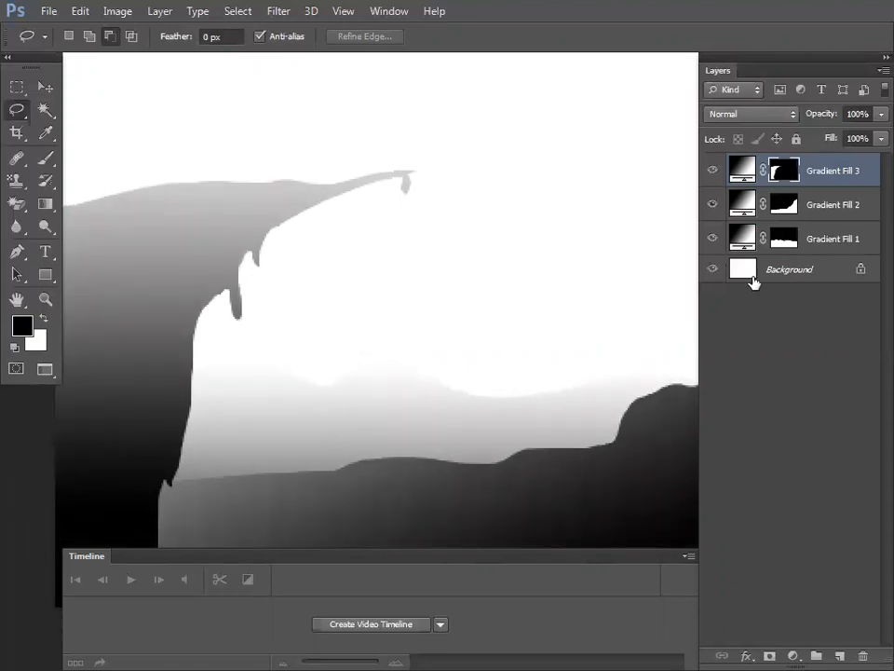
Step: Shift Gradient Fill 1's gradient upward on the lower hills and commit it
click(778, 240)
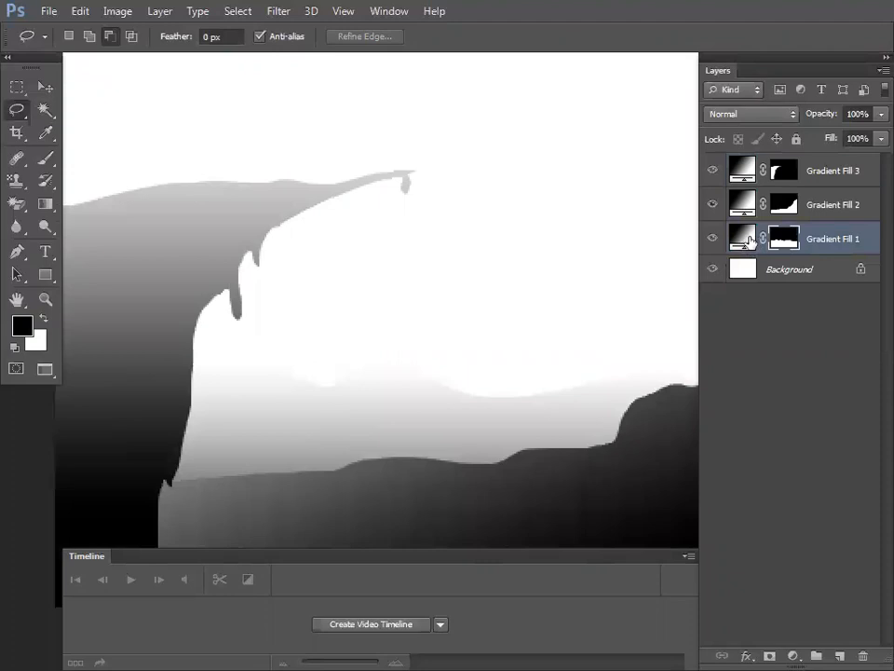
double_click(743, 239)
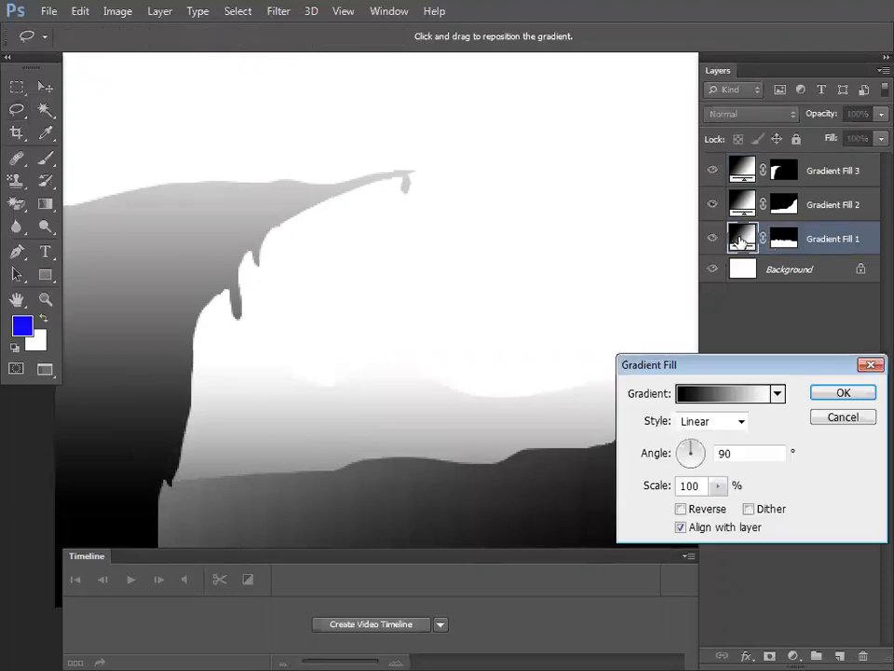
drag(298, 424, 299, 385)
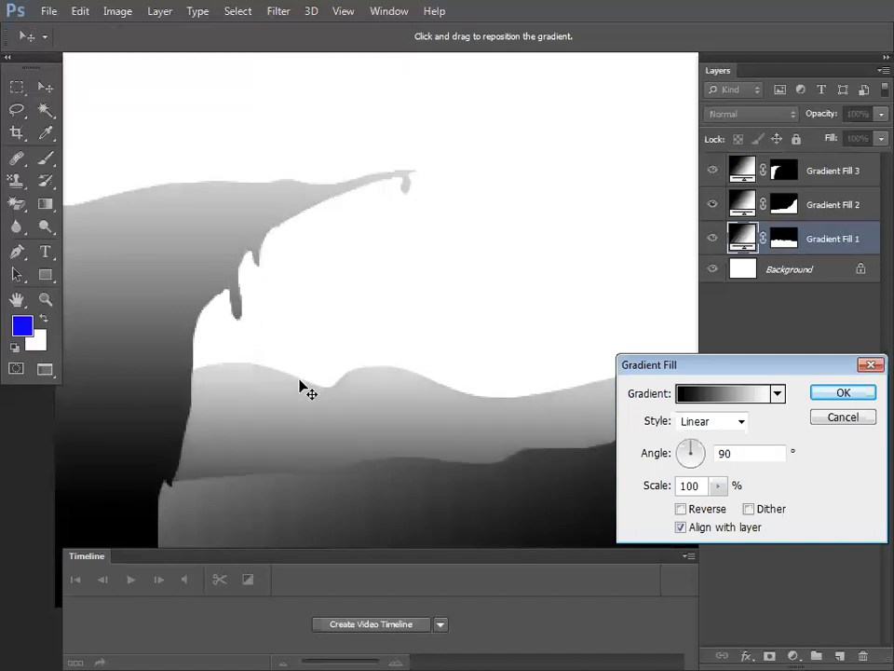
click(841, 392)
key(f)
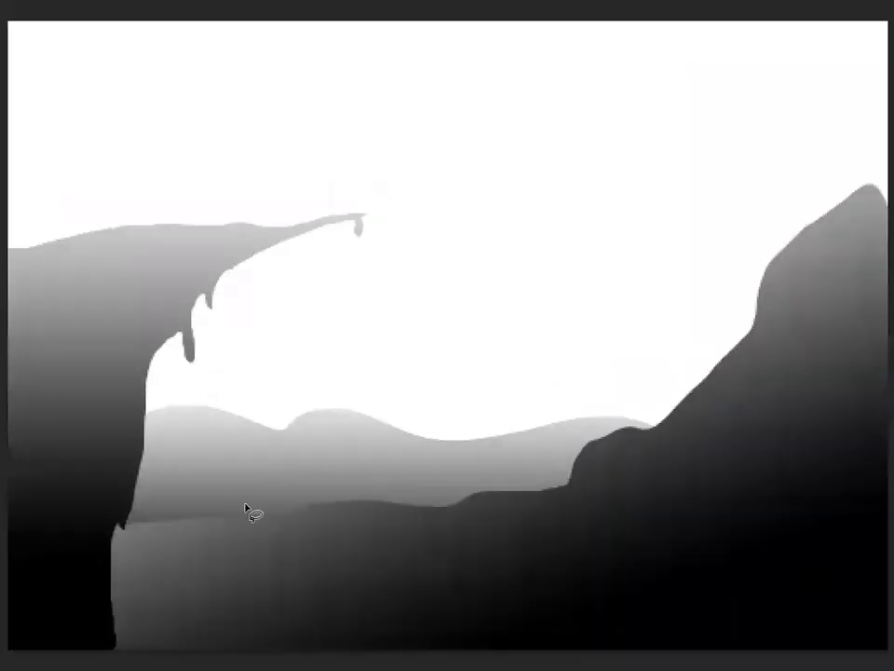
key(f)
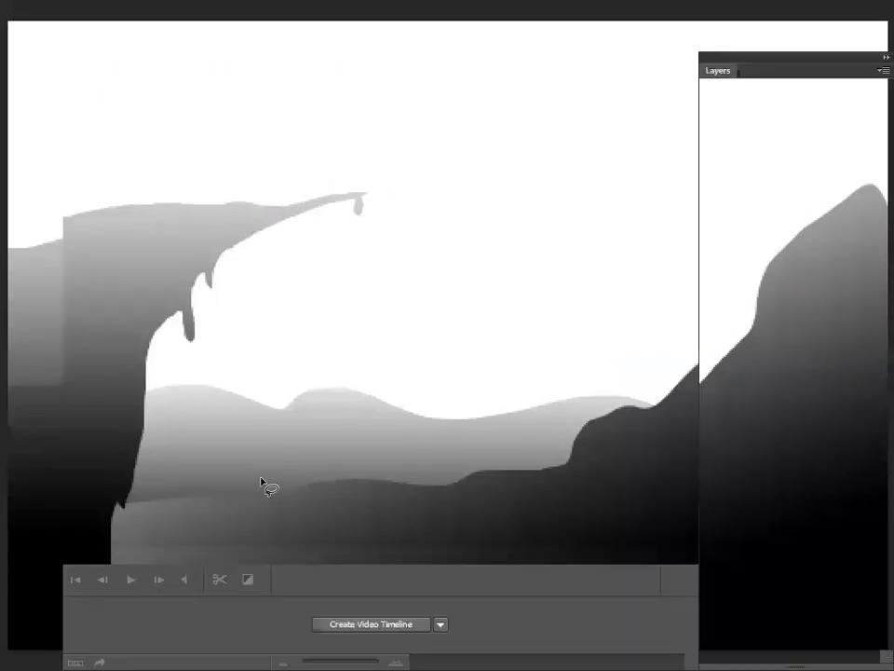
drag(323, 445, 367, 390)
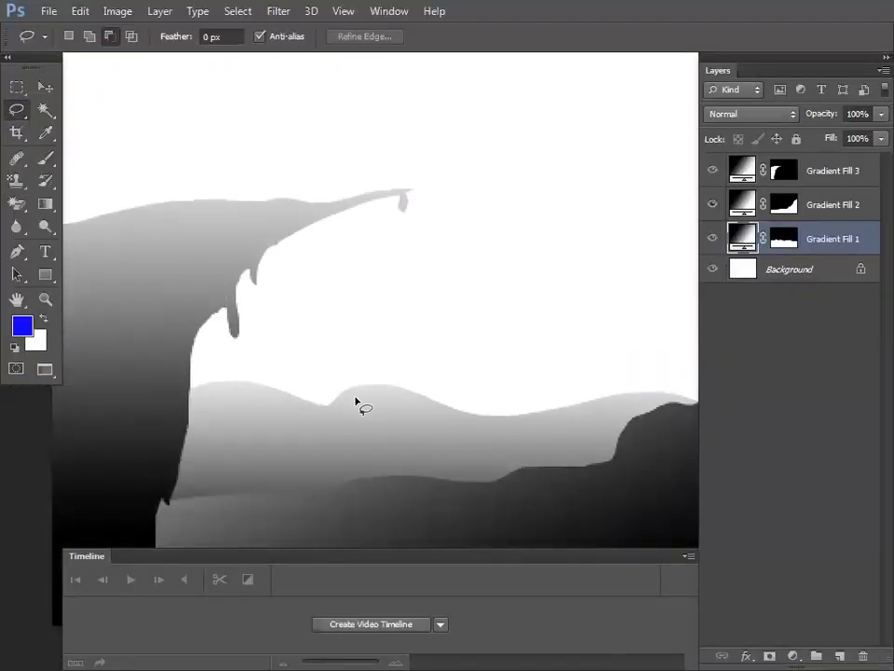
key(ctrl+minus)
key(ctrl+minus)
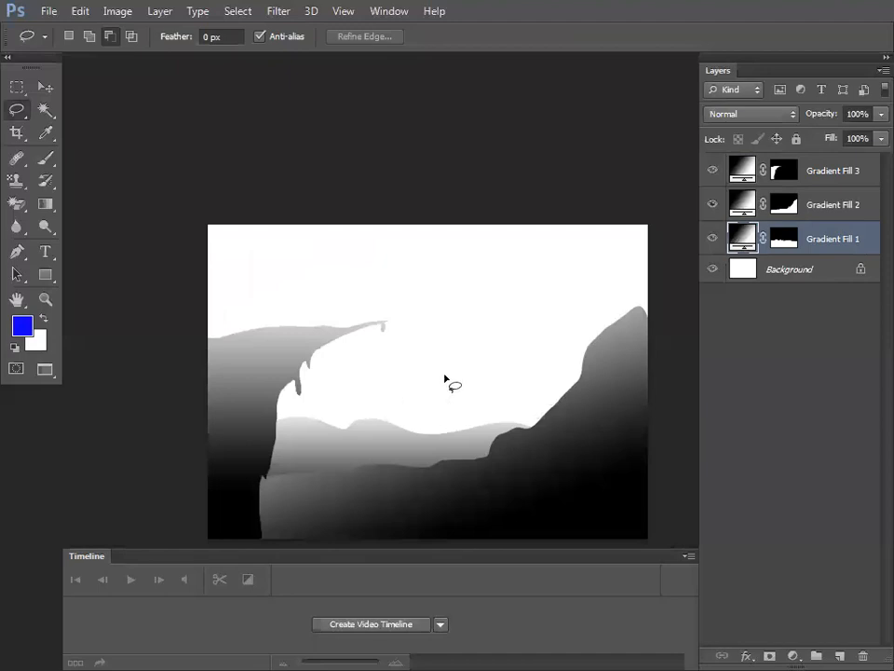
Step: Add a red Solid Color fill layer in Color blend mode above Gradient Fill 3
click(823, 174)
click(793, 656)
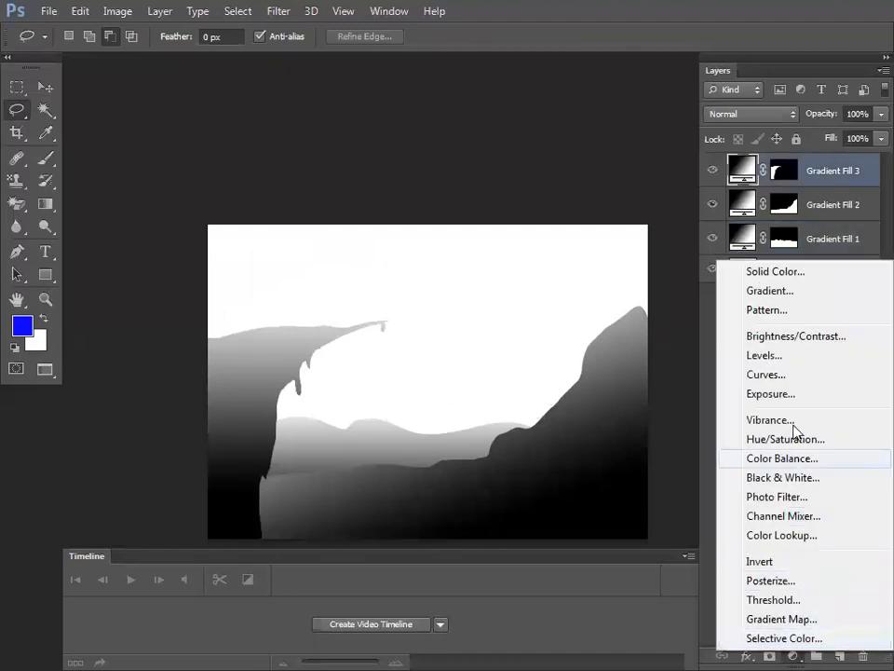
click(762, 278)
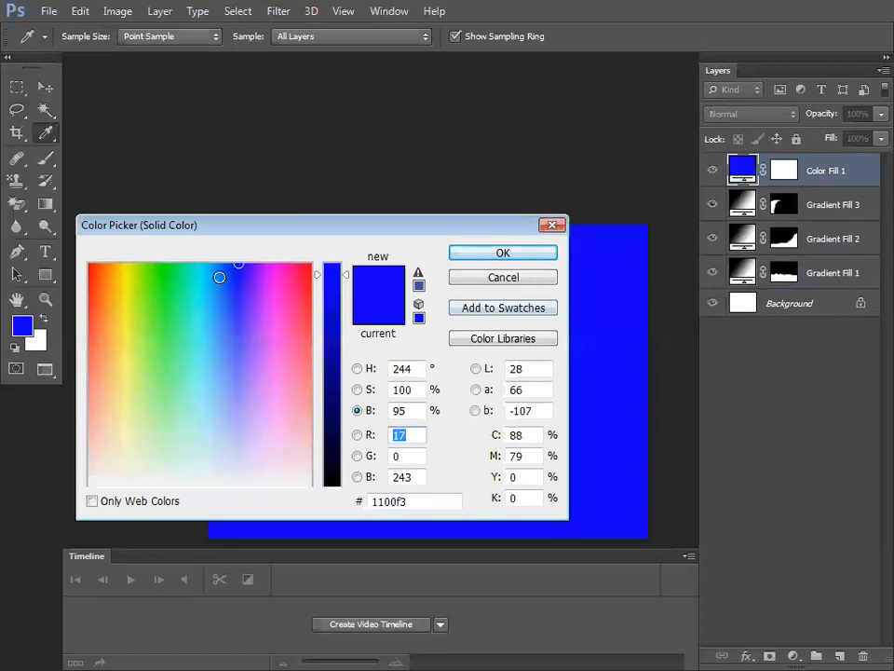
click(107, 264)
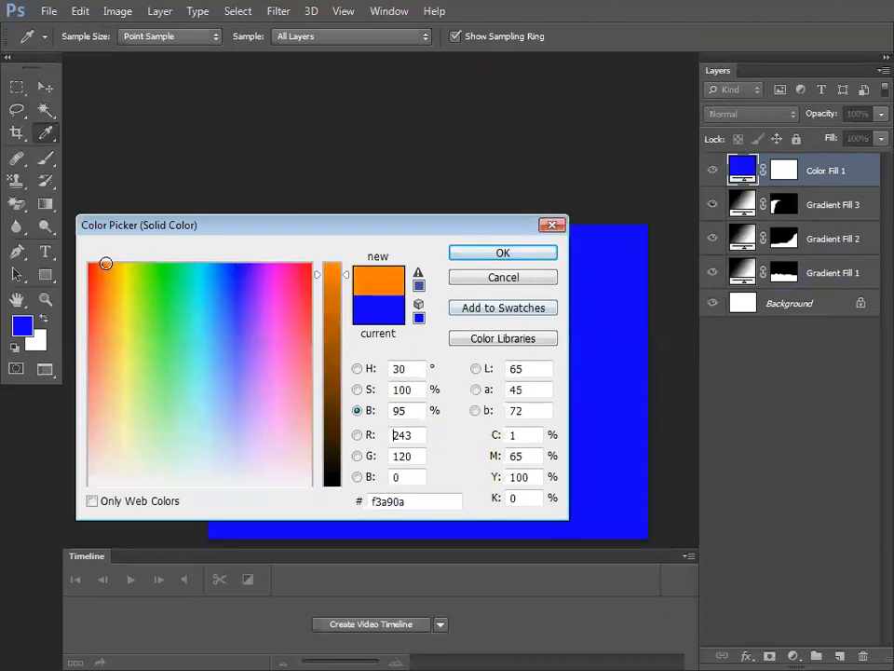
click(499, 254)
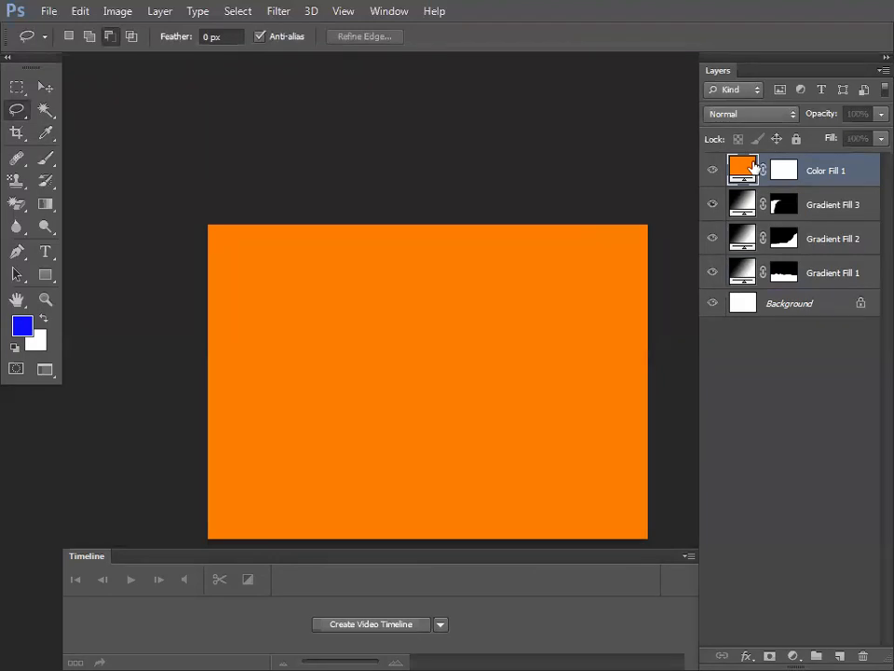
click(753, 114)
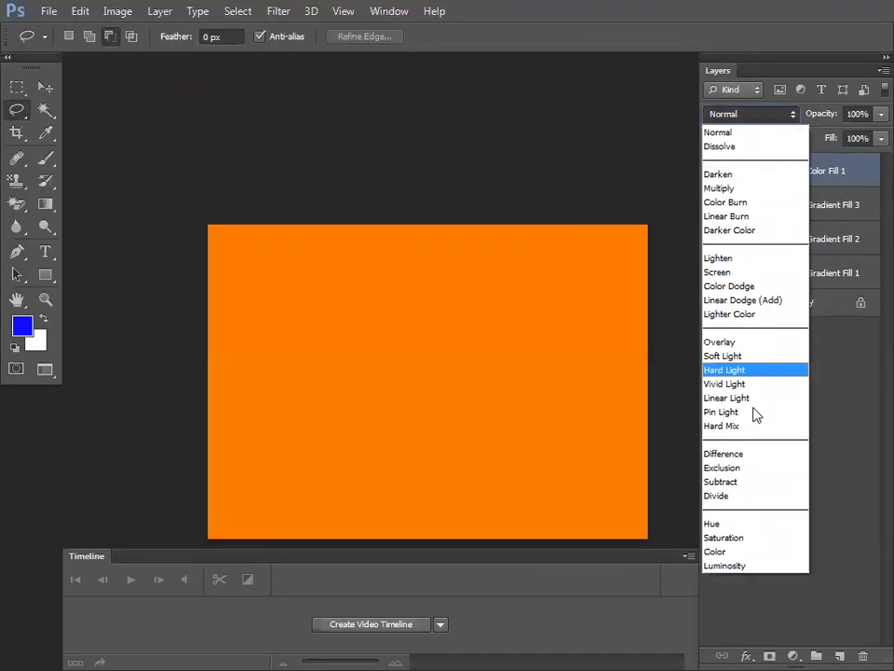
click(741, 551)
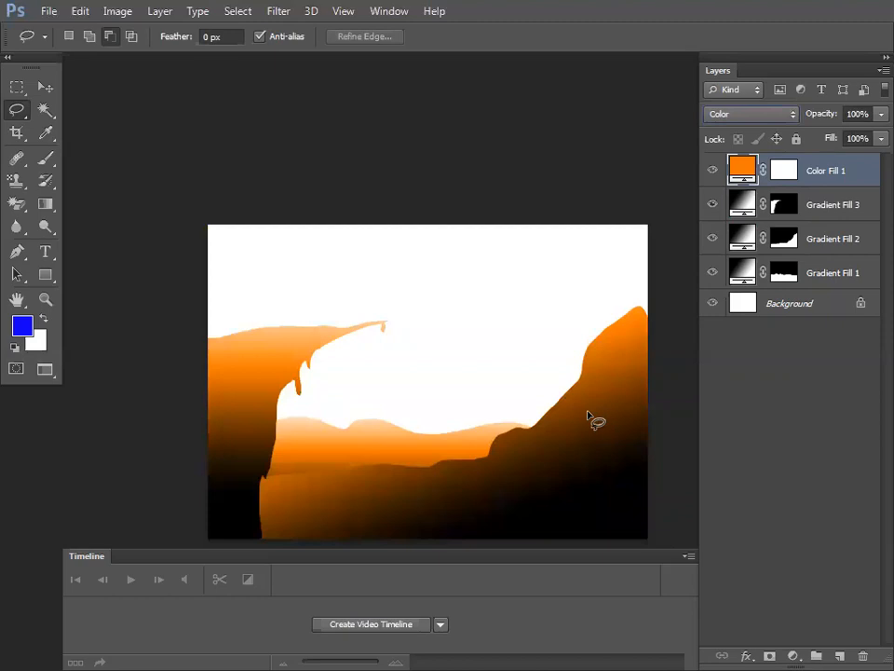
double_click(743, 170)
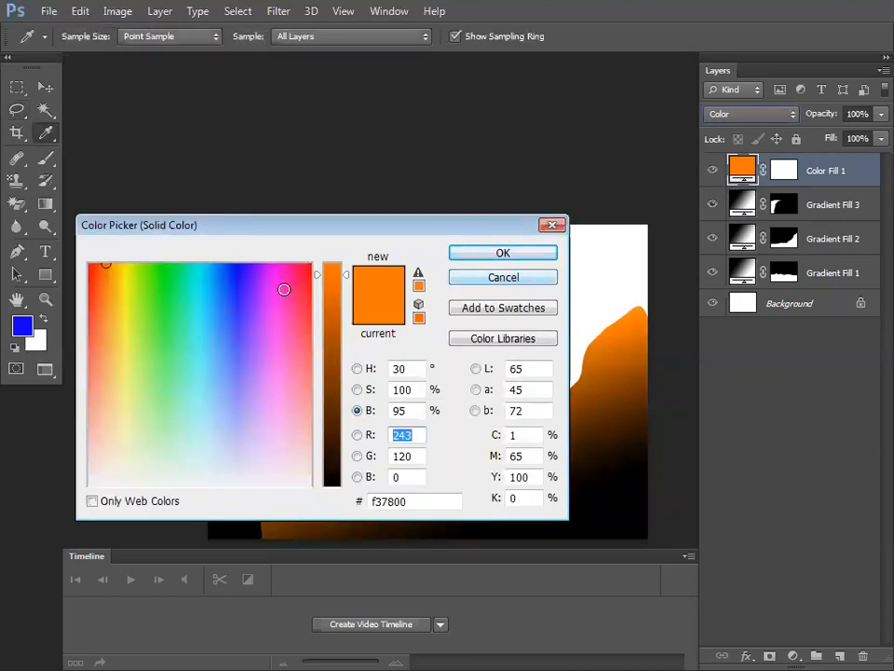
click(305, 264)
click(459, 253)
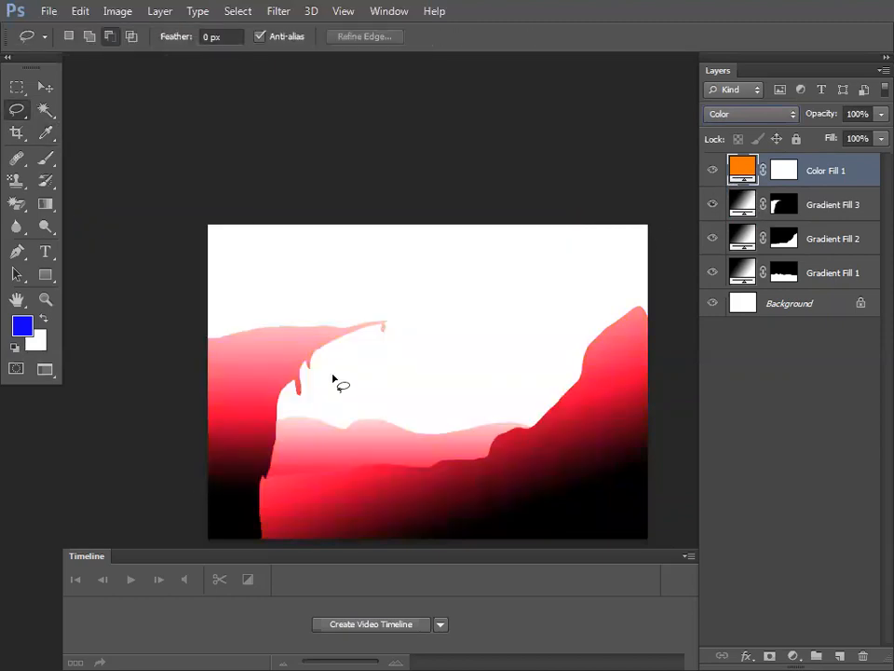
Step: Rotate Gradient Fill 3's cliff gradient to an angle of 142.43°
double_click(743, 204)
drag(697, 463, 681, 449)
click(820, 396)
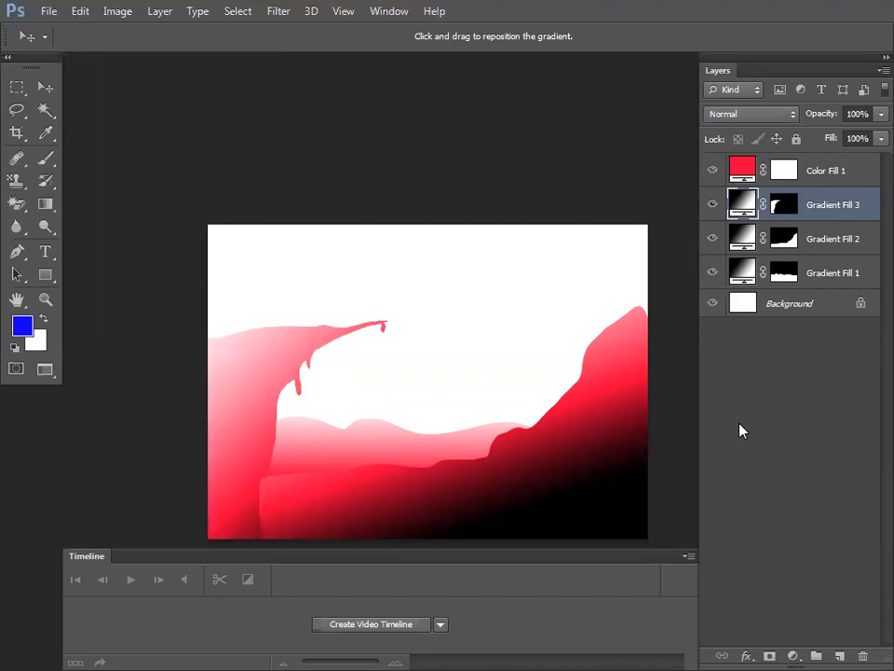
Step: Apply the Violet, Green, Orange preset to Gradient Fill 3 and hide Color Fill 1
double_click(743, 204)
click(701, 395)
click(433, 381)
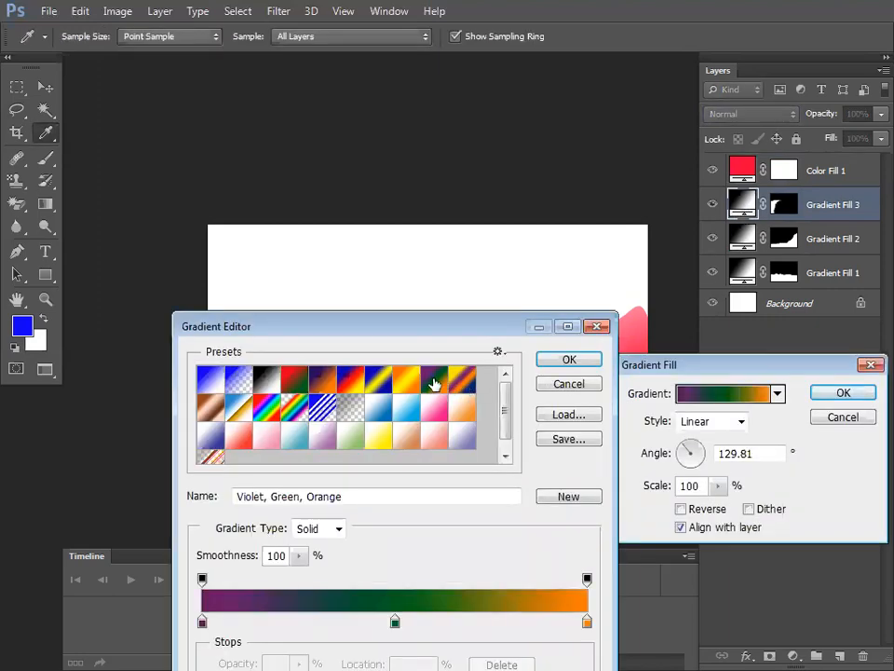
click(543, 362)
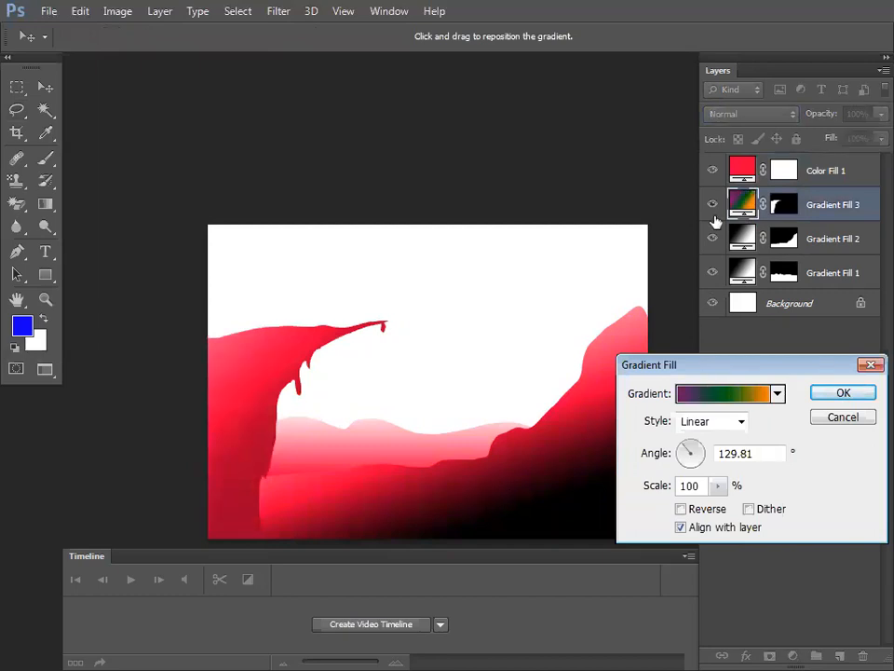
click(843, 392)
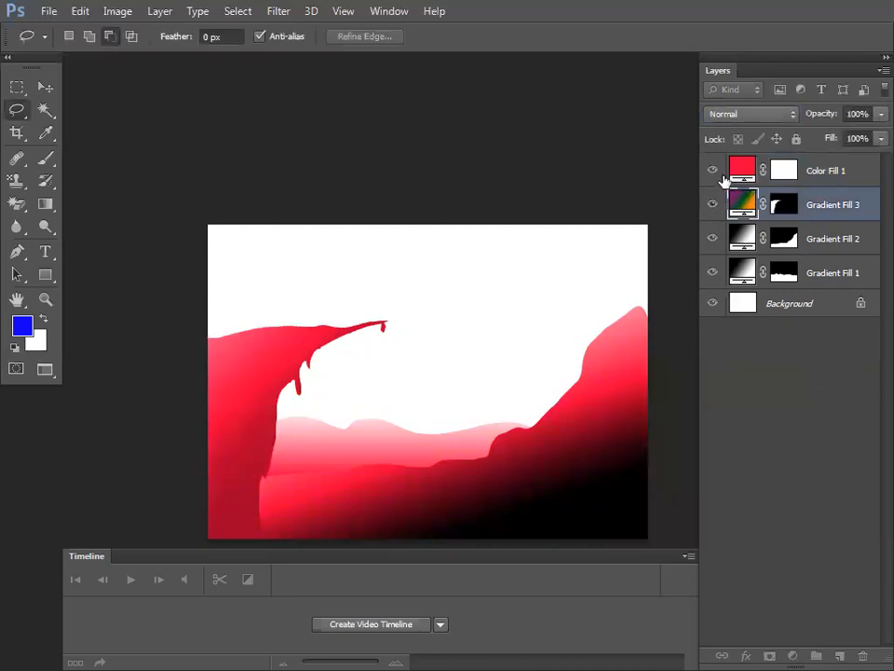
click(713, 171)
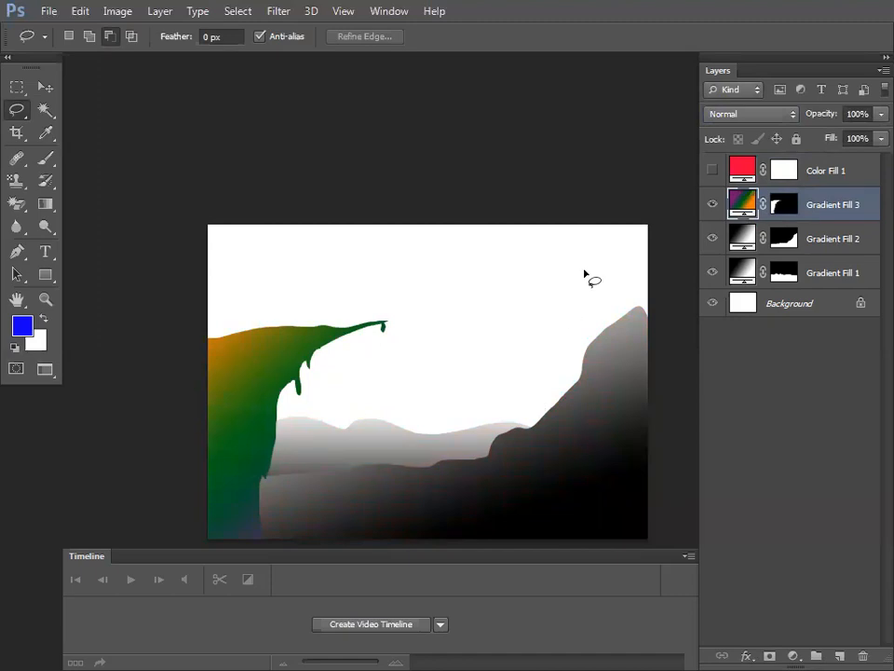
Step: Preview the landscape full screen against a black backdrop, then bring the panels back
key(f)
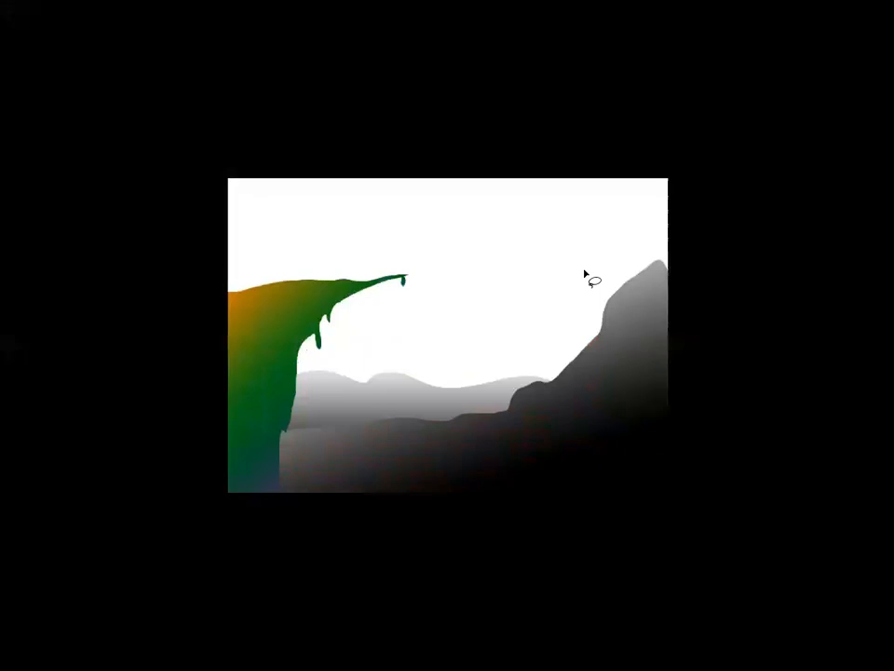
key(Tab)
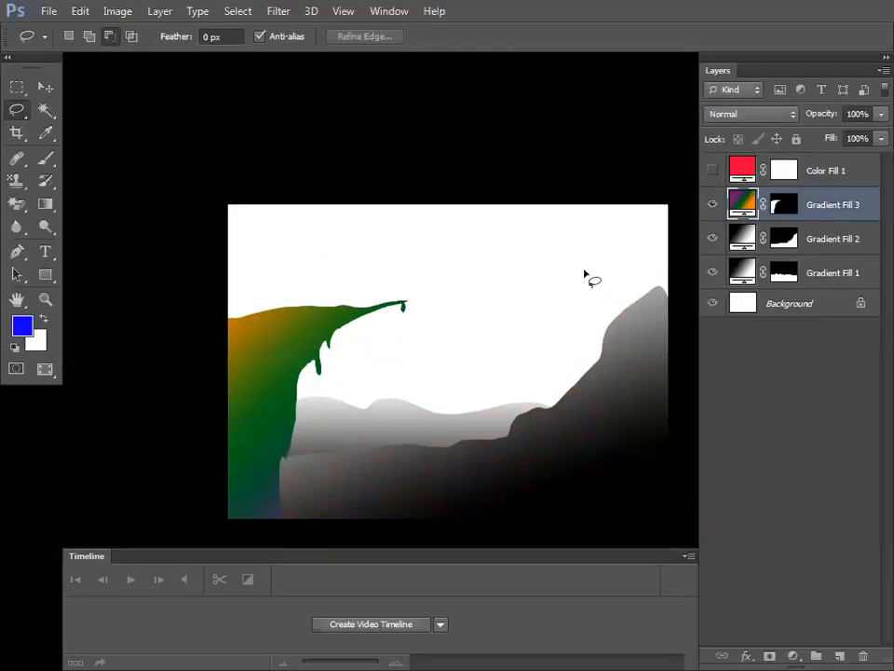
key(Tab)
key(Tab)
Step: Look through the Gradient and Lasso tool variants, then settle on the Brush tool
click(45, 203)
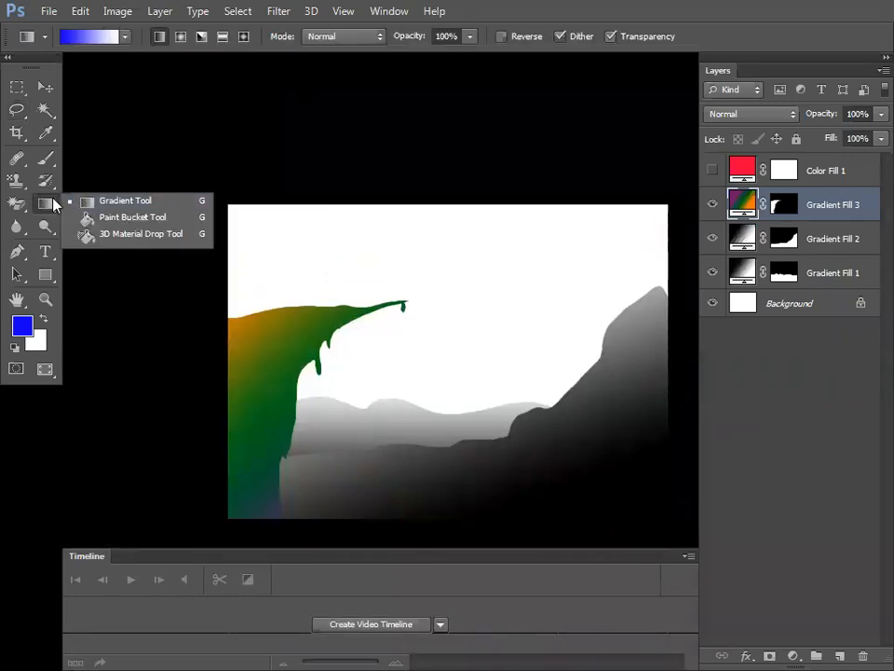
click(54, 206)
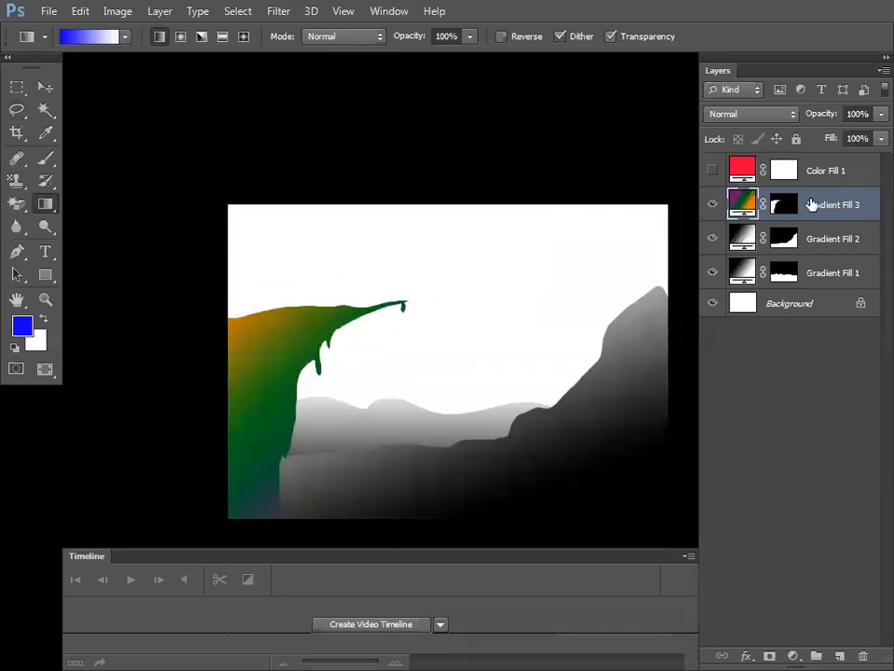
click(17, 110)
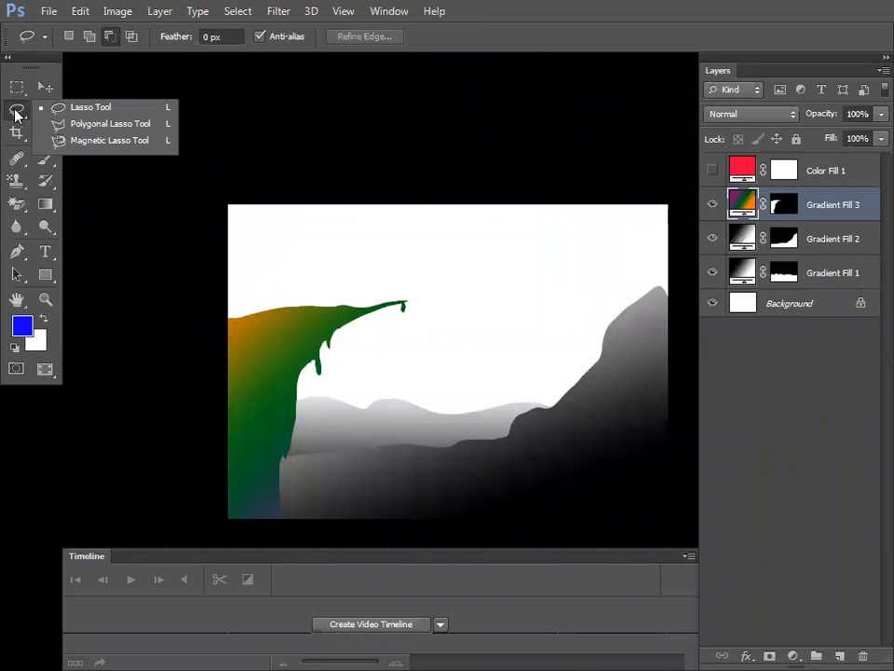
click(16, 111)
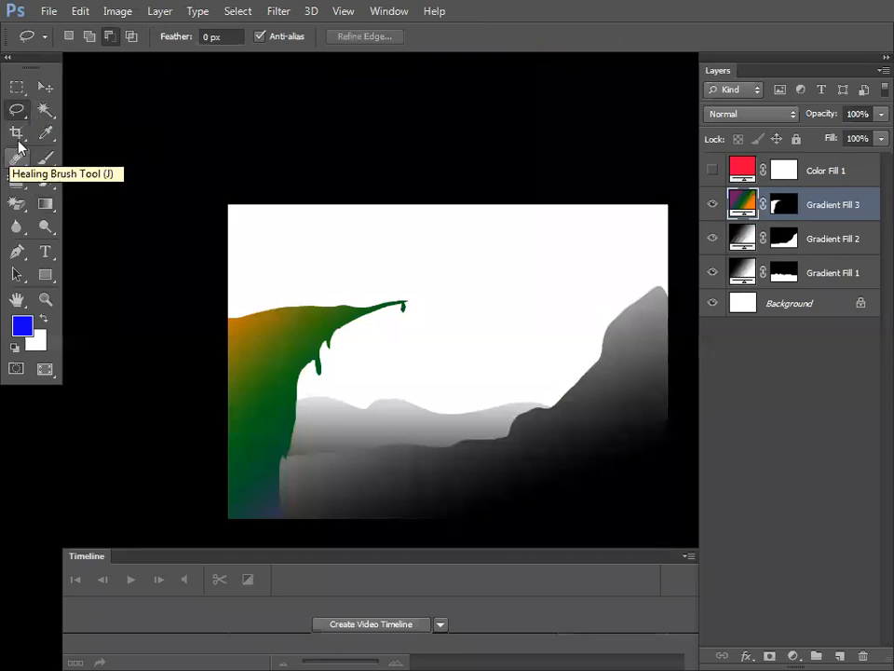
click(48, 162)
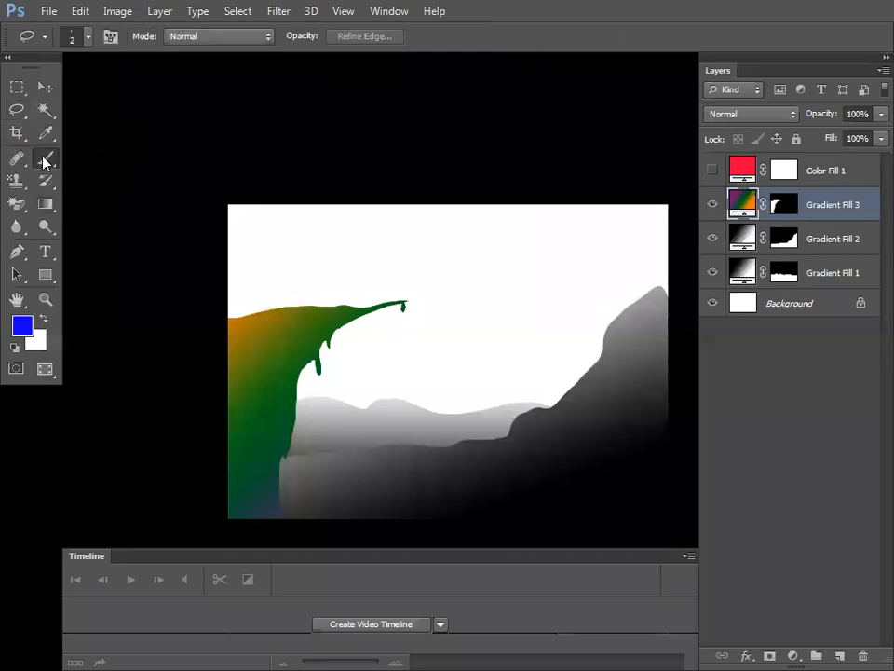
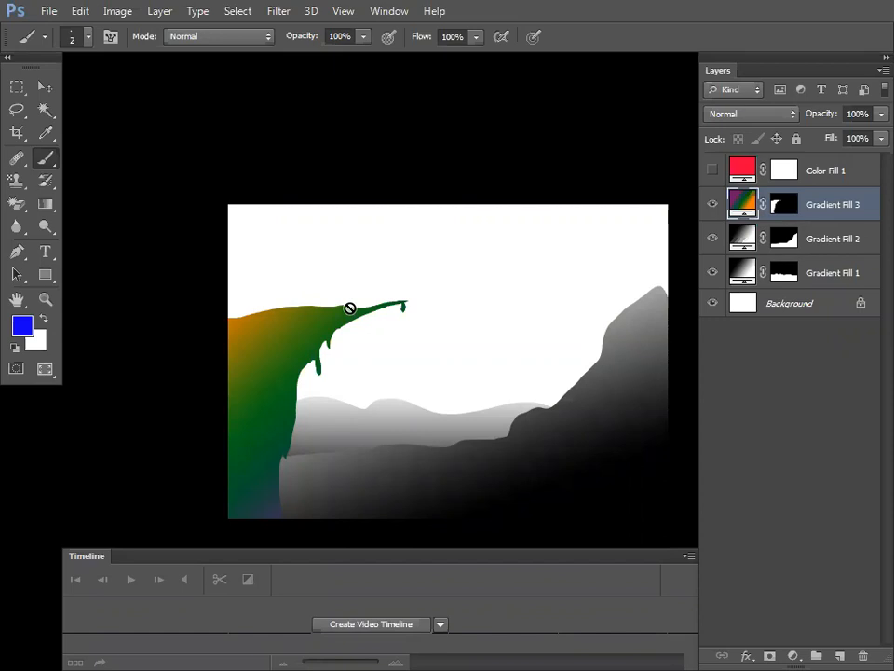
Step: Keep the regular Brush tool selected from its tool flyout
right_click(48, 159)
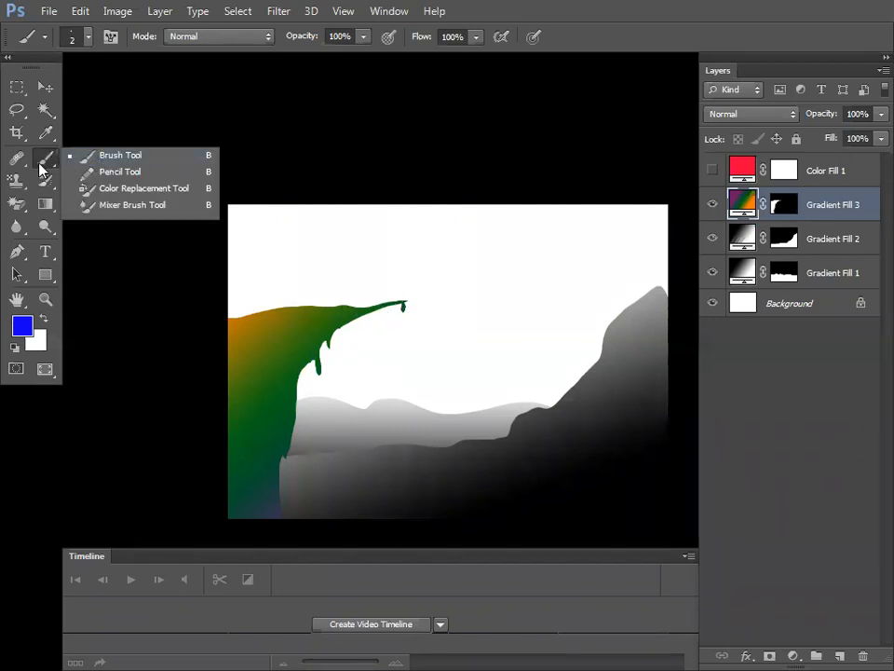
click(111, 159)
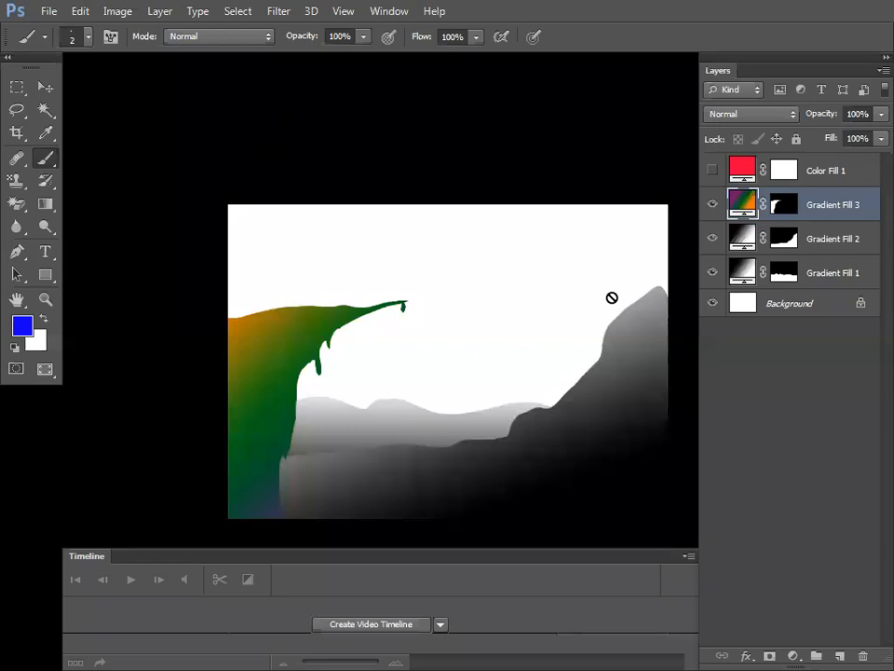
right_click(46, 164)
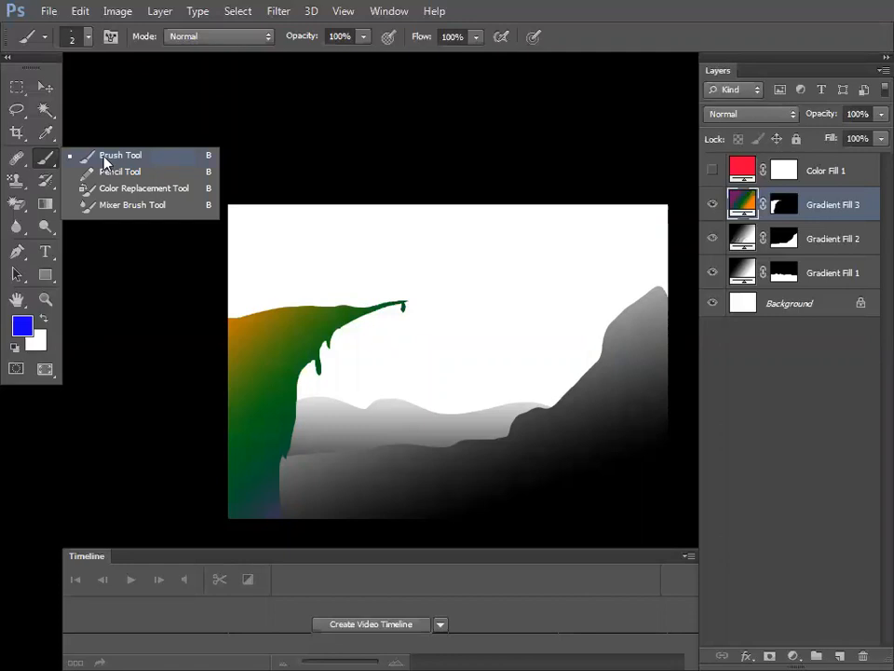
click(105, 156)
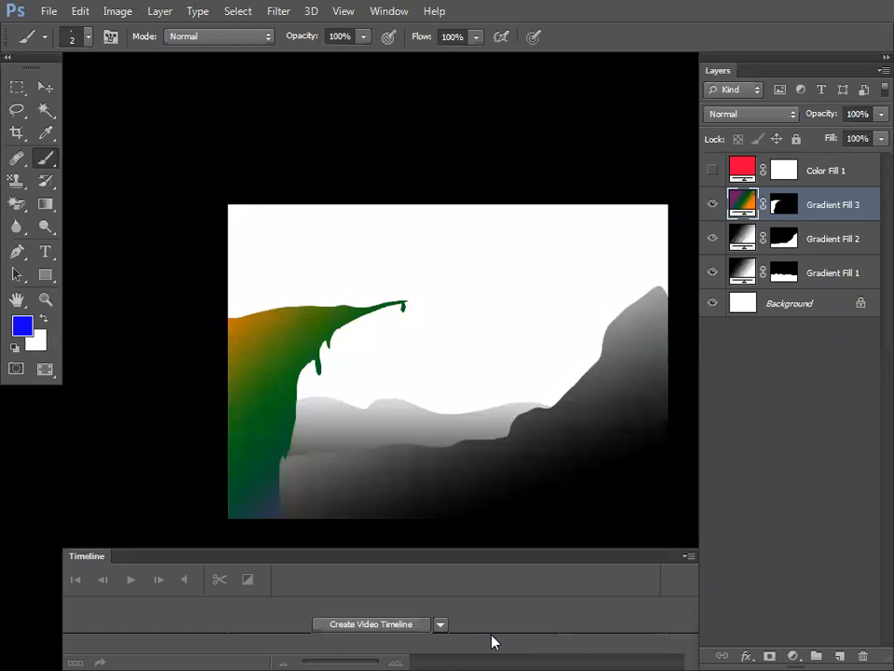
Step: Exit full-screen view, check the Paint comparison chart, and return to Photoshop
key(alt+Tab)
key(f)
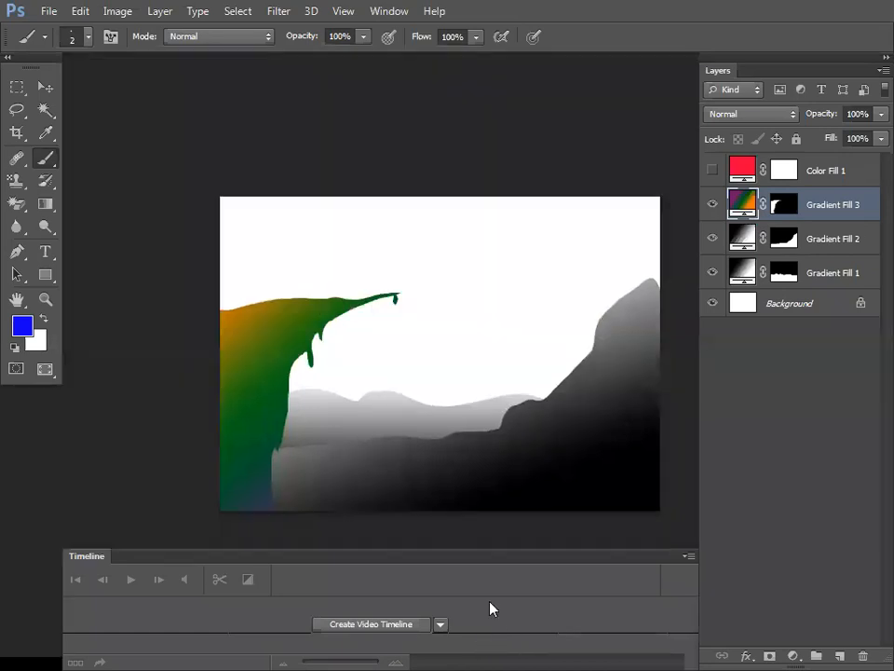
click(617, 652)
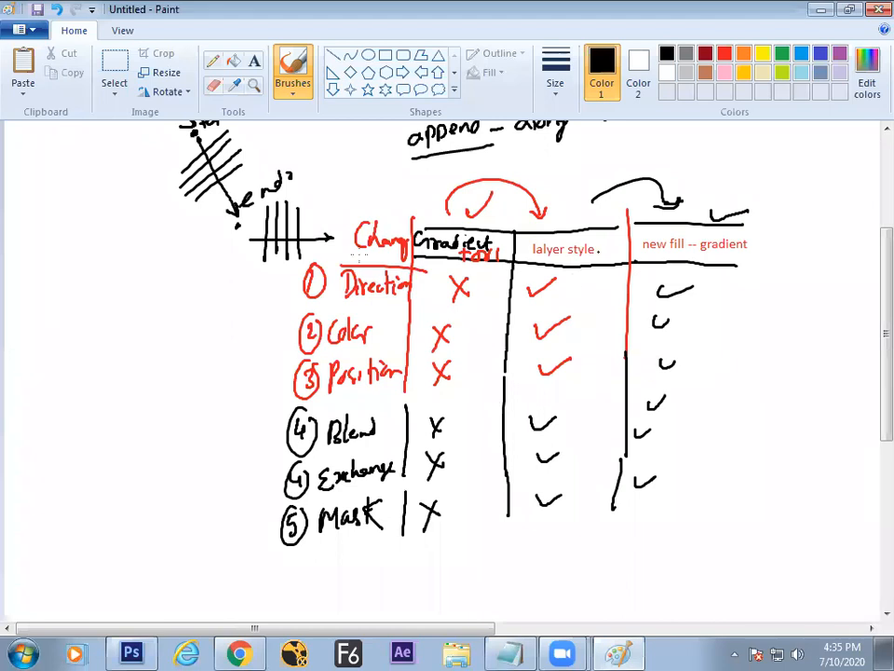
key(alt+Tab)
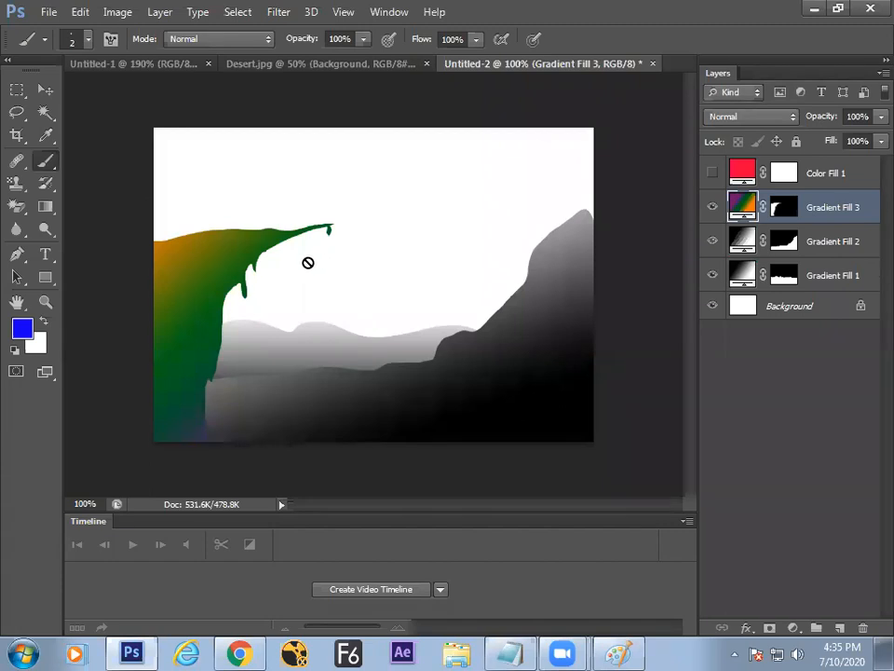
Step: Create a new document at Default Photoshop Size (7 by 5 inches)
key(ctrl+n)
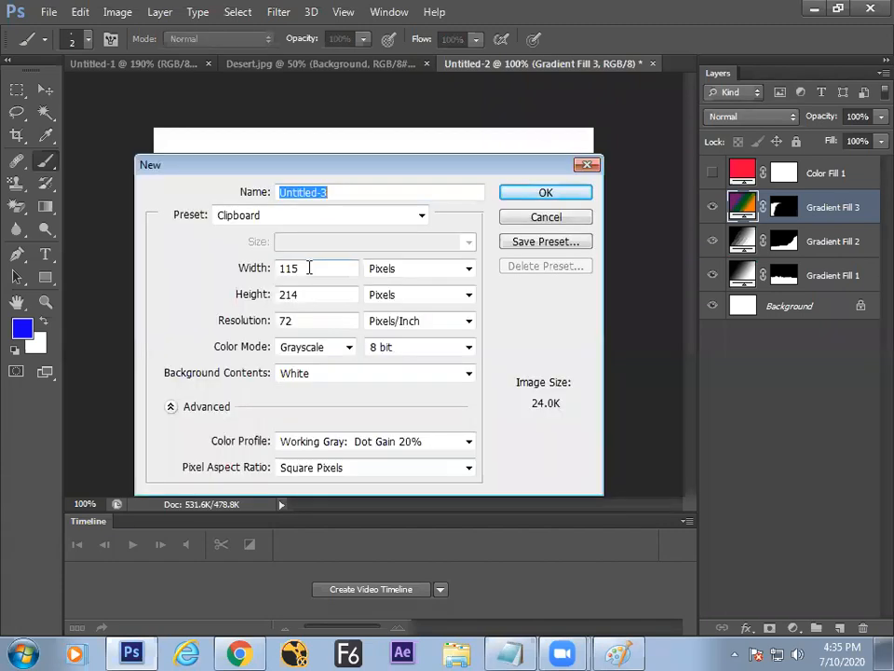
click(335, 217)
click(313, 248)
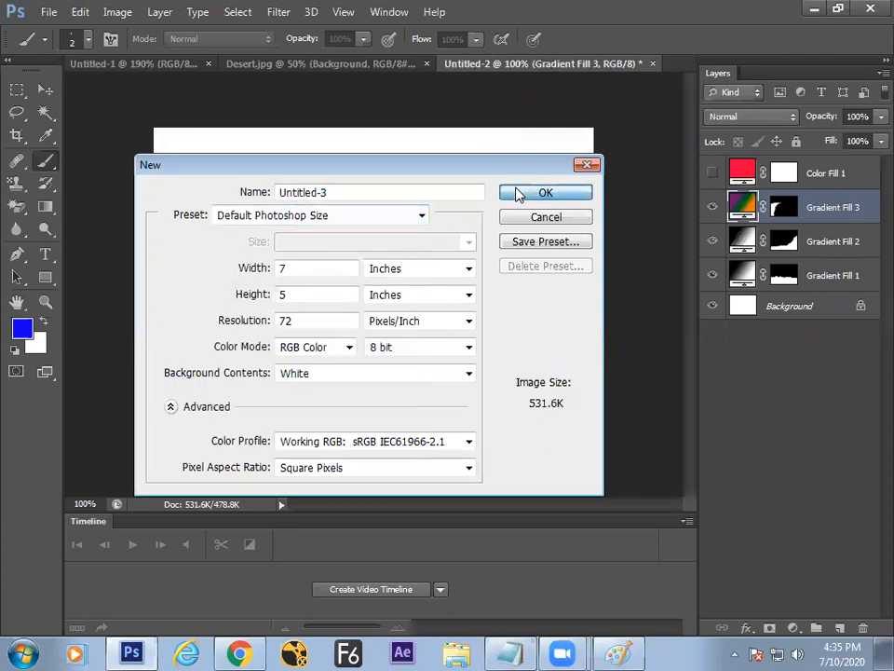
click(519, 193)
Step: On a new layer, fill a tall thin rectangle with blue and move the bar right
click(838, 628)
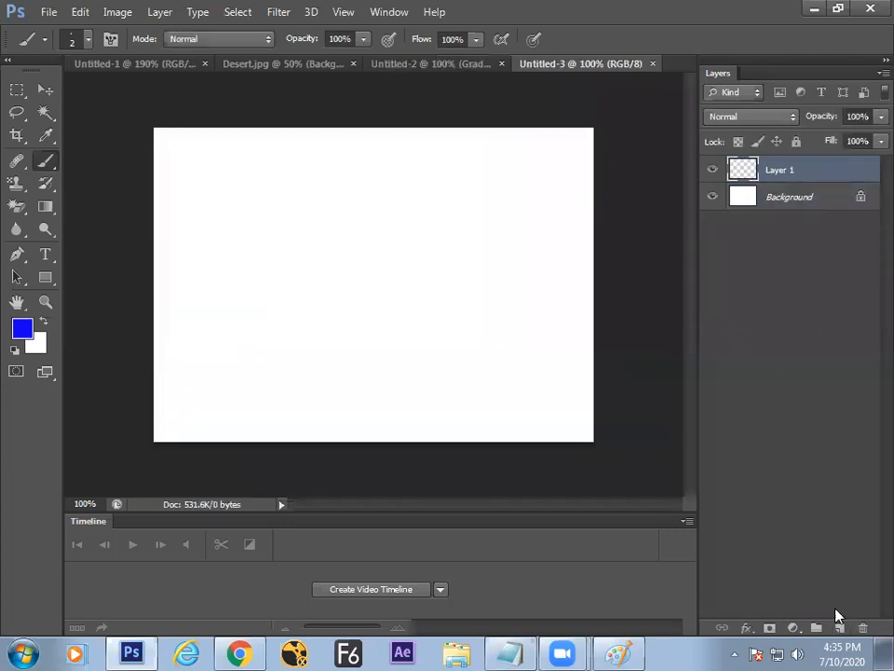
click(17, 89)
drag(252, 180, 266, 325)
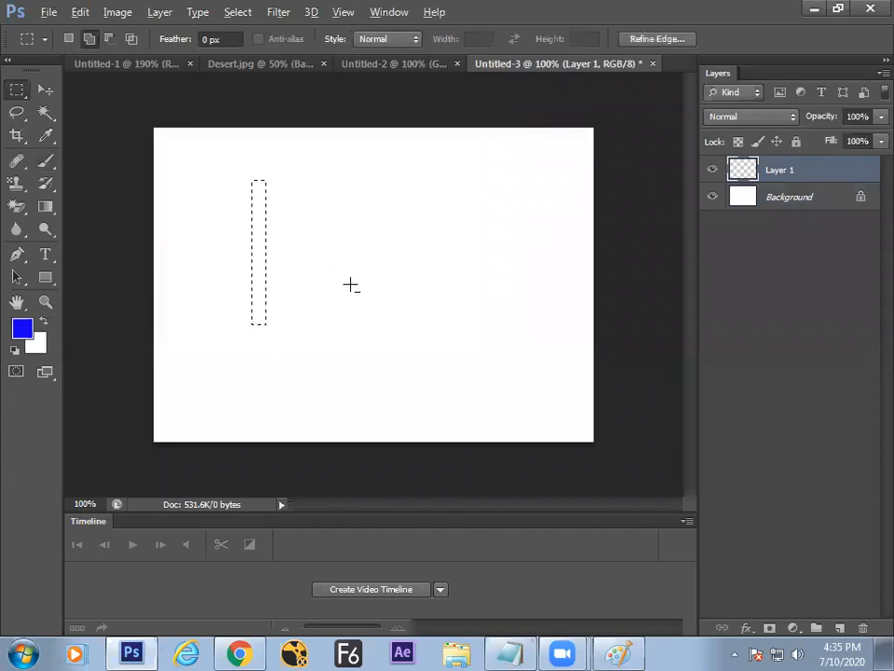
key(alt+BackSpace)
key(ctrl+d)
key(v)
drag(249, 225, 298, 227)
drag(308, 305, 305, 309)
Step: Try a gradient fade on the blue bar, then undo it
click(46, 207)
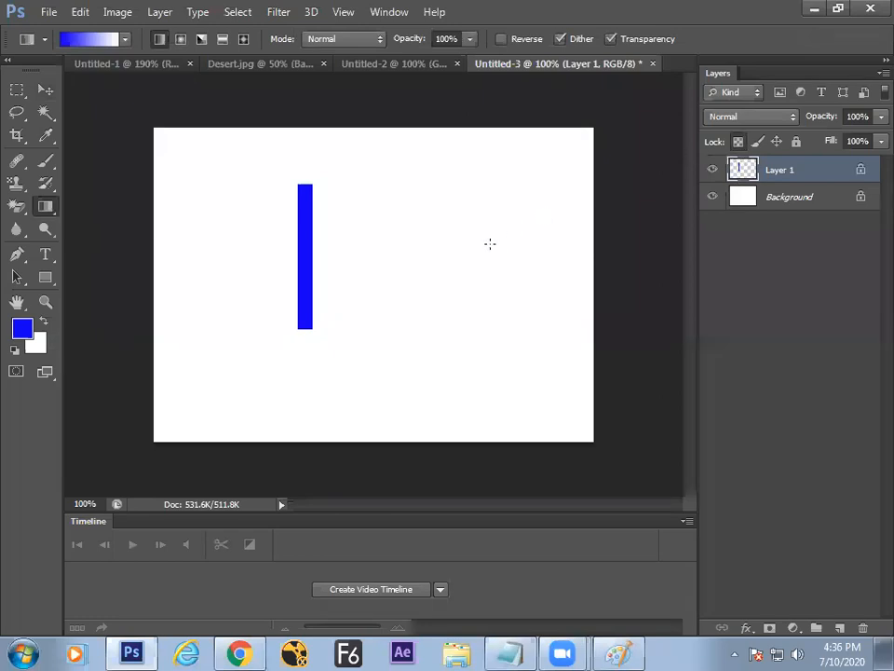
drag(304, 206, 281, 361)
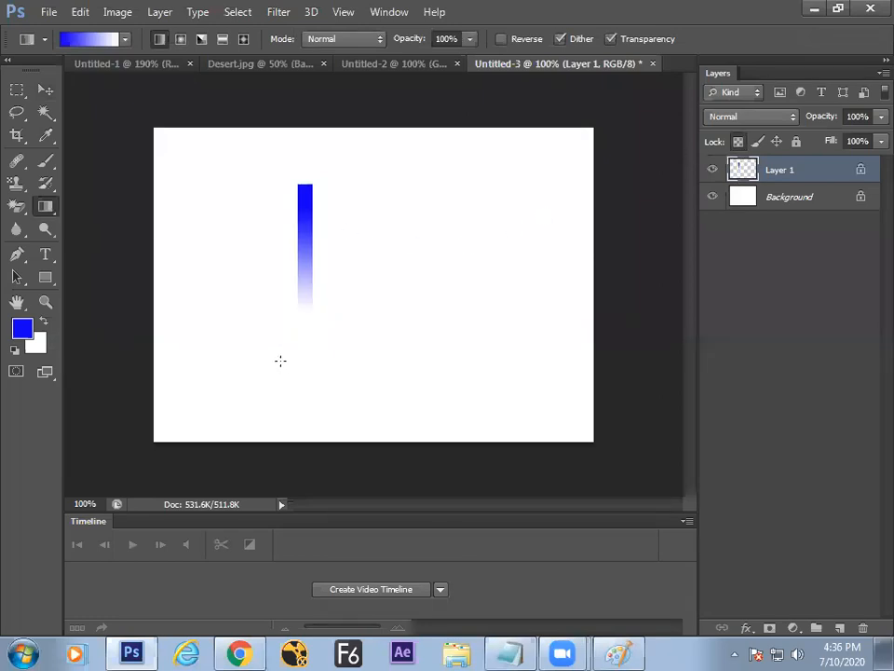
key(ctrl+z)
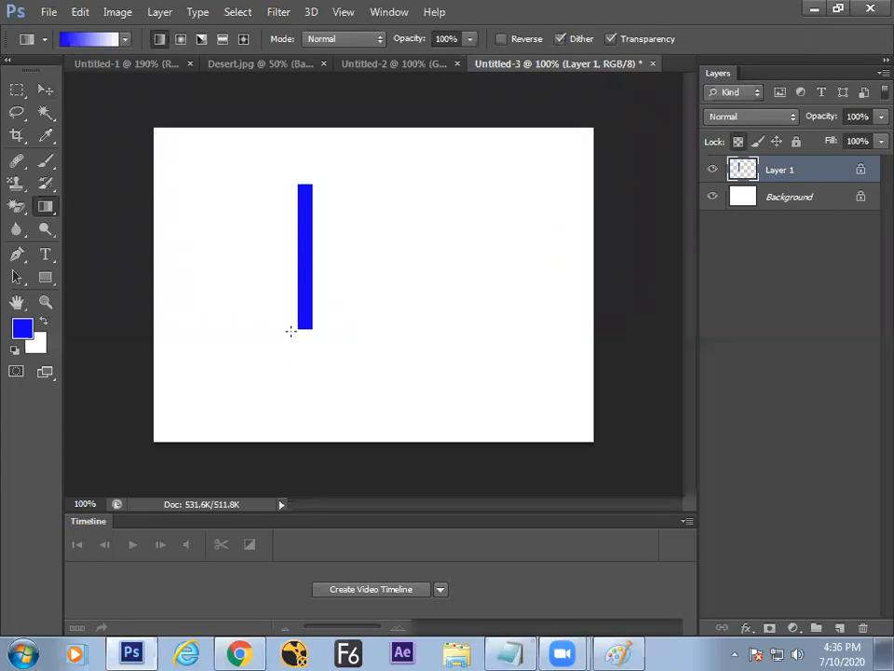
key(ctrl+alt+z)
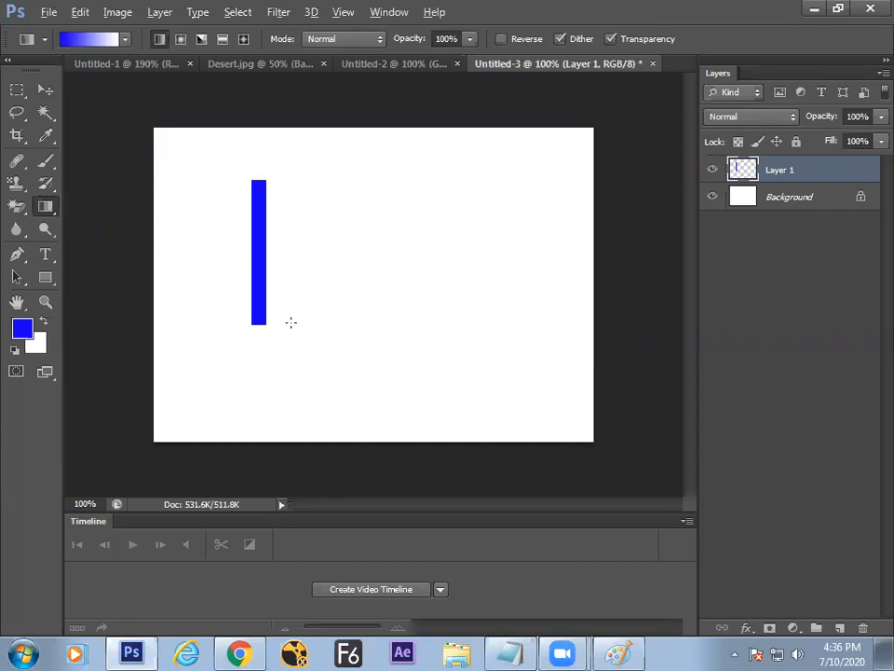
Step: Highlight the 'lalyer style' item in the gradient notes, then return to Photoshop
click(510, 652)
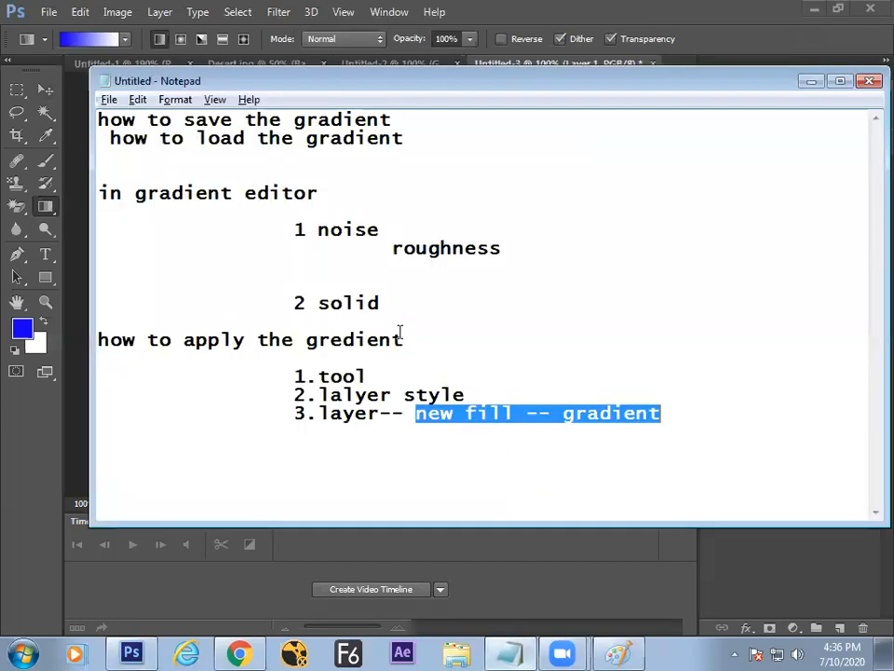
drag(317, 394, 468, 388)
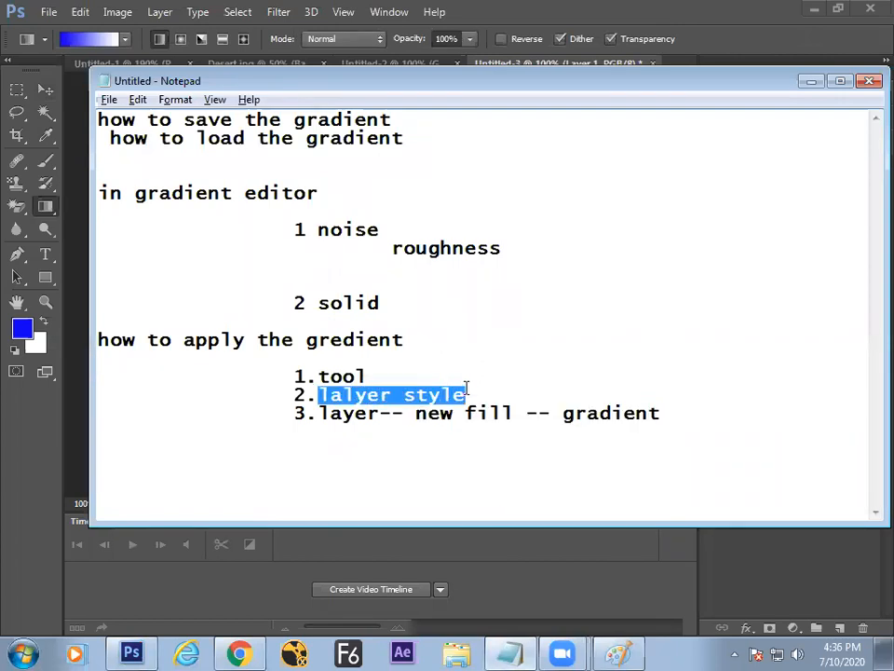
key(alt+Tab)
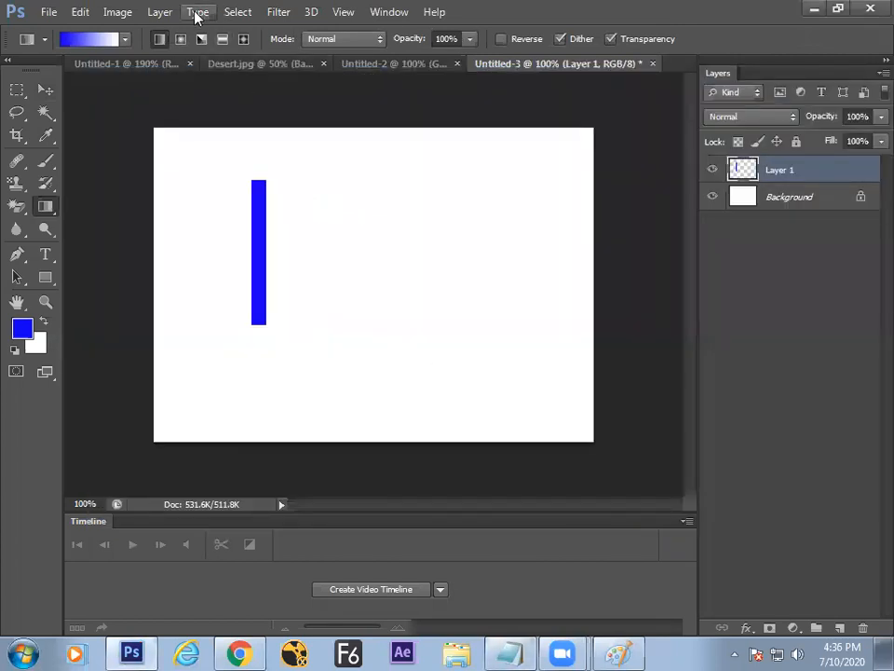
Step: Apply a default black-to-white Gradient Overlay layer style to the blue bar
click(159, 11)
mouse_move(183, 154)
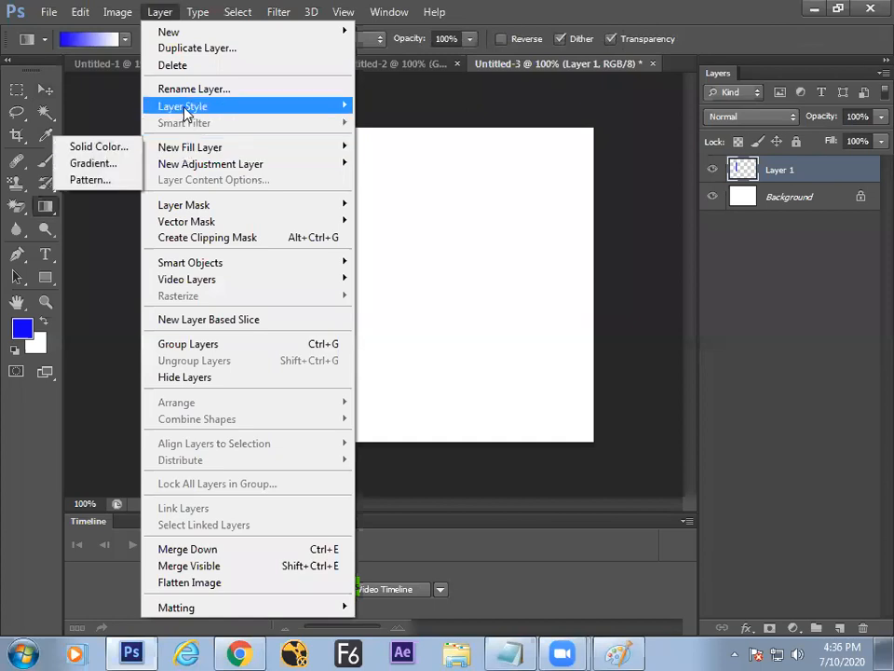
mouse_move(187, 109)
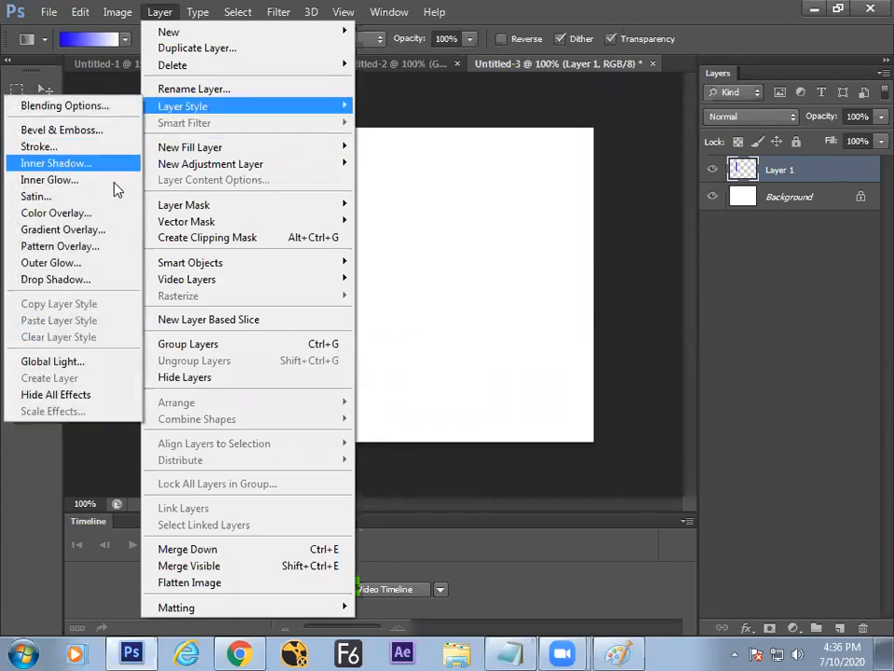
click(98, 231)
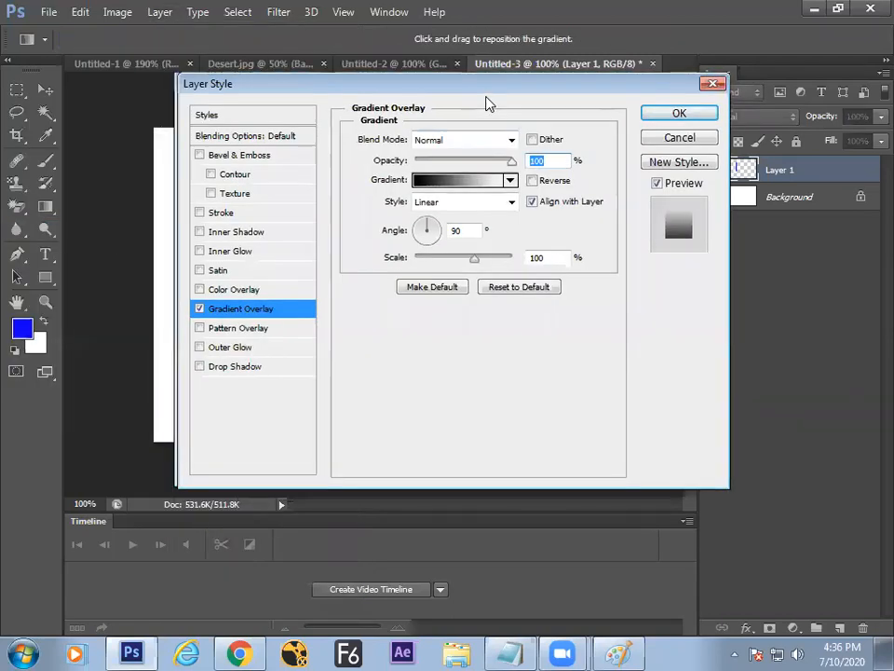
drag(485, 102, 737, 172)
drag(274, 234, 417, 217)
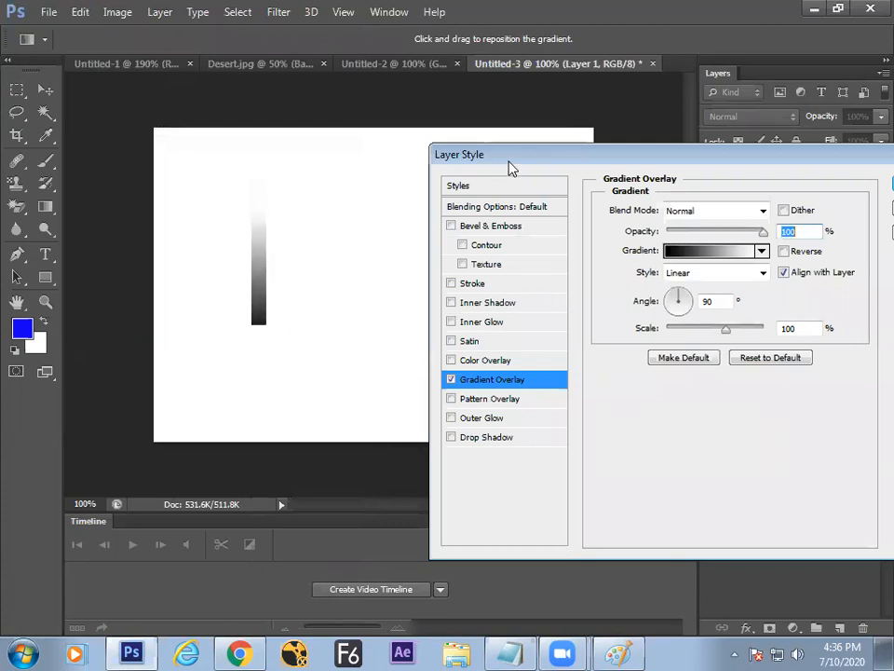
drag(501, 169, 389, 181)
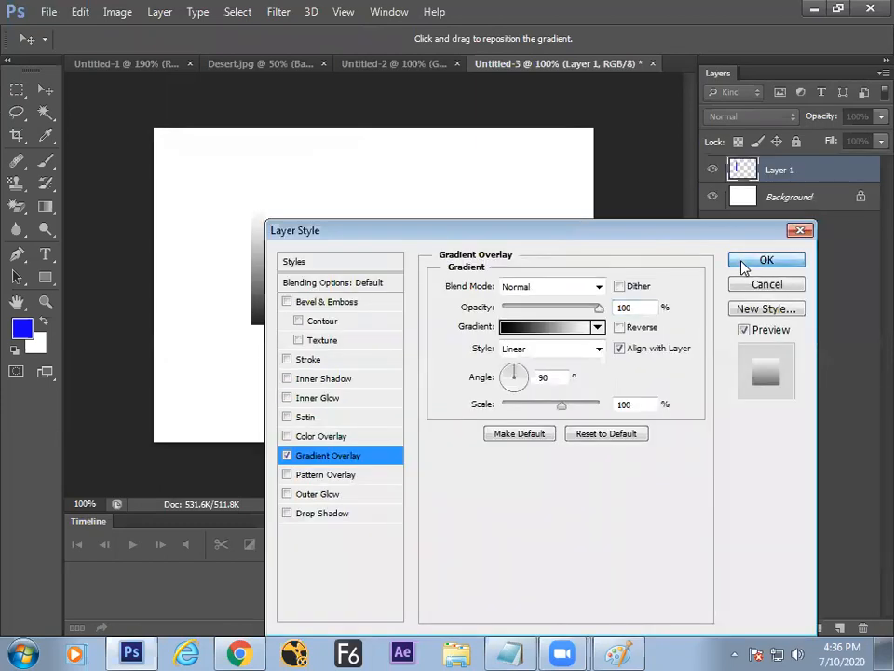
click(743, 268)
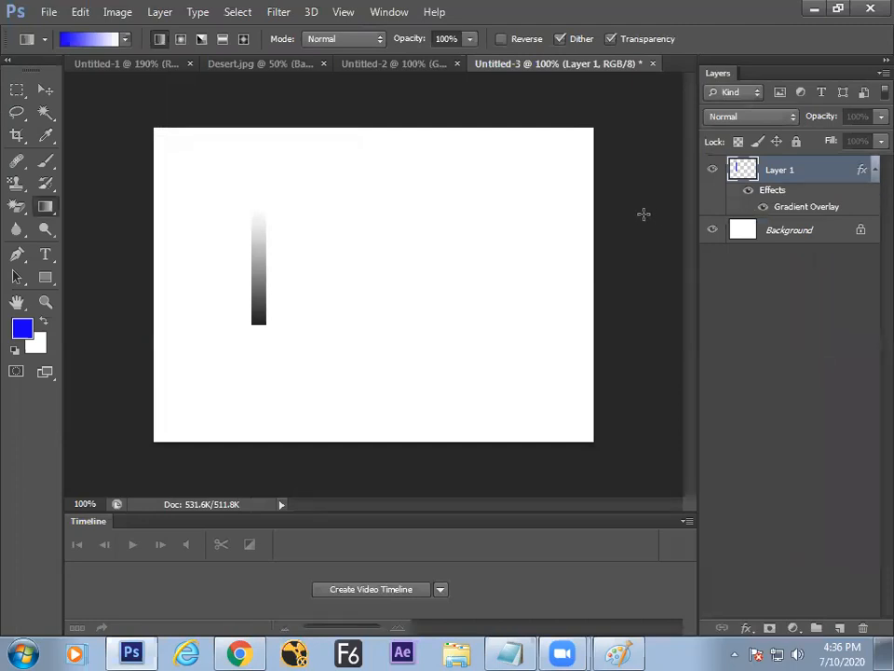
Step: Toggle the gradient overlay off and on, then move the bar right
click(749, 191)
click(750, 192)
click(46, 89)
drag(261, 270, 313, 300)
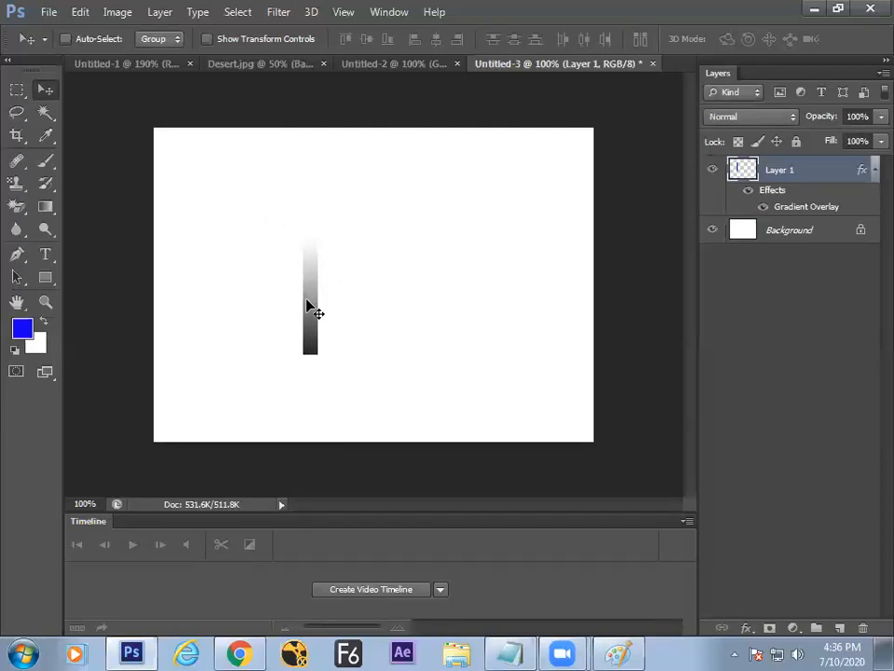
Step: Fill a lasso-drawn branch off the bar's top to form the letter r
click(16, 112)
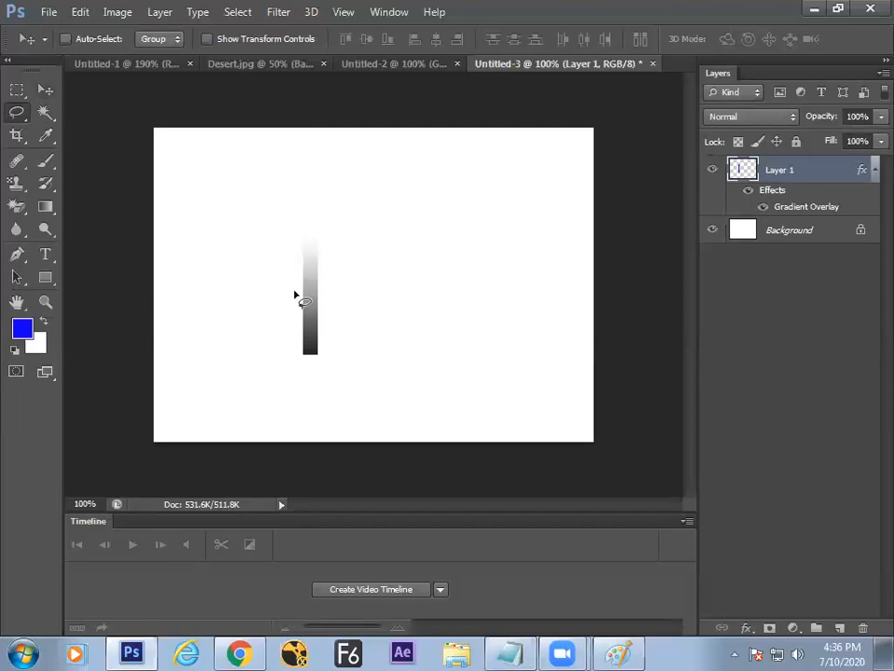
mouse_move(315, 304)
mouse_down()
mouse_move(360, 277)
mouse_move(358, 261)
mouse_move(345, 258)
mouse_move(316, 276)
mouse_move(329, 235)
mouse_move(306, 250)
mouse_move(314, 294)
mouse_up()
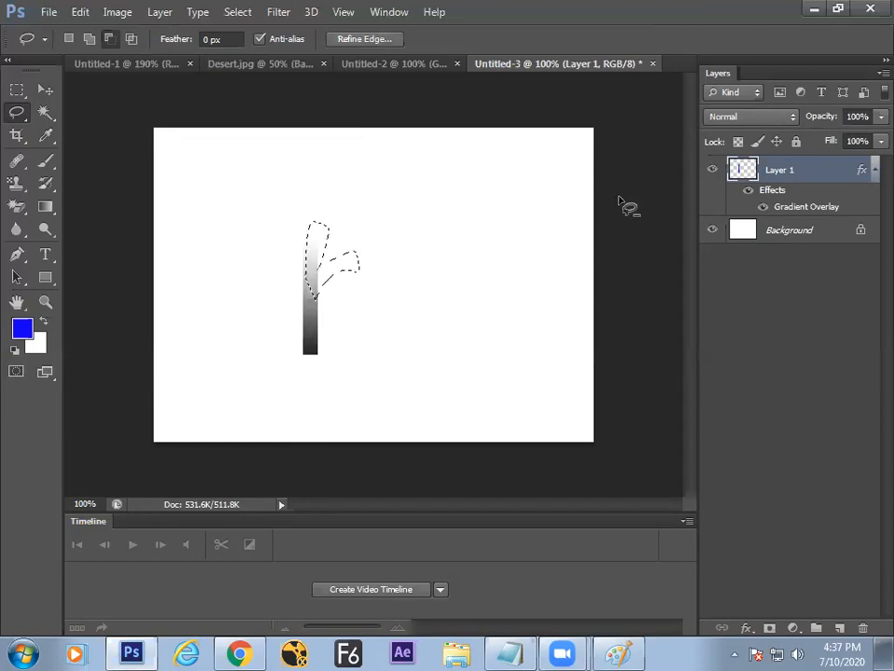
key(alt+BackSpace)
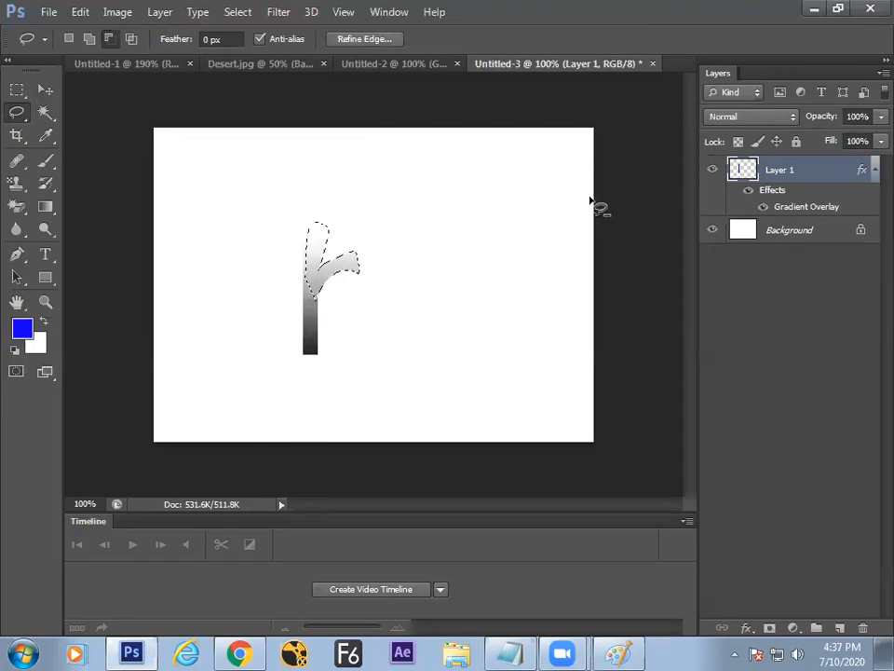
key(ctrl+d)
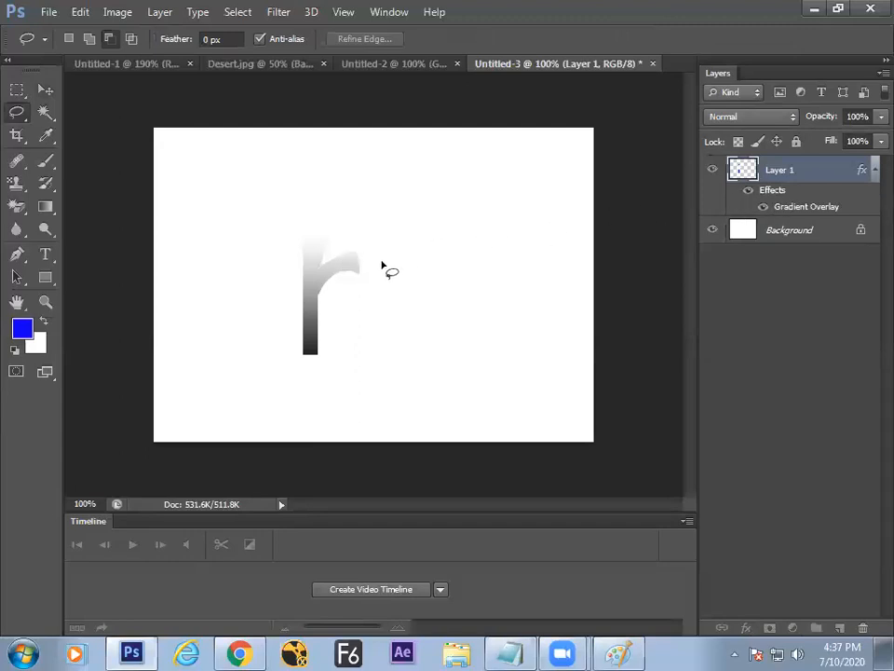
Step: Reposition the r's Gradient Overlay so it shades from black at the base to white on top
double_click(781, 192)
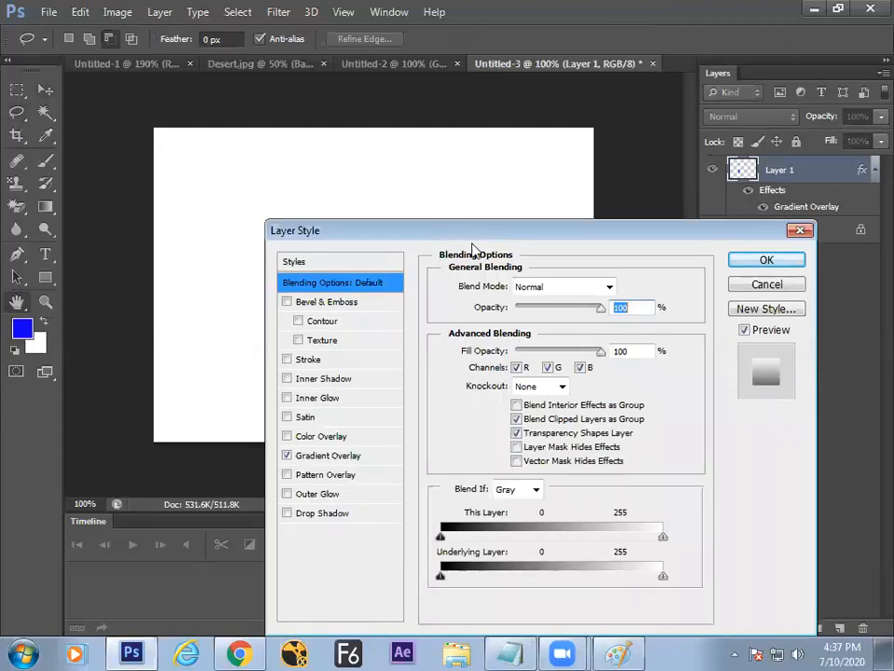
drag(479, 236, 707, 221)
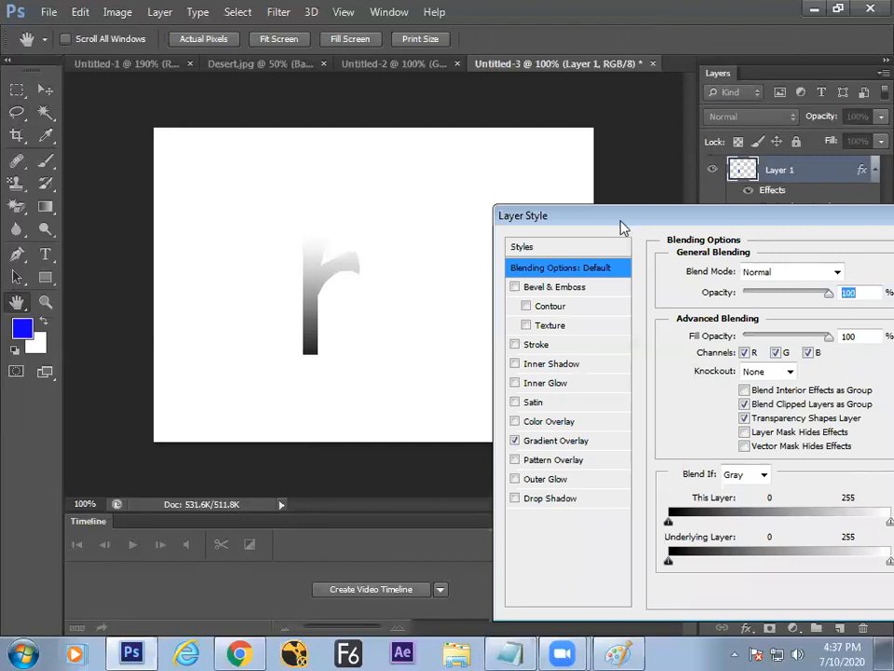
drag(626, 220, 602, 186)
click(549, 406)
drag(343, 272, 376, 244)
drag(646, 191, 435, 189)
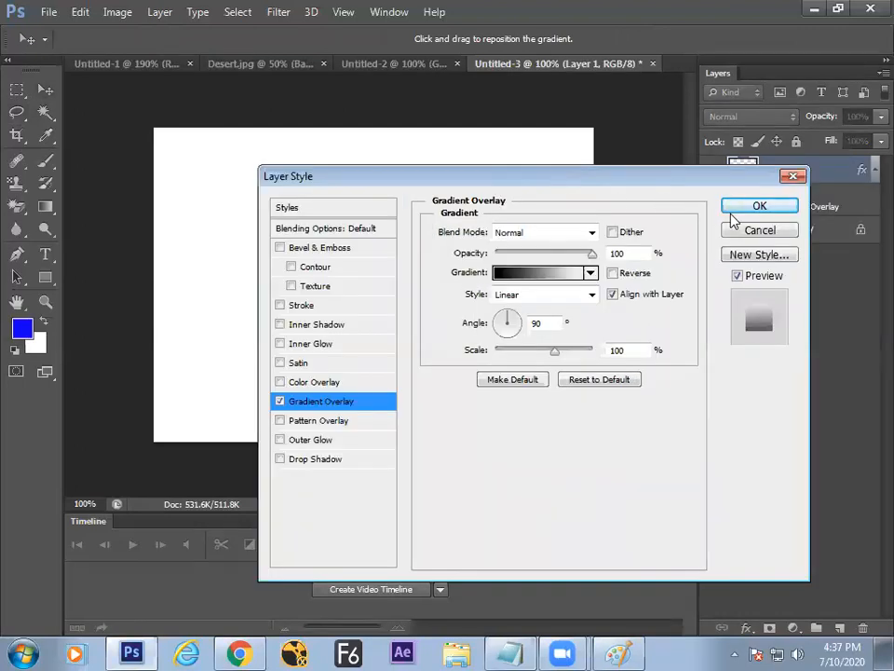
click(726, 209)
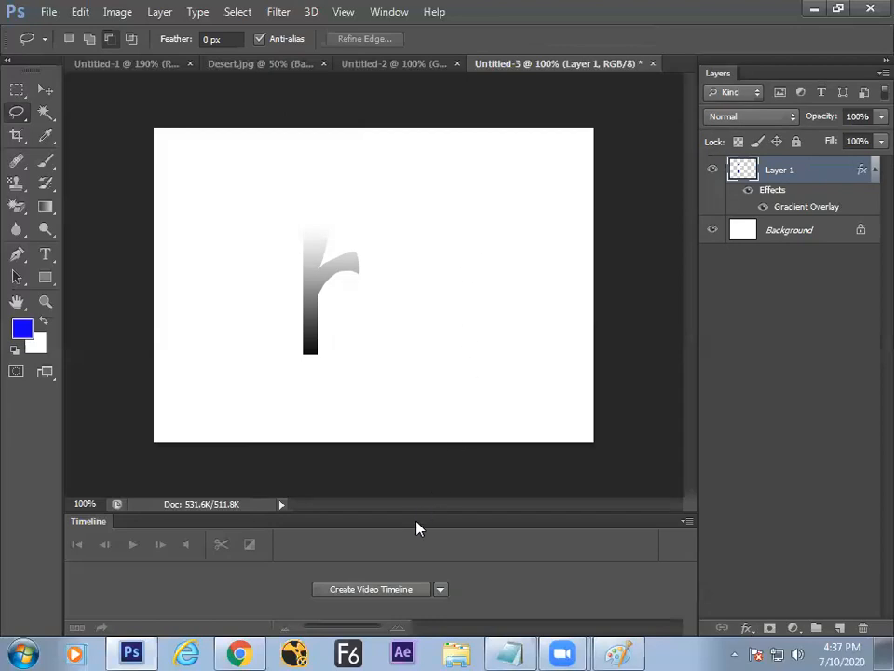
Step: Insert a blank line after '1.tool' in the Notepad gradient notes
click(512, 653)
click(373, 363)
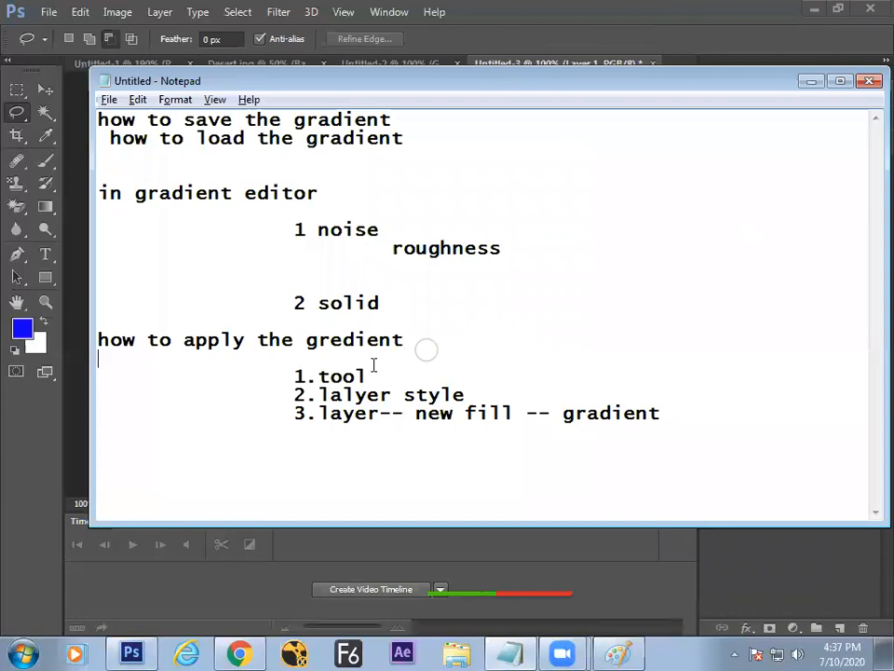
click(372, 375)
key(Return)
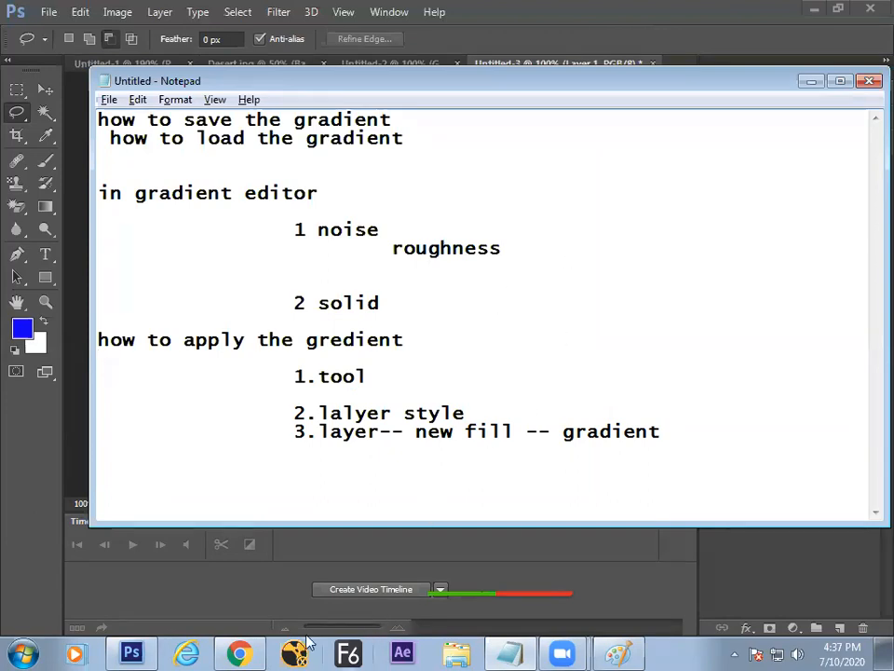
Step: Back in Photoshop, pick the Paint Bucket tool from the Gradient flyout
click(149, 643)
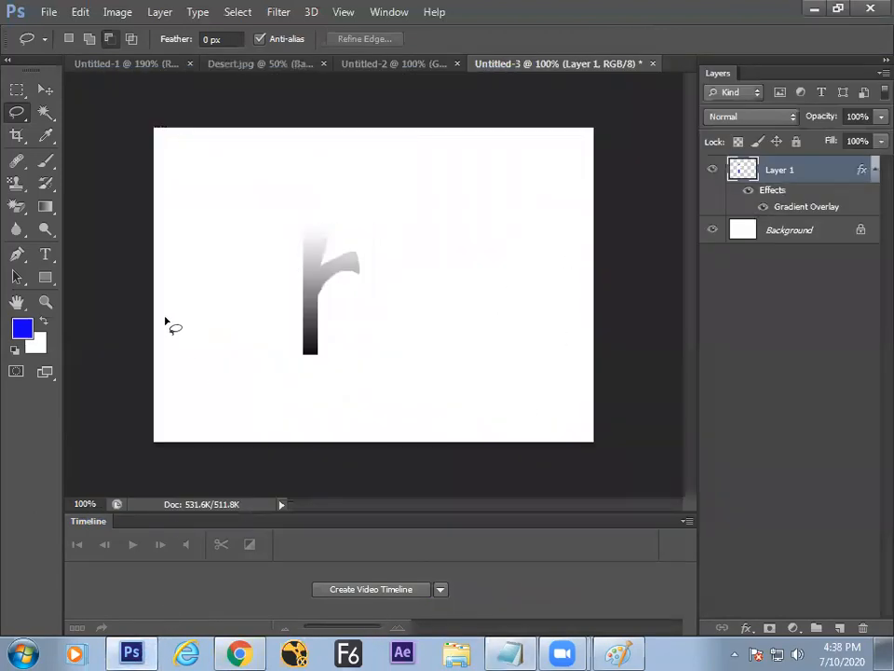
click(58, 208)
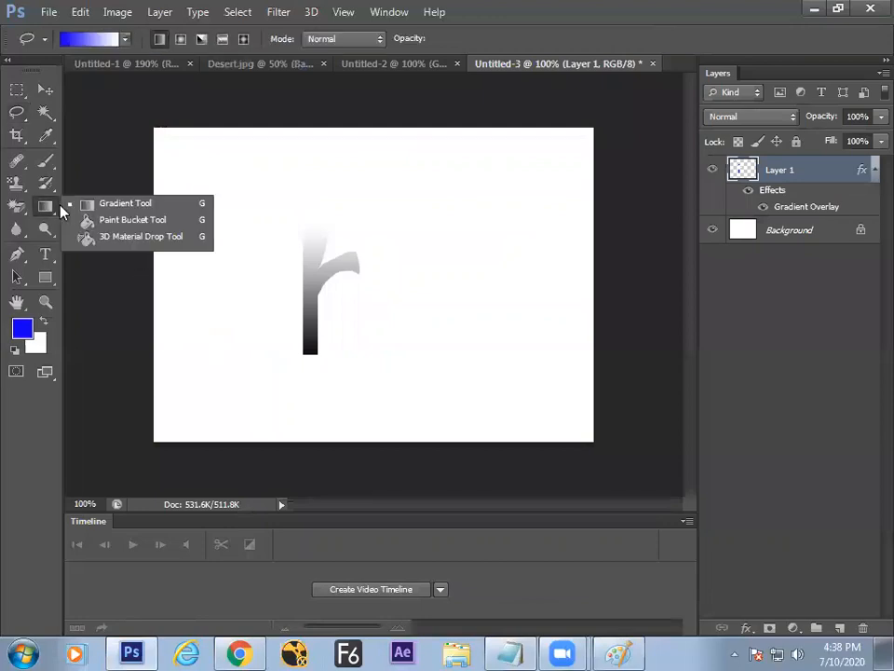
click(121, 221)
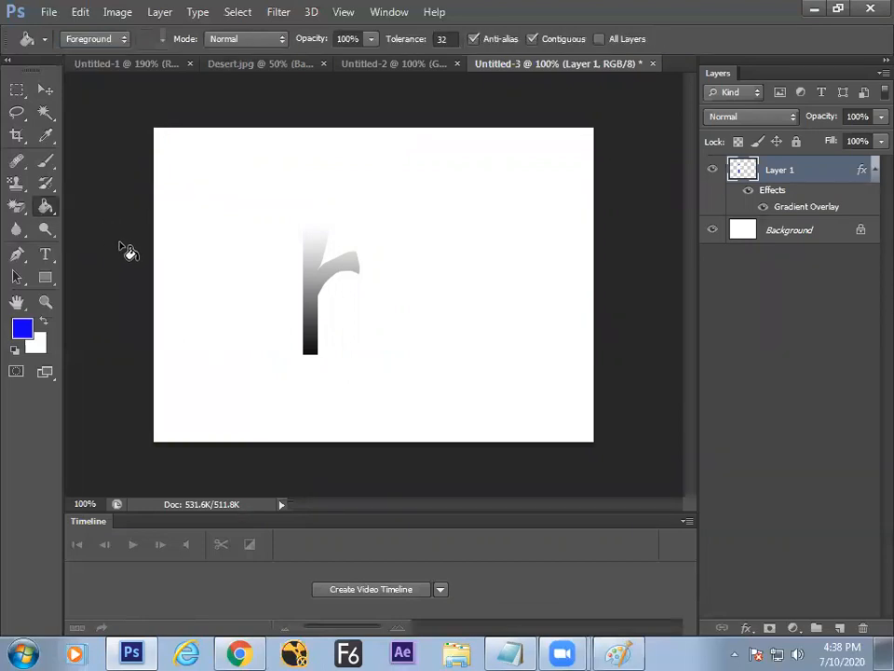
Step: Try a black flood fill on the Paint whiteboard, undo it, and keep Photoshop's Paint Bucket
click(617, 652)
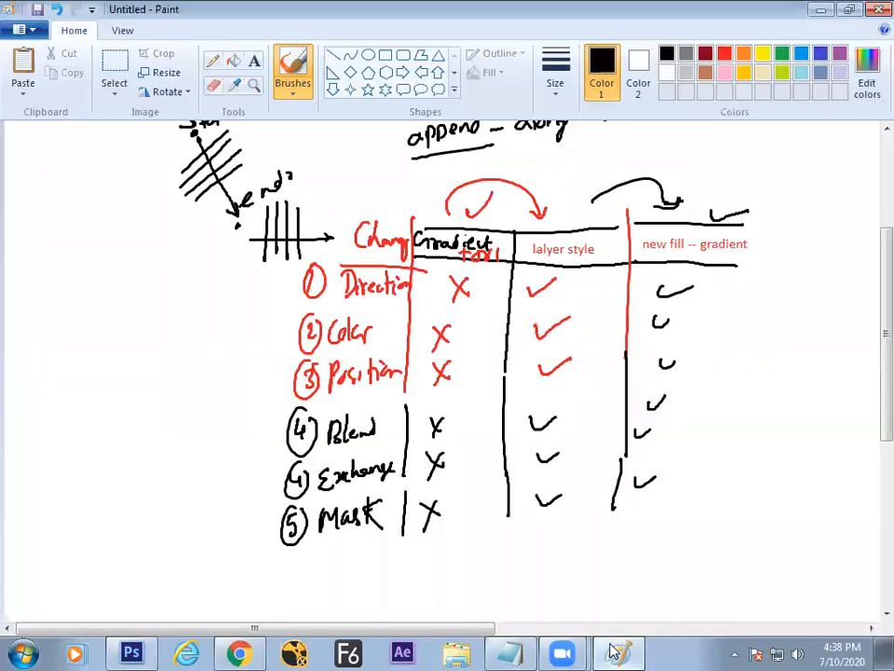
click(233, 64)
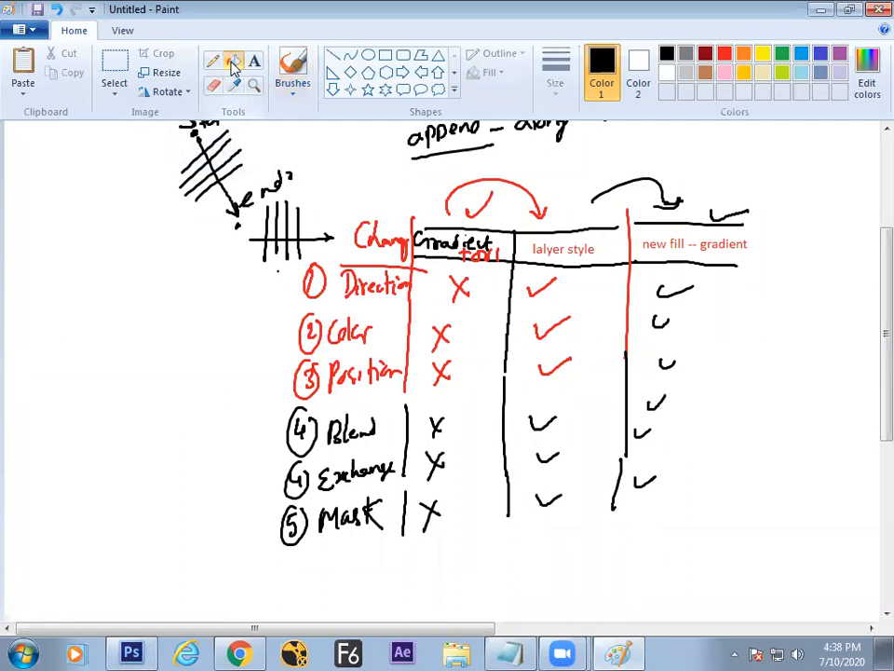
click(110, 279)
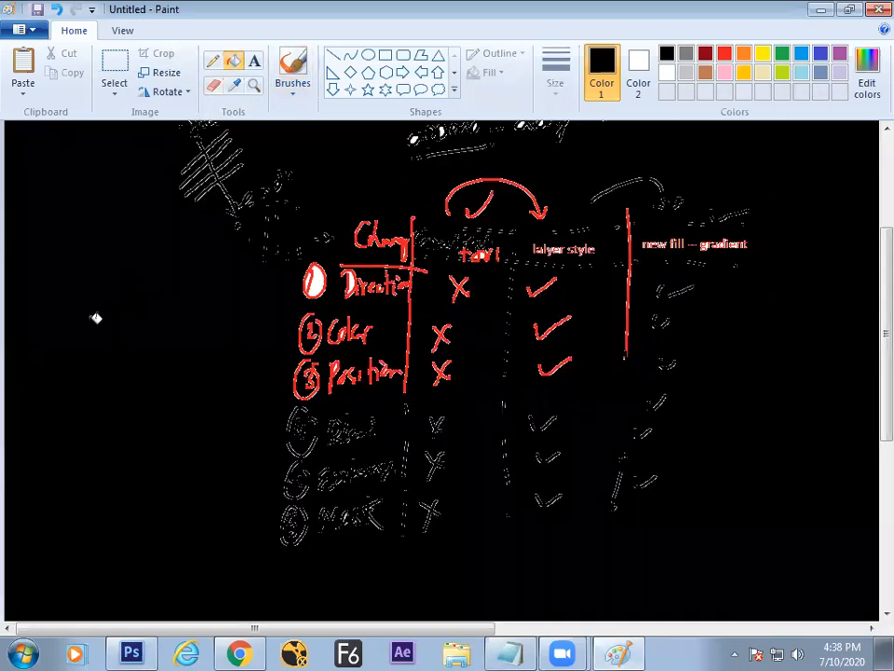
key(ctrl+z)
key(alt+Tab)
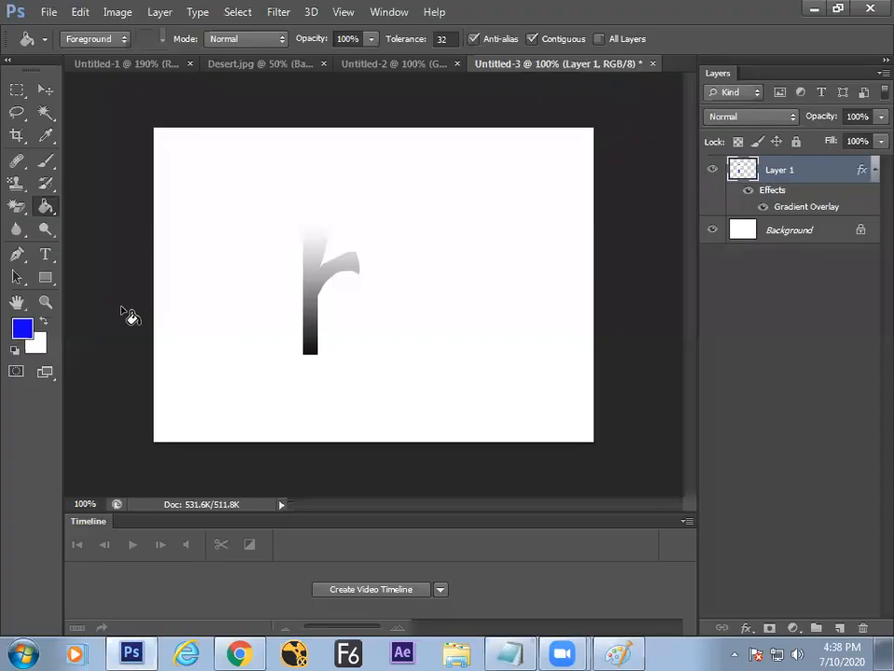
click(45, 206)
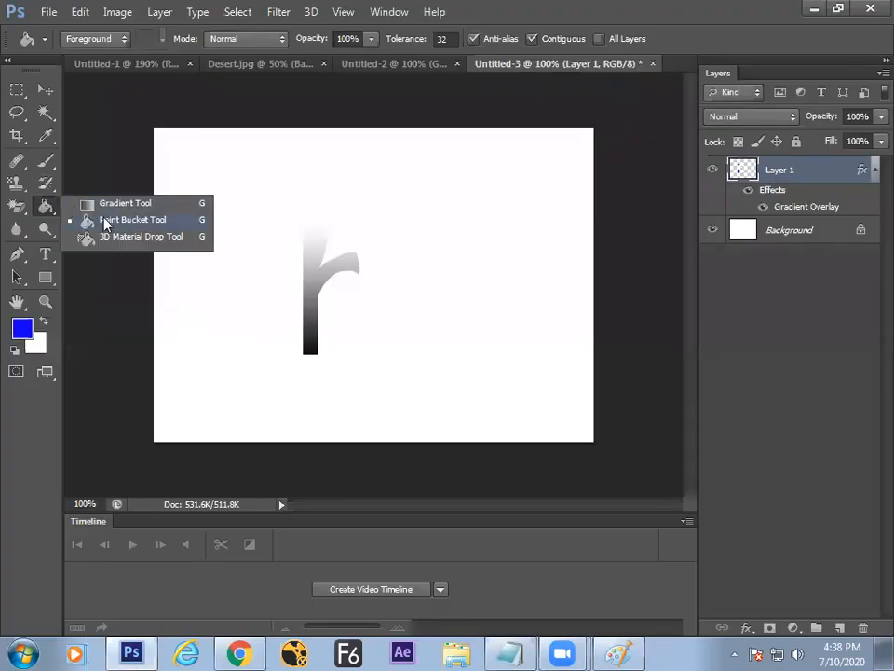
click(122, 222)
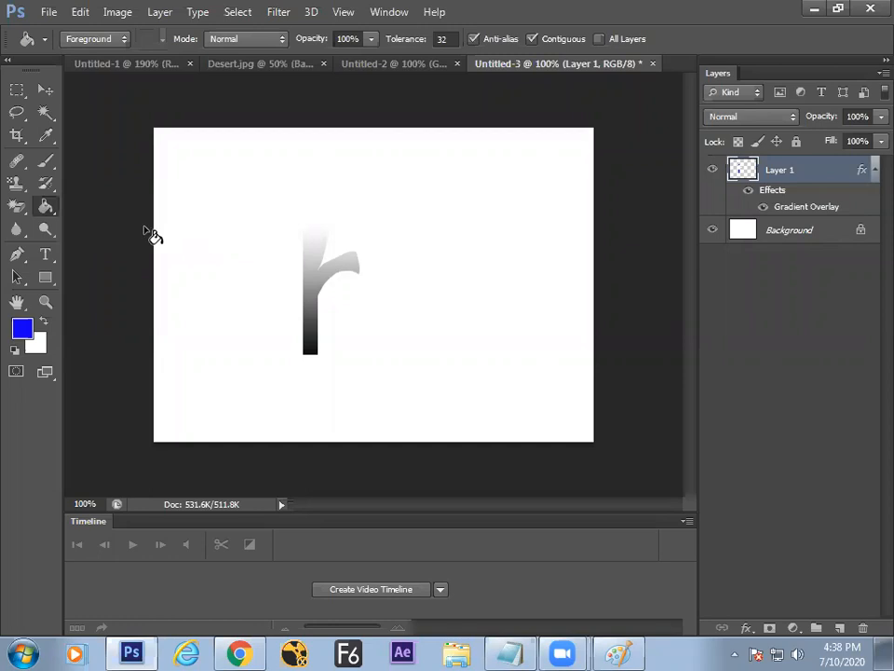
Step: Create a Default Photoshop Size document and draw an elliptical selection in its upper left
key(ctrl+n)
click(270, 214)
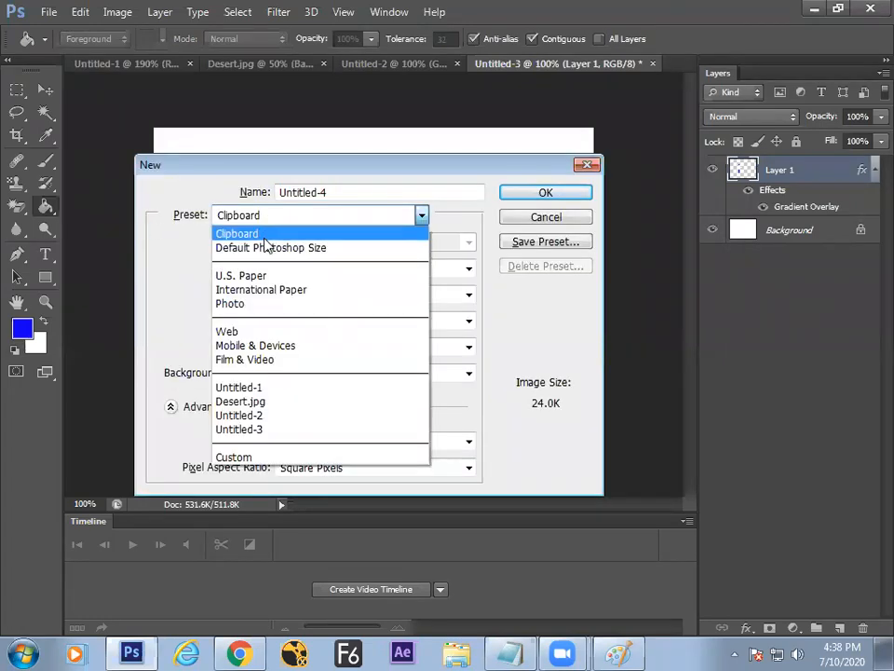
click(266, 247)
key(Return)
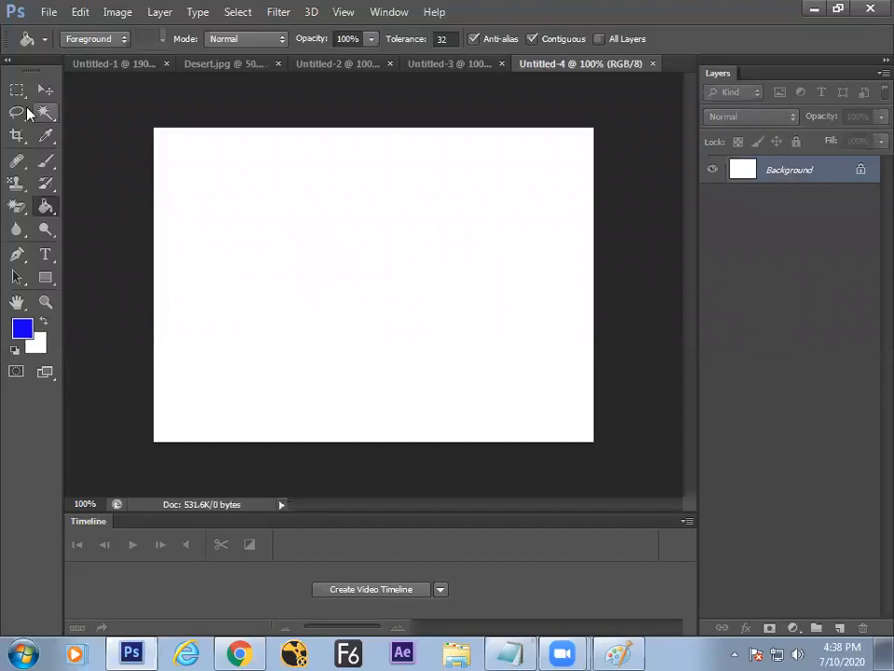
click(17, 90)
click(82, 105)
drag(229, 187, 284, 244)
Step: Fill the oval with the blue foreground colour via Edit > Fill, then undo it
click(80, 12)
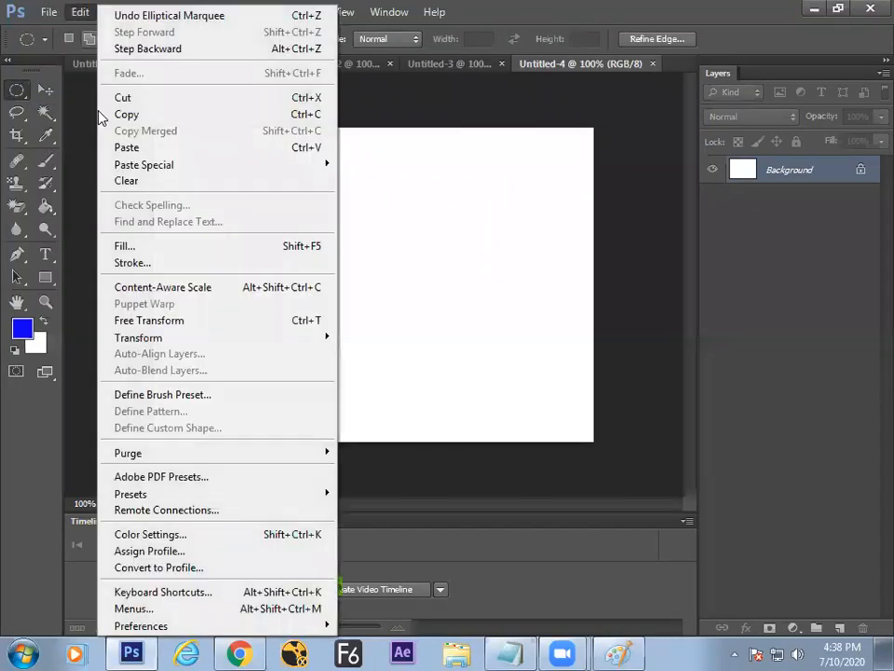
click(121, 247)
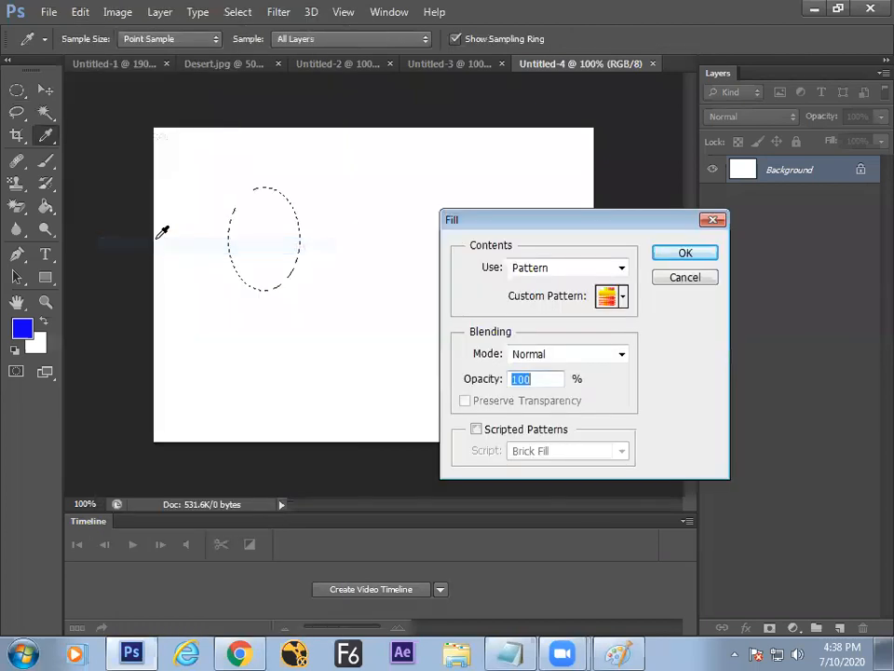
click(564, 270)
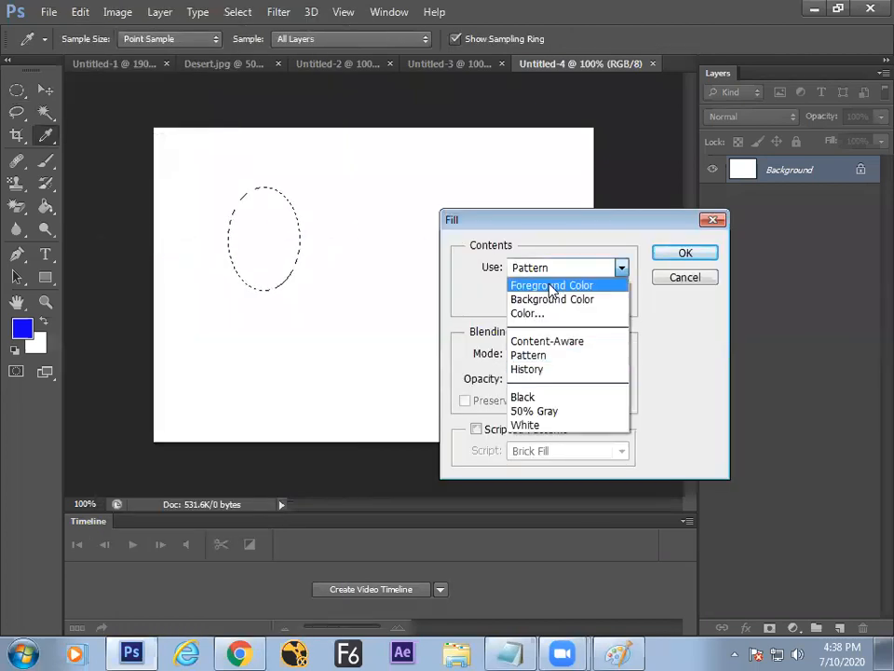
click(551, 289)
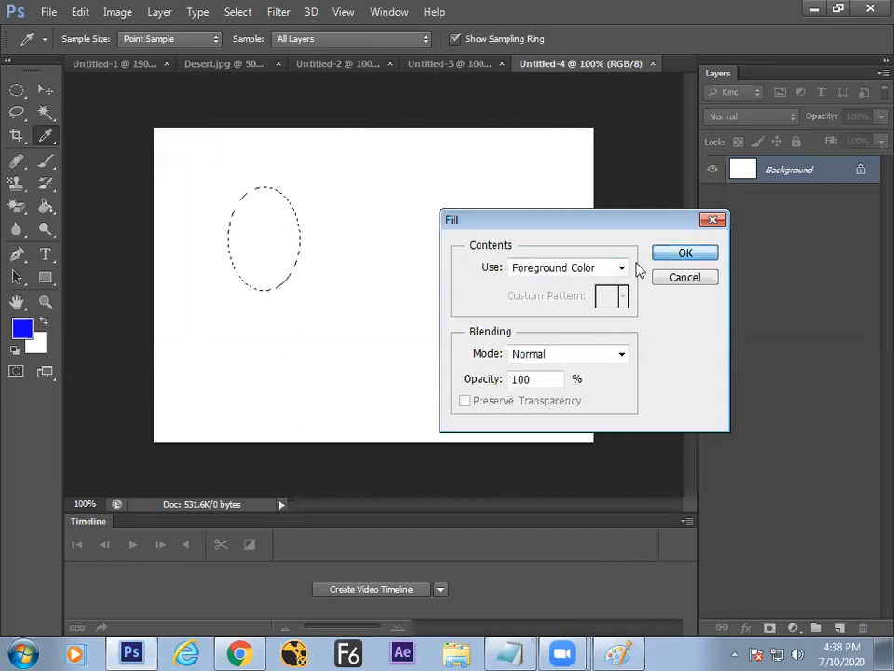
click(684, 253)
key(ctrl+z)
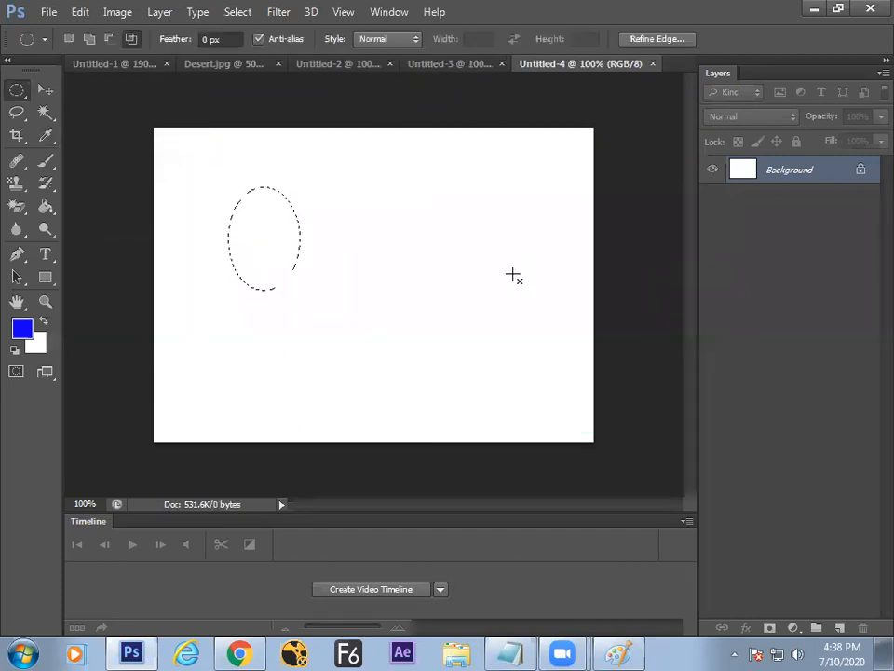
Step: Paint-bucket the oval selection with the blue foreground colour
click(47, 207)
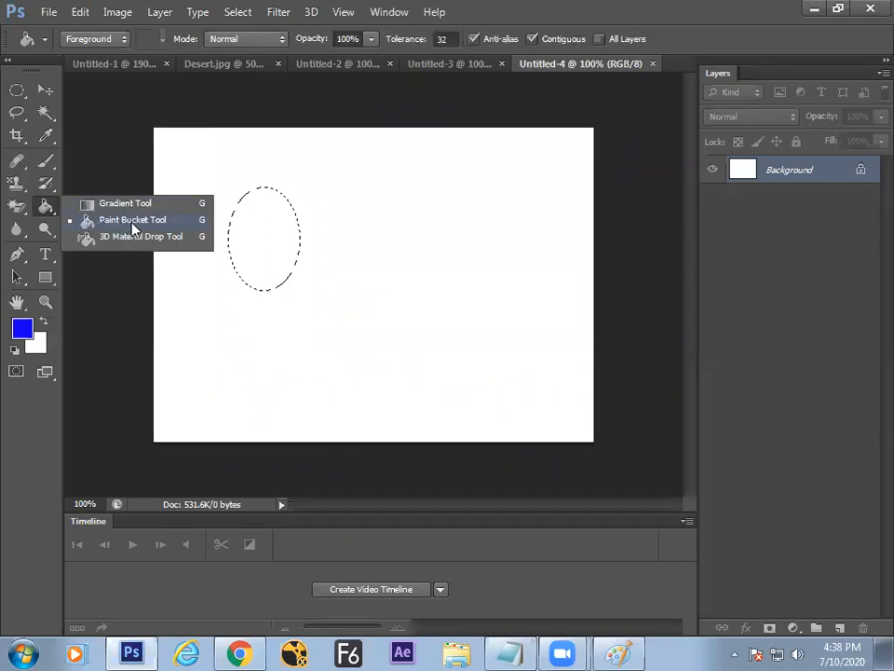
click(132, 221)
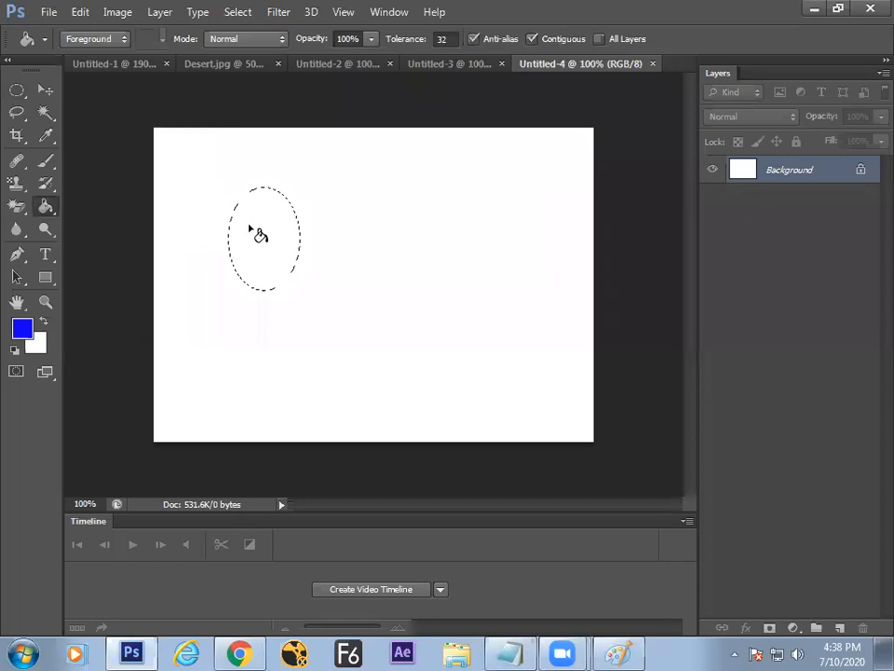
click(249, 228)
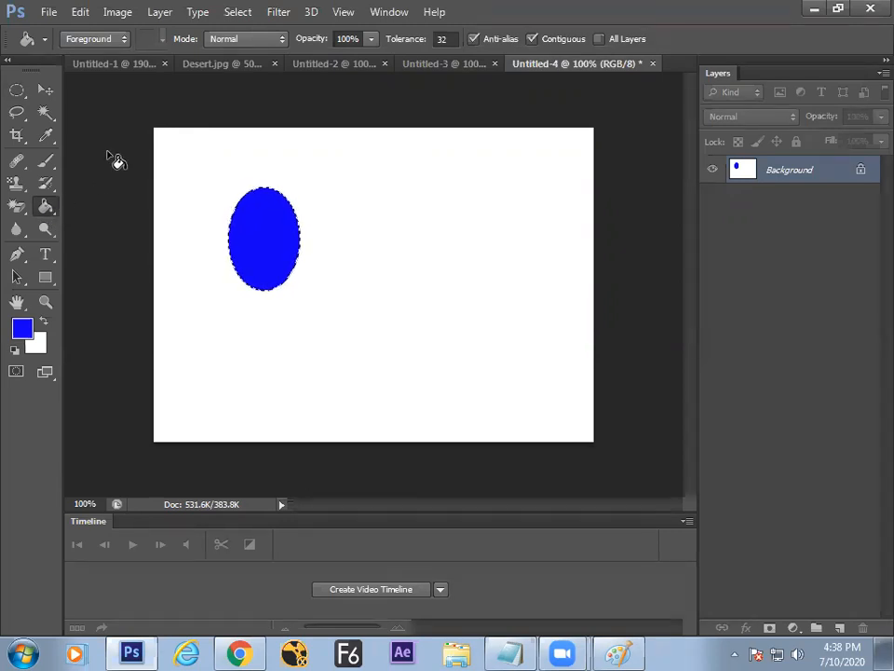
Step: Deselect the oval and change the foreground colour from blue to red
key(ctrl+d)
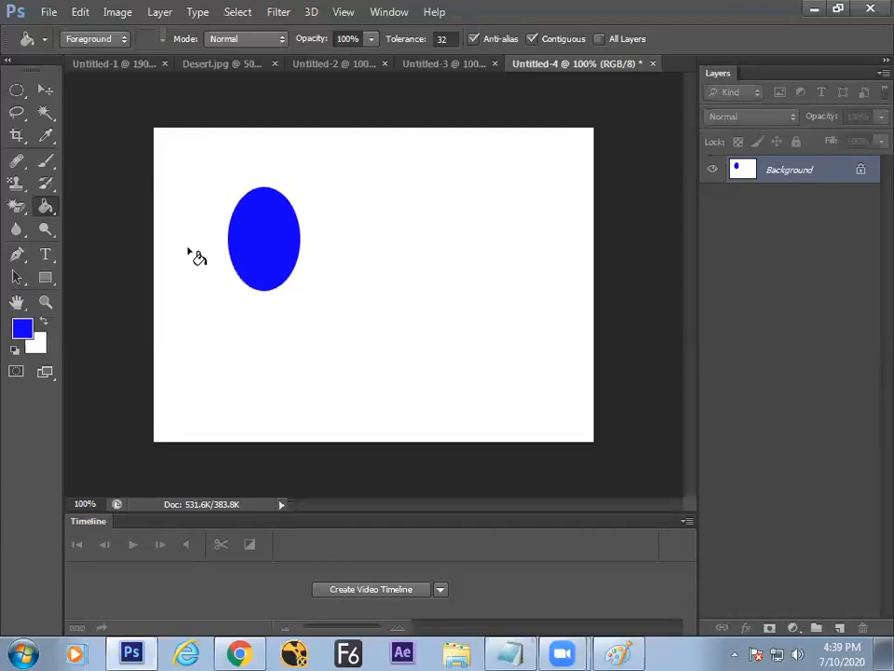
right_click(47, 206)
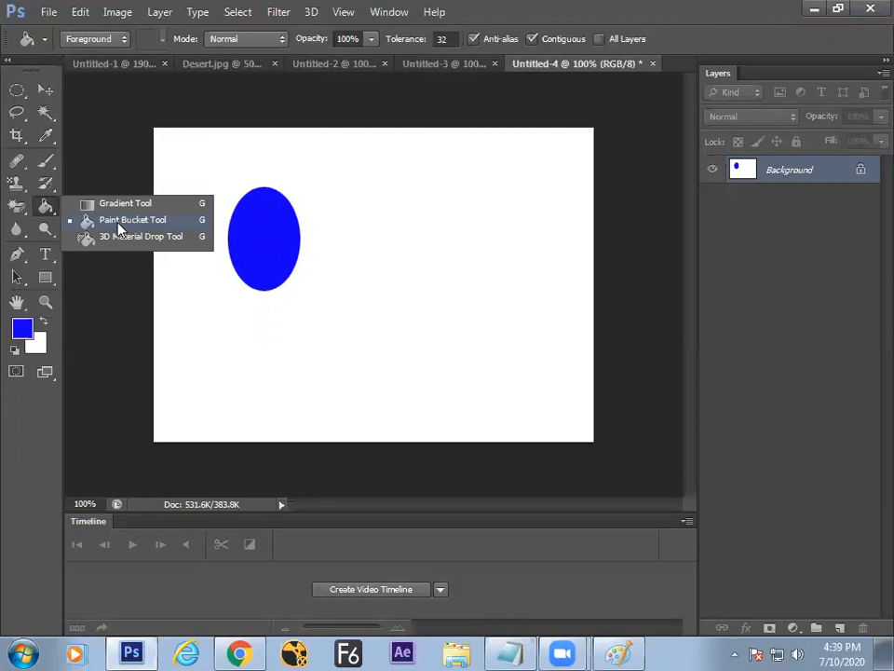
click(120, 221)
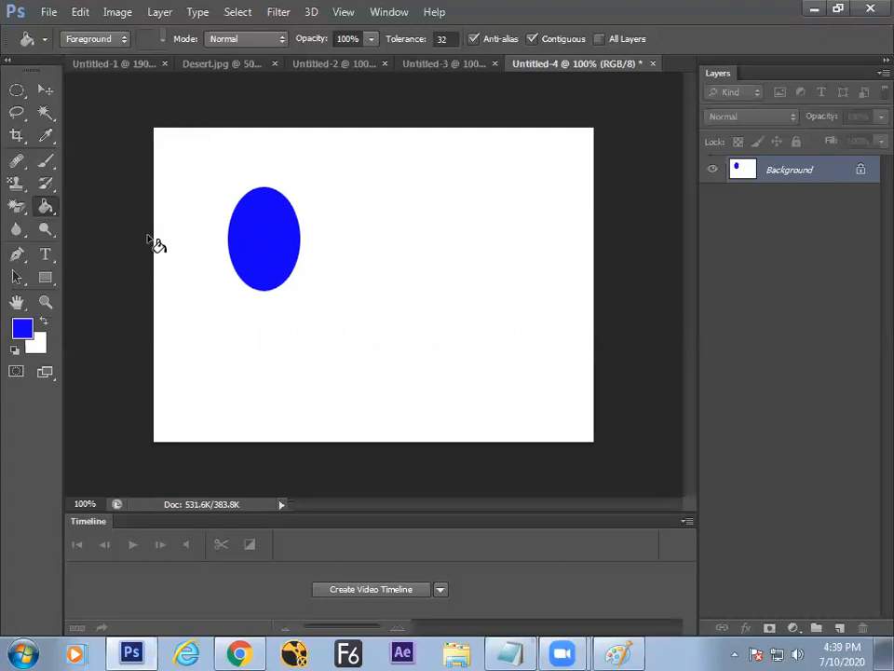
click(22, 328)
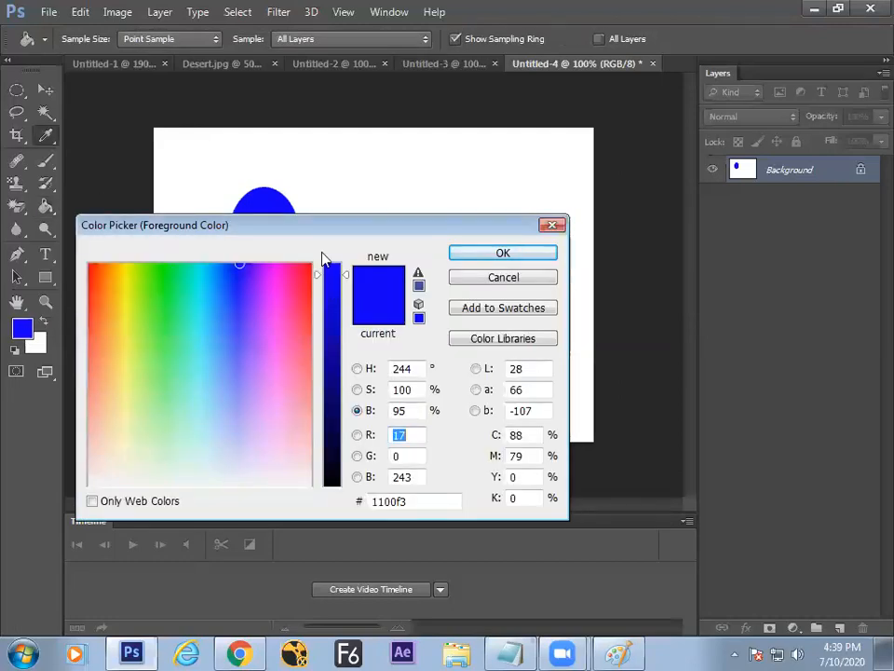
drag(310, 265, 326, 253)
click(475, 252)
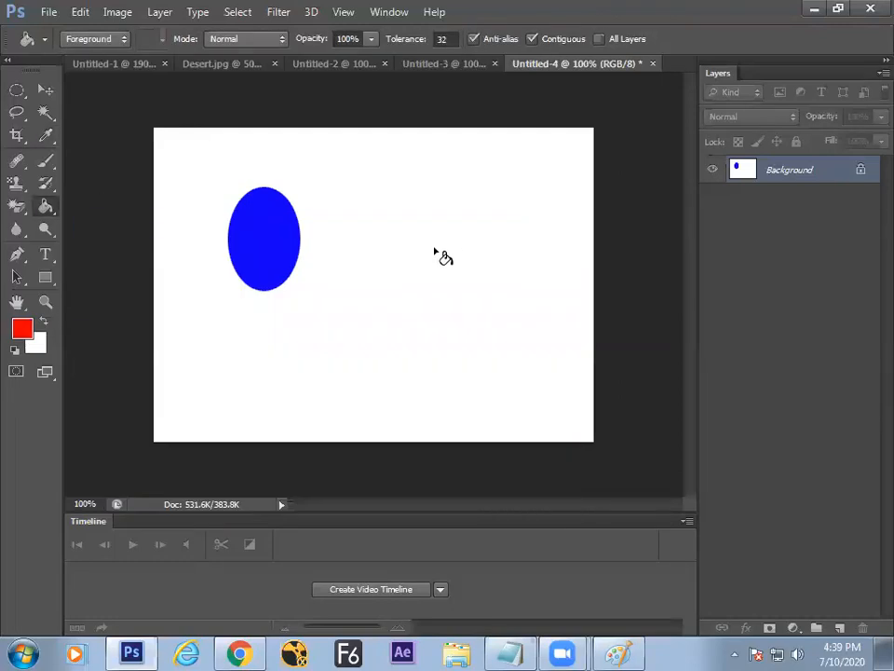
Step: Paint-bucket the background red, then fill the whole canvas white
click(382, 240)
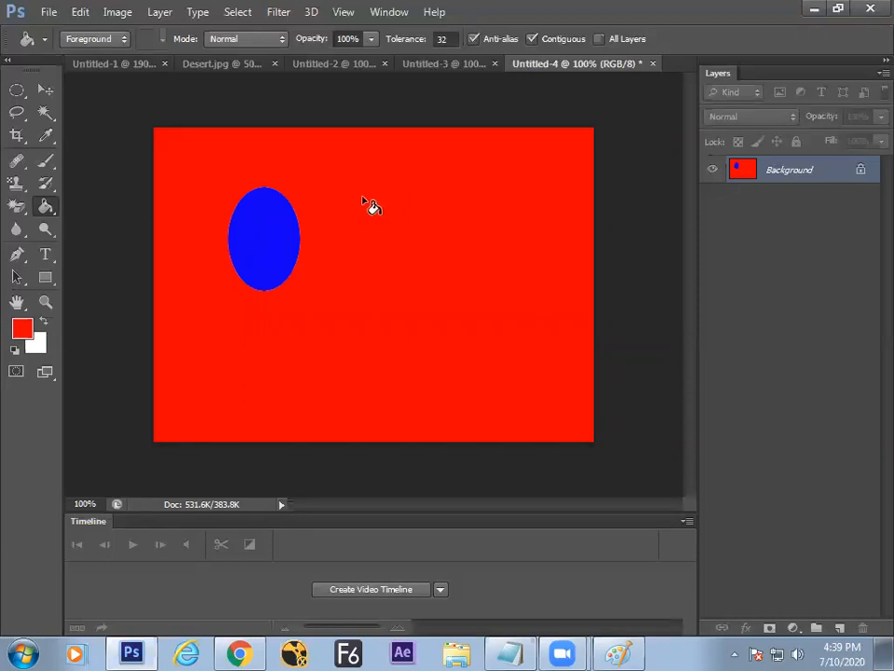
key(ctrl+Delete)
right_click(49, 210)
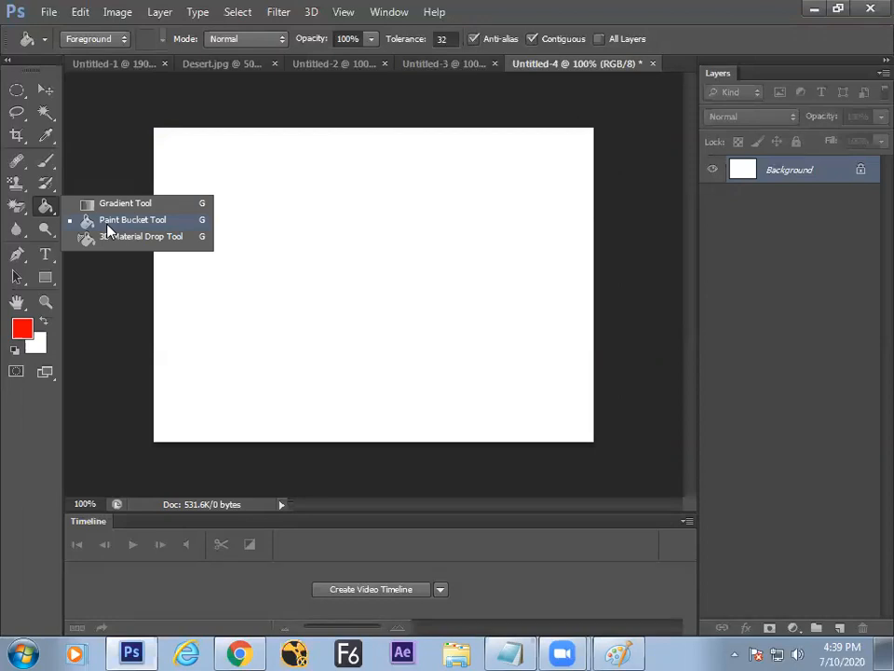
Step: Flood-fill the blank canvas with the black-and-white checkerboard using the Paint Bucket's Pattern source
click(108, 227)
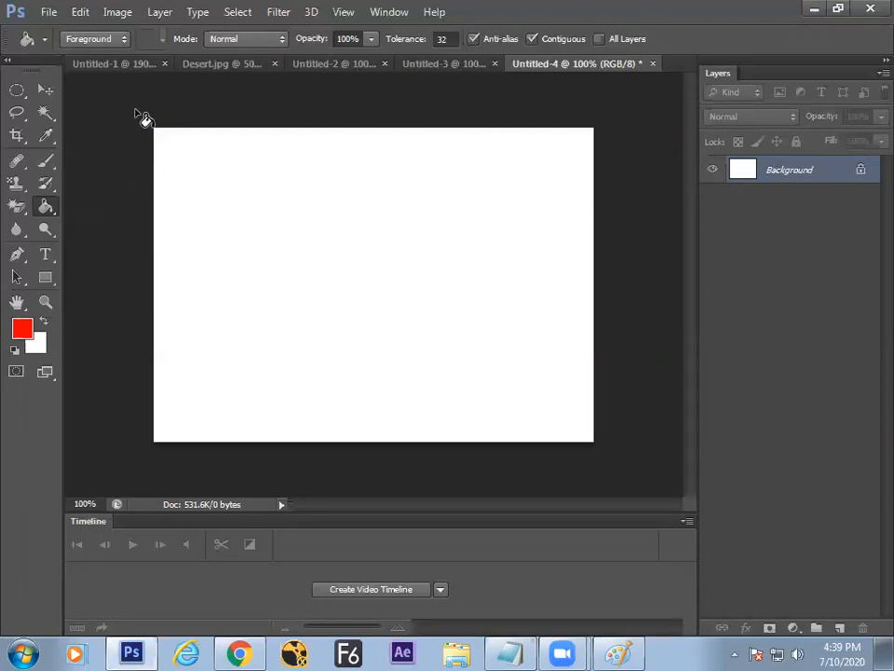
click(108, 40)
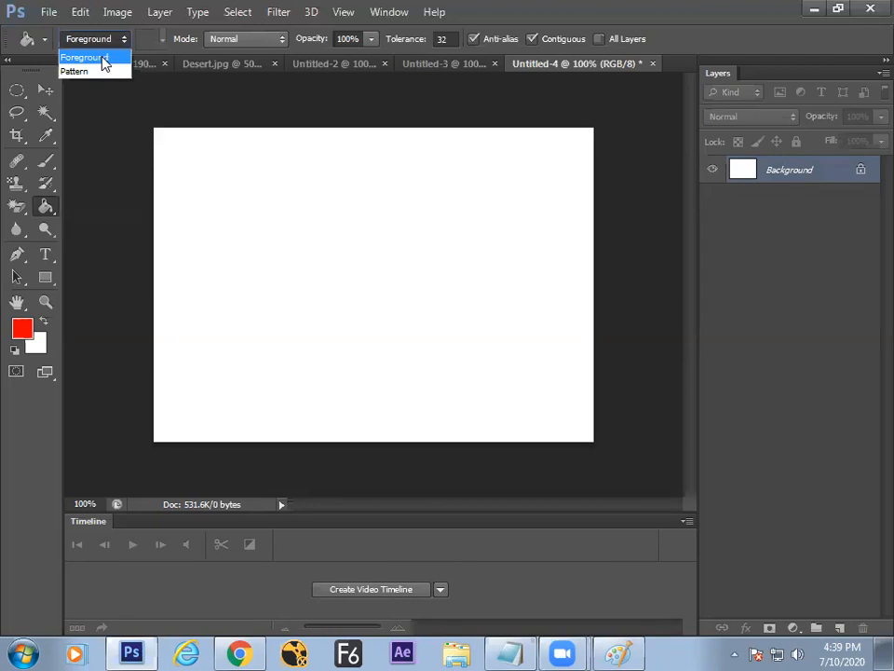
click(84, 72)
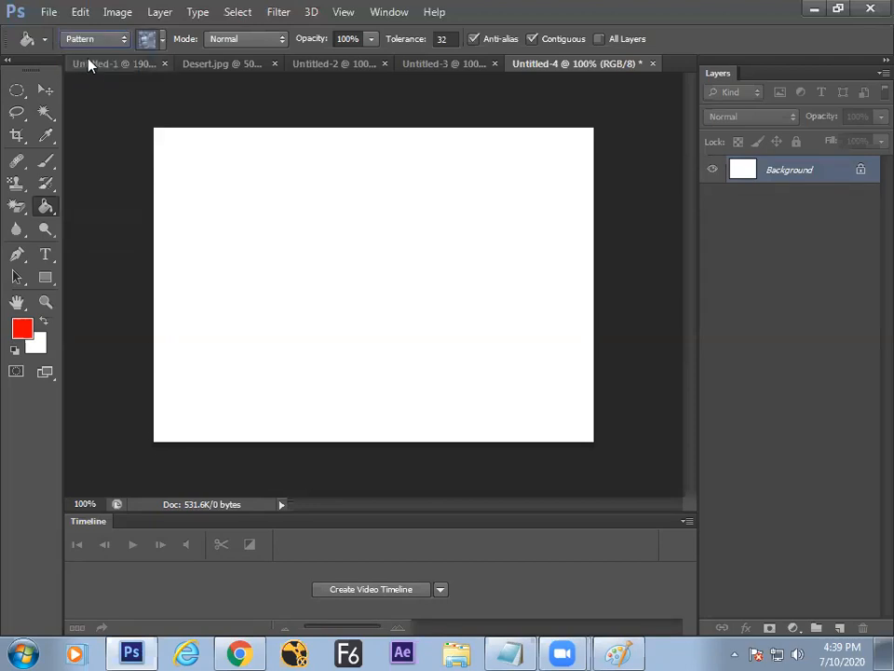
click(93, 41)
click(84, 62)
click(93, 40)
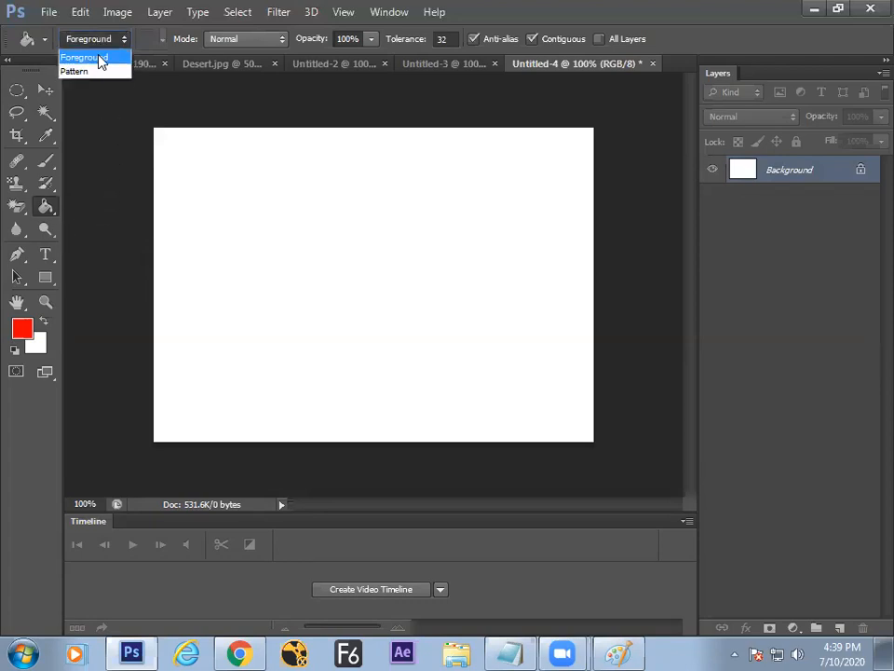
click(93, 73)
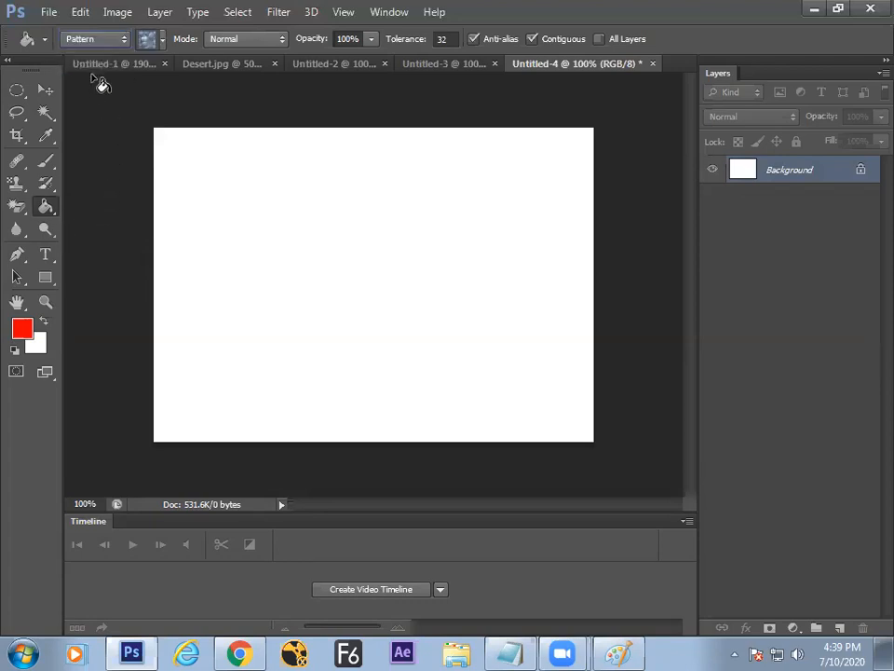
click(162, 41)
click(153, 101)
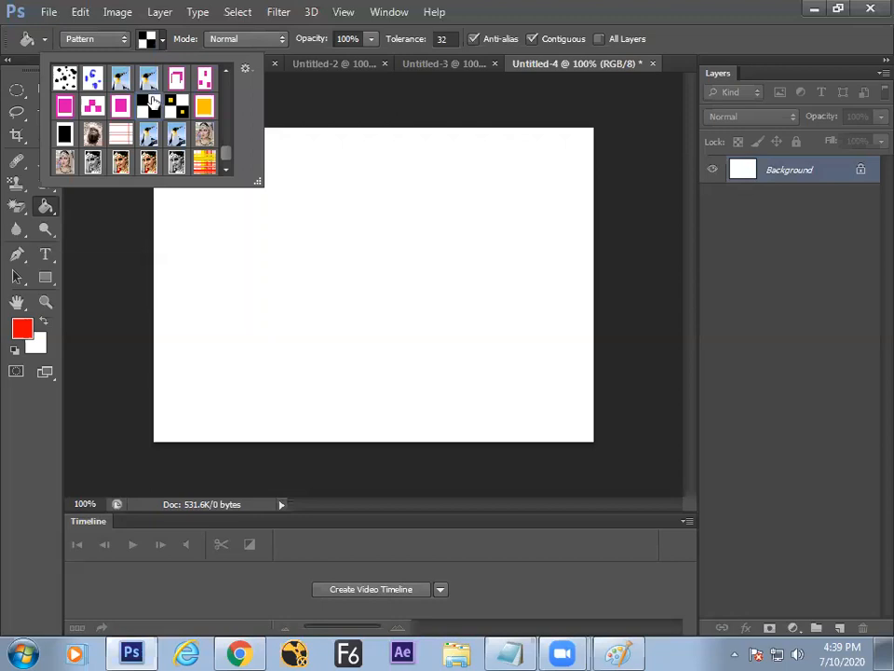
click(187, 225)
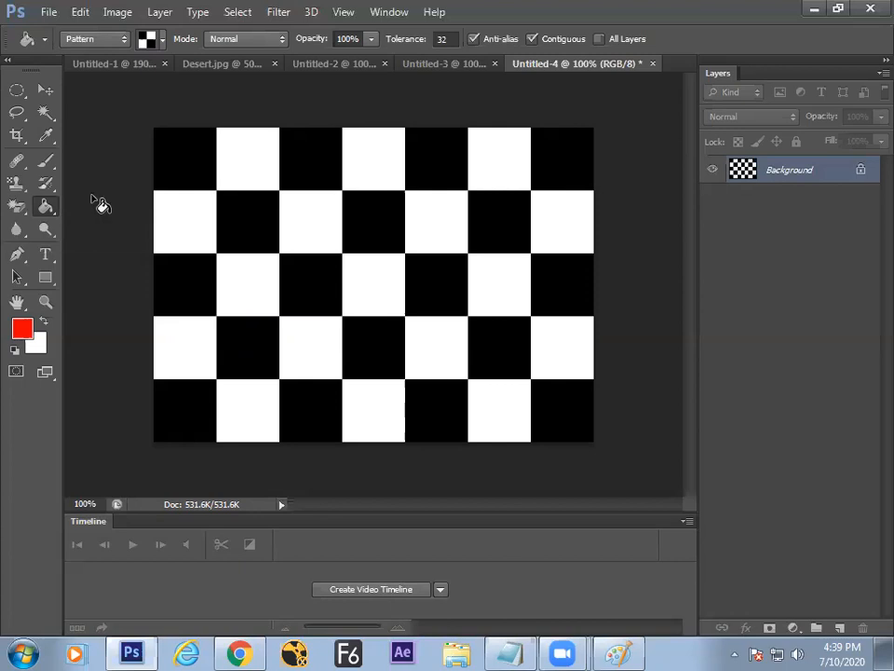
Step: Keep the Paint Bucket active with Pattern still set as its fill source
right_click(46, 206)
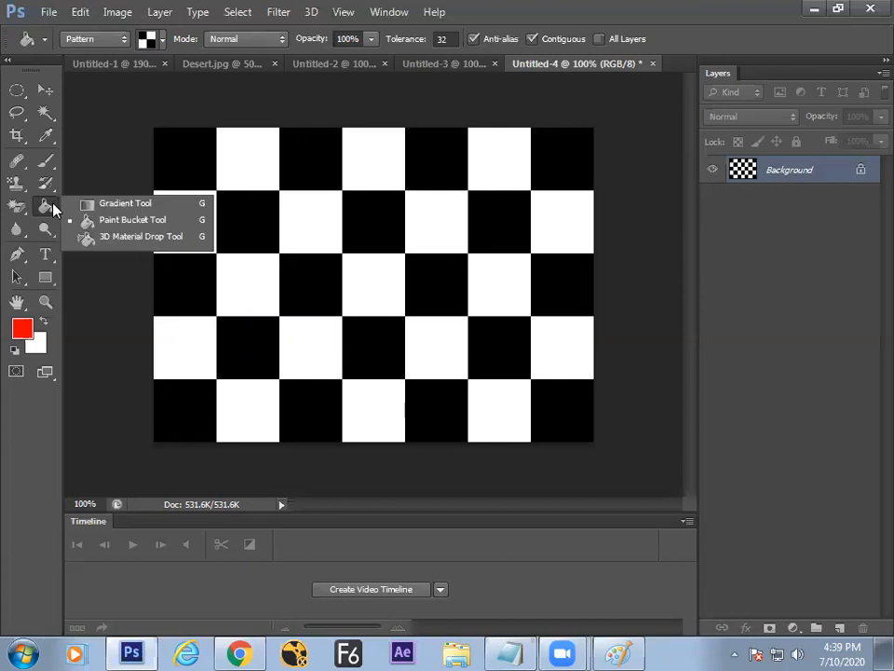
click(111, 220)
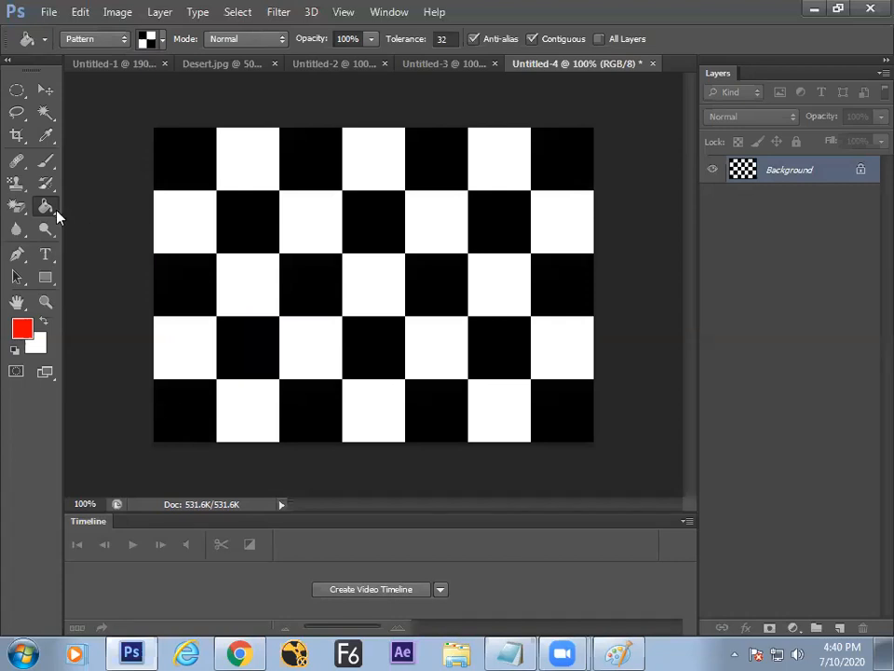
click(73, 39)
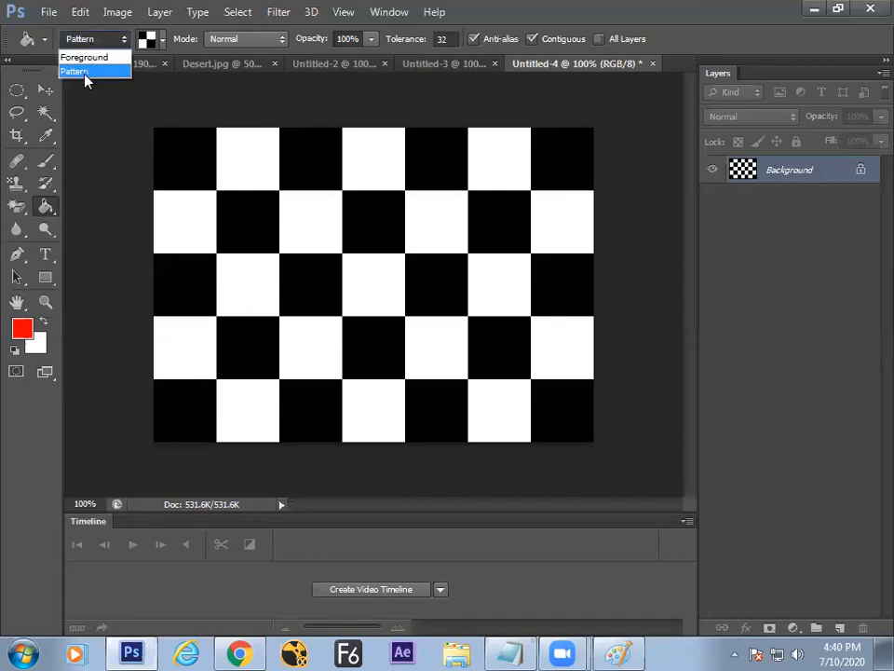
click(47, 209)
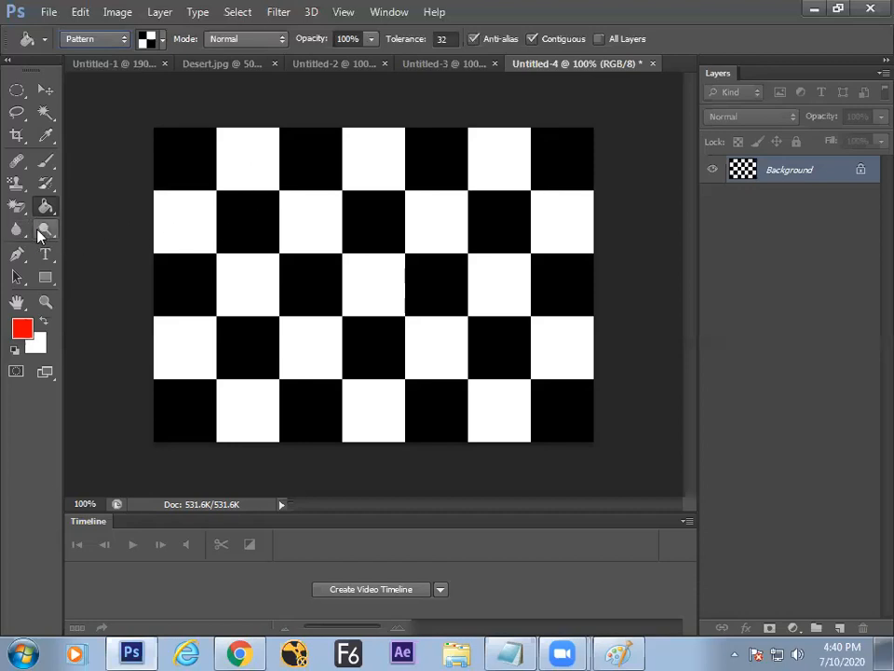
click(39, 233)
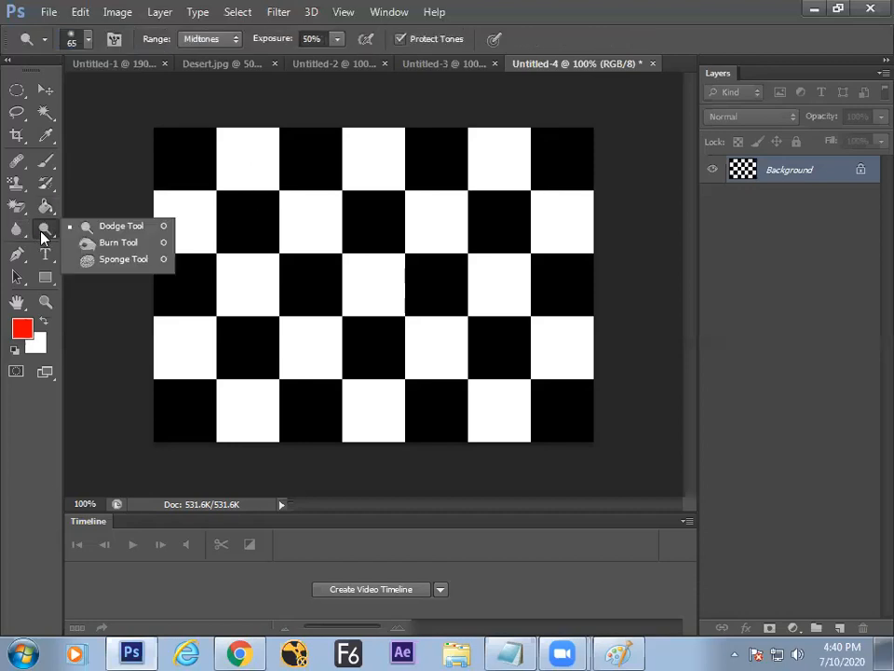
Step: Open Lighthouse.jpg from Sample Pictures and zoom in on the dark rocks
click(100, 229)
key(ctrl+o)
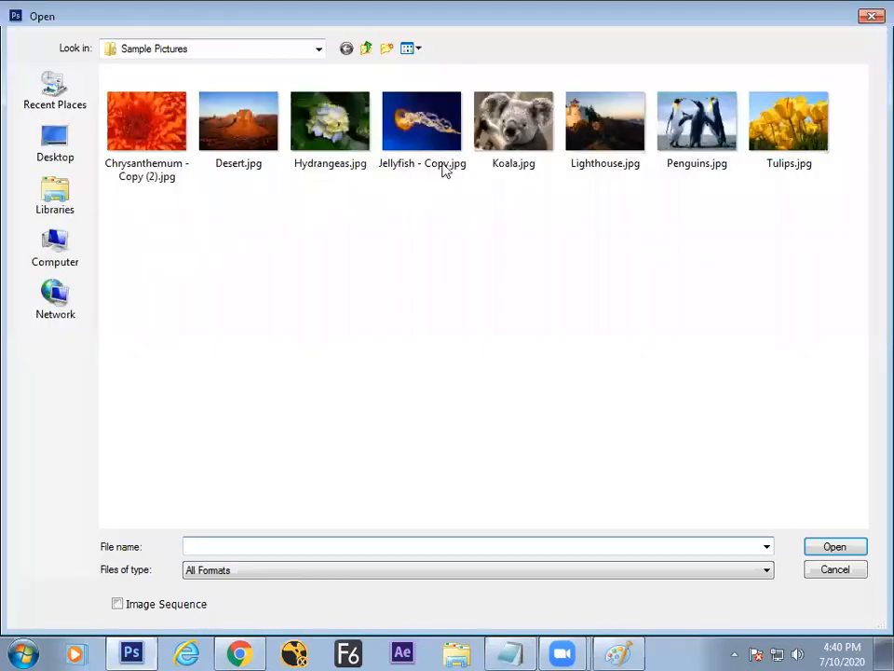
double_click(575, 138)
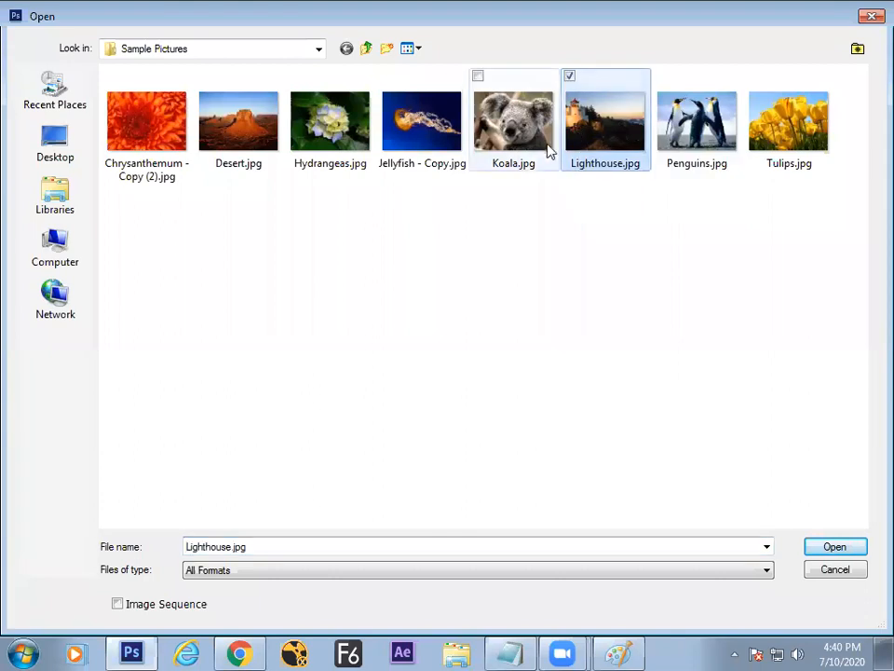
key(ctrl+plus)
key(ctrl+plus)
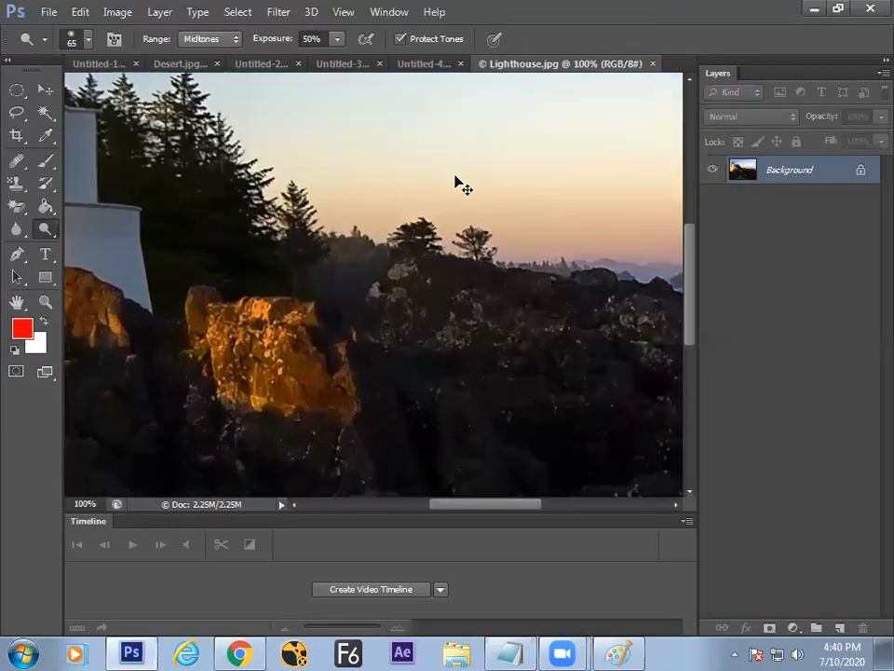
drag(311, 253, 438, 130)
drag(295, 271, 324, 304)
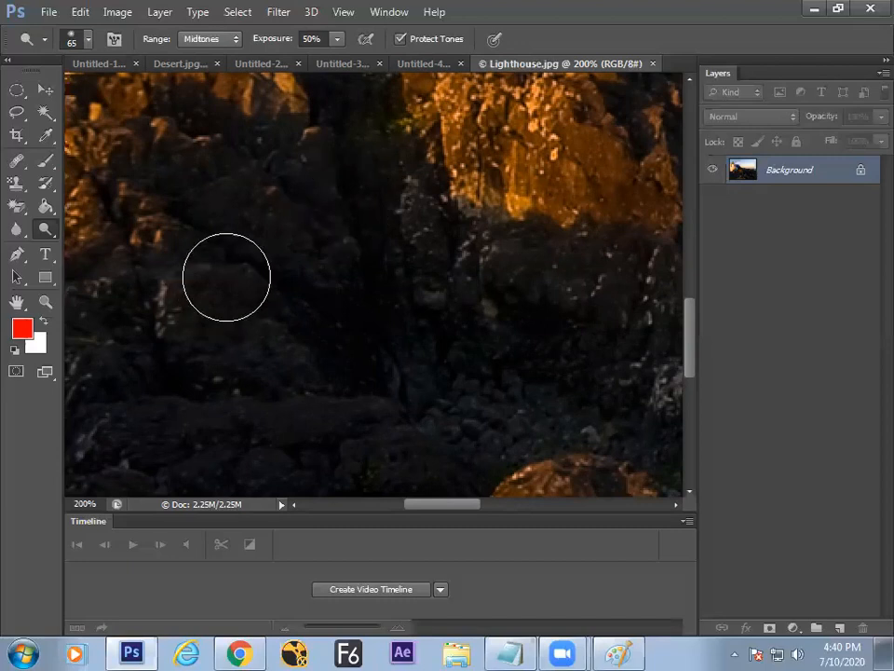
Step: Dodge the dark rock near the image centre with Range set to Shadows
drag(208, 274, 257, 269)
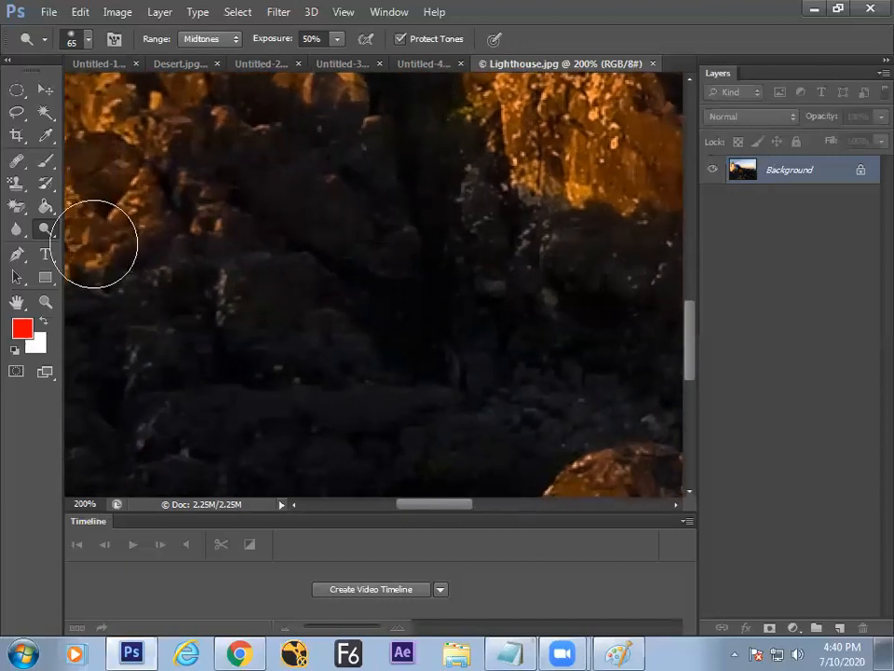
right_click(46, 229)
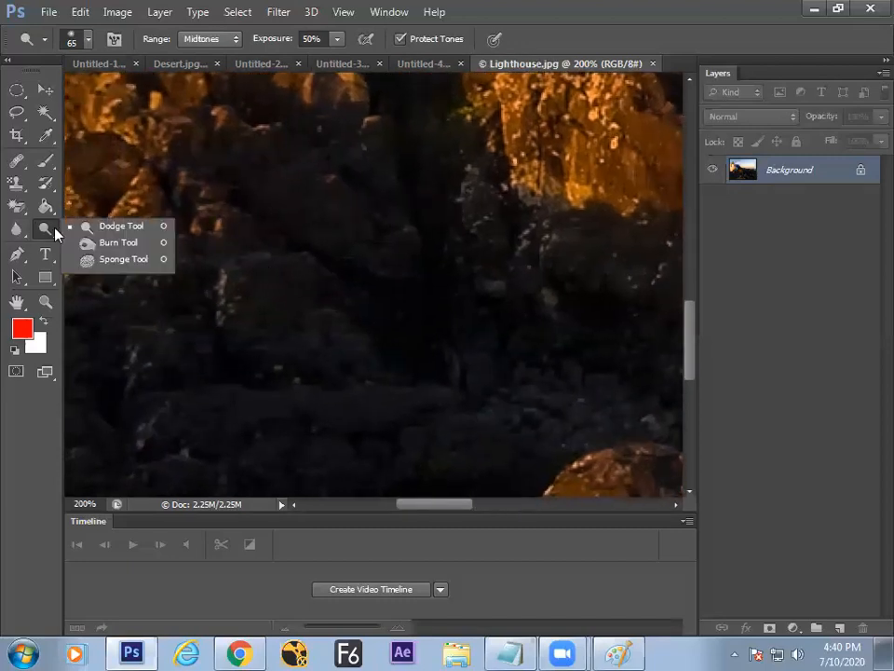
click(103, 232)
drag(279, 236, 300, 240)
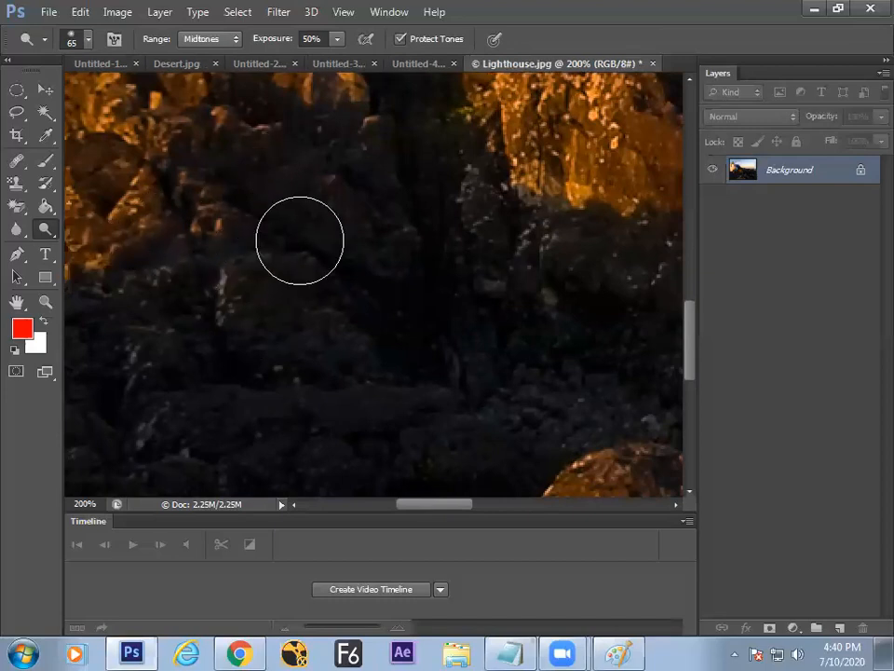
click(226, 39)
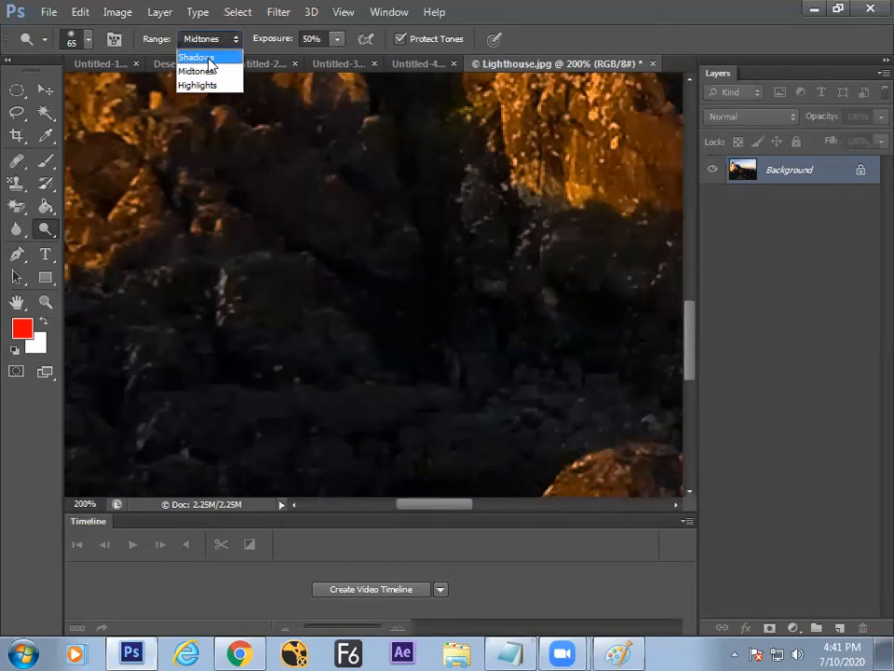
click(207, 57)
mouse_move(273, 250)
mouse_down()
mouse_move(248, 312)
mouse_move(314, 231)
mouse_move(268, 289)
mouse_move(263, 280)
mouse_move(301, 213)
mouse_move(214, 331)
mouse_move(240, 235)
mouse_move(335, 212)
mouse_move(247, 347)
mouse_move(279, 343)
mouse_move(358, 232)
mouse_move(270, 356)
mouse_move(318, 251)
mouse_move(167, 420)
mouse_move(296, 319)
mouse_move(237, 416)
mouse_move(251, 434)
mouse_move(356, 291)
mouse_move(258, 444)
mouse_up()
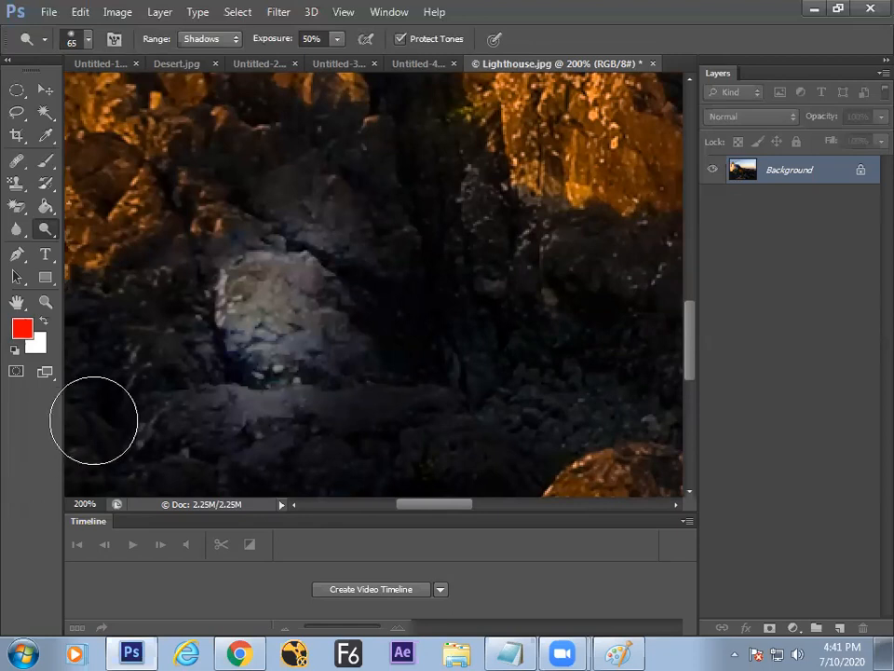
Step: Compare the lightened rock with the original using File > Revert, Undo Revert and Ctrl+Z
click(48, 12)
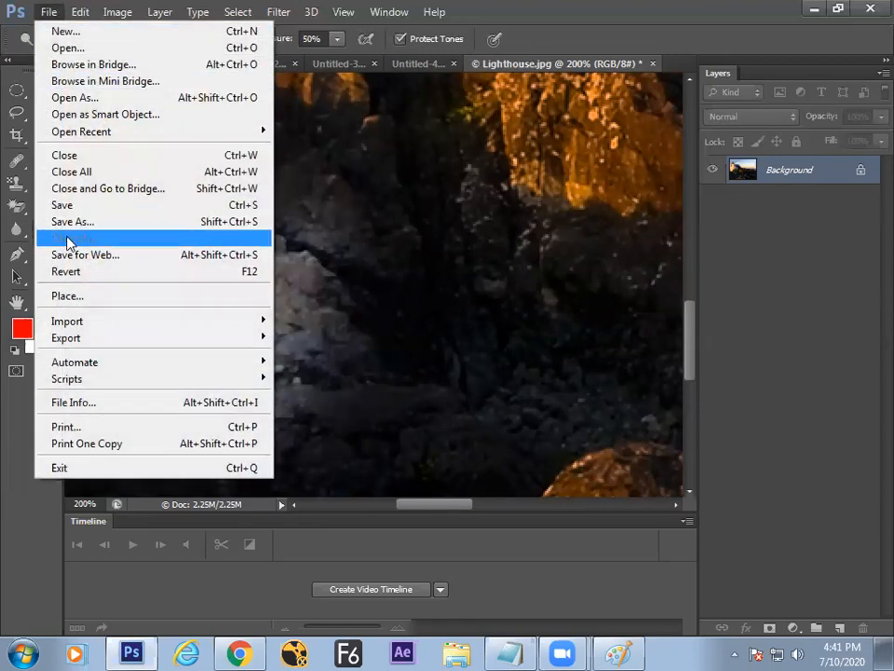
click(60, 271)
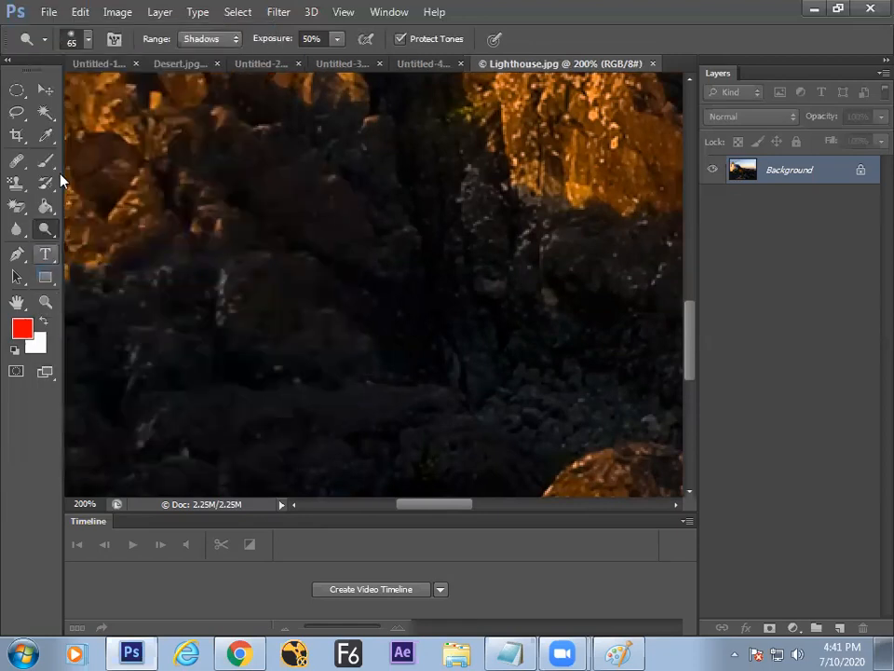
click(80, 13)
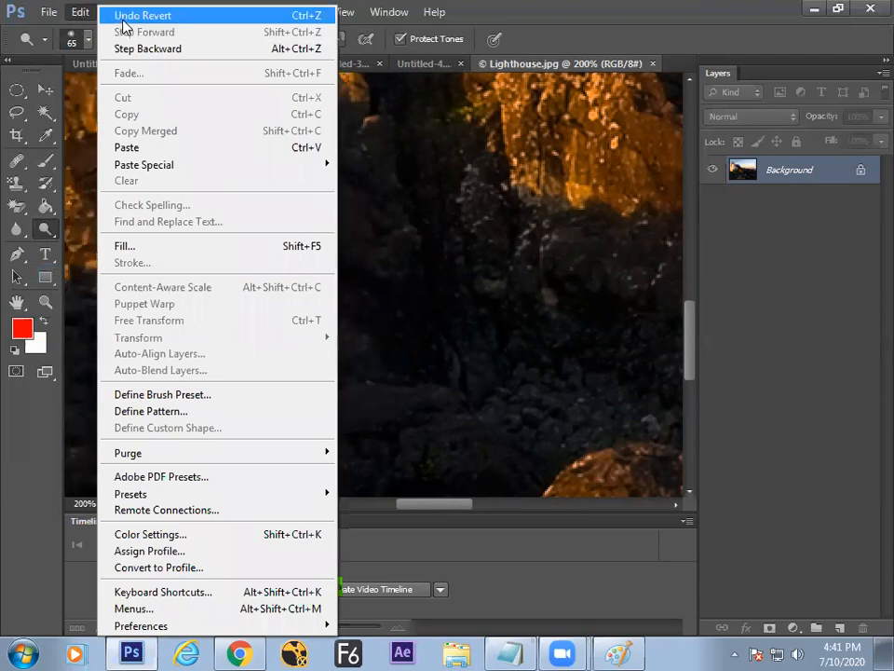
click(122, 20)
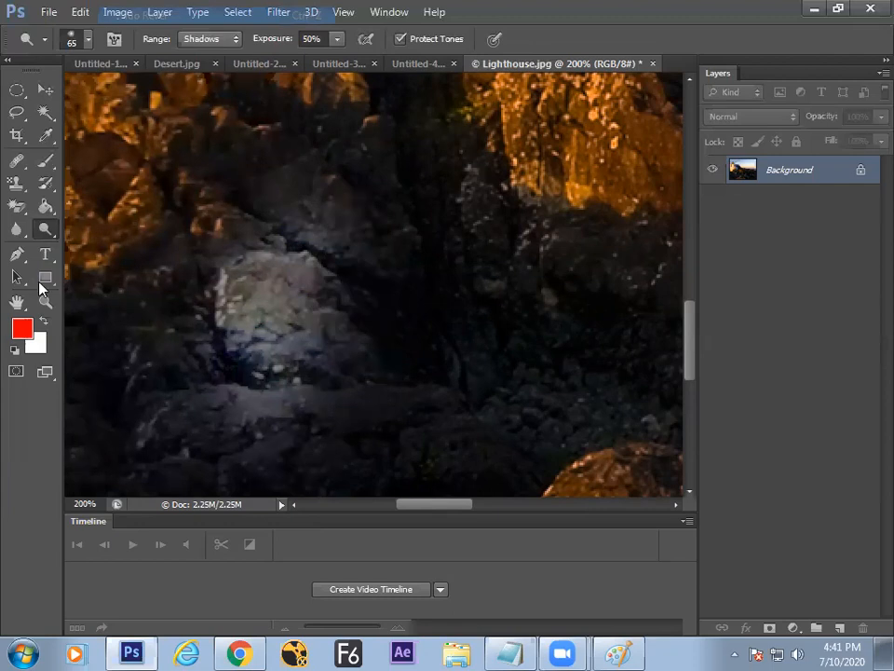
key(F12)
key(ctrl+z)
key(ctrl+z)
key(ctrl+z)
key(ctrl+z)
key(ctrl+z)
key(ctrl+z)
key(ctrl+z)
key(ctrl+z)
key(ctrl+z)
key(ctrl+z)
key(ctrl+z)
key(ctrl+z)
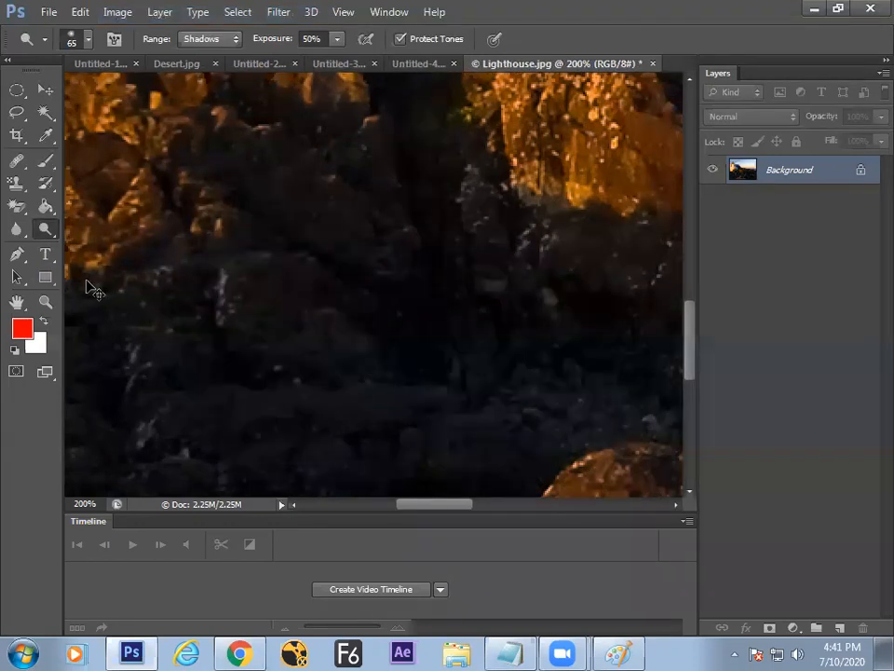
key(ctrl+z)
key(ctrl+z)
key(ctrl+z)
key(ctrl+z)
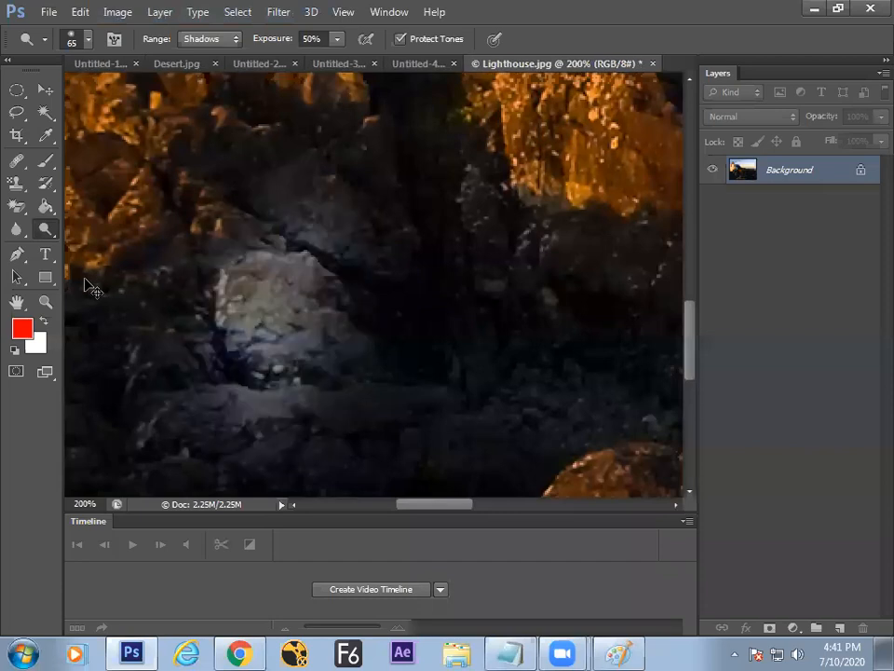
key(ctrl+z)
key(ctrl+z)
key(ctrl+z)
key(ctrl+z)
key(ctrl+z)
key(ctrl+z)
key(ctrl+z)
key(ctrl+z)
key(ctrl+z)
key(ctrl+z)
key(ctrl+z)
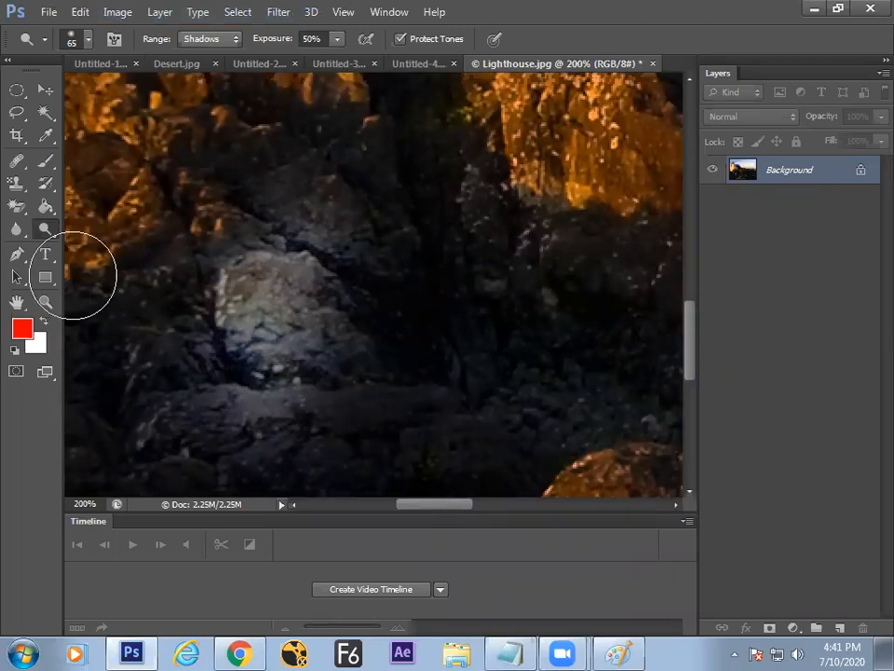
Step: Switch to the Burn Tool and pan over to the sky and sunlit rocks
right_click(46, 231)
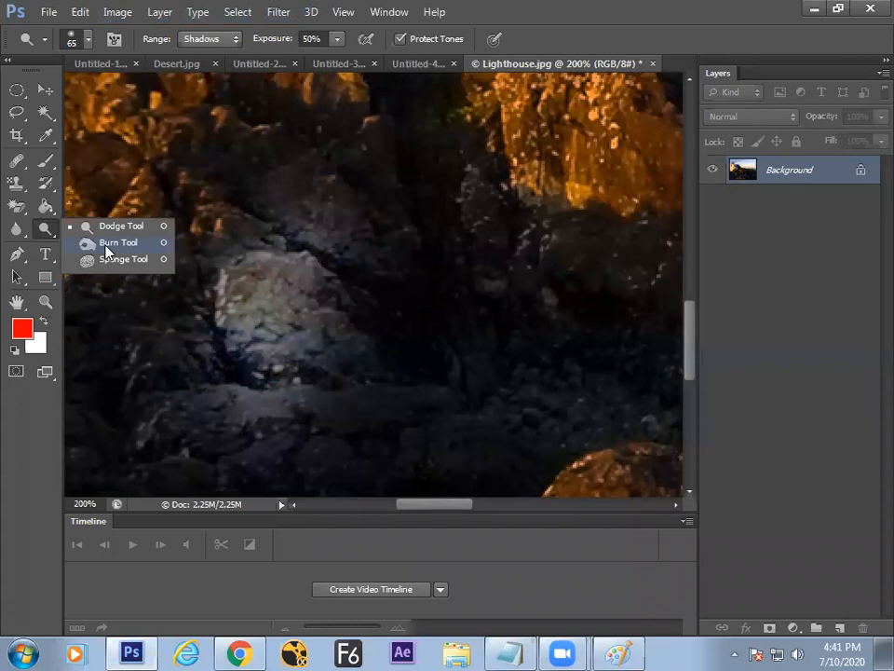
click(107, 245)
mouse_move(470, 208)
mouse_down()
mouse_move(418, 295)
mouse_move(486, 283)
mouse_move(504, 227)
mouse_move(448, 305)
mouse_move(452, 297)
mouse_move(422, 367)
mouse_move(480, 309)
mouse_move(463, 283)
mouse_move(485, 266)
mouse_up()
key(space)
right_click(45, 229)
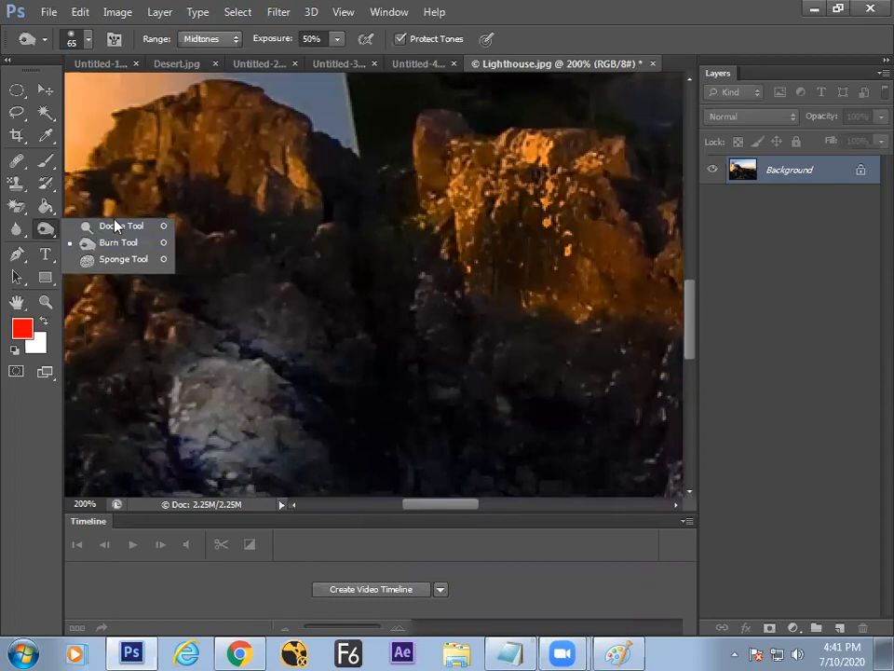
Step: Undo the accidental black fill on the Paint whiteboard, then return to Lighthouse.jpg in Photoshop
key(alt+Tab)
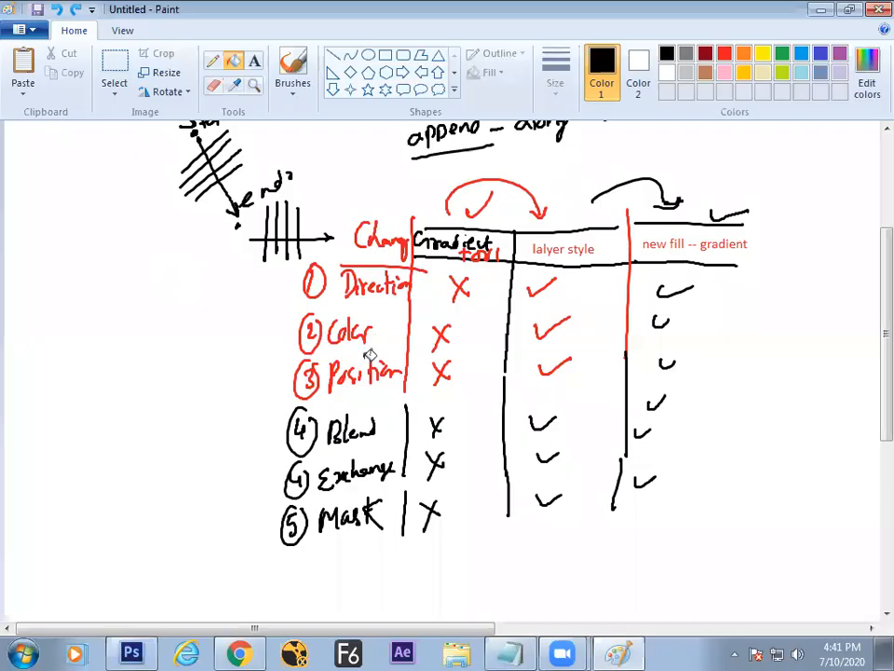
click(254, 62)
click(233, 63)
click(75, 213)
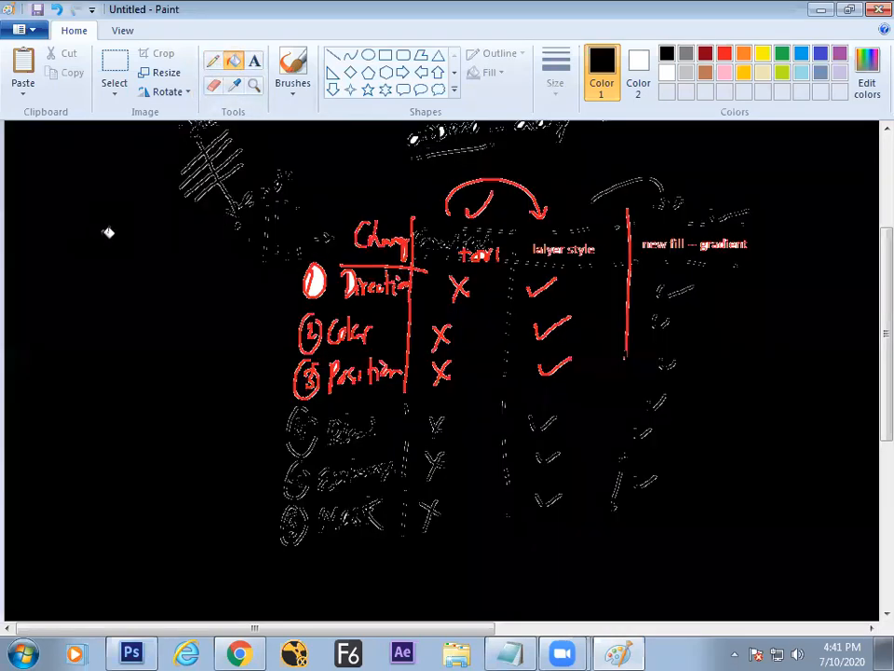
click(291, 74)
key(ctrl+z)
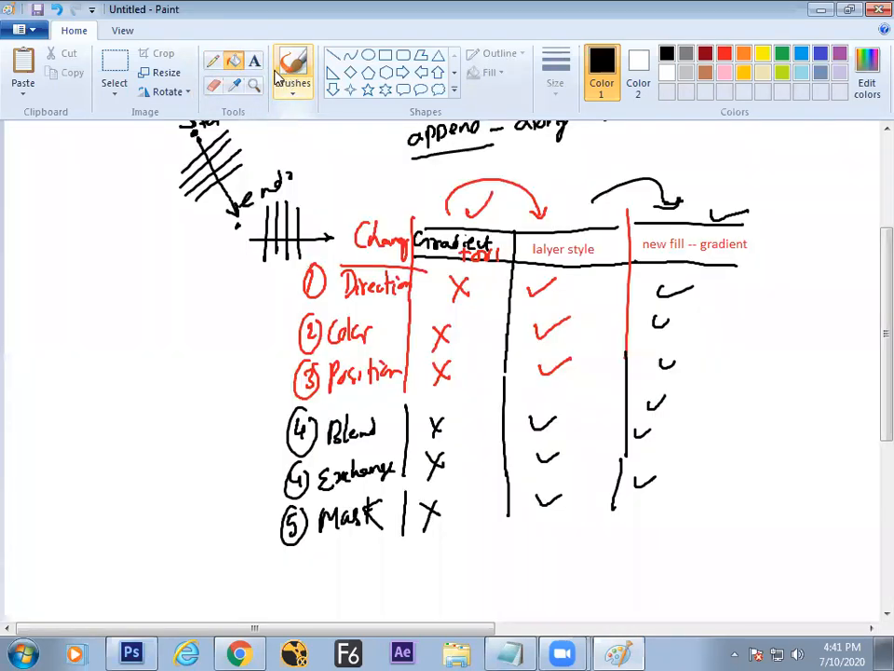
key(alt+Tab)
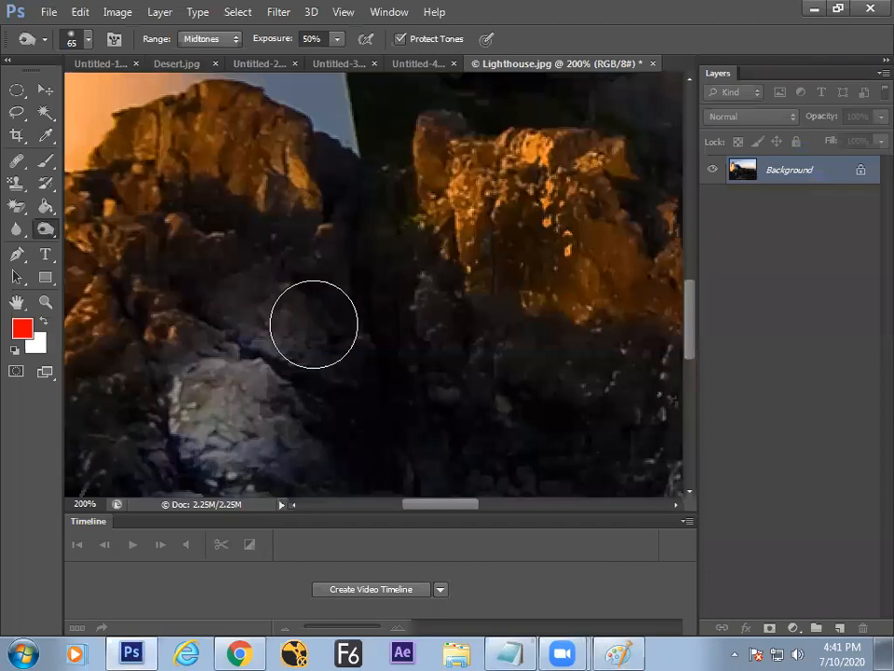
right_click(44, 229)
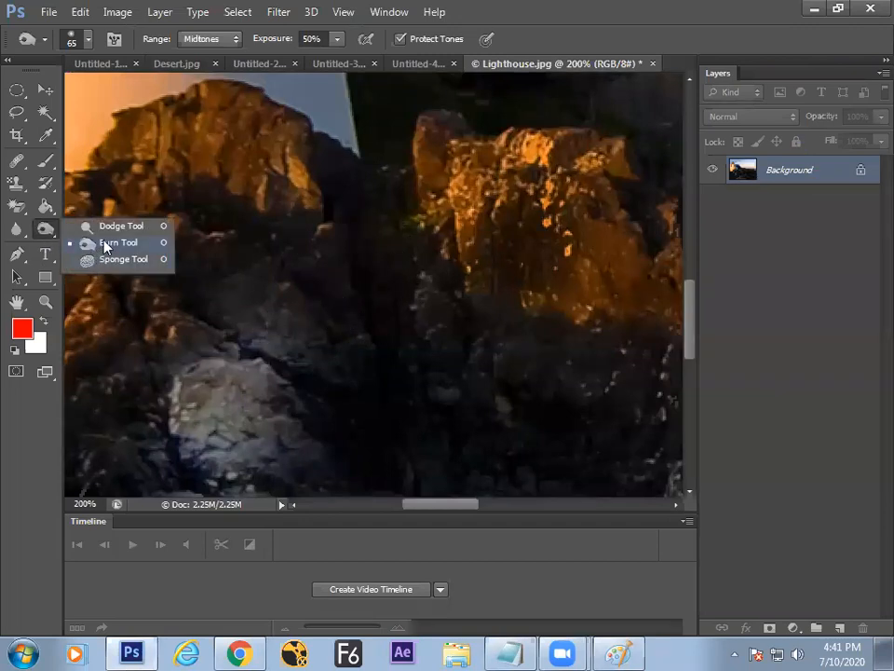
click(105, 245)
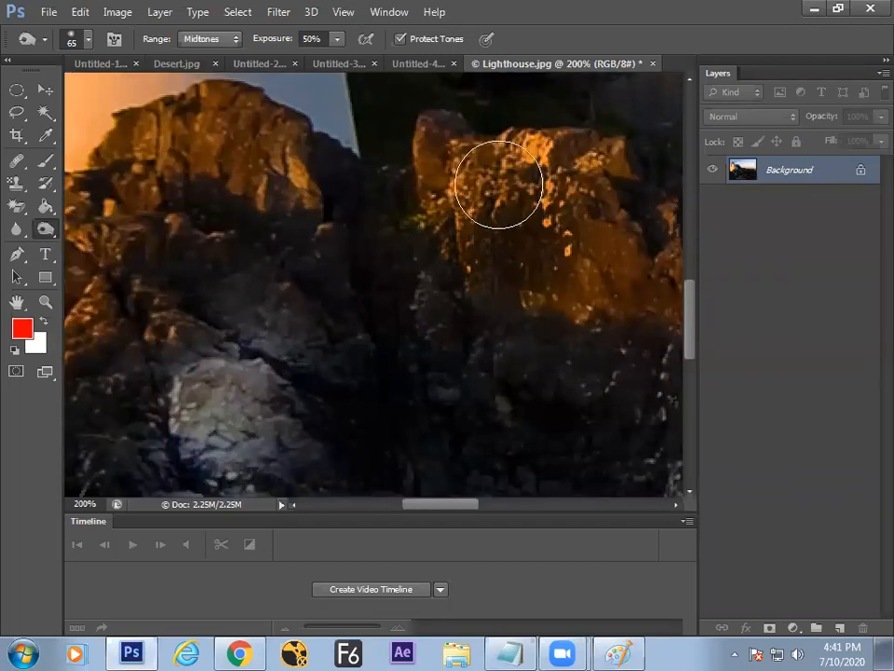
key(F12)
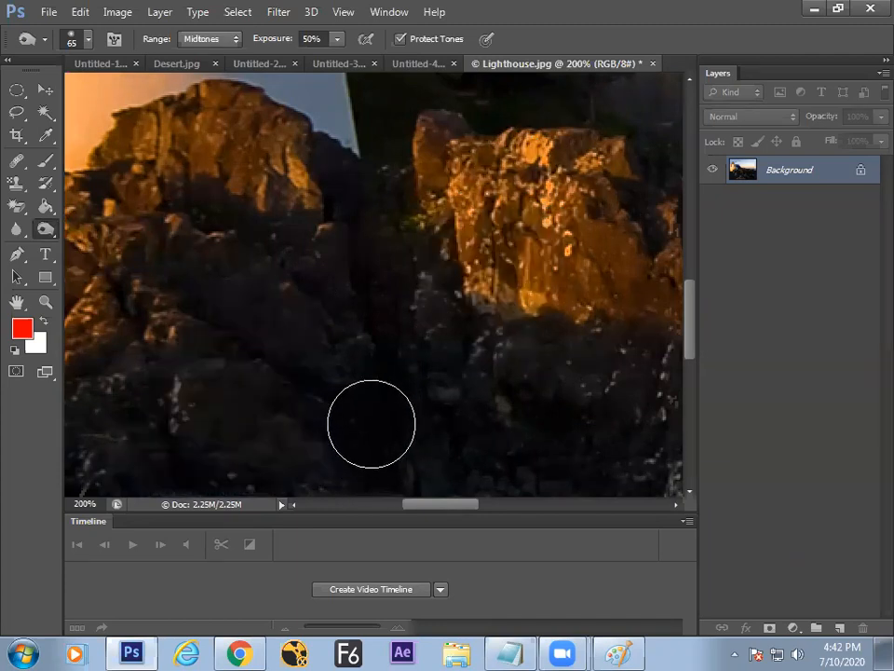
key(ctrl+z)
key(ctrl+z)
key(ctrl+z)
key(ctrl+z)
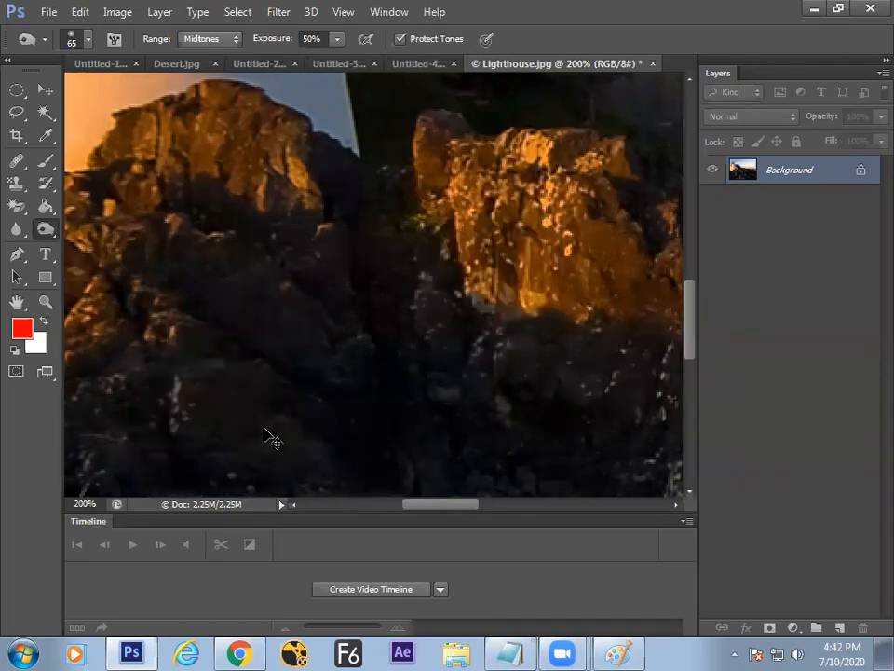
key(ctrl+z)
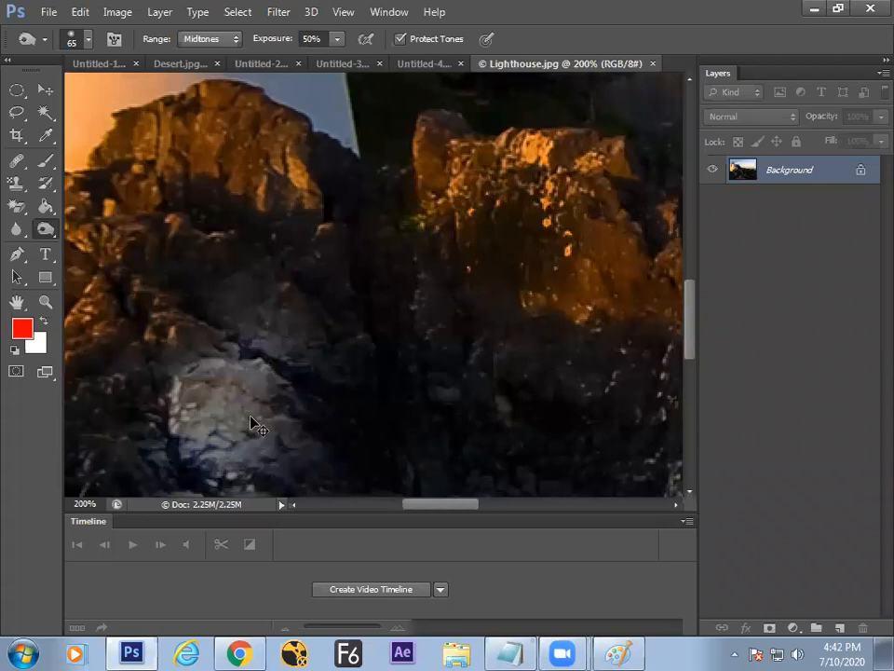
key(ctrl+z)
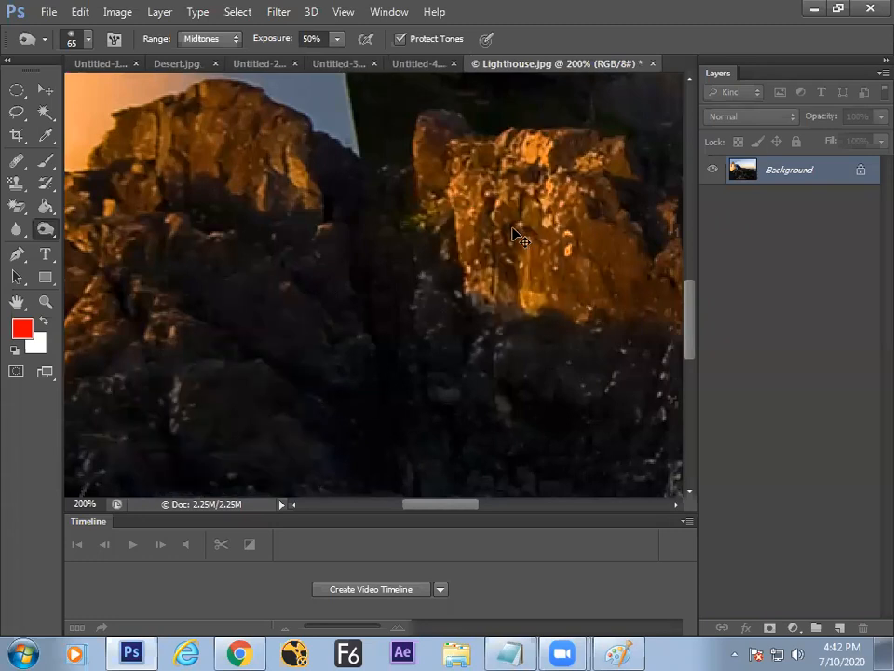
key(ctrl+z)
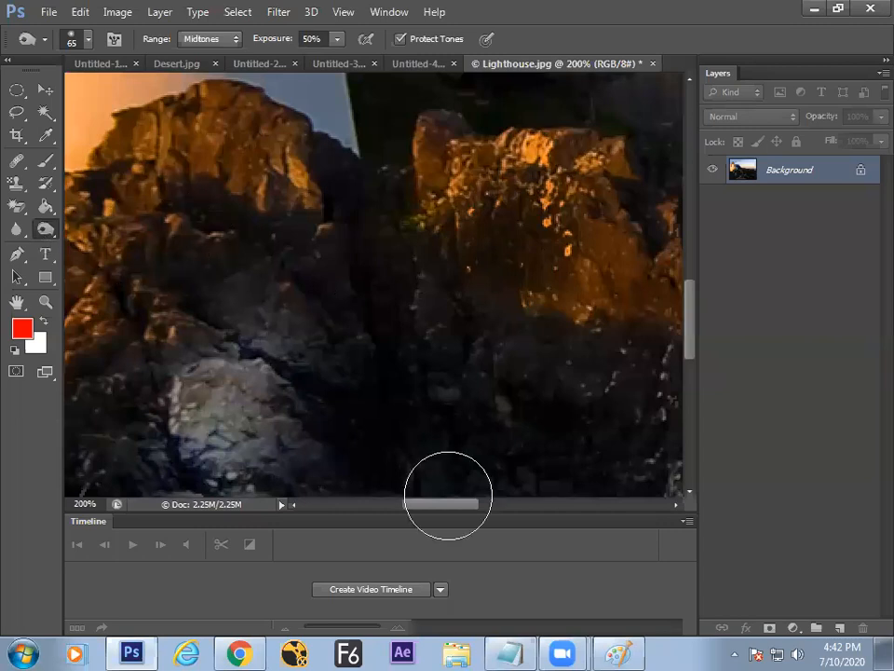
Step: Handwrite 'Dodge' and 'Burn' left of the comparison table, with a tick beside Dodge
click(619, 652)
drag(59, 270, 60, 309)
mouse_move(90, 284)
mouse_down()
mouse_move(121, 274)
mouse_move(108, 300)
mouse_up()
mouse_move(123, 281)
mouse_down()
mouse_move(116, 310)
mouse_move(143, 272)
mouse_up()
drag(70, 331, 70, 363)
drag(71, 334, 81, 346)
drag(35, 278, 58, 269)
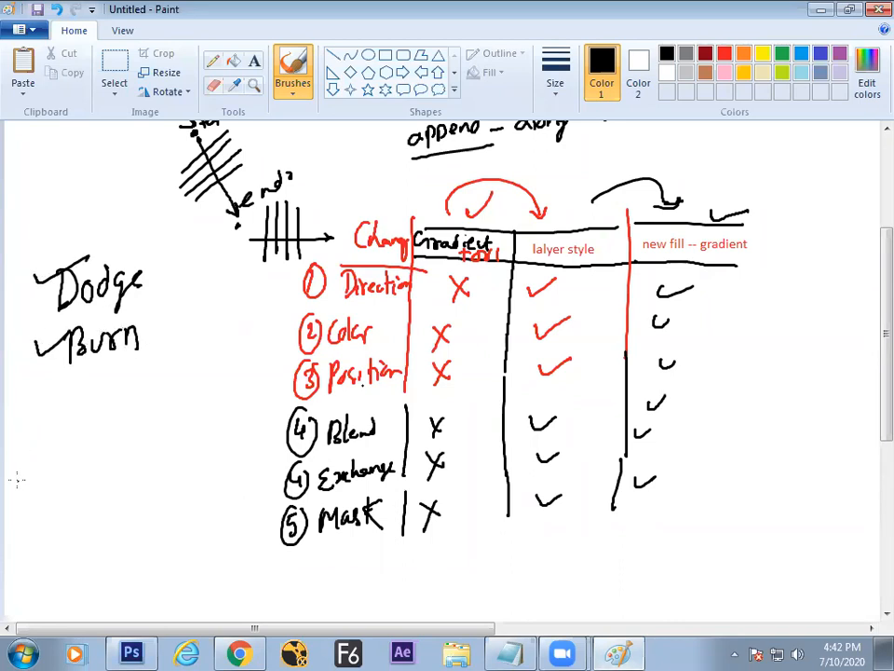
Step: Add 'Light' after Dodge and 'kill Light' after Burn, then return to Photoshop
key(alt+Tab)
key(alt+Tab)
drag(173, 257, 180, 282)
drag(187, 272, 187, 283)
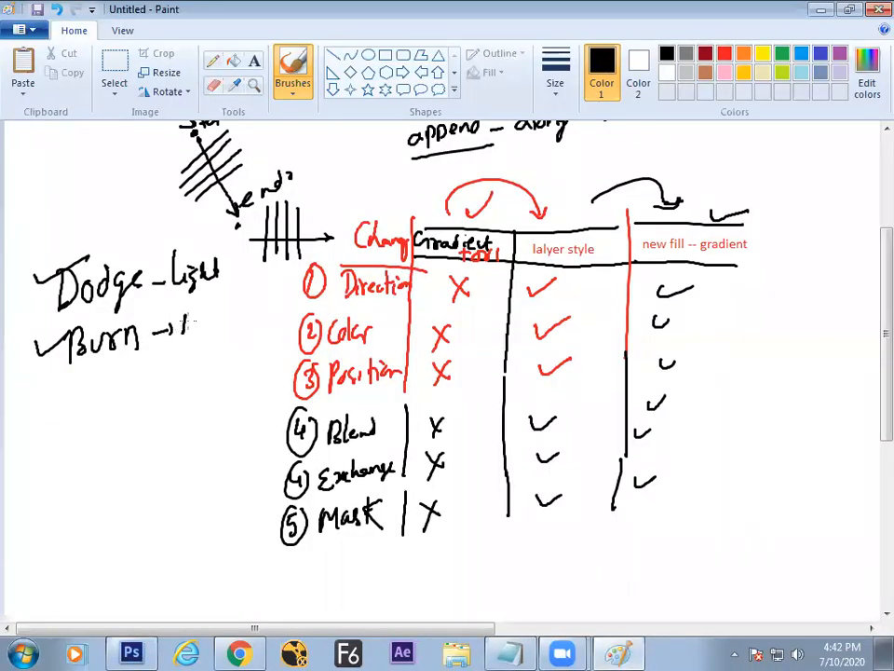
mouse_move(231, 308)
mouse_down()
mouse_move(248, 315)
mouse_move(256, 296)
mouse_move(272, 315)
mouse_move(236, 406)
mouse_up()
key(alt+Tab)
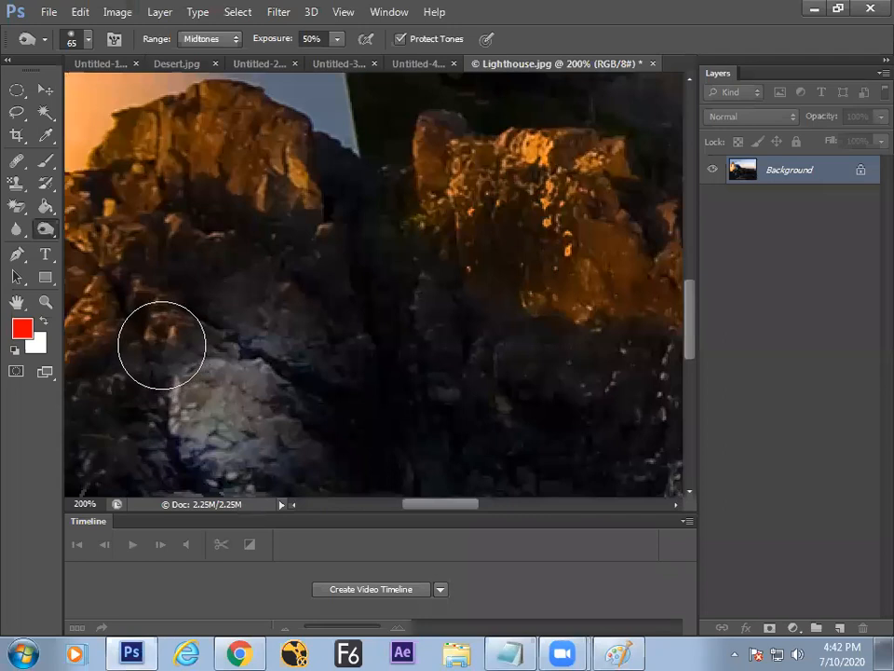
key(ctrl+i)
key(ctrl+i)
key(ctrl+o)
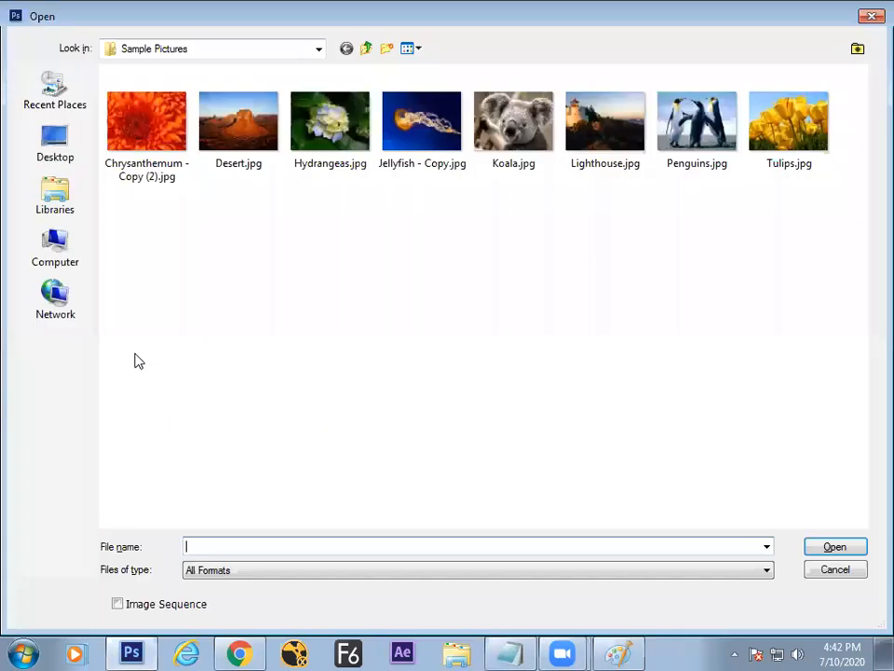
click(54, 193)
click(55, 244)
click(51, 191)
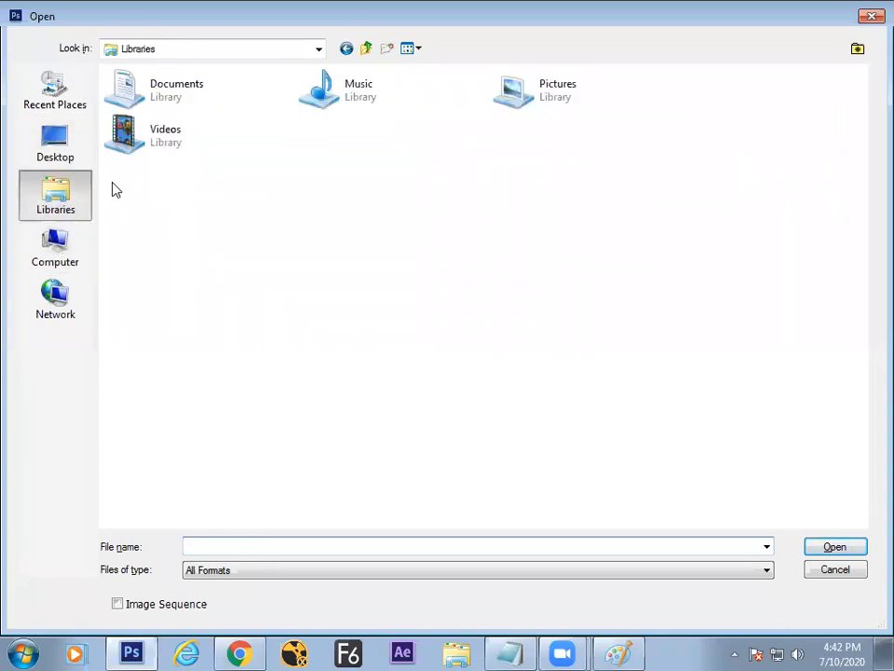
click(829, 569)
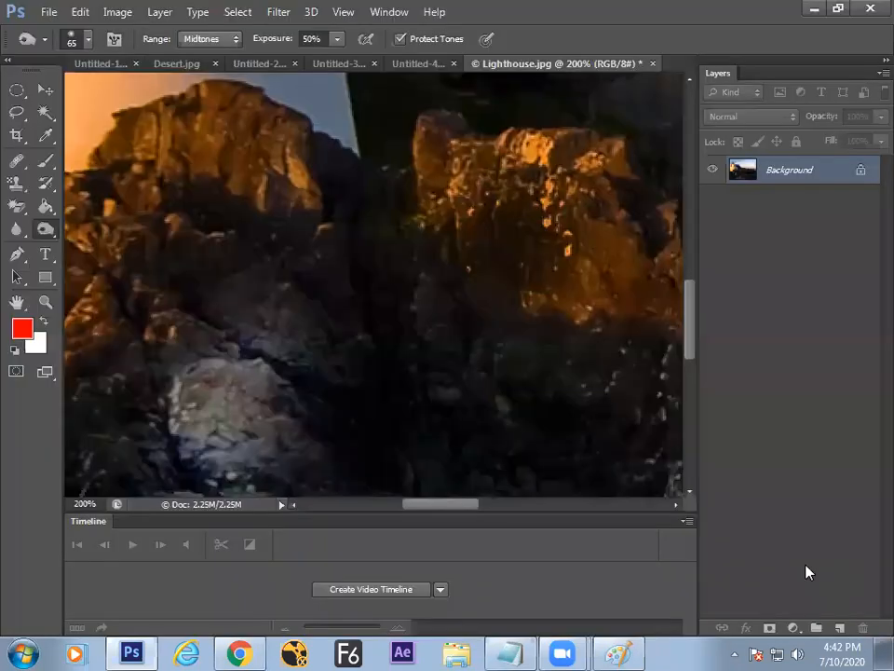
Step: Search Google for 'bridal makeup' in a new Chrome tab
click(236, 652)
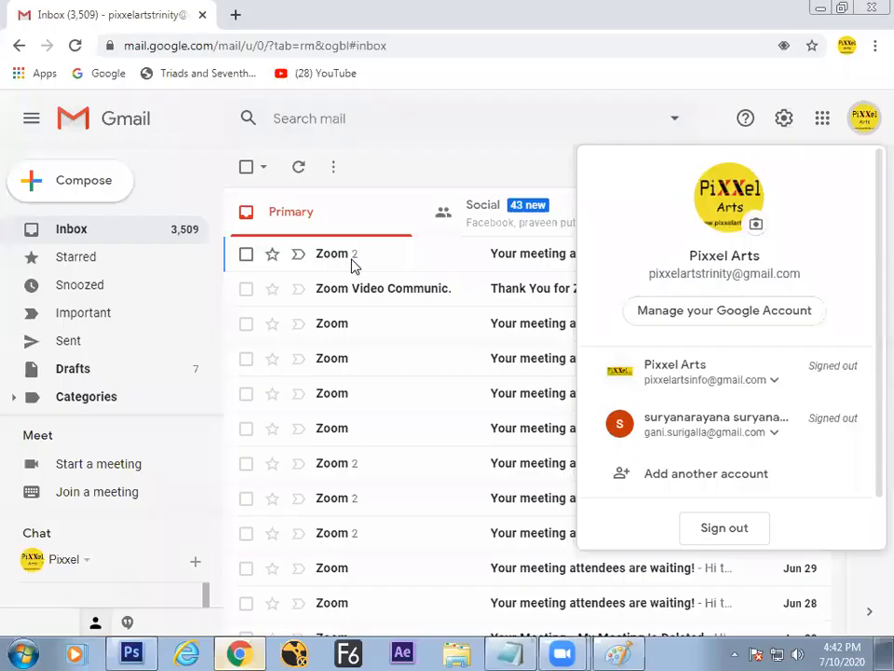
click(236, 15)
right_click(291, 41)
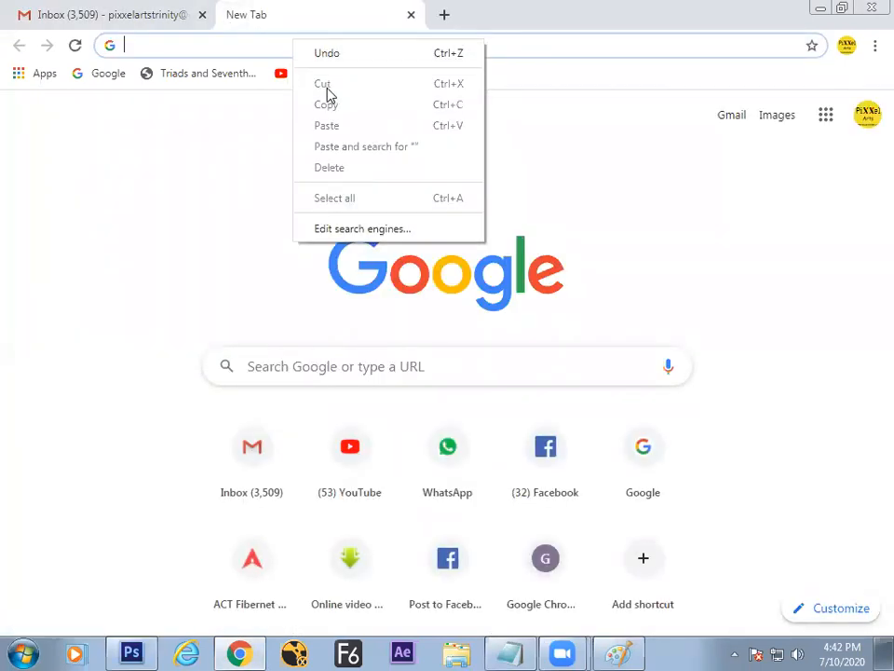
click(286, 38)
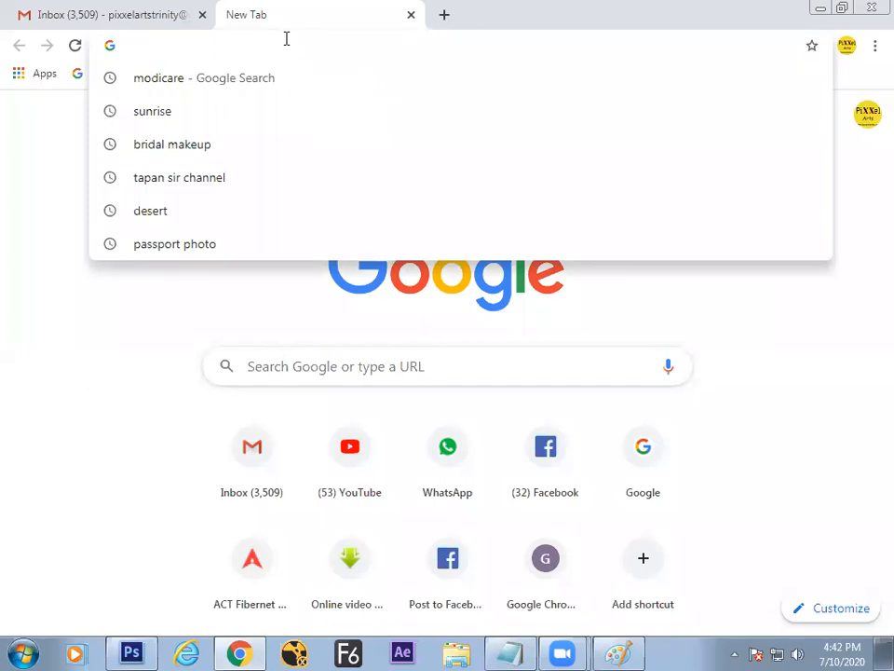
text(face)
key(BackSpace)
key(BackSpace)
key(BackSpace)
key(BackSpace)
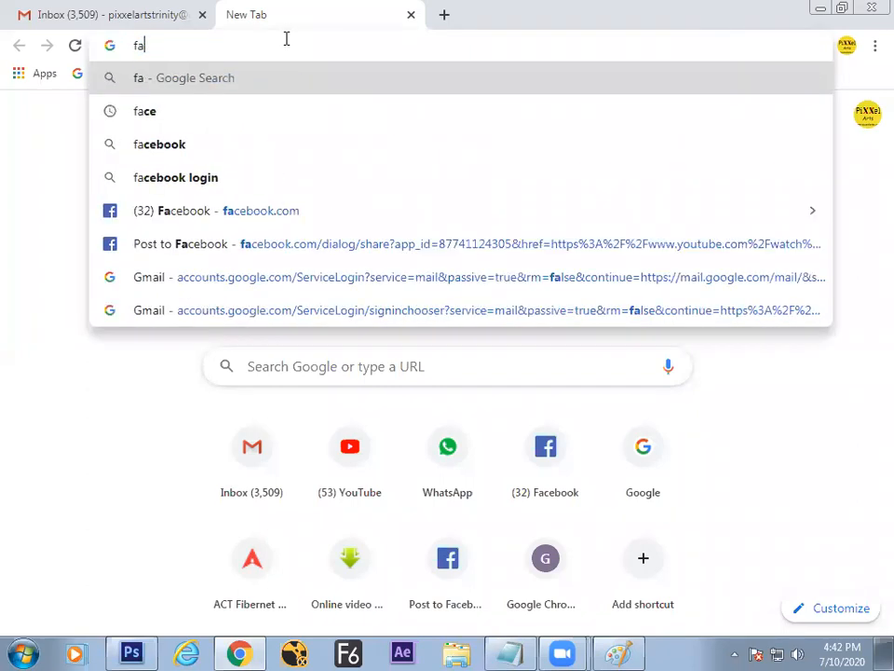
text(gr)
key(BackSpace)
key(BackSpace)
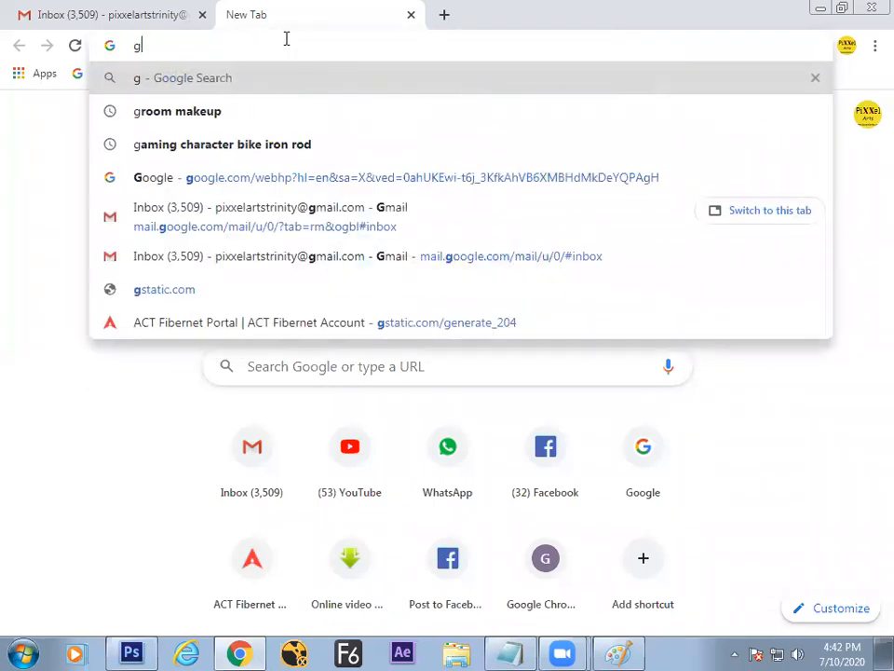
text(brid)
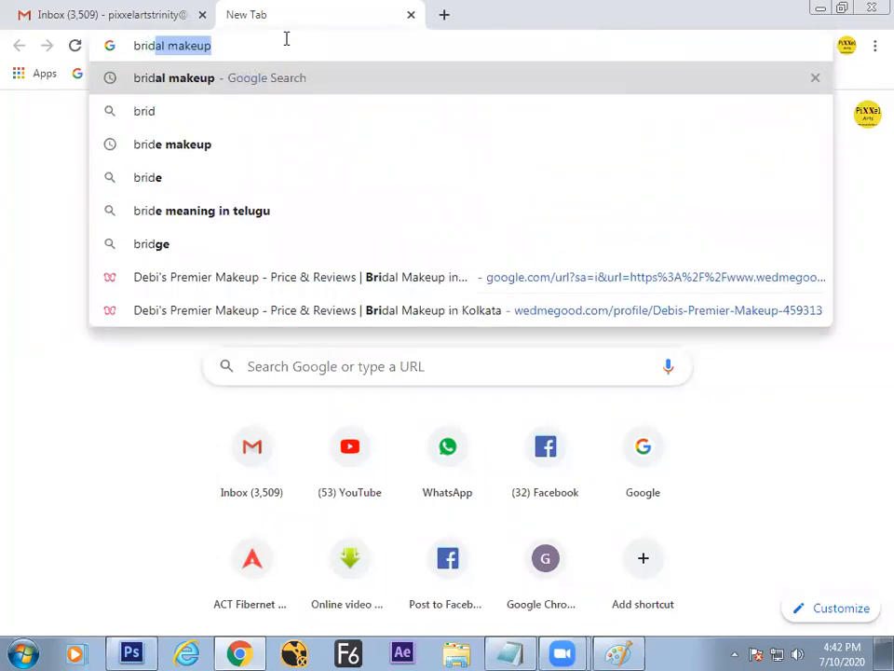
key(Return)
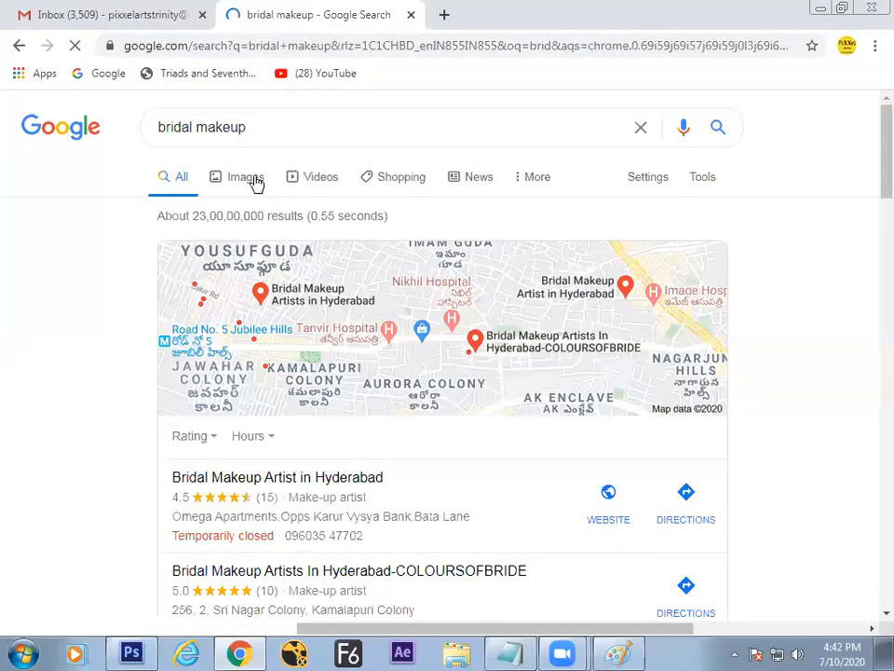
Step: Copy the first bride photo from the image results and return to Photoshop
click(257, 187)
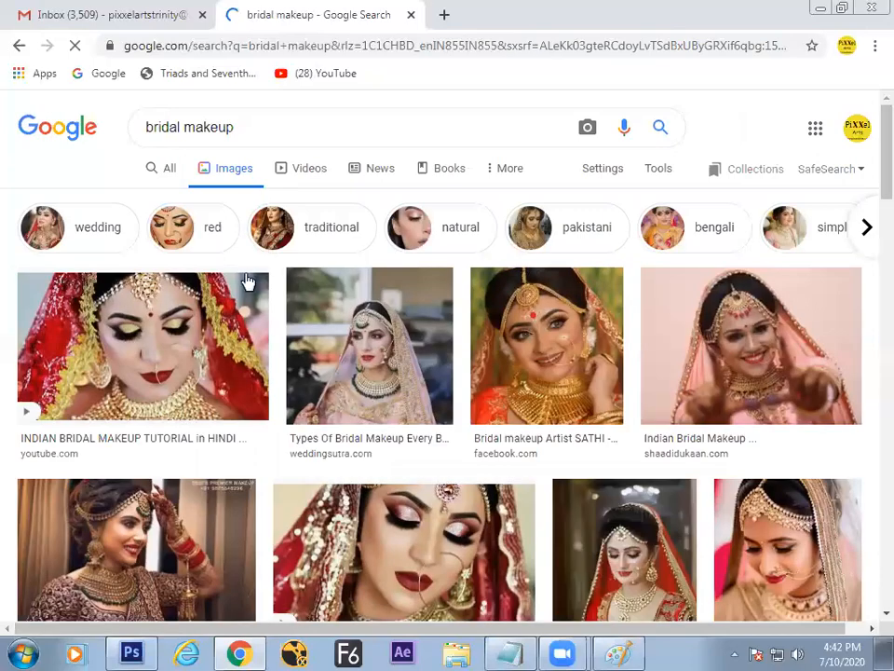
right_click(160, 353)
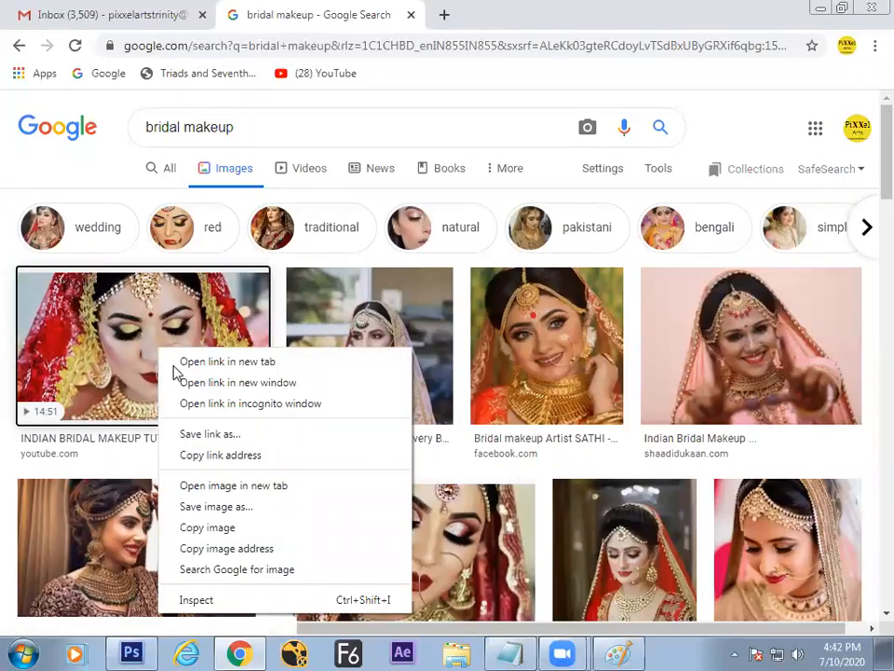
click(224, 528)
key(alt+Tab)
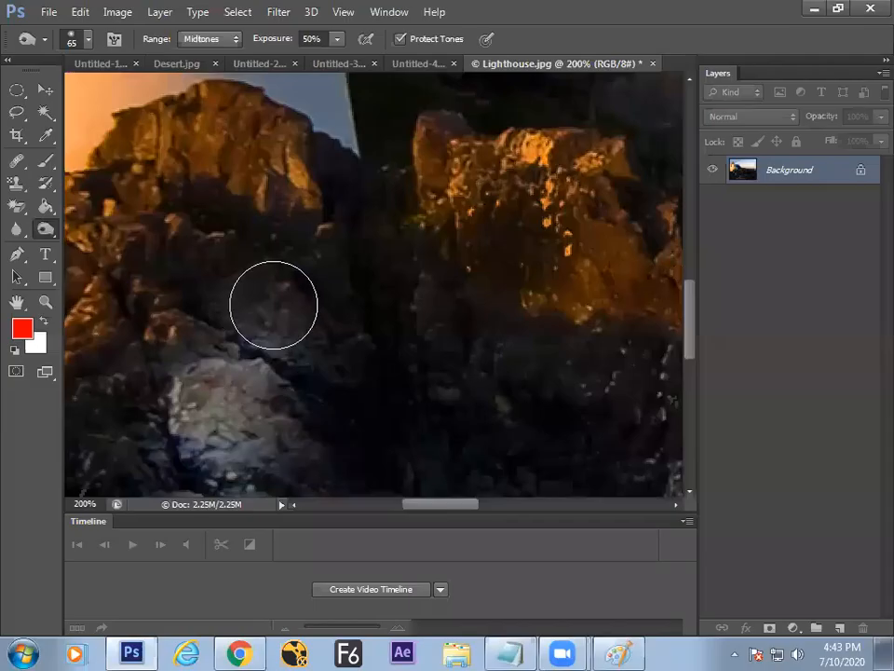
Step: Create a new document and paste the copied bride photo into it as Layer 1
key(ctrl+n)
key(Return)
key(ctrl+v)
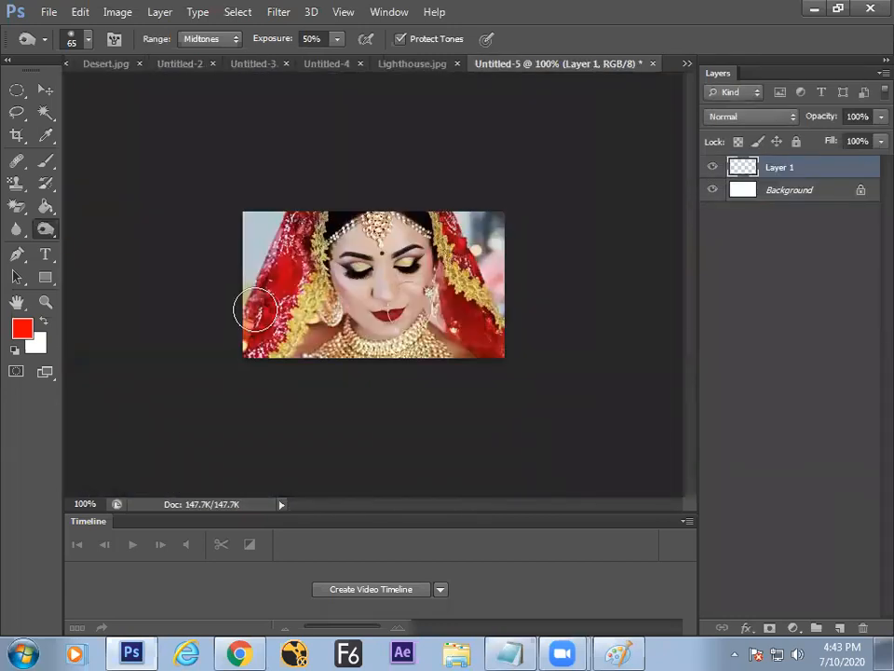
key(ctrl+plus)
key(ctrl+plus)
key(ctrl+minus)
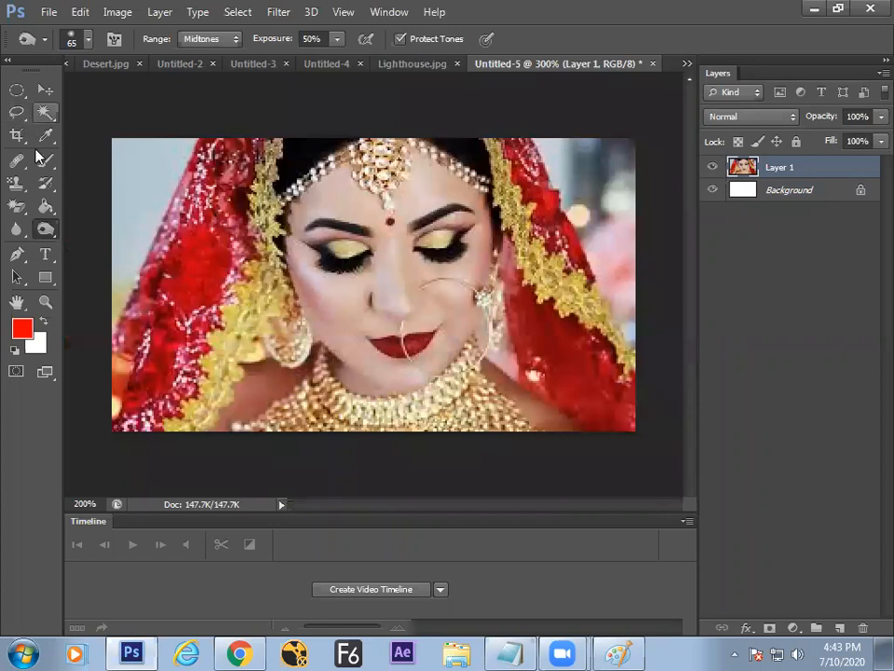
Step: Select the Burn Tool, shrink the brush, and zoom to 300% on the bride's face
right_click(45, 229)
click(93, 242)
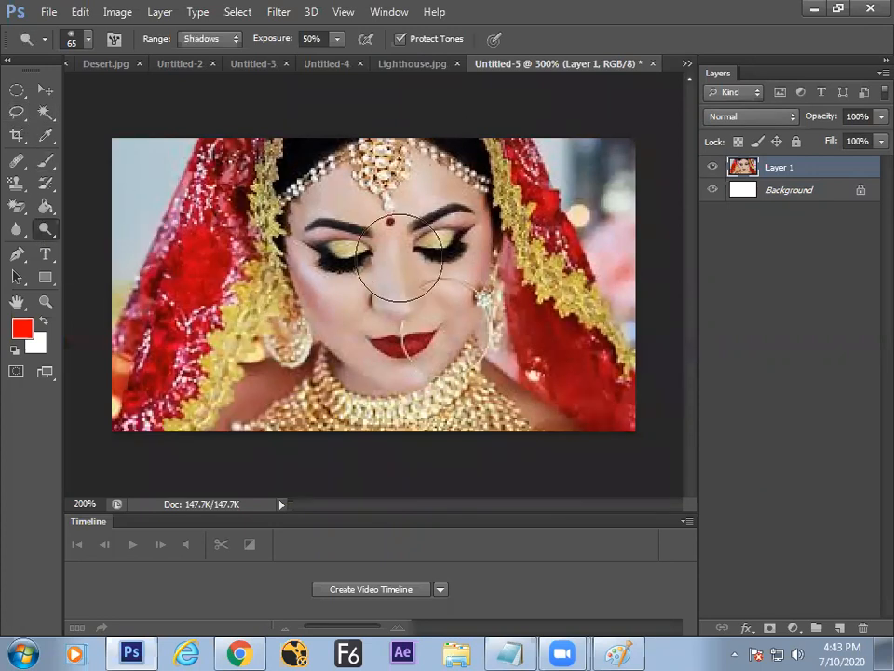
key(bracketleft)
key(bracketleft)
key(bracketleft)
key(bracketleft)
key(bracketleft)
key(bracketleft)
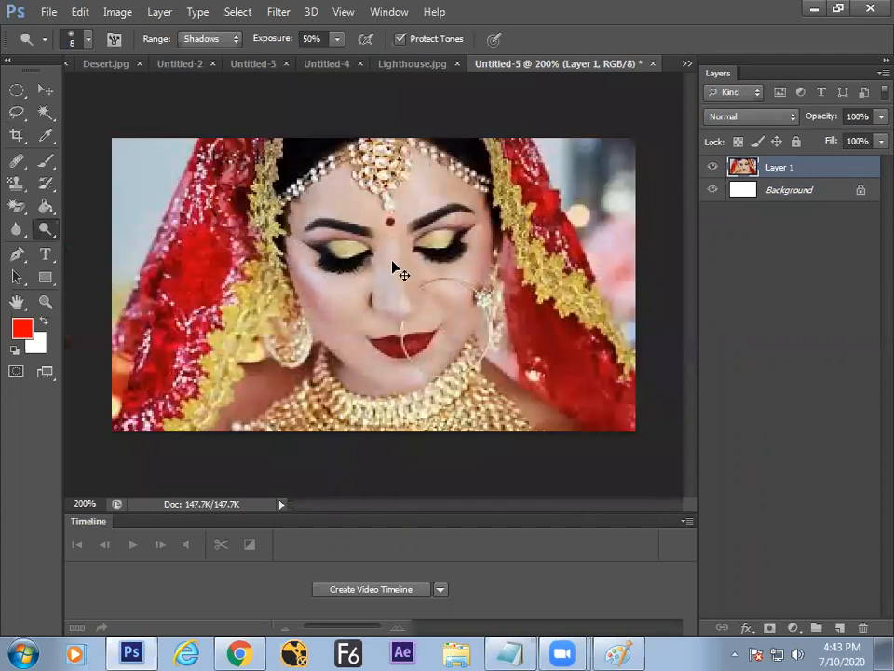
key(ctrl+equal)
drag(407, 266, 377, 243)
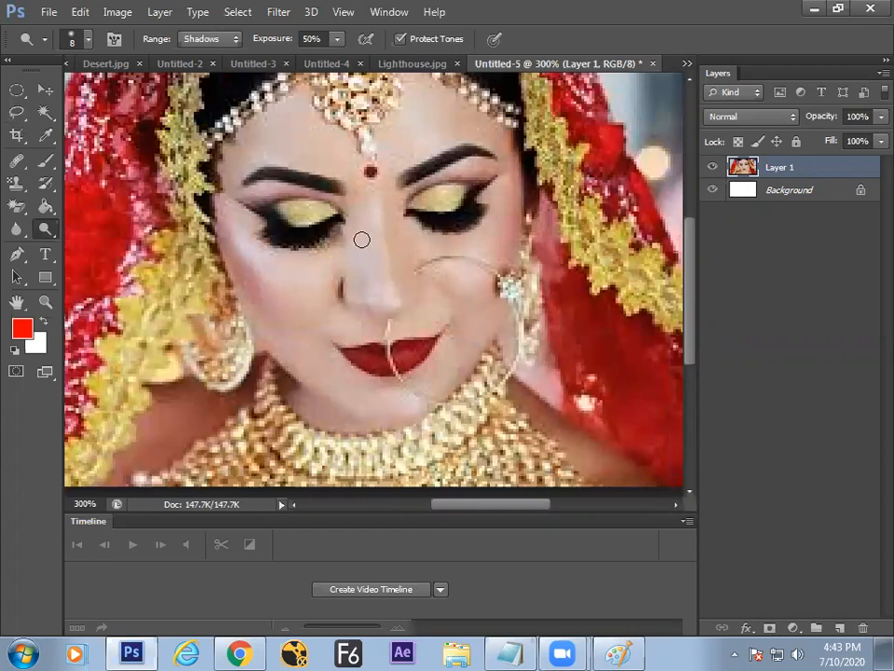
key(bracketleft)
key(bracketleft)
Step: Duplicate Layer 1 as Layer 2, hide the copy, and select Layer 1 for editing
key(ctrl+j)
click(713, 167)
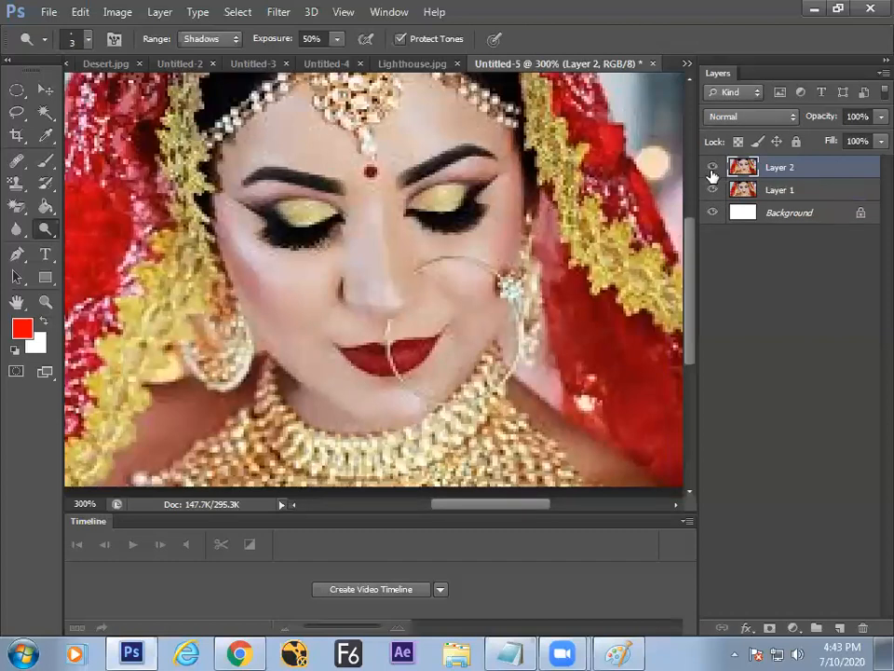
key(ctrl+plus)
key(ctrl+plus)
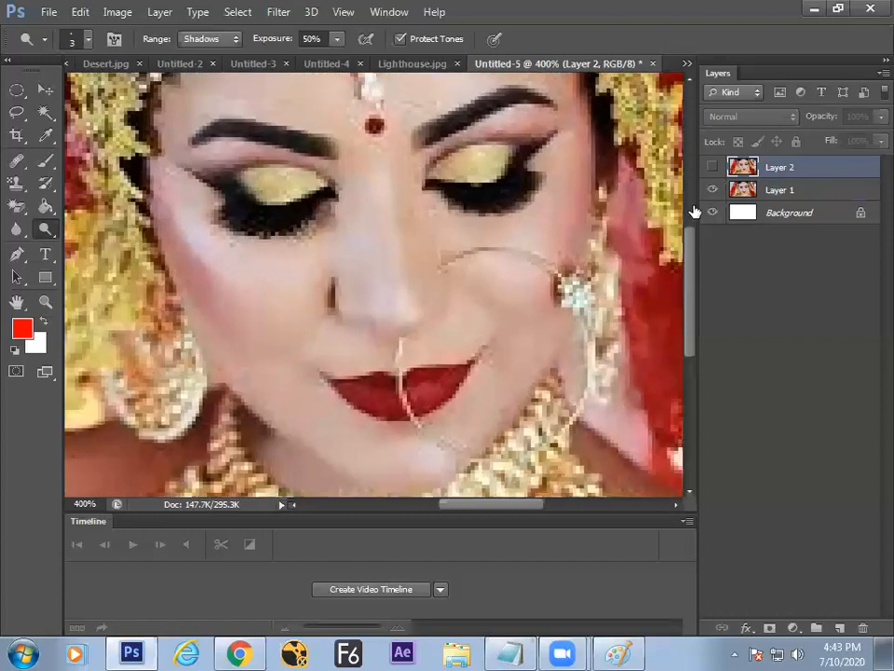
drag(487, 264, 414, 315)
click(736, 190)
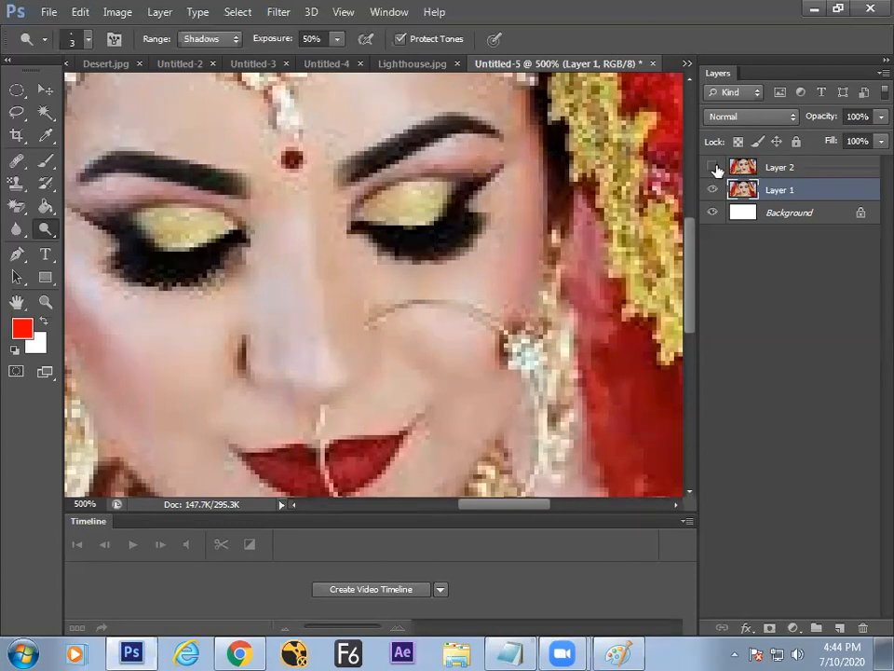
key(ctrl+plus)
key(ctrl+plus)
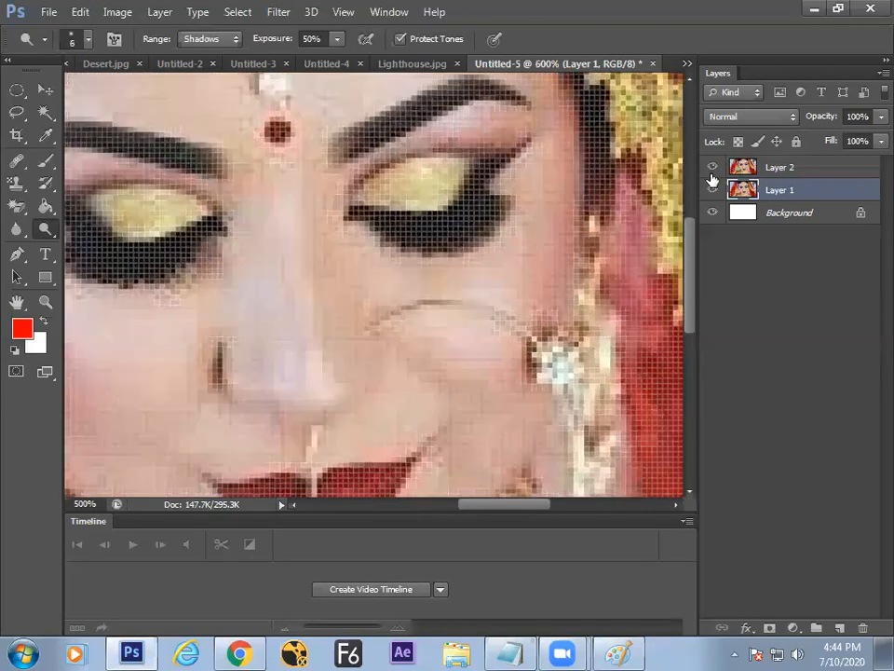
click(715, 167)
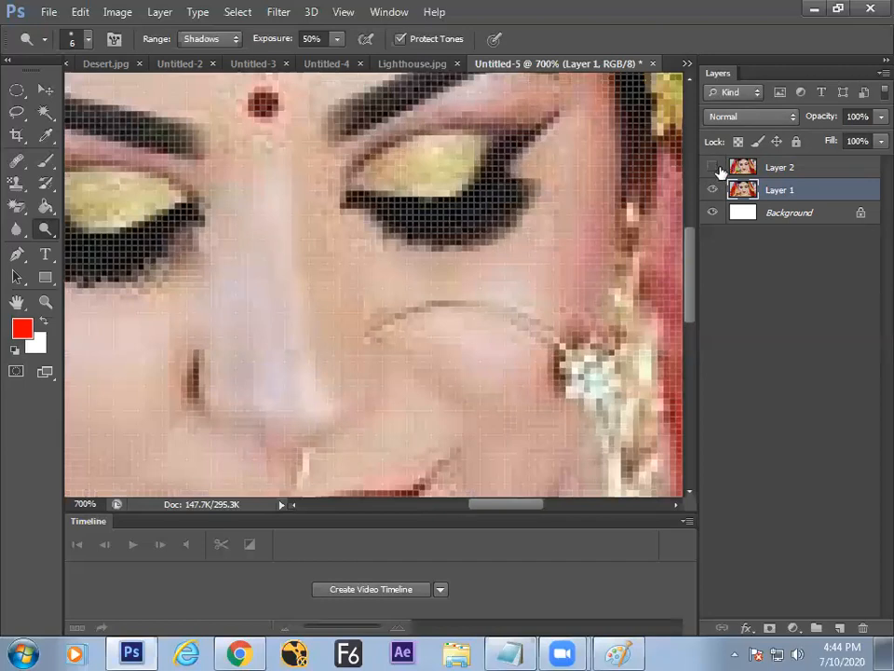
click(715, 168)
click(715, 168)
click(715, 168)
click(715, 168)
click(715, 168)
click(715, 168)
Step: Burn the skin beside the bride's nose with a size-10 brush
right_click(45, 228)
click(107, 242)
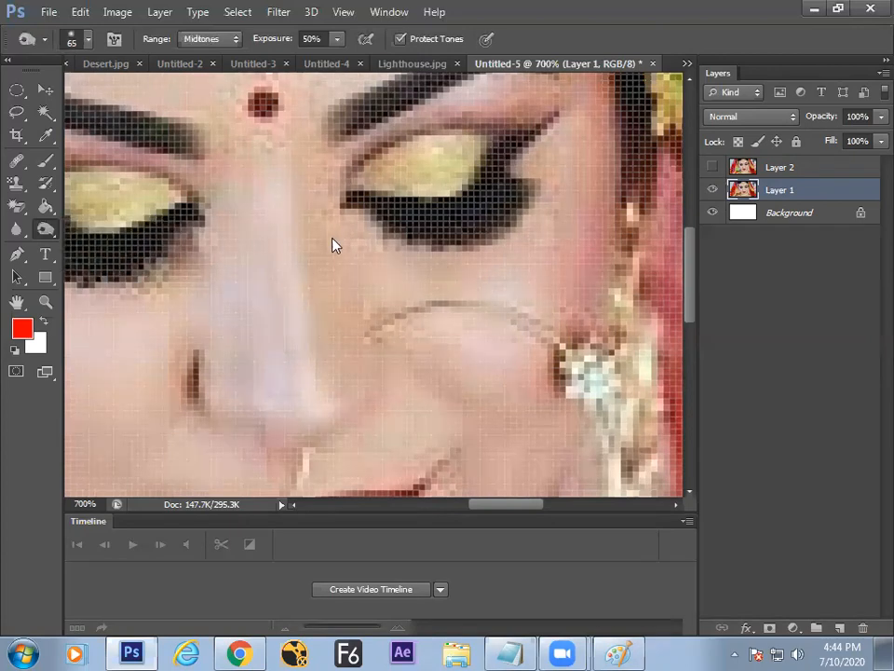
key(bracketleft)
key(bracketleft)
key(bracketleft)
key(bracketleft)
key(bracketleft)
key(bracketleft)
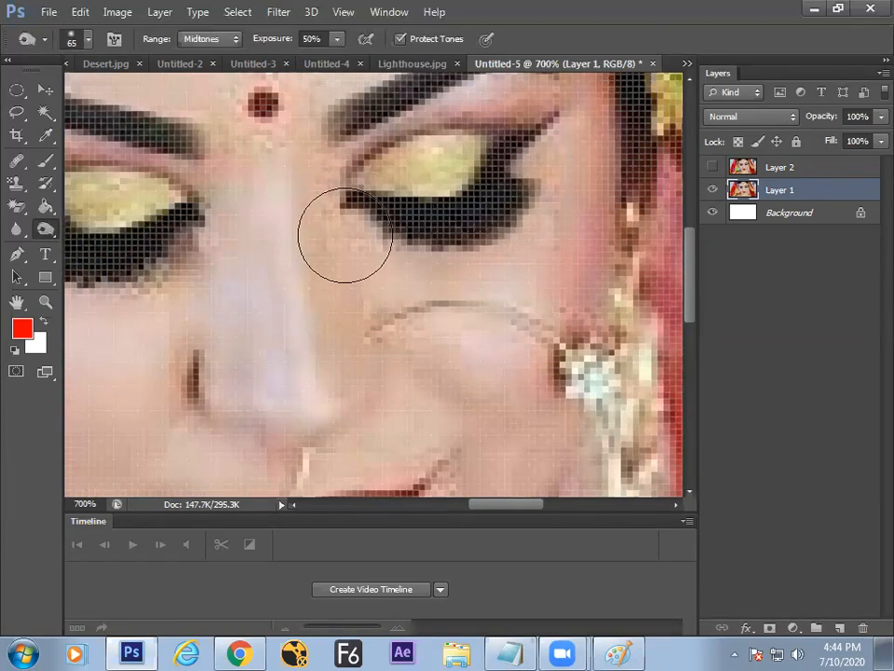
mouse_move(344, 231)
mouse_down()
mouse_move(353, 291)
mouse_move(350, 236)
mouse_move(349, 255)
mouse_move(343, 242)
mouse_move(336, 250)
mouse_move(343, 224)
mouse_move(351, 347)
mouse_move(329, 150)
mouse_up()
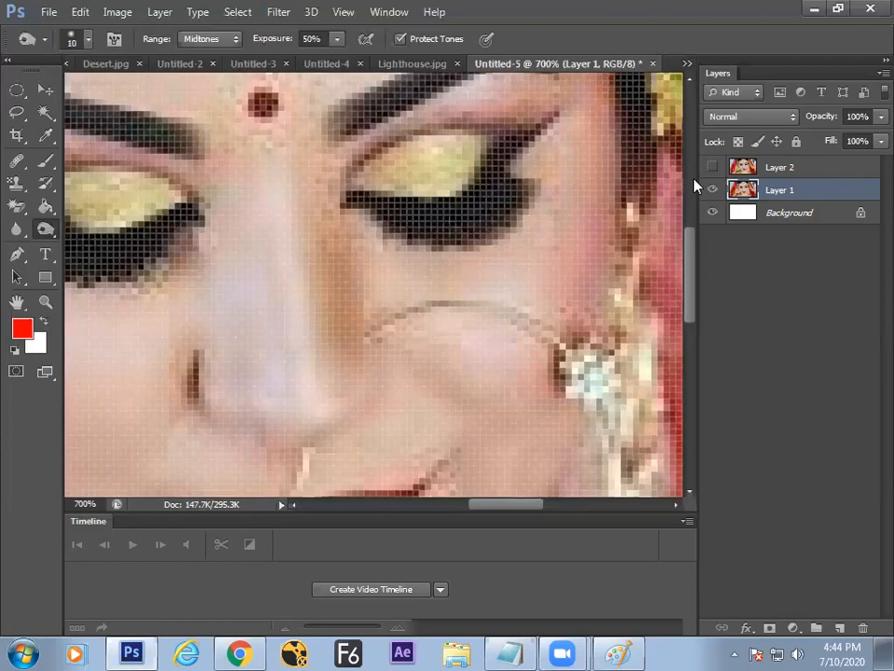
Step: Toggle Layer 2's visibility repeatedly to compare the darkened skin, zooming out to 400%
click(715, 168)
click(714, 168)
click(714, 167)
click(715, 167)
click(714, 168)
click(714, 167)
click(715, 170)
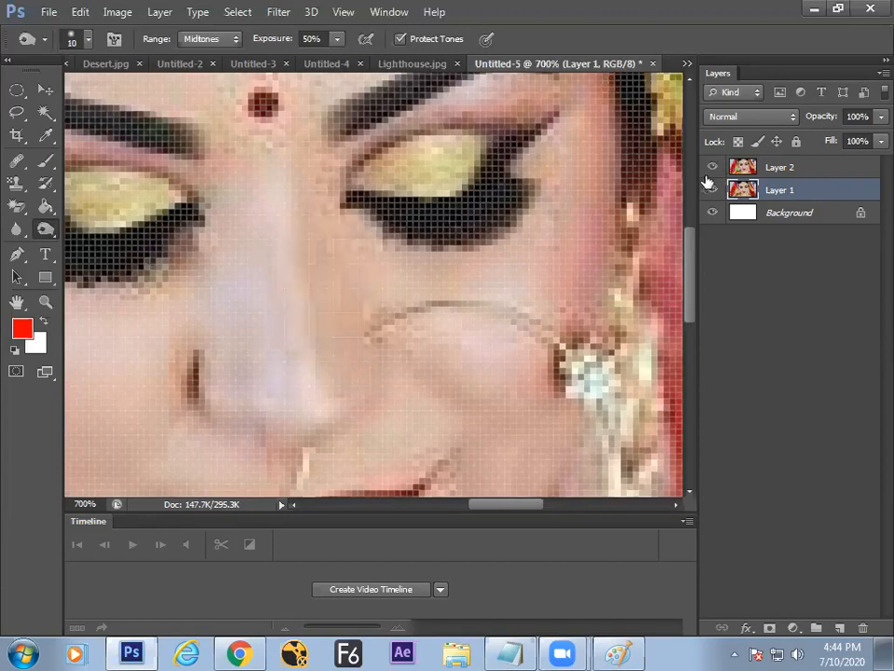
key(ctrl+minus)
key(ctrl+minus)
key(ctrl+minus)
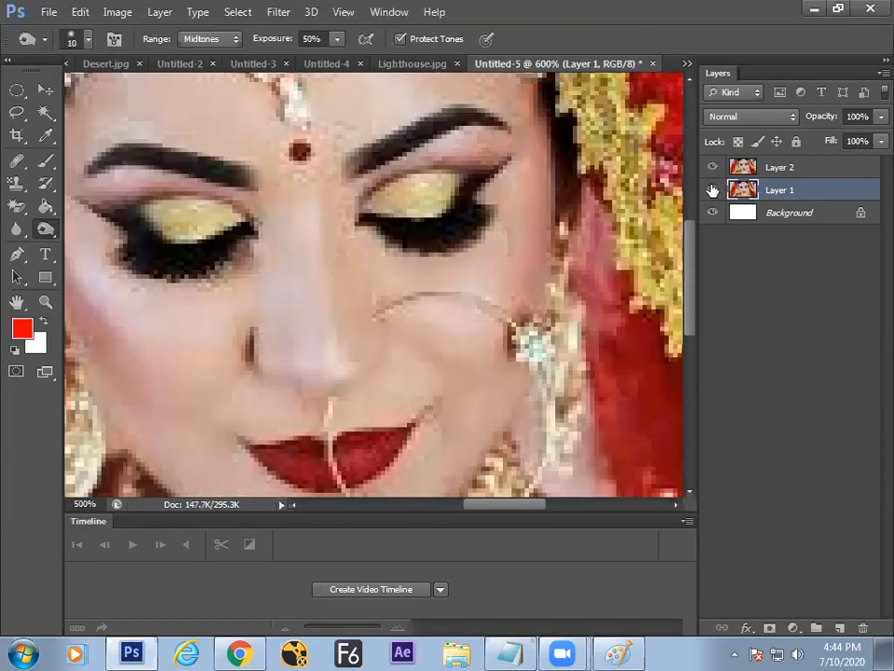
click(715, 169)
click(714, 168)
click(714, 168)
click(714, 169)
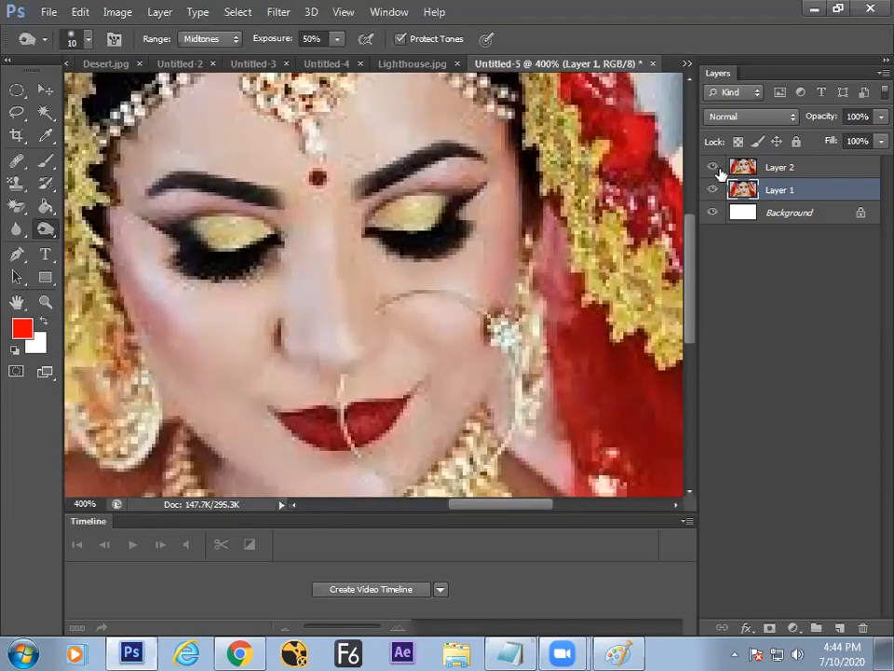
click(713, 170)
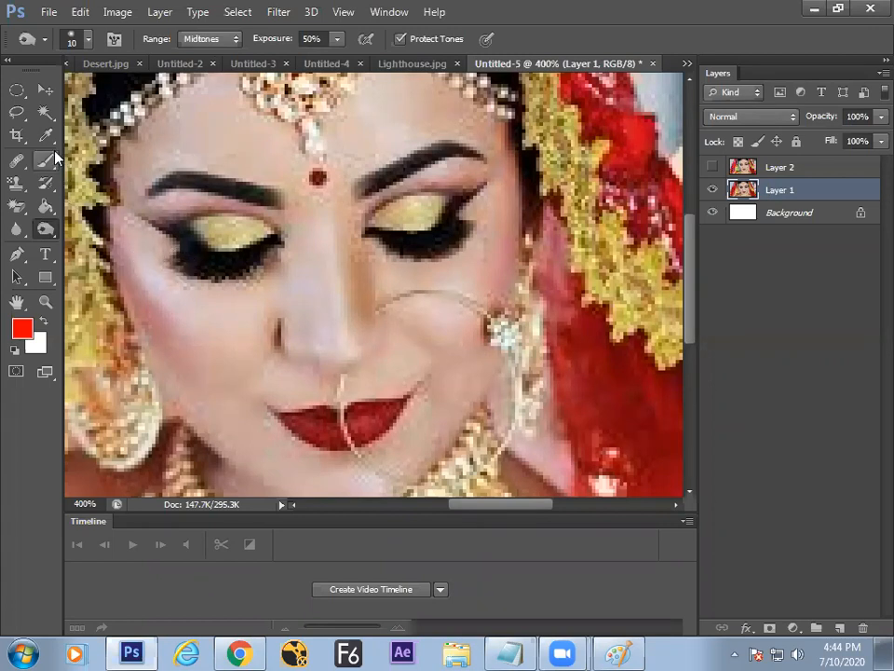
Step: Make both Layer 1 and Layer 2 visible again
click(714, 190)
click(714, 190)
click(713, 167)
Step: Pan across the forehead, lips and necklace, then bring the Paint whiteboard forward
drag(432, 274, 415, 348)
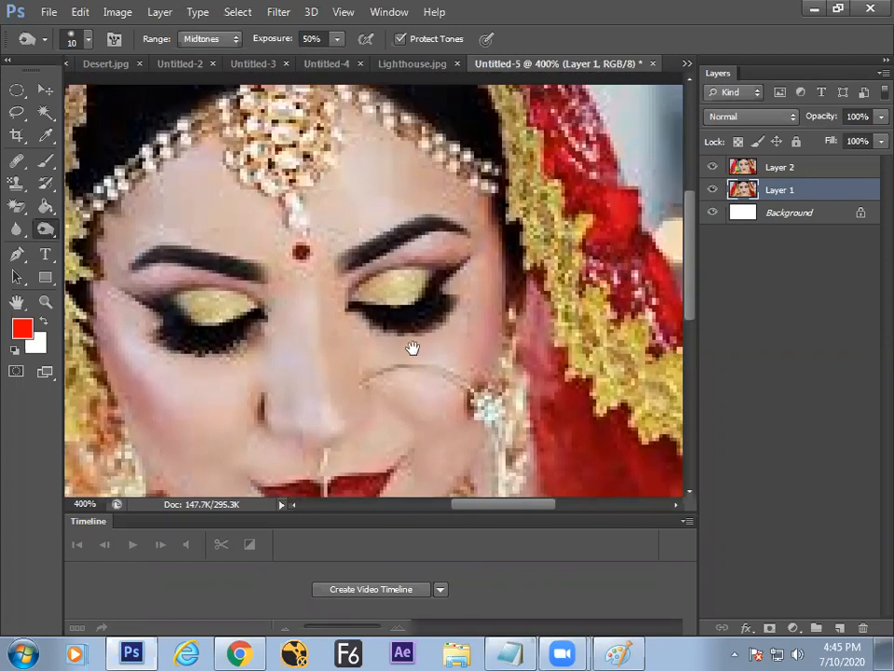
key(v)
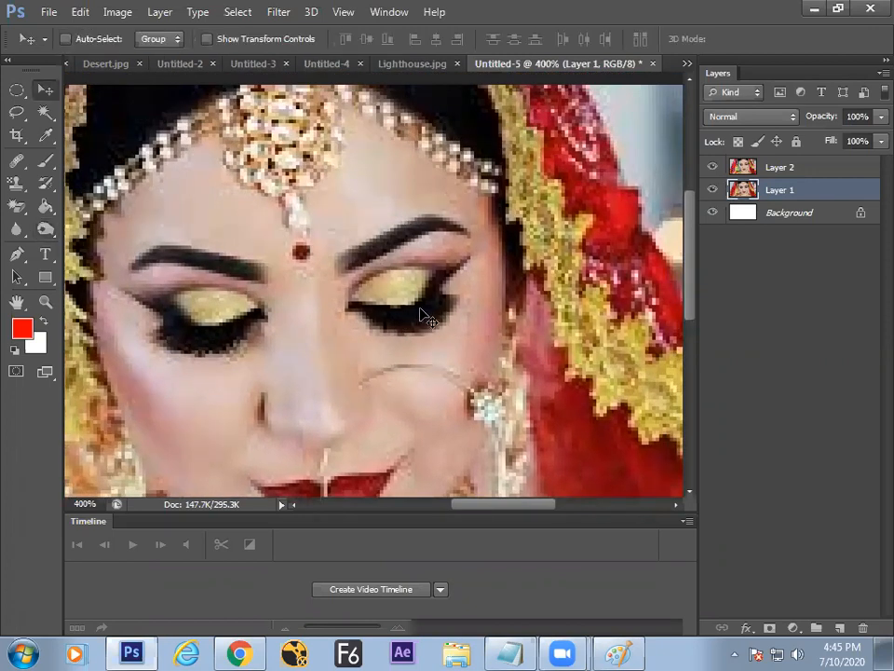
drag(409, 292, 473, 184)
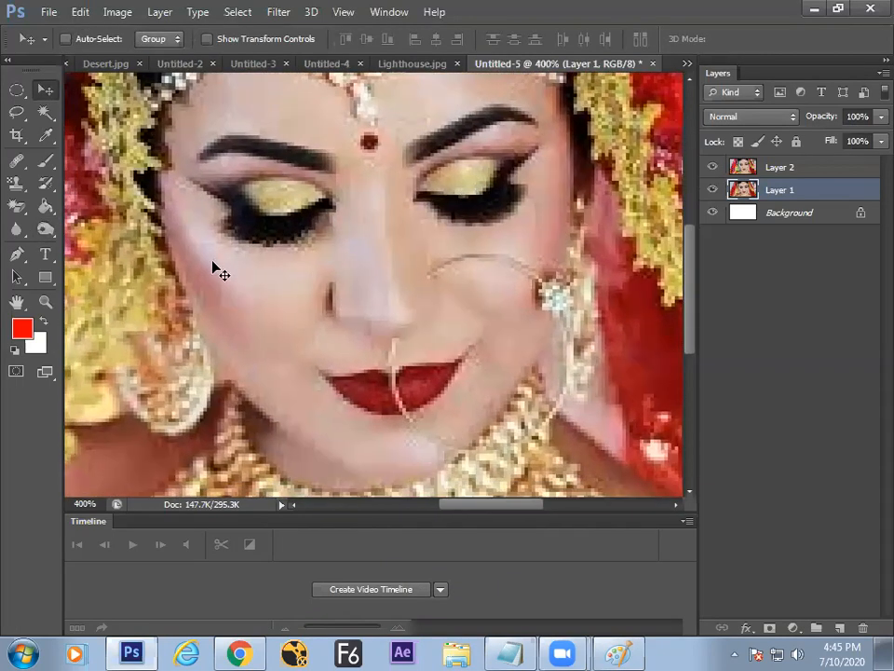
drag(207, 238, 193, 194)
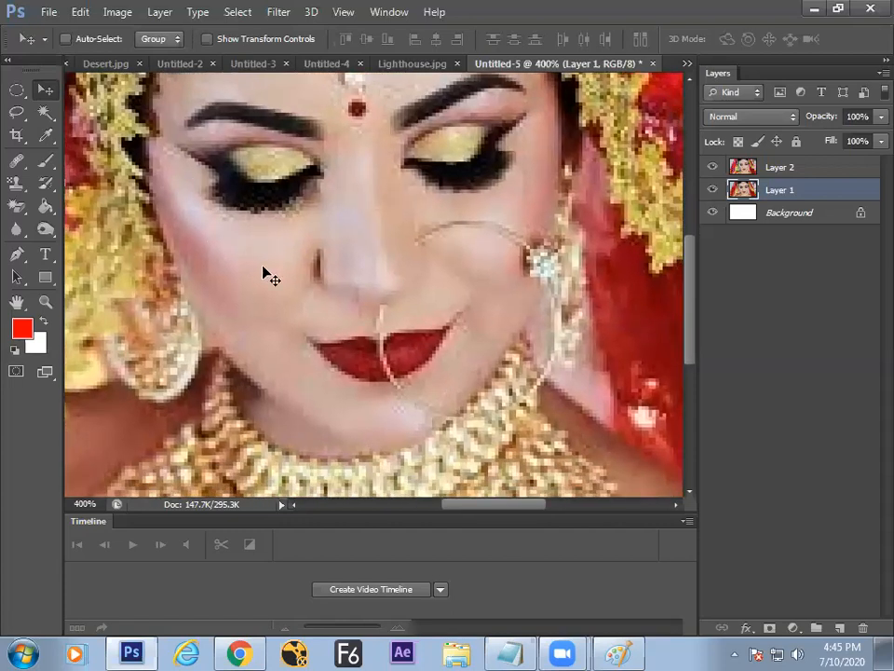
drag(271, 248, 240, 358)
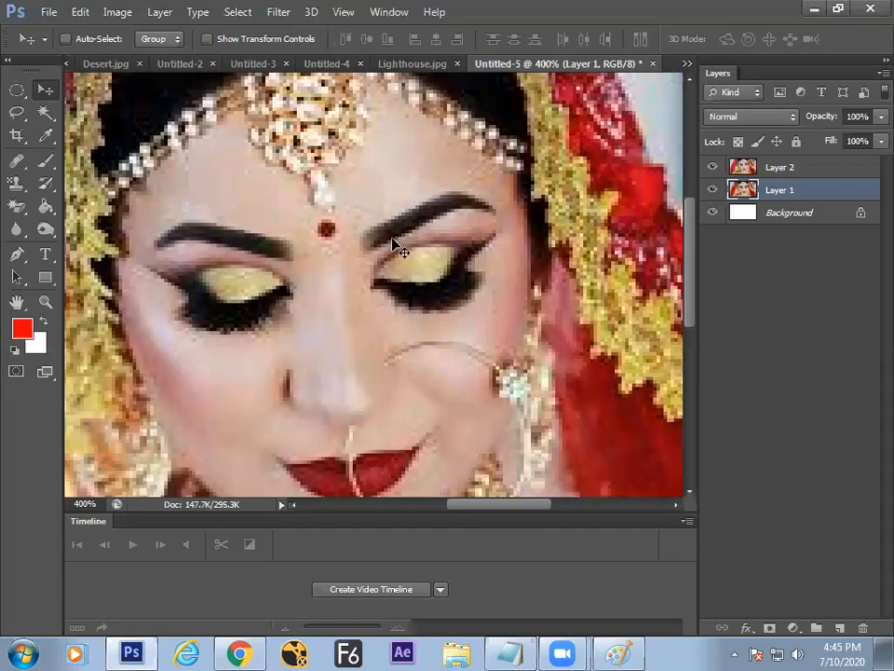
drag(261, 358, 298, 324)
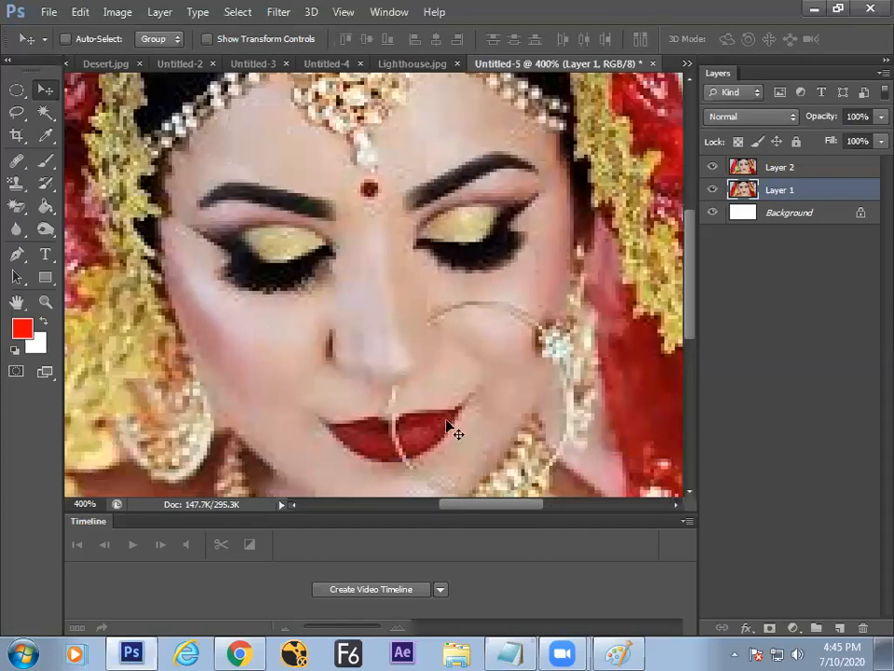
click(618, 653)
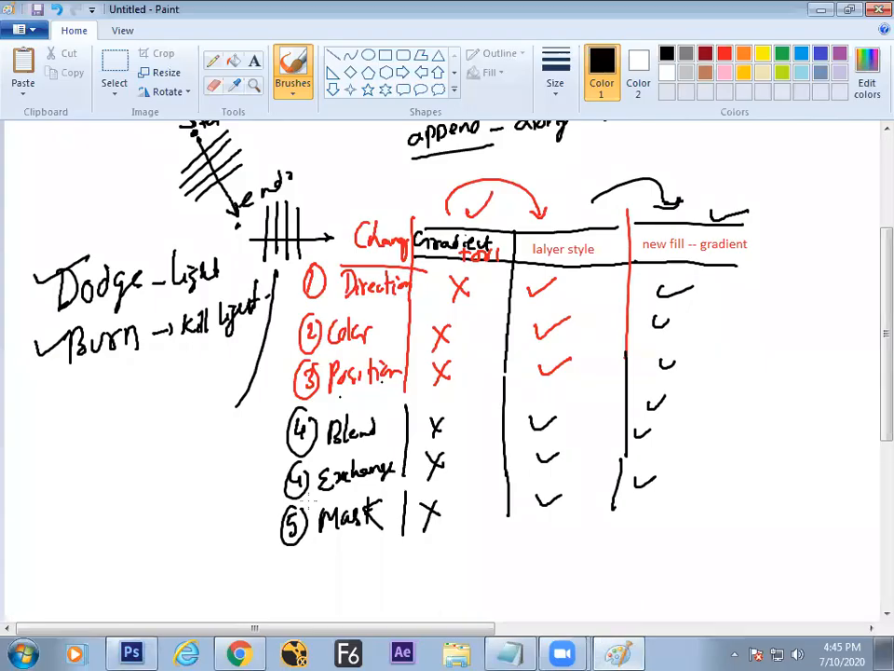
Step: Handwrite 'Highlight', 'Midtone' and 'Shadow' in a column on the whiteboard
drag(287, 627, 442, 616)
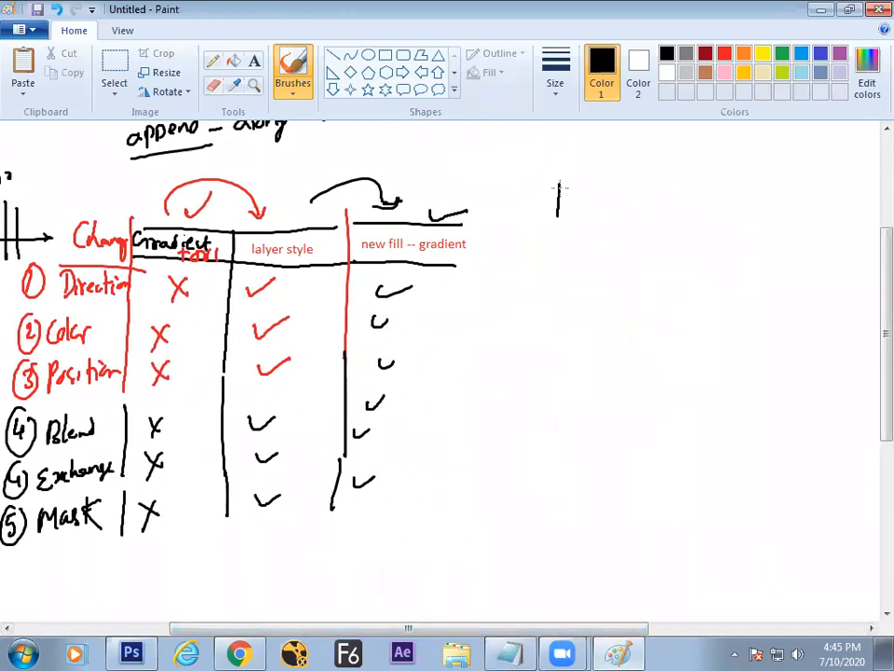
mouse_move(593, 196)
mouse_down()
mouse_move(587, 234)
mouse_move(603, 180)
mouse_move(628, 206)
mouse_up()
drag(634, 194, 643, 228)
drag(660, 183, 678, 186)
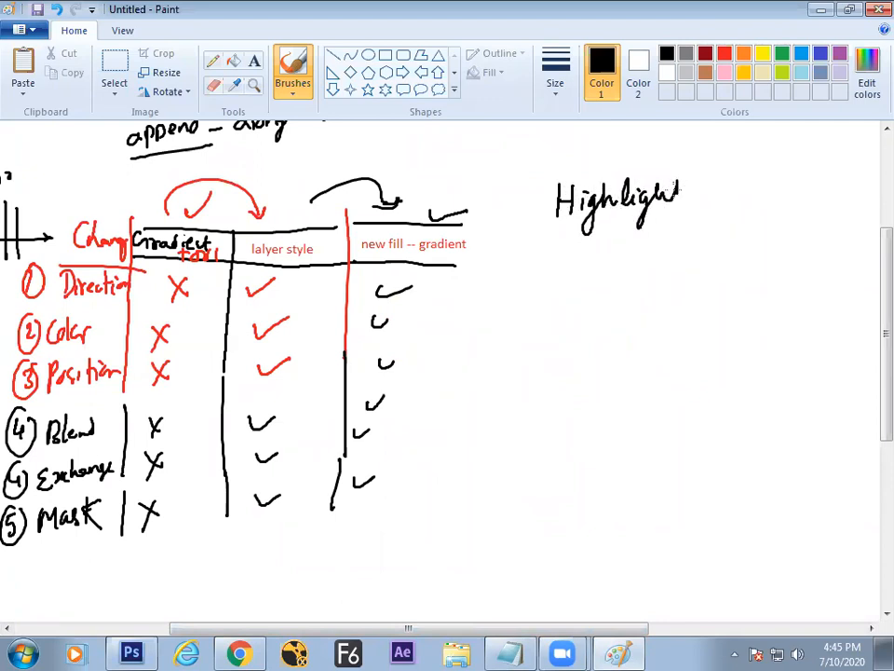
drag(579, 267, 589, 270)
mouse_move(612, 224)
mouse_down()
mouse_move(616, 267)
mouse_move(665, 239)
mouse_up()
mouse_move(564, 298)
mouse_down()
mouse_move(555, 317)
mouse_move(615, 314)
mouse_move(642, 282)
mouse_move(667, 290)
mouse_move(685, 273)
mouse_up()
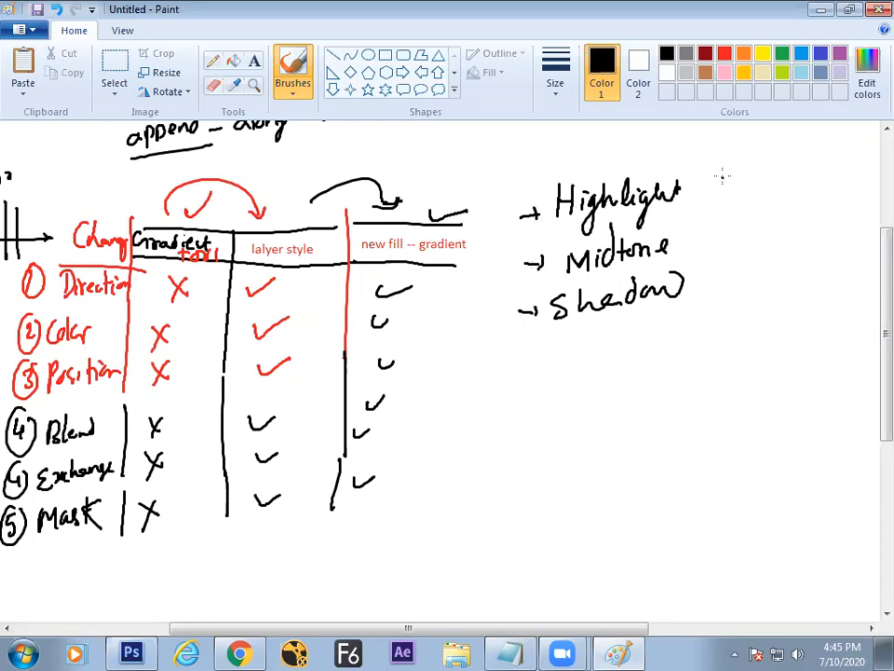
Step: Write 'Bright', 'mid range' and 'Darkest' beside them, then return to Photoshop
drag(794, 186, 817, 168)
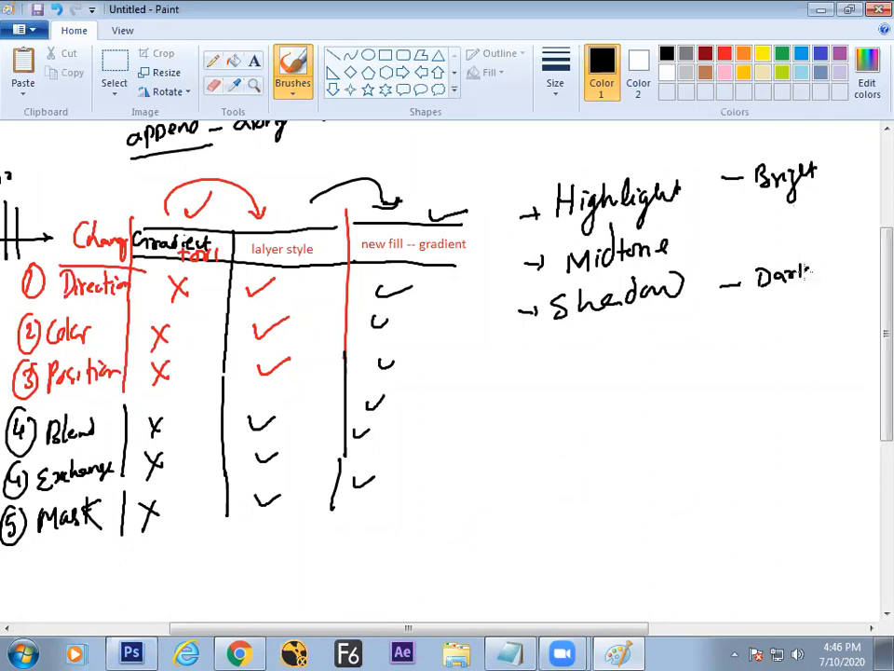
mouse_move(723, 226)
mouse_down()
mouse_move(781, 228)
mouse_move(842, 211)
mouse_up()
click(885, 219)
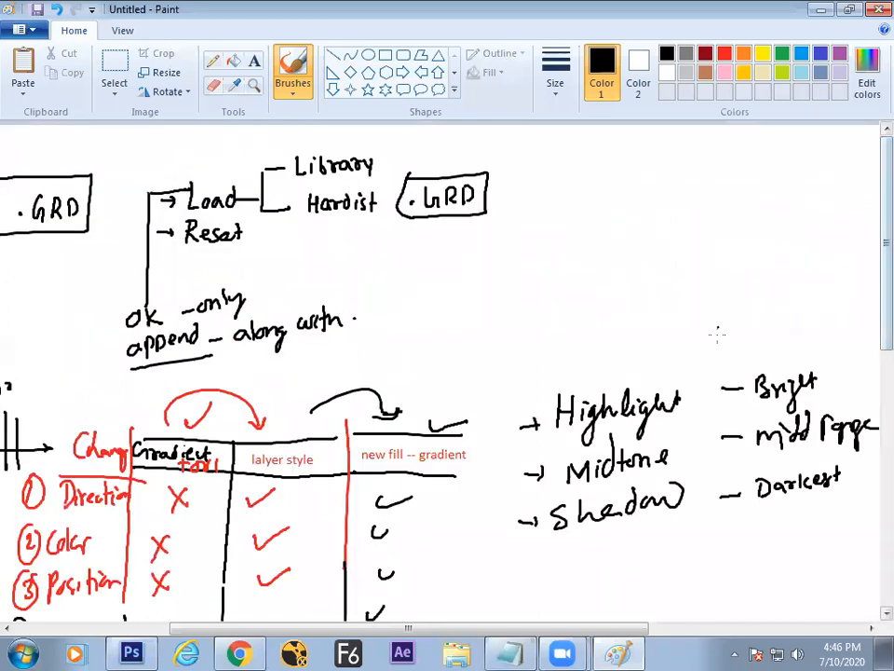
mouse_move(519, 629)
mouse_down()
mouse_move(560, 611)
mouse_move(626, 617)
mouse_up()
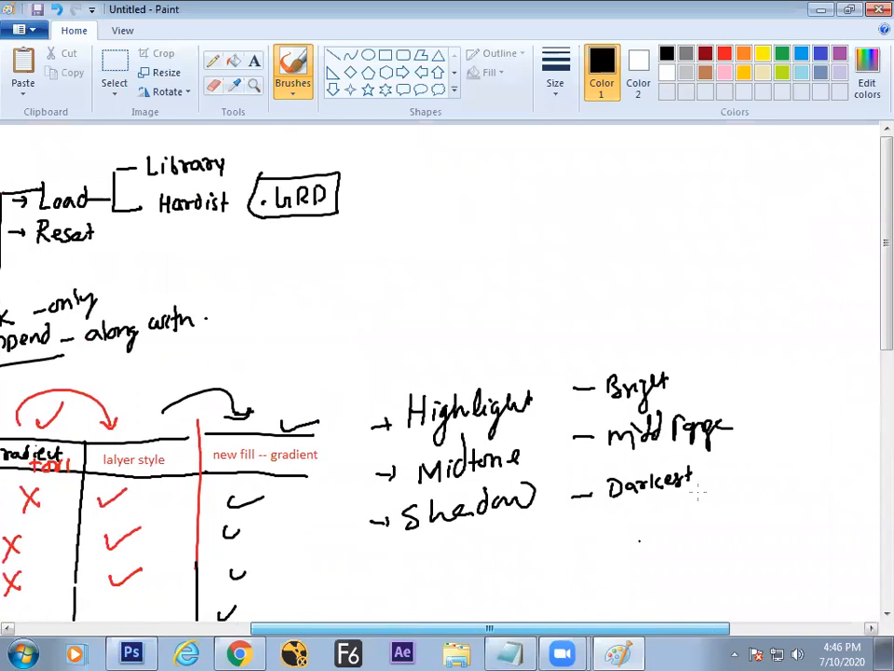
key(alt+Tab)
drag(365, 282, 328, 252)
click(51, 233)
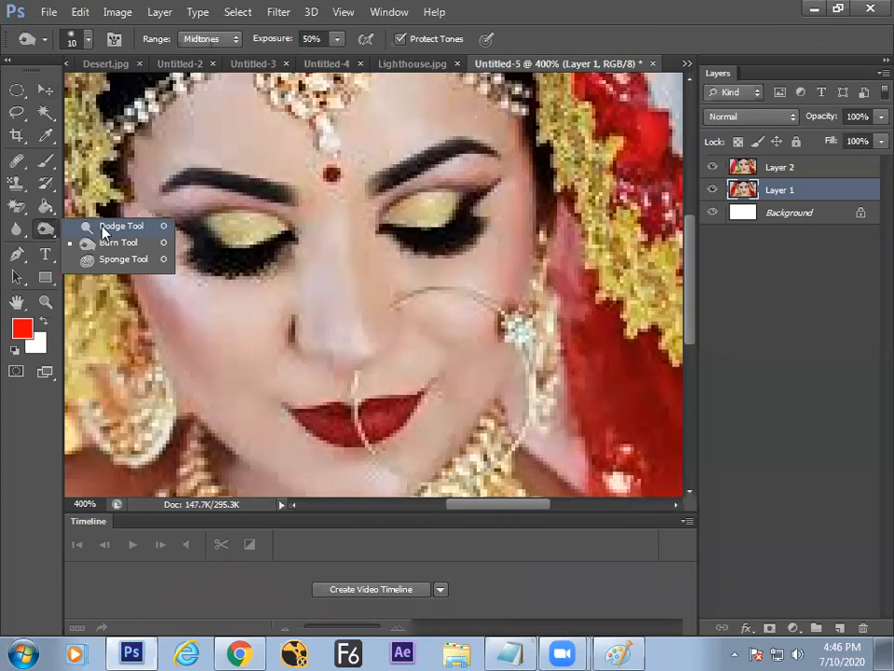
Step: Dodge a small patch under the left eyebrow on Layer 2 with a size-6 Dodge brush at 500% zoom
click(107, 227)
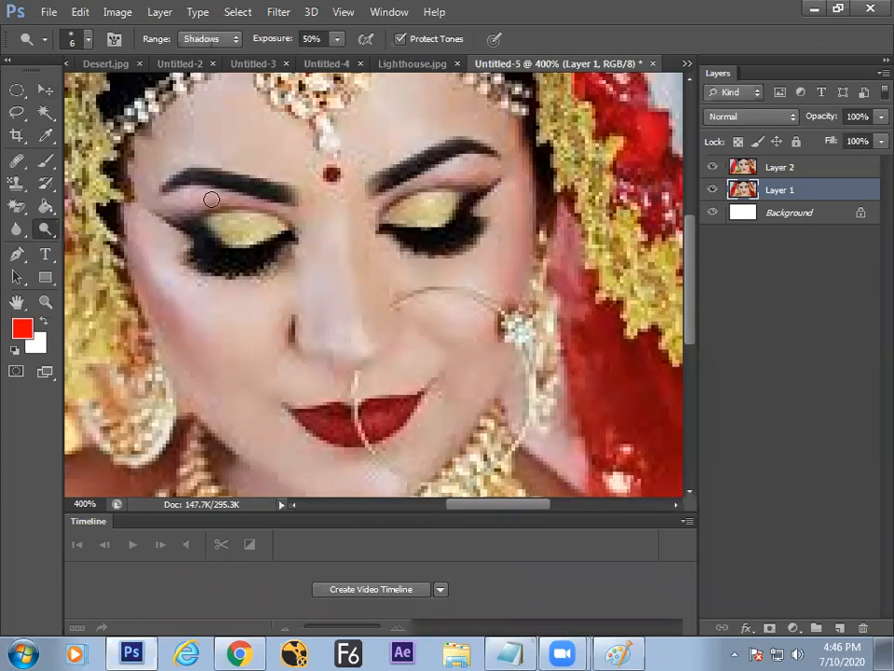
key(ctrl+plus)
drag(193, 122, 241, 140)
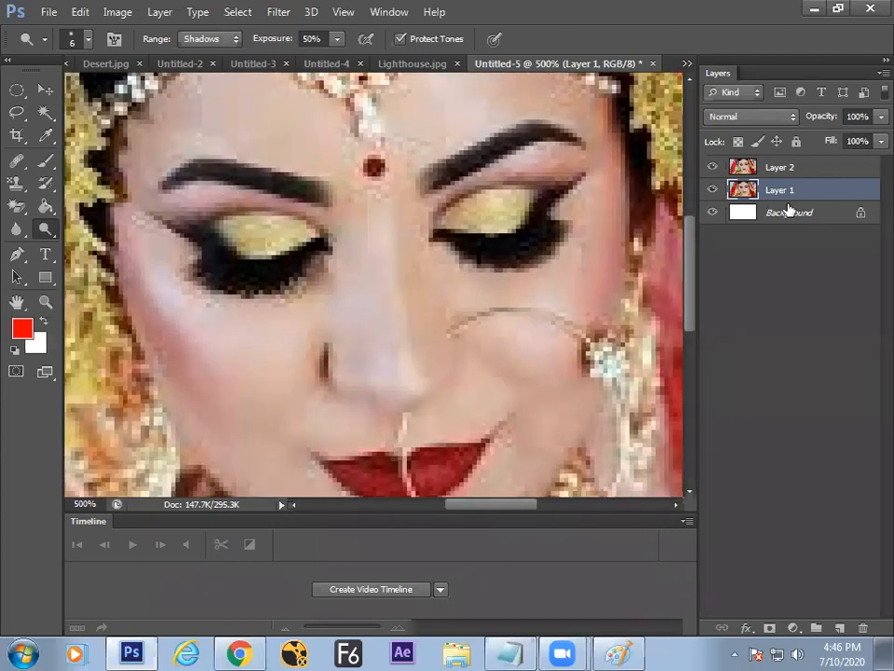
click(781, 168)
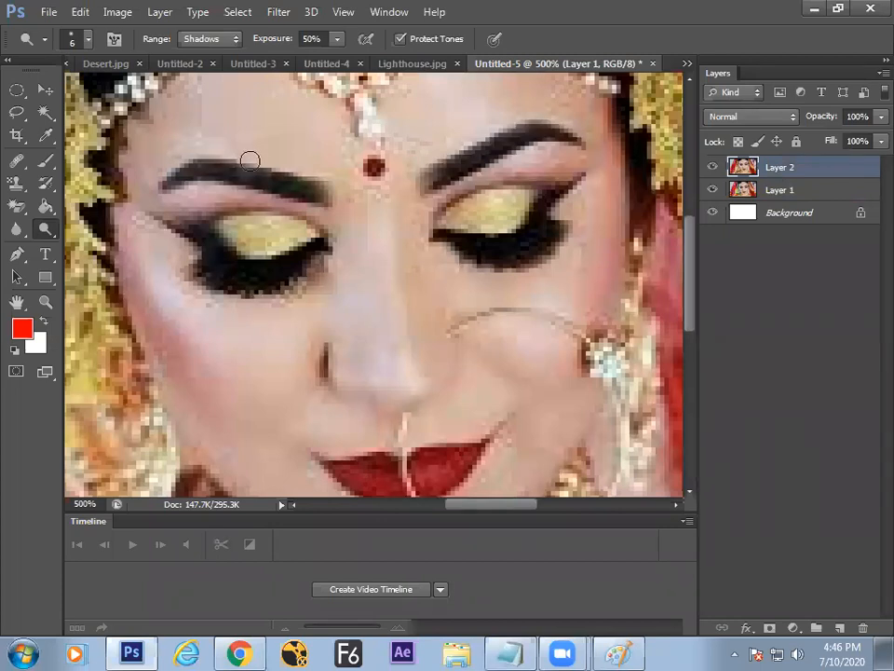
scroll(249, 176, up, 2)
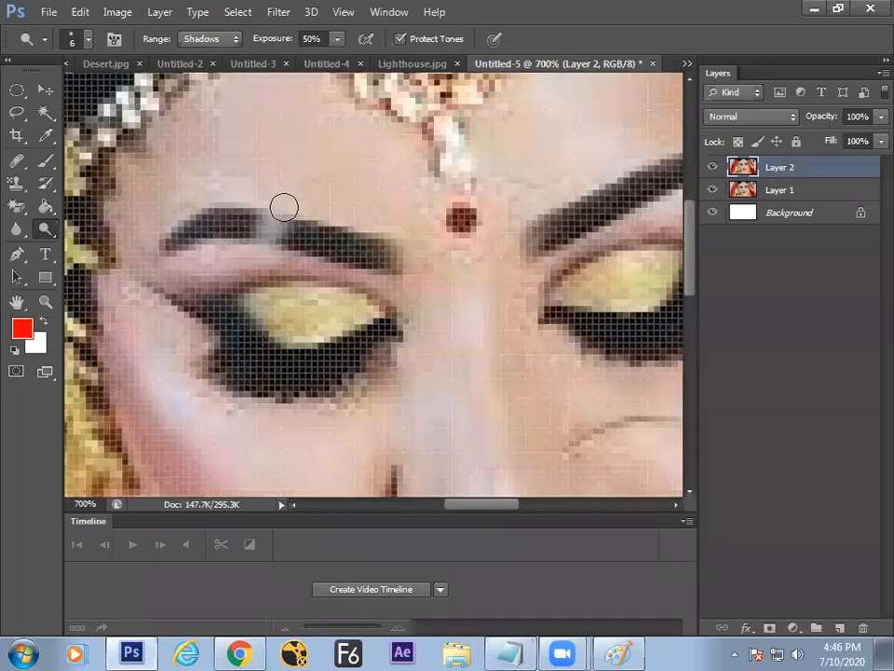
drag(279, 257, 273, 263)
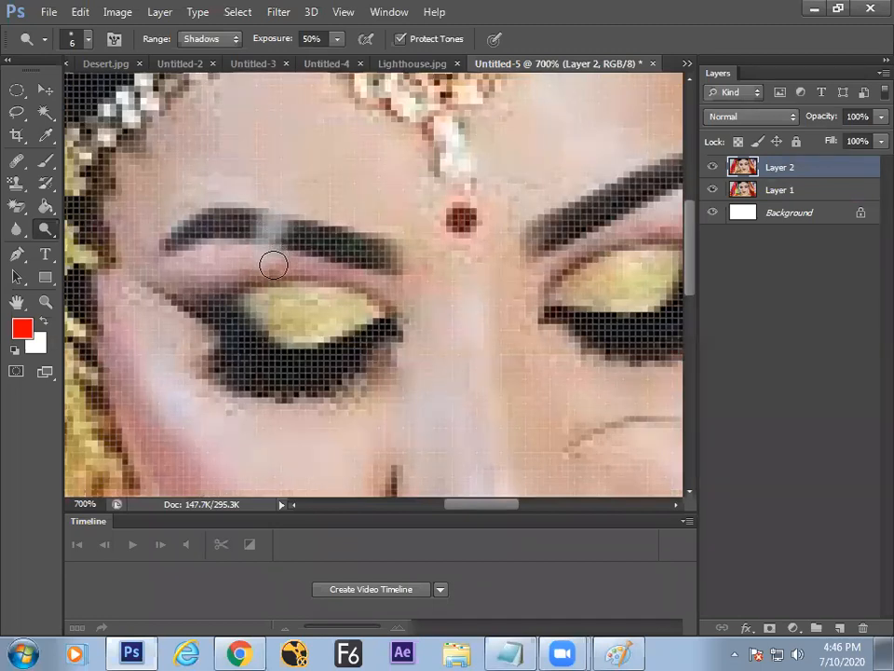
click(213, 43)
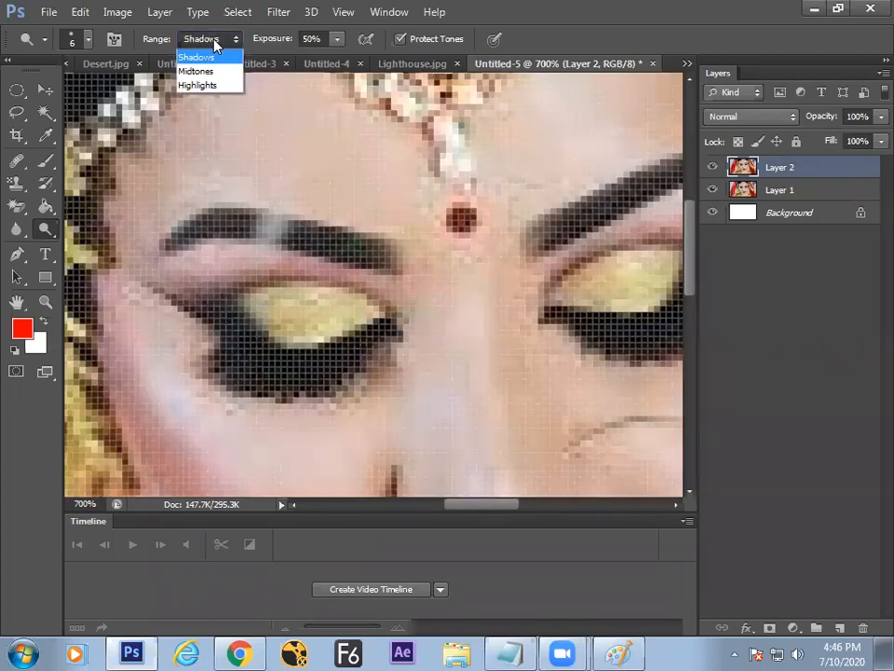
Step: Set Range to Highlights, dodge the forehead above the left eyebrow, then fit the photo on screen
click(201, 85)
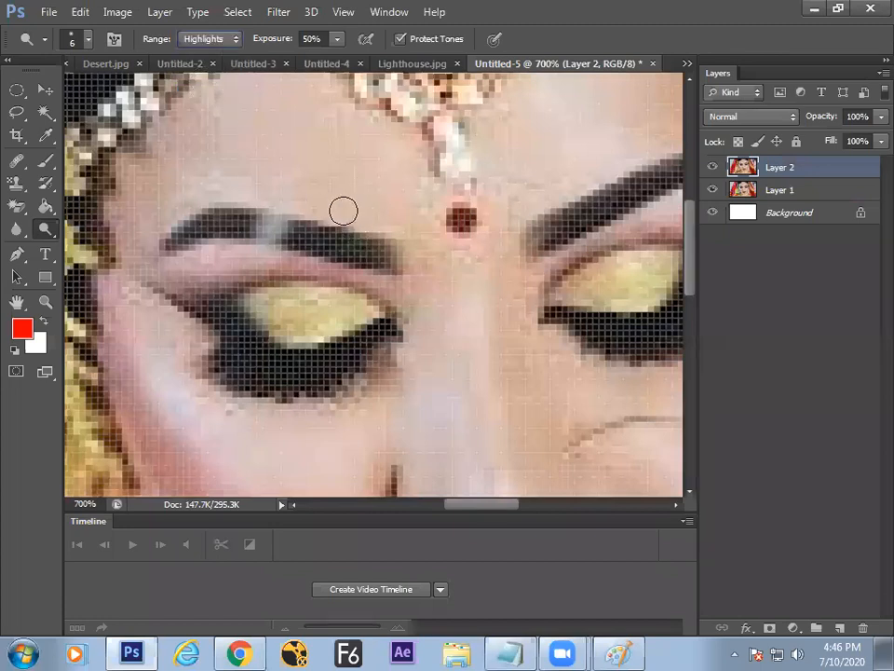
mouse_move(333, 198)
mouse_down()
mouse_move(301, 218)
mouse_move(332, 198)
mouse_move(327, 211)
mouse_move(343, 186)
mouse_move(309, 269)
mouse_up()
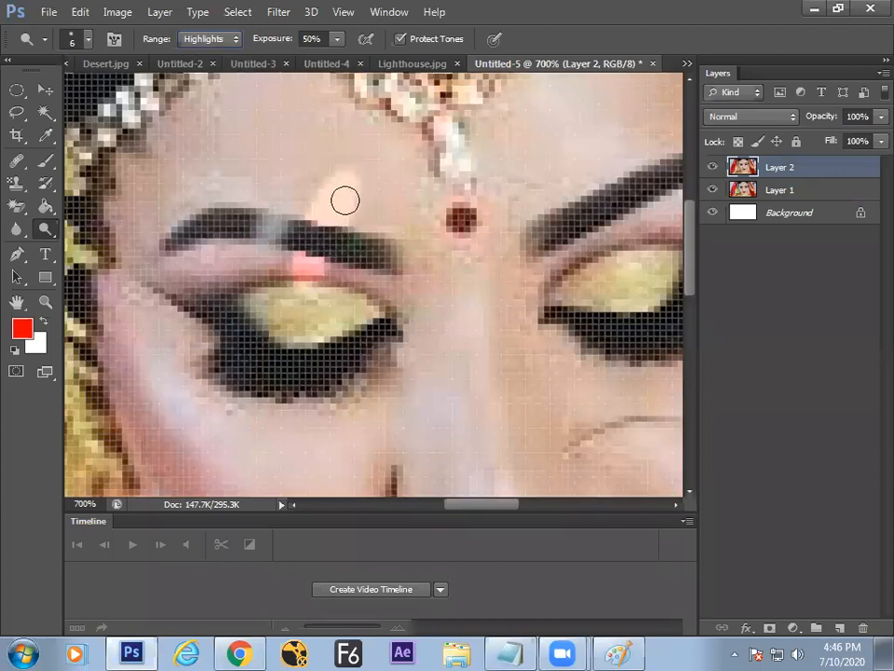
drag(338, 199, 316, 242)
click(221, 43)
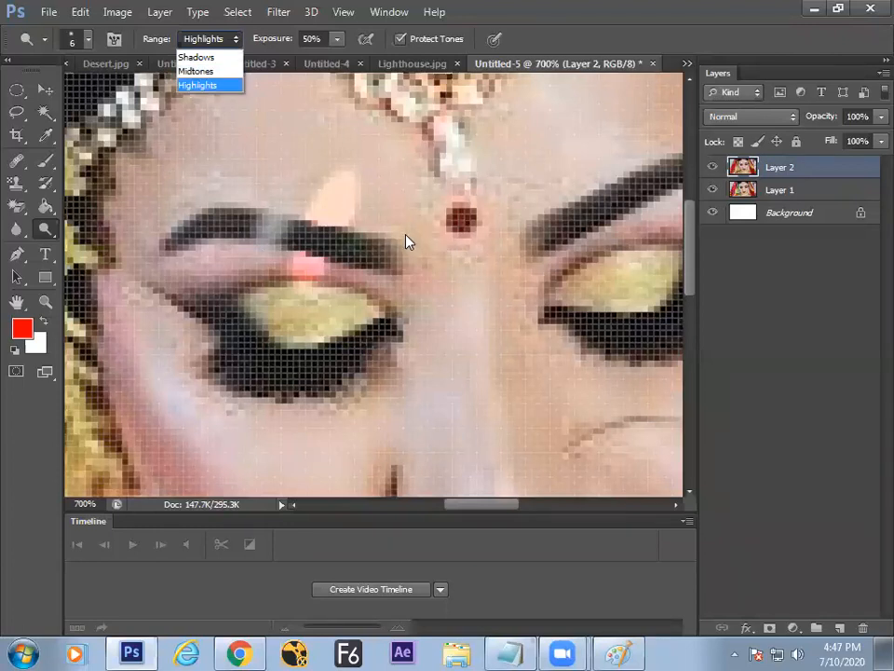
click(376, 261)
key(ctrl+0)
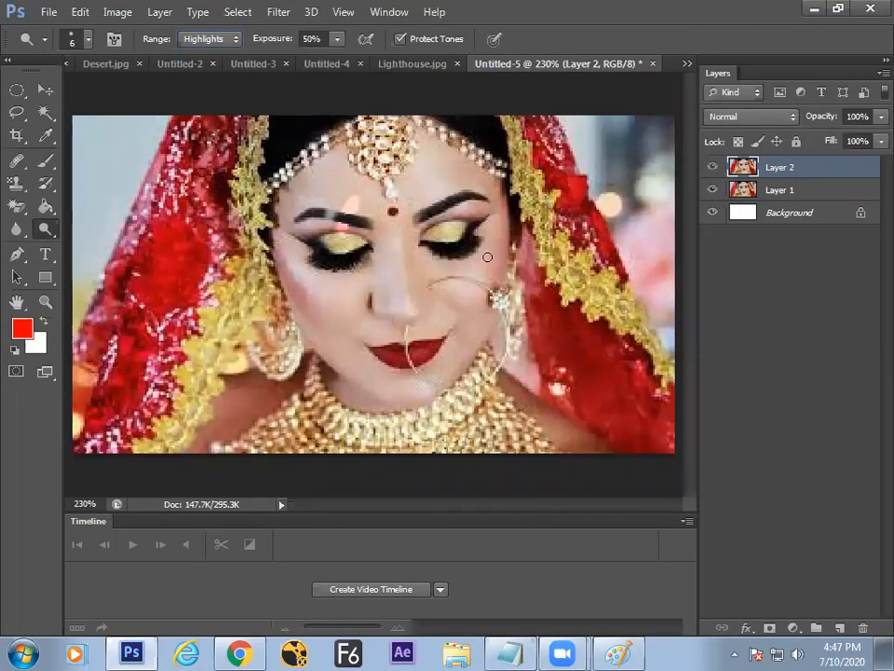
key(alt+Tab)
key(alt+Tab)
key(alt+Tab)
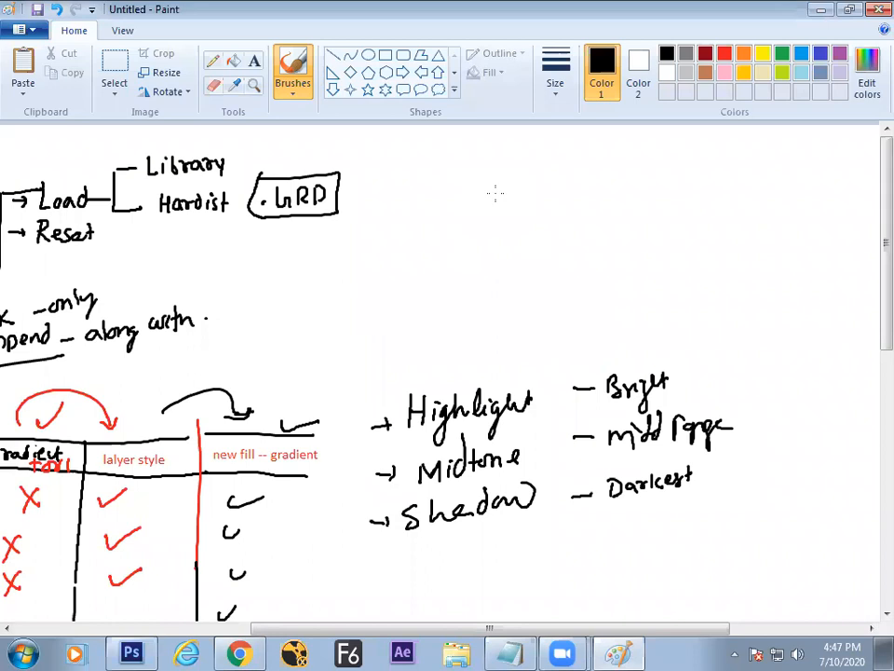
key(alt+Tab)
click(206, 43)
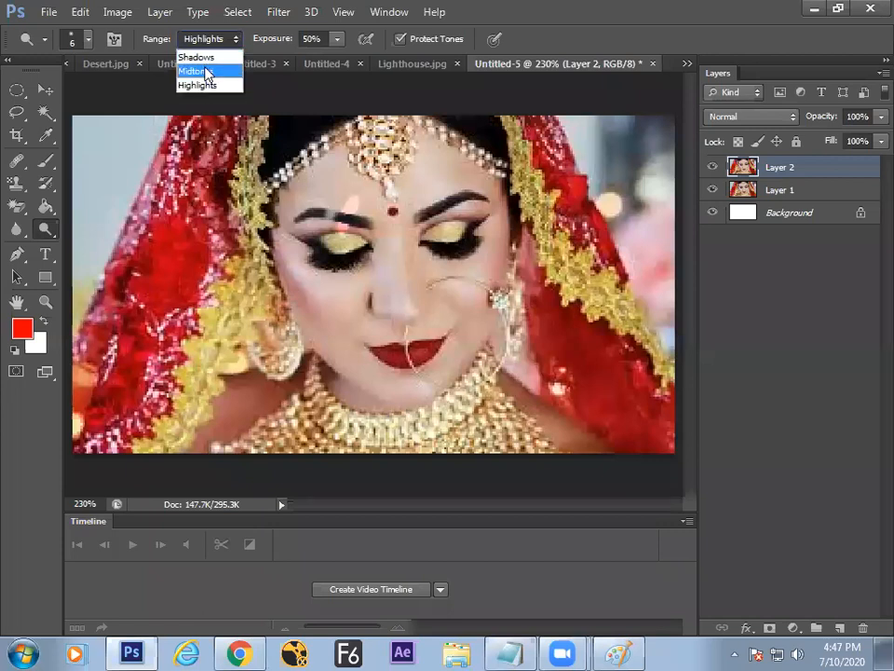
click(264, 45)
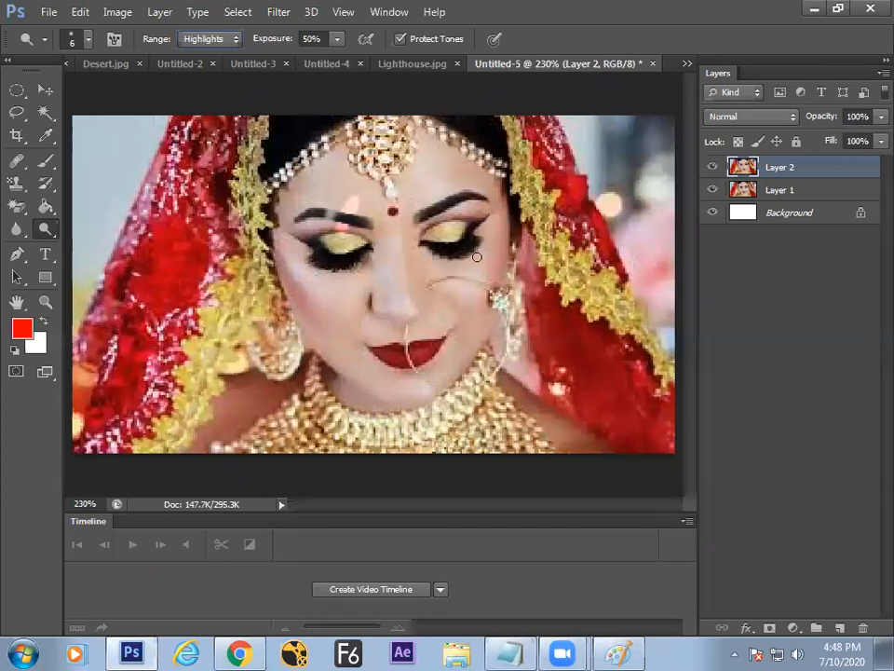
Step: Handwrite 'Exposer' and 'Range = Place' on the Paint whiteboard
key(alt+Tab)
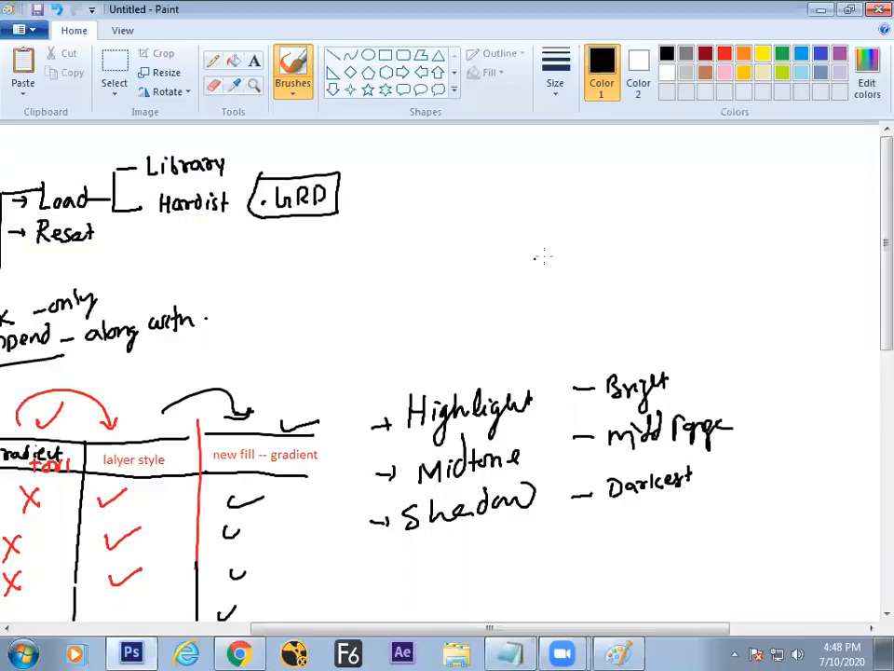
mouse_move(473, 232)
mouse_down()
mouse_move(466, 208)
mouse_move(487, 229)
mouse_up()
mouse_move(487, 213)
mouse_down()
mouse_move(516, 217)
mouse_move(542, 201)
mouse_up()
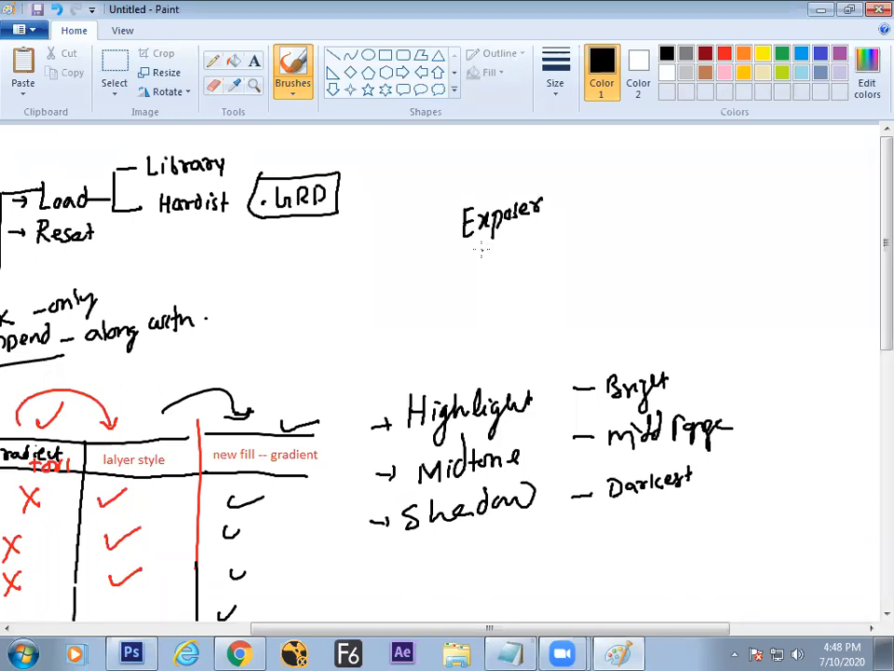
key(alt+Tab)
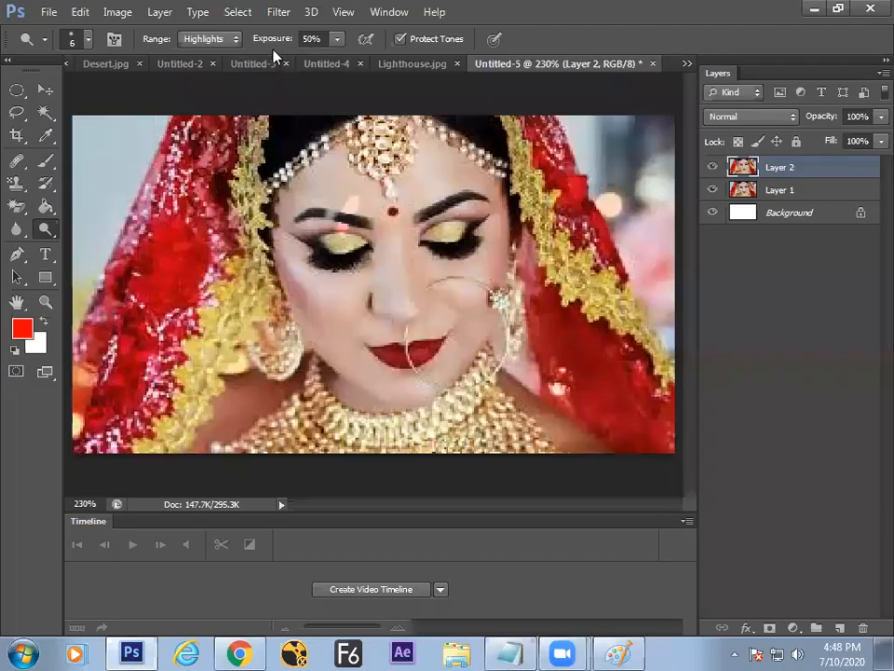
key(alt+Tab)
mouse_move(462, 172)
mouse_down()
mouse_move(511, 174)
mouse_move(515, 193)
mouse_move(548, 171)
mouse_move(559, 207)
mouse_move(605, 149)
mouse_move(652, 164)
mouse_up()
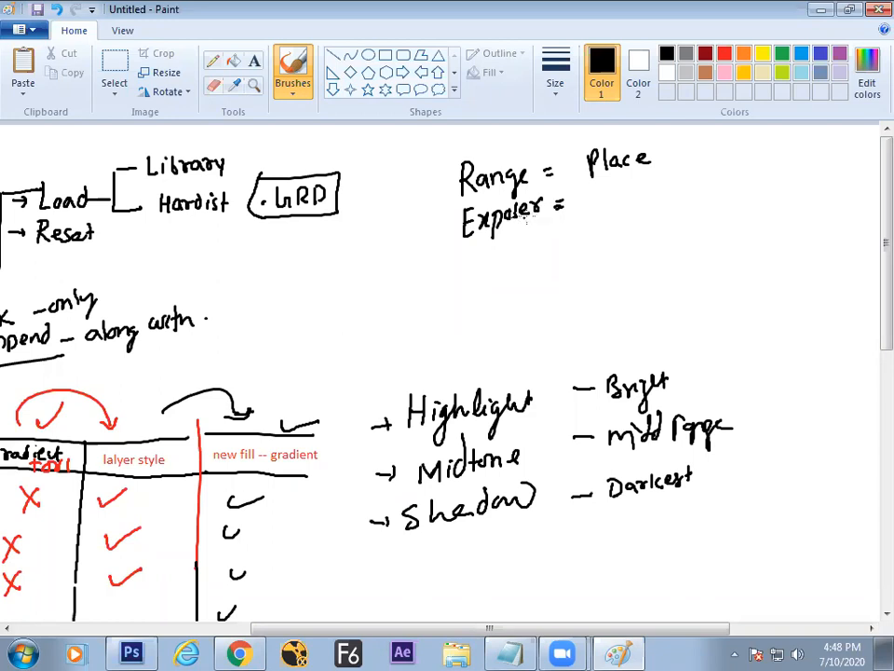
Step: Complete 'Exposer = Strength', underline Exposer and tick both lines
mouse_move(598, 192)
mouse_down()
mouse_move(636, 198)
mouse_move(643, 210)
mouse_move(667, 191)
mouse_move(658, 209)
mouse_up()
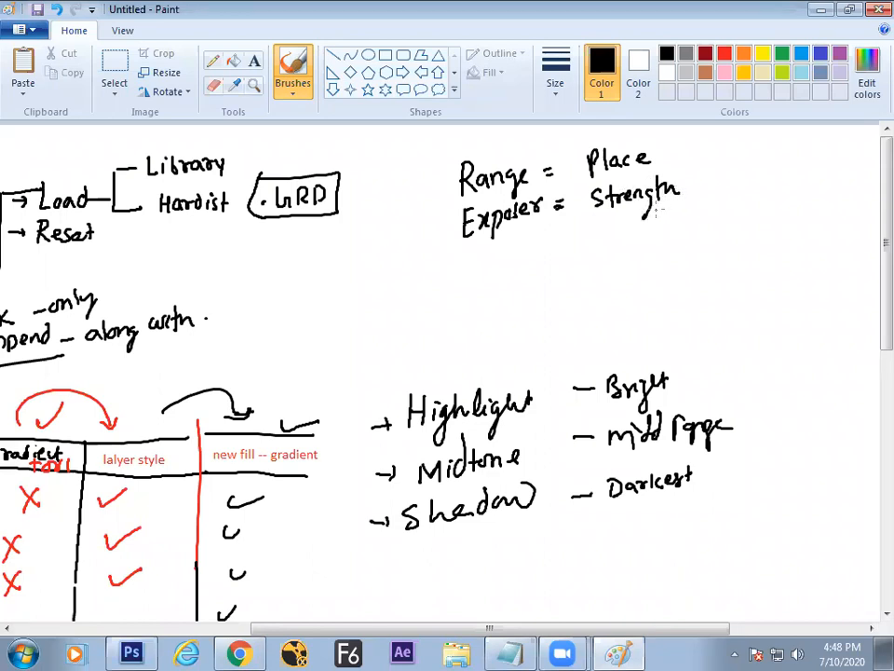
drag(463, 252, 544, 231)
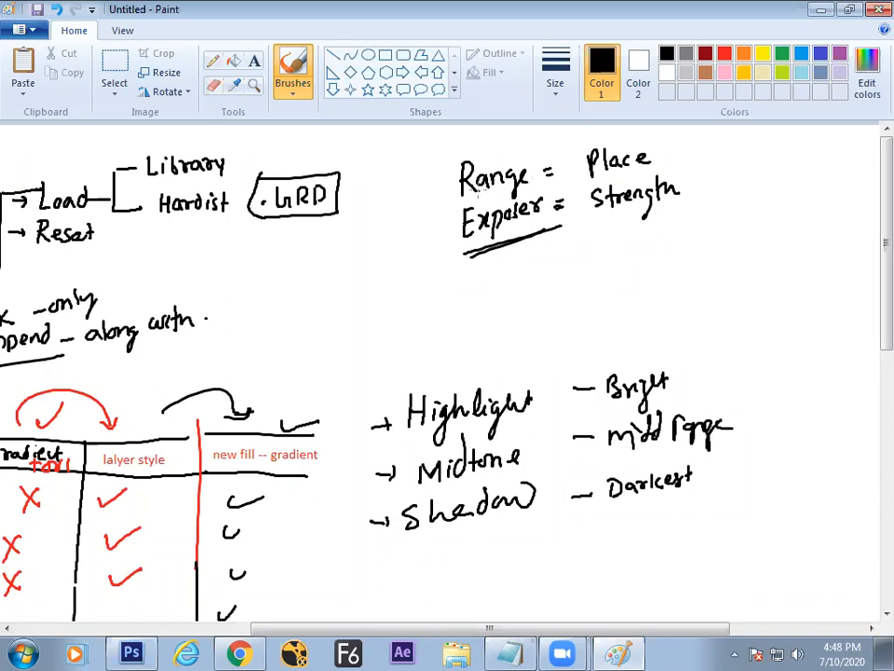
drag(426, 186, 454, 178)
drag(426, 225, 451, 218)
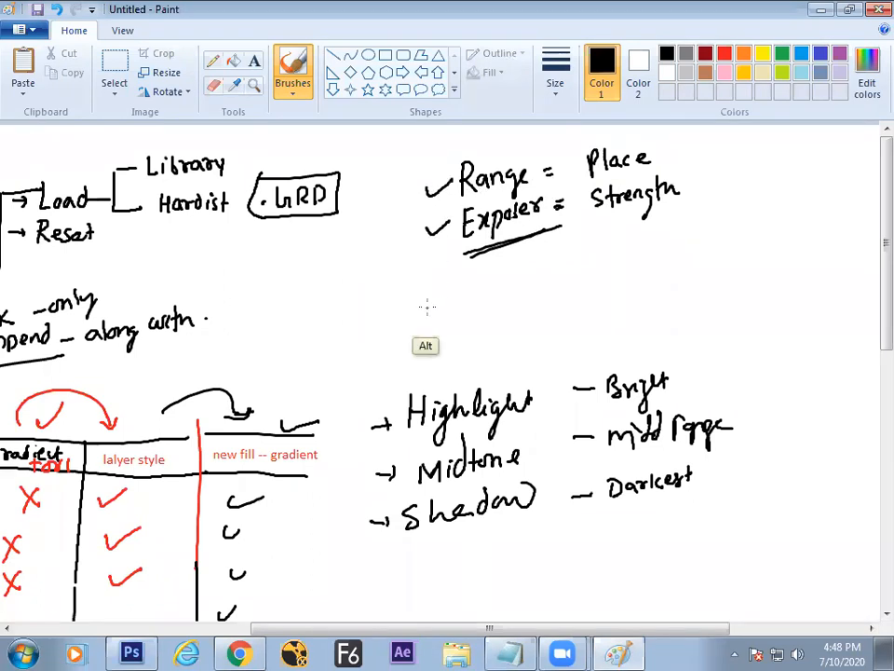
key(alt+Tab)
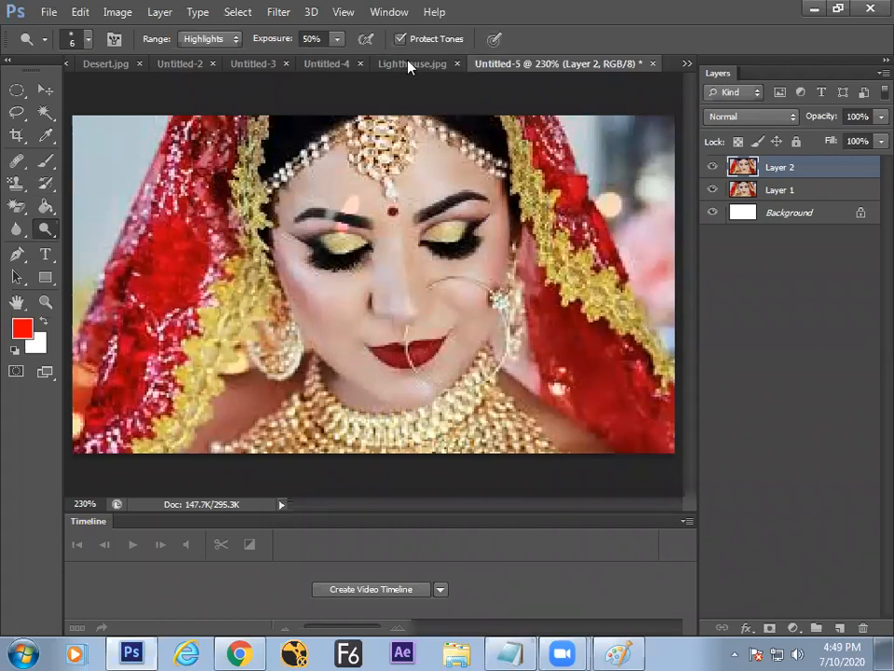
Step: Swap the Dodge Tool for the Burn Tool with the Range set to Midtones
right_click(52, 233)
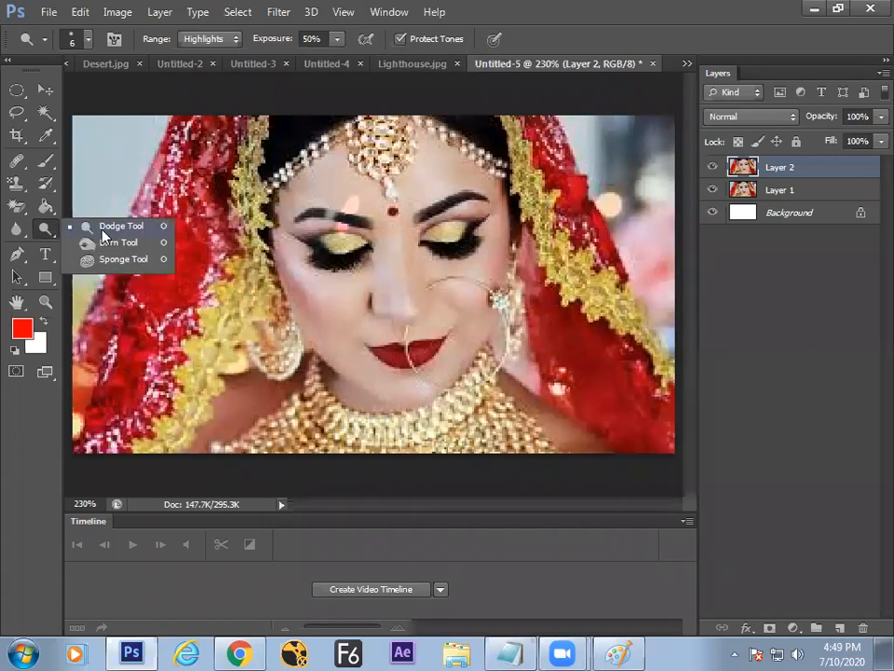
click(119, 240)
click(231, 39)
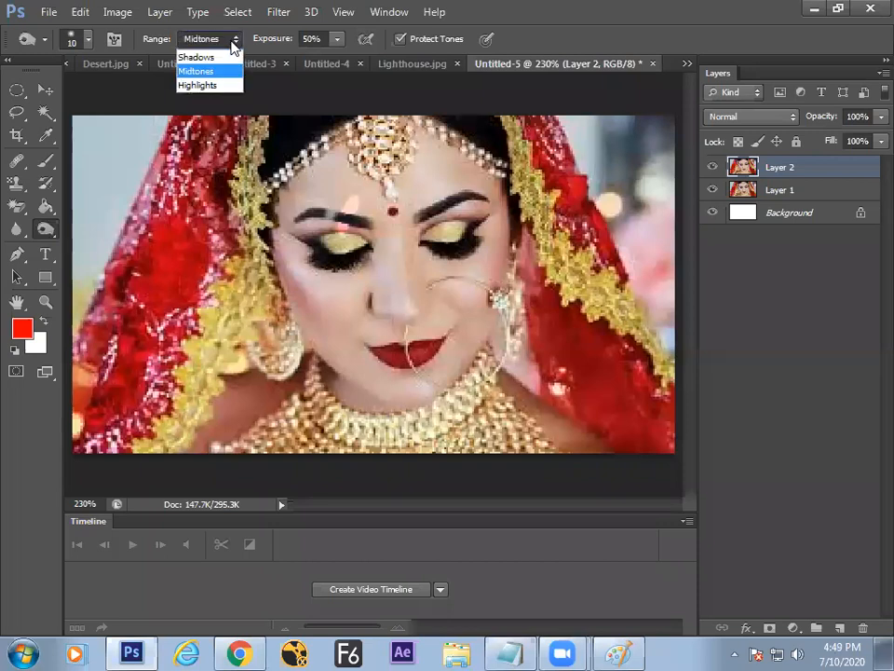
click(56, 220)
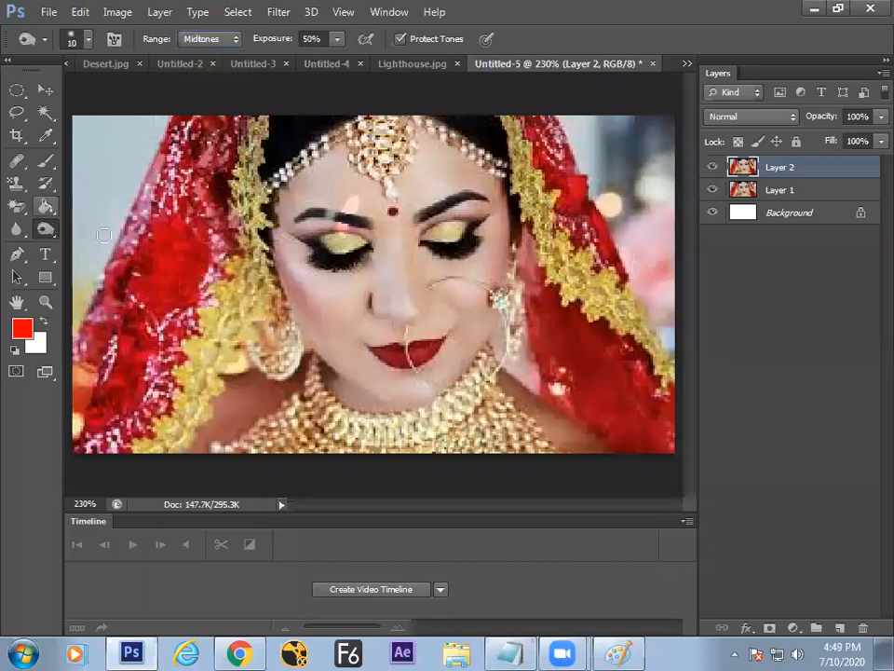
right_click(56, 232)
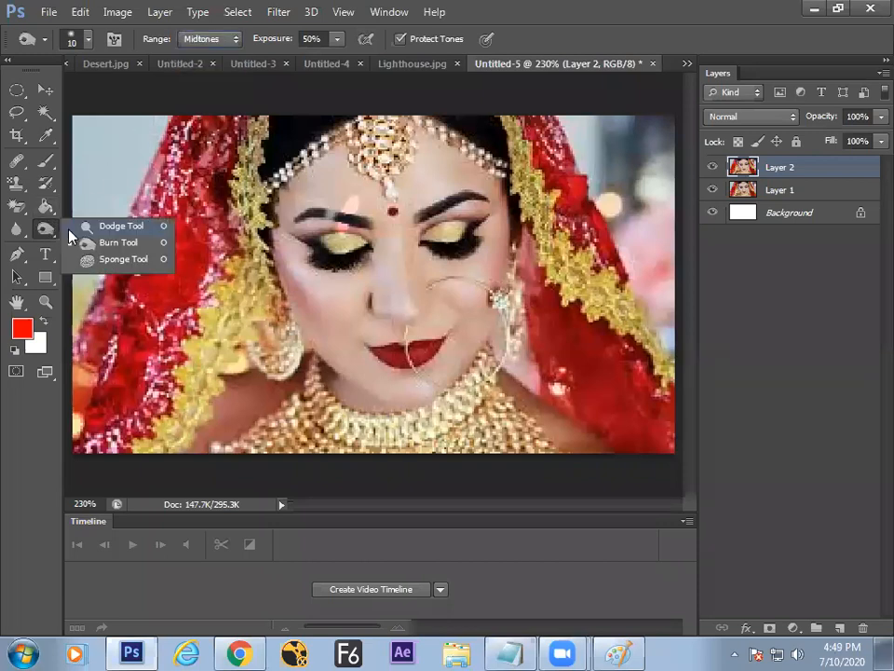
click(123, 242)
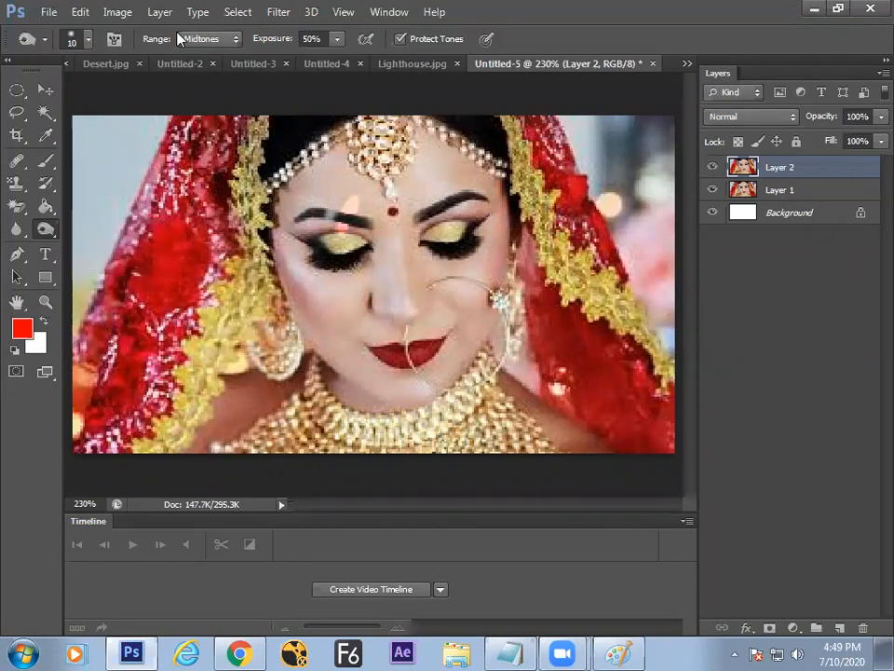
right_click(48, 231)
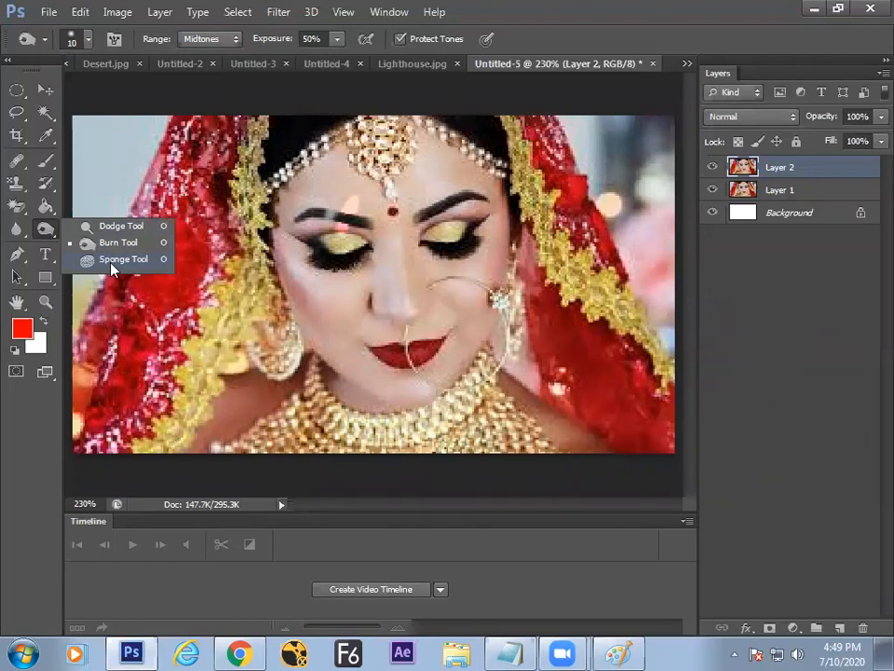
Step: Handwrite 'SPONGE' in a box on the whiteboard, with 'Color', a dash and a bracket below
key(alt+Tab)
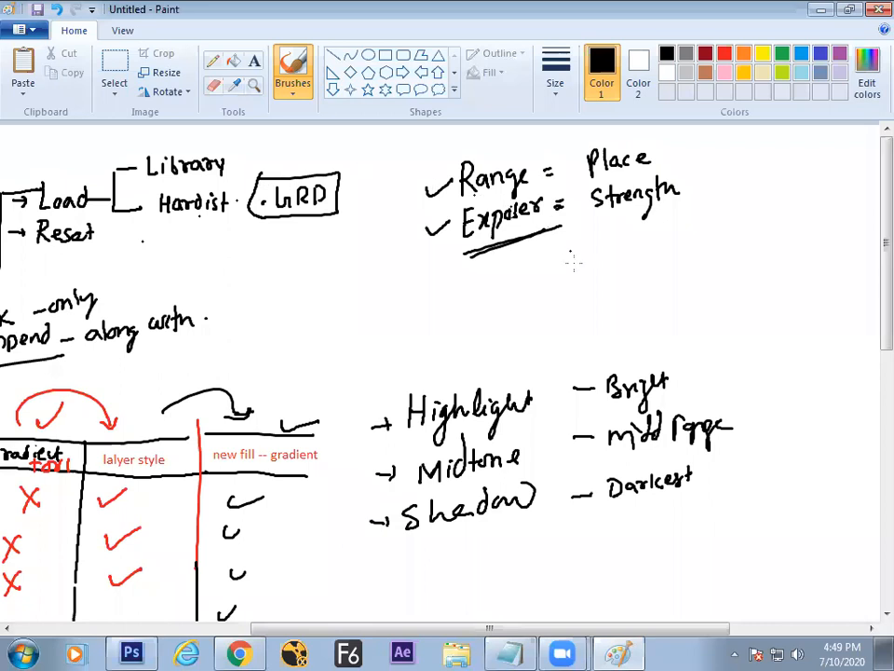
mouse_move(640, 259)
mouse_down()
mouse_move(671, 277)
mouse_move(712, 236)
mouse_move(743, 261)
mouse_up()
mouse_move(617, 299)
mouse_down()
mouse_move(689, 277)
mouse_move(708, 218)
mouse_up()
mouse_move(657, 230)
mouse_down()
mouse_move(592, 263)
mouse_move(602, 300)
mouse_up()
mouse_move(715, 310)
mouse_down()
mouse_move(710, 327)
mouse_move(723, 324)
mouse_up()
mouse_move(729, 302)
mouse_down()
mouse_move(731, 326)
mouse_move(738, 317)
mouse_up()
drag(747, 317, 758, 310)
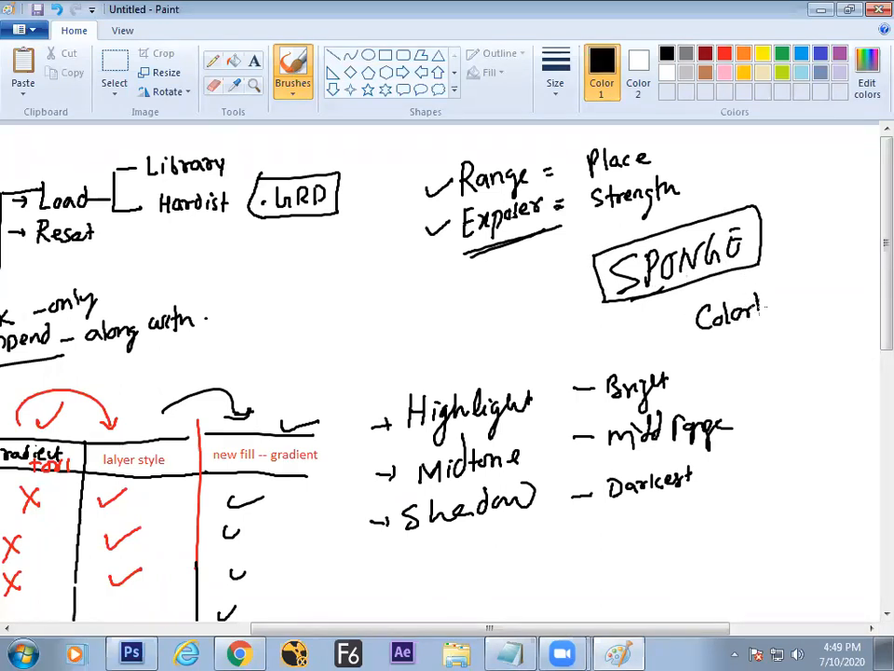
key(ctrl+z)
mouse_move(762, 311)
mouse_down()
mouse_move(784, 278)
mouse_move(792, 326)
mouse_up()
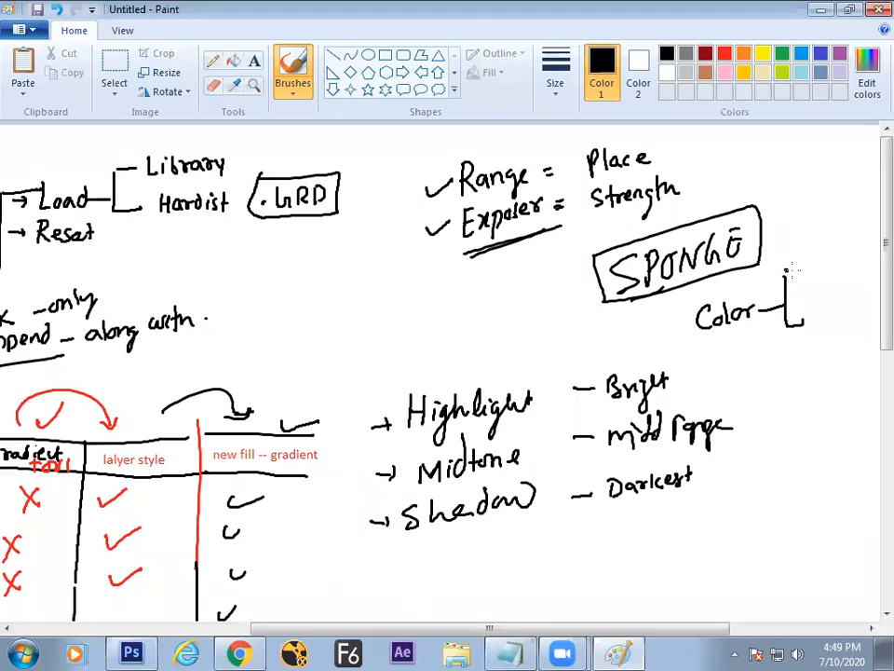
drag(454, 630, 514, 629)
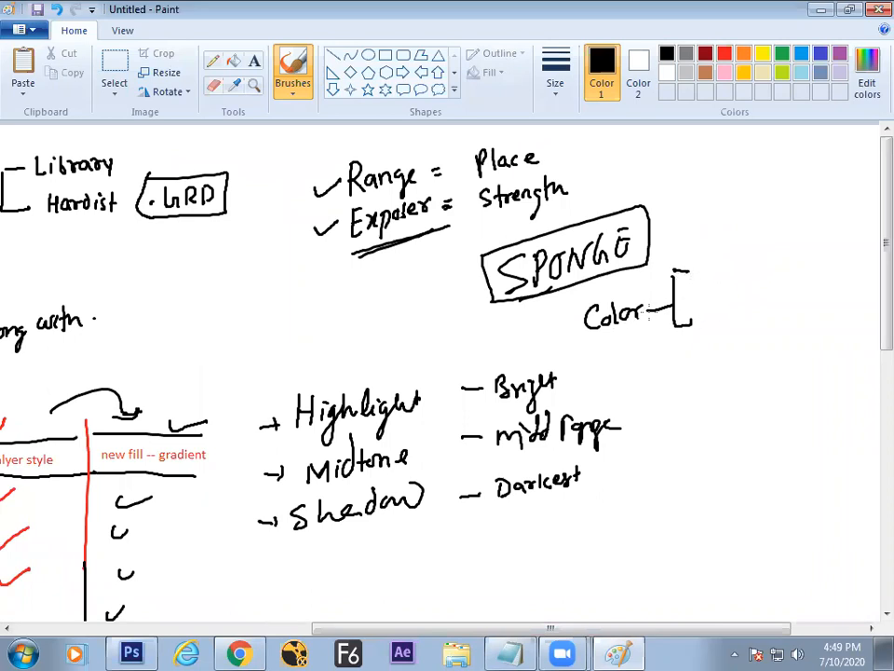
Step: Write 'Saturation (Purity)' and 'Unsaturation (impure)' with 'Gray' on the Color bracket branches
mouse_move(719, 266)
mouse_down()
mouse_move(765, 261)
mouse_move(783, 248)
mouse_up()
mouse_move(717, 325)
mouse_down()
mouse_move(756, 306)
mouse_move(774, 281)
mouse_move(799, 304)
mouse_move(807, 287)
mouse_move(856, 292)
mouse_up()
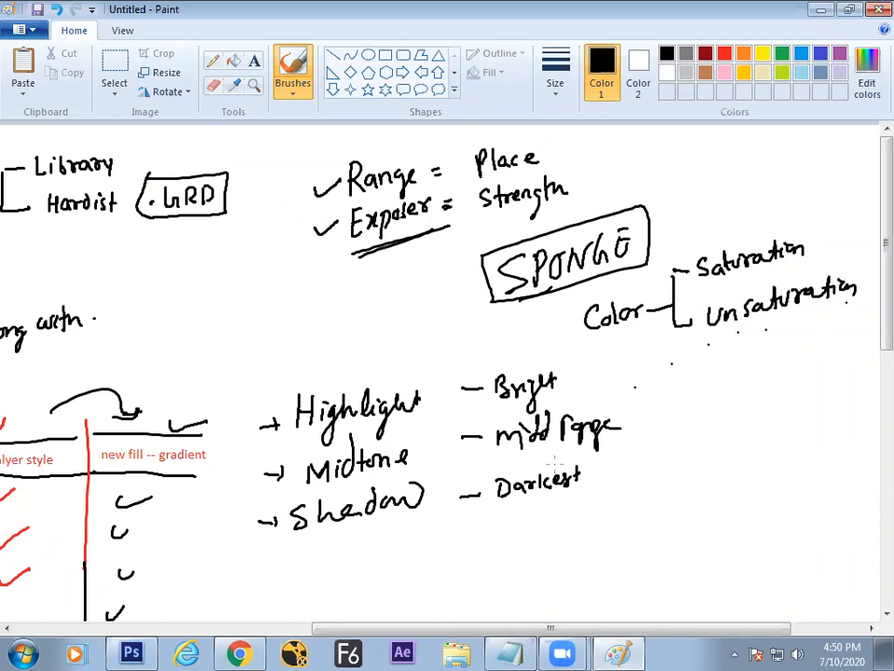
drag(418, 629, 498, 629)
mouse_move(709, 217)
mouse_down()
mouse_move(737, 234)
mouse_move(762, 202)
mouse_move(771, 229)
mouse_up()
mouse_move(773, 220)
mouse_down()
mouse_move(779, 233)
mouse_move(788, 229)
mouse_up()
mouse_move(744, 266)
mouse_down()
mouse_move(742, 292)
mouse_move(758, 287)
mouse_up()
mouse_move(761, 278)
mouse_down()
mouse_move(816, 257)
mouse_move(825, 272)
mouse_up()
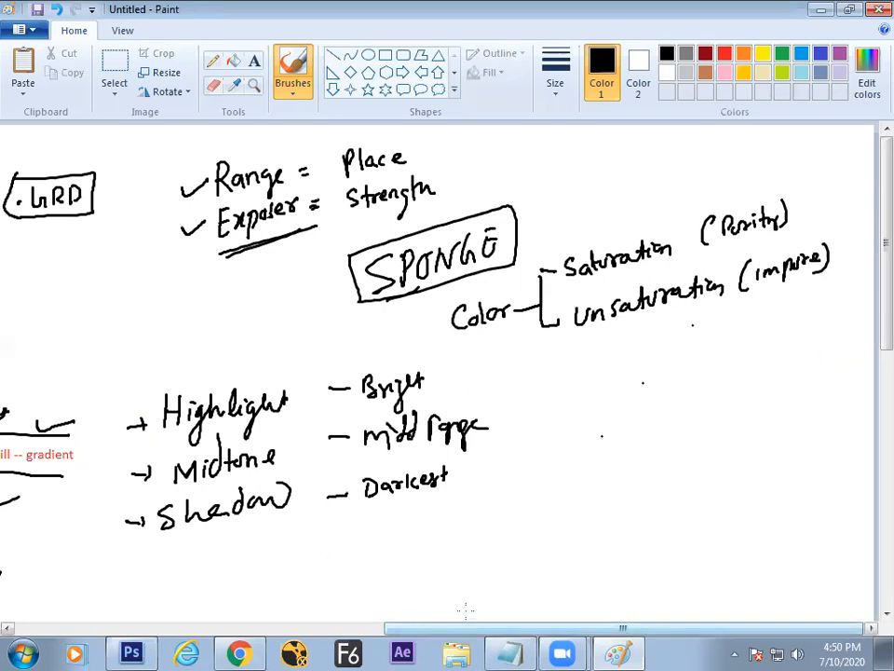
mouse_move(758, 309)
mouse_down()
mouse_move(756, 325)
mouse_move(779, 322)
mouse_move(791, 352)
mouse_up()
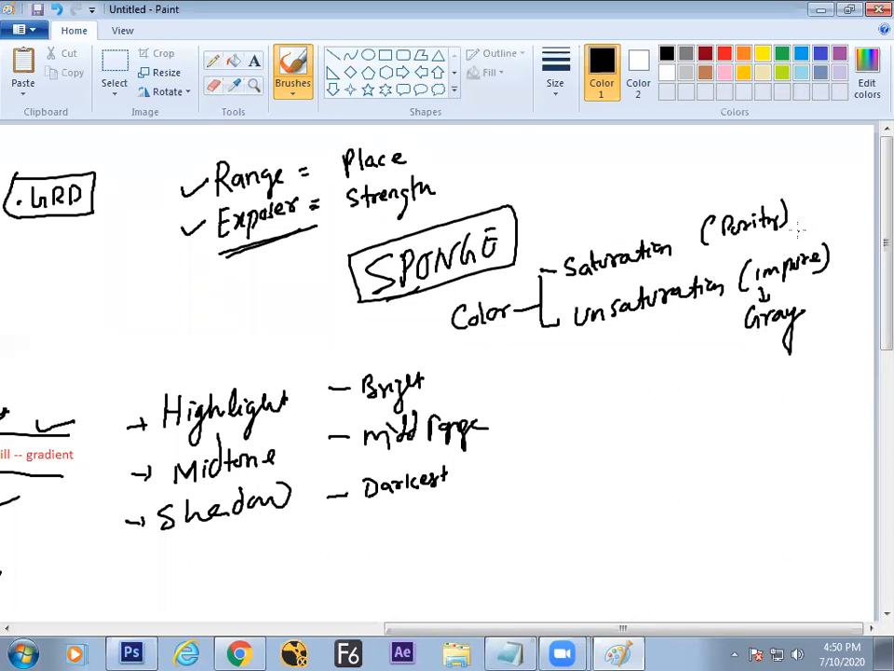
Step: Add '(vivid)' above Purity, an arrow from SPONGE to Color, and underline Gray
mouse_move(720, 172)
mouse_down()
mouse_move(773, 177)
mouse_move(710, 187)
mouse_up()
drag(788, 147, 794, 176)
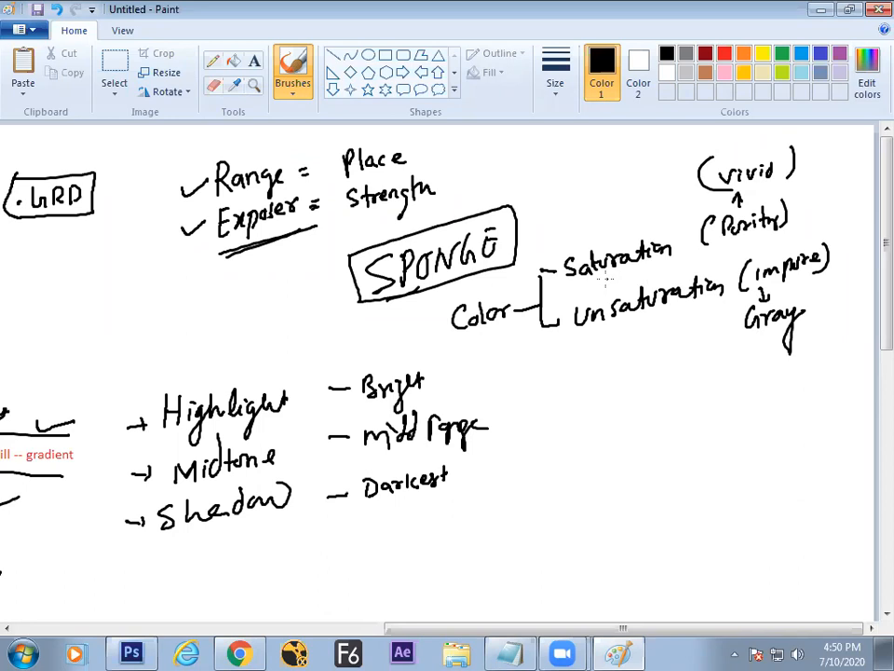
drag(464, 287, 469, 302)
drag(738, 345, 821, 338)
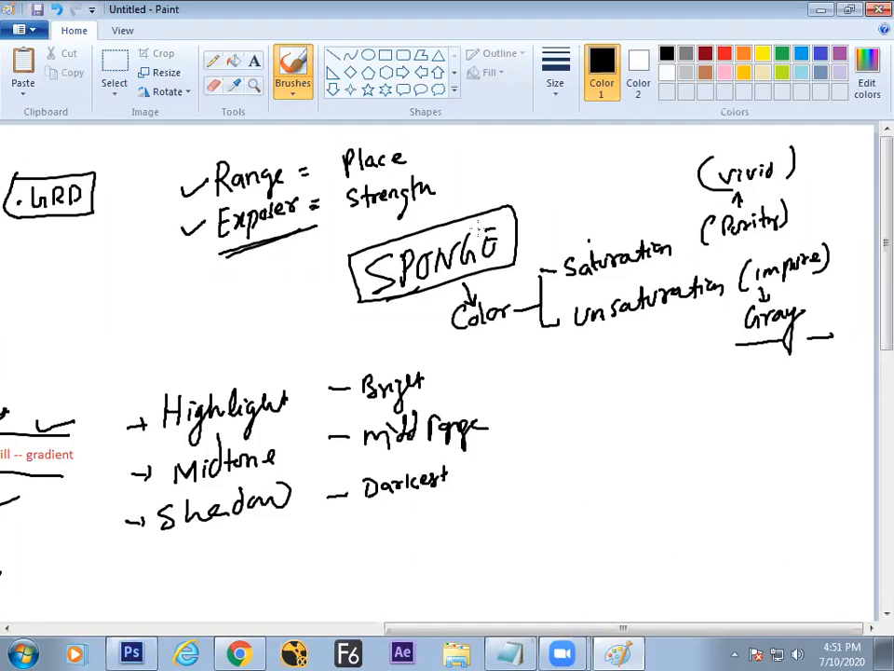
key(alt+Tab)
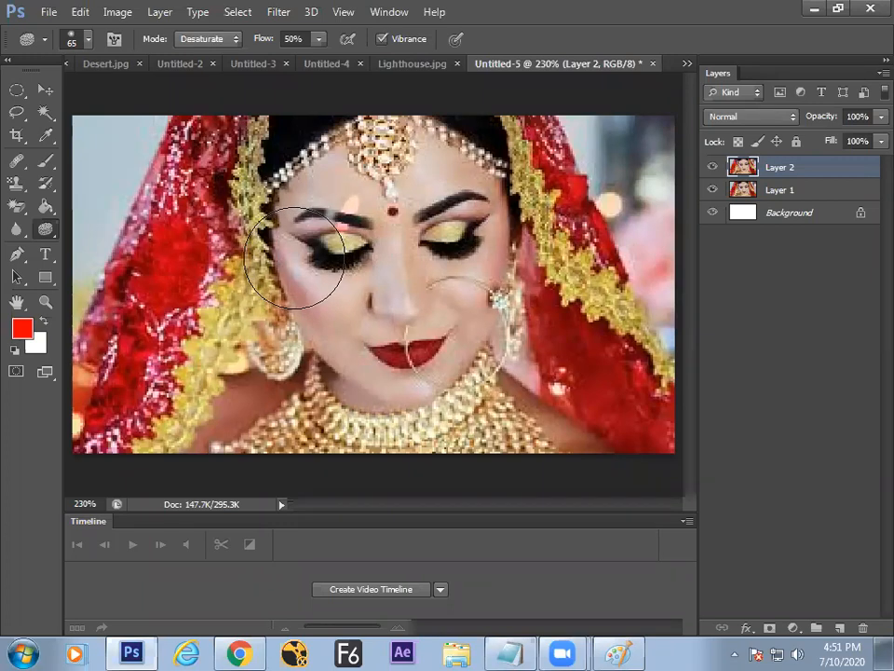
Step: Delete Layer 2 and duplicate Layer 1 as a fresh working layer
key(Delete)
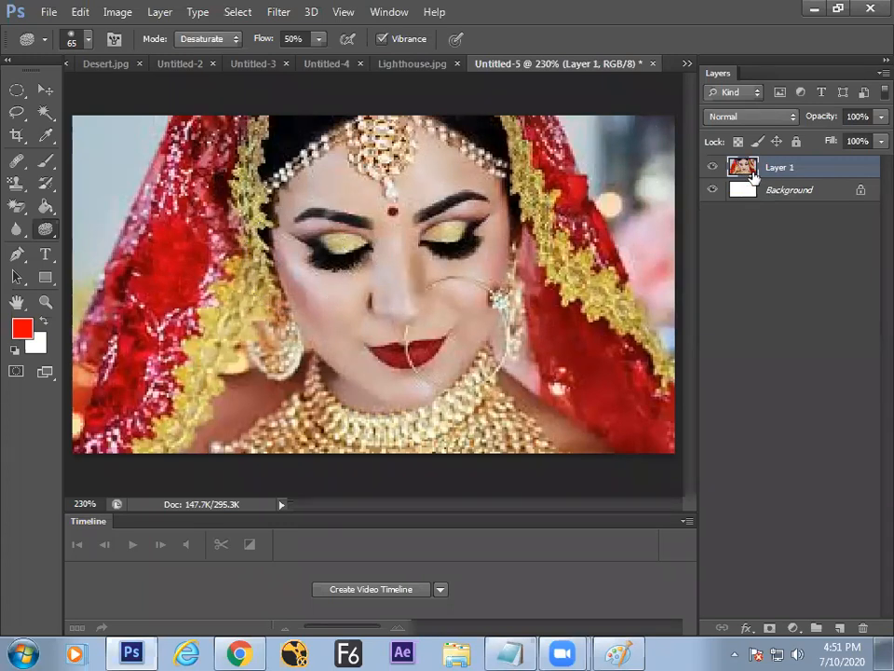
drag(753, 175, 739, 189)
key(ctrl+j)
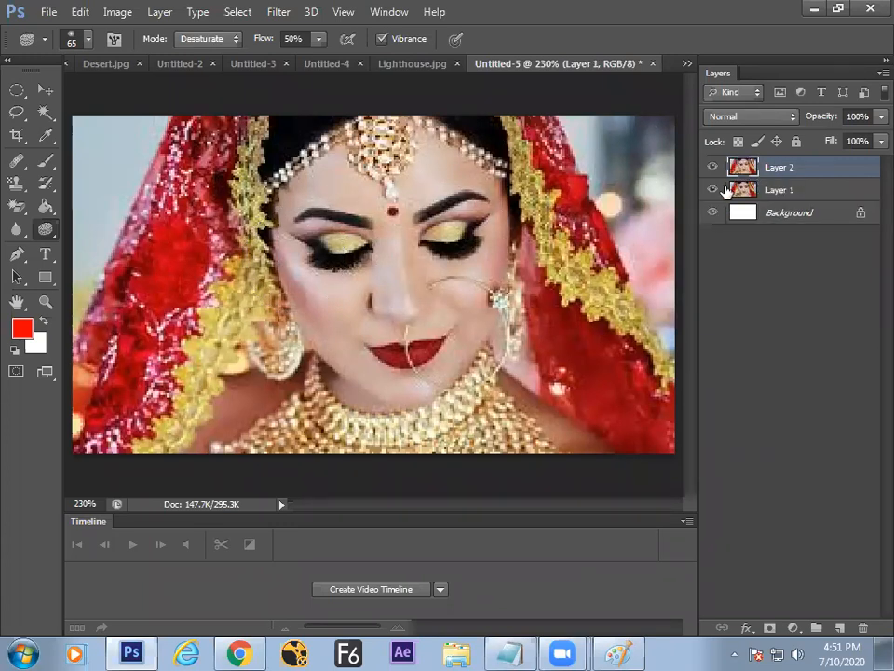
Step: Drain colour from the left eye and cheek with the Sponge Tool in Desaturate mode
right_click(47, 234)
click(117, 267)
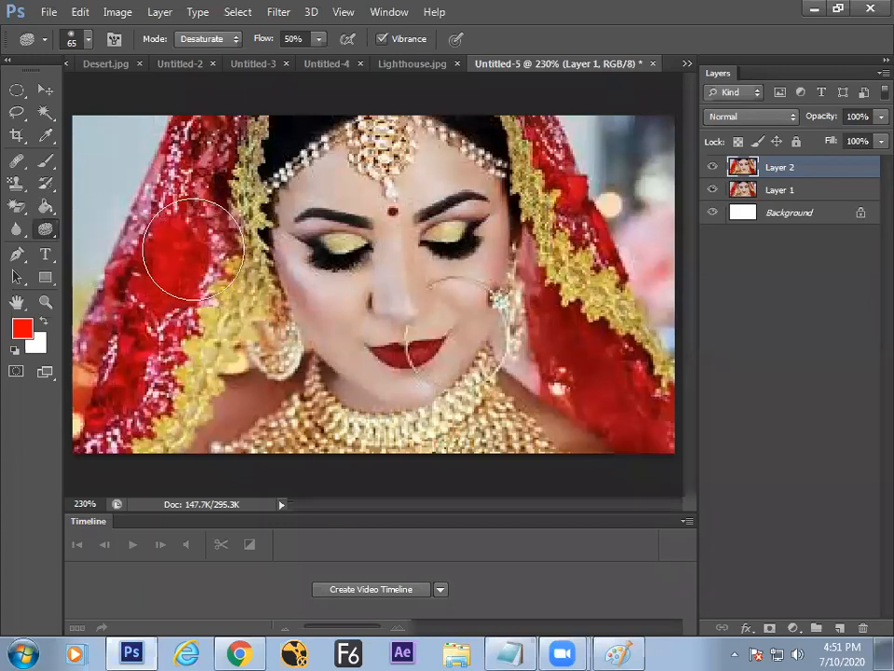
click(201, 40)
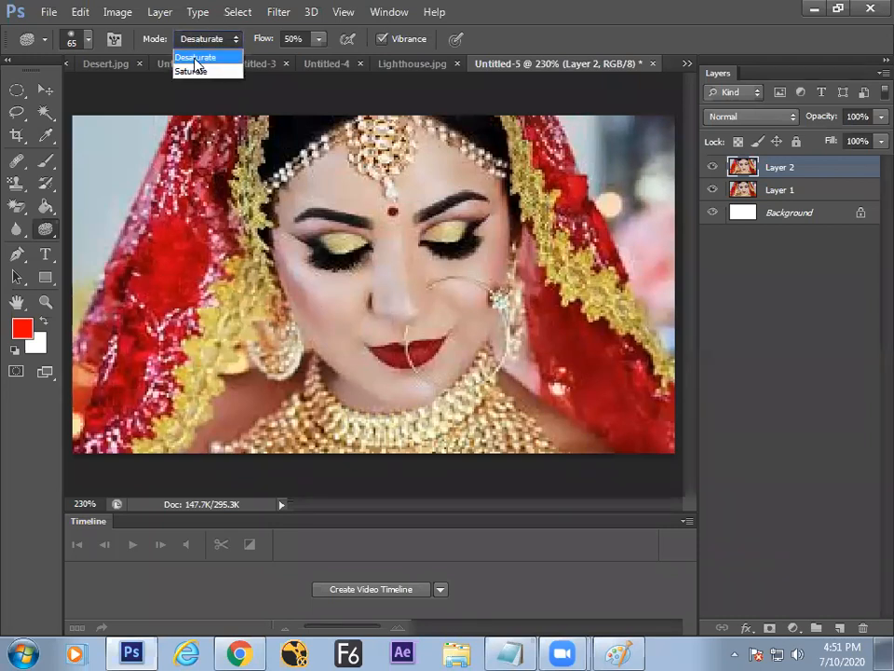
click(193, 57)
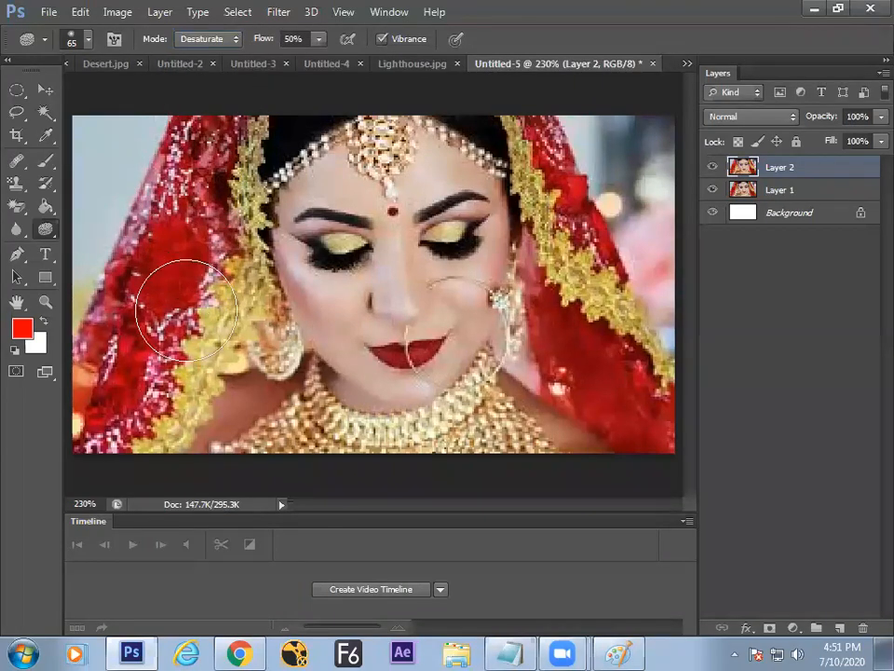
mouse_move(291, 240)
mouse_down()
mouse_move(309, 304)
mouse_move(319, 241)
mouse_move(344, 206)
mouse_move(328, 364)
mouse_move(336, 216)
mouse_move(318, 281)
mouse_move(321, 342)
mouse_move(327, 217)
mouse_move(337, 220)
mouse_move(318, 363)
mouse_move(321, 212)
mouse_move(312, 388)
mouse_move(324, 325)
mouse_move(322, 193)
mouse_move(322, 378)
mouse_move(330, 202)
mouse_move(319, 340)
mouse_move(306, 228)
mouse_move(316, 181)
mouse_move(313, 343)
mouse_move(317, 175)
mouse_move(308, 327)
mouse_move(316, 329)
mouse_move(325, 175)
mouse_move(310, 328)
mouse_move(323, 322)
mouse_move(321, 200)
mouse_up()
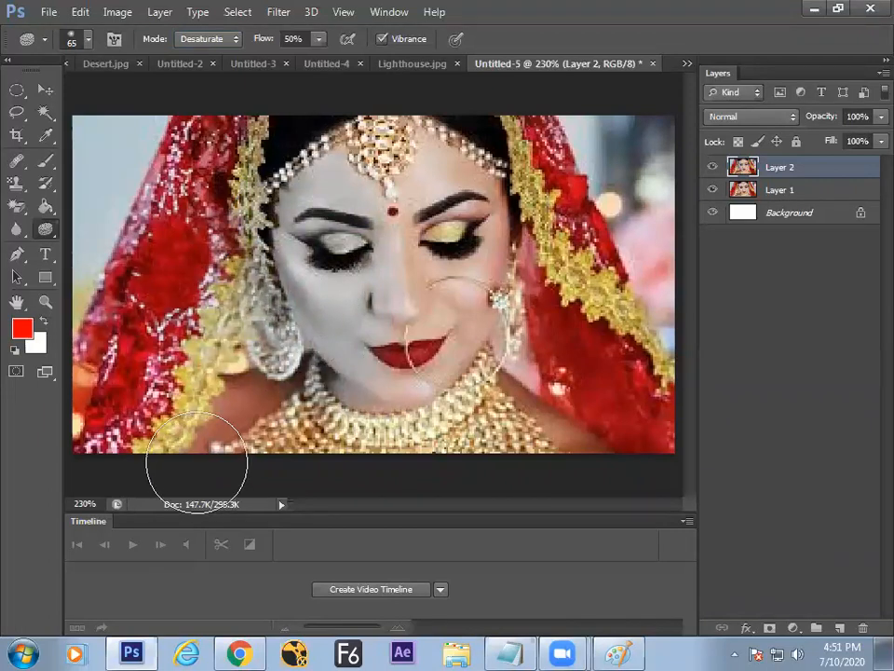
Step: Compare against the original, then Saturate the right eye and cheek to make them more vivid
click(719, 169)
click(719, 169)
click(719, 170)
click(718, 170)
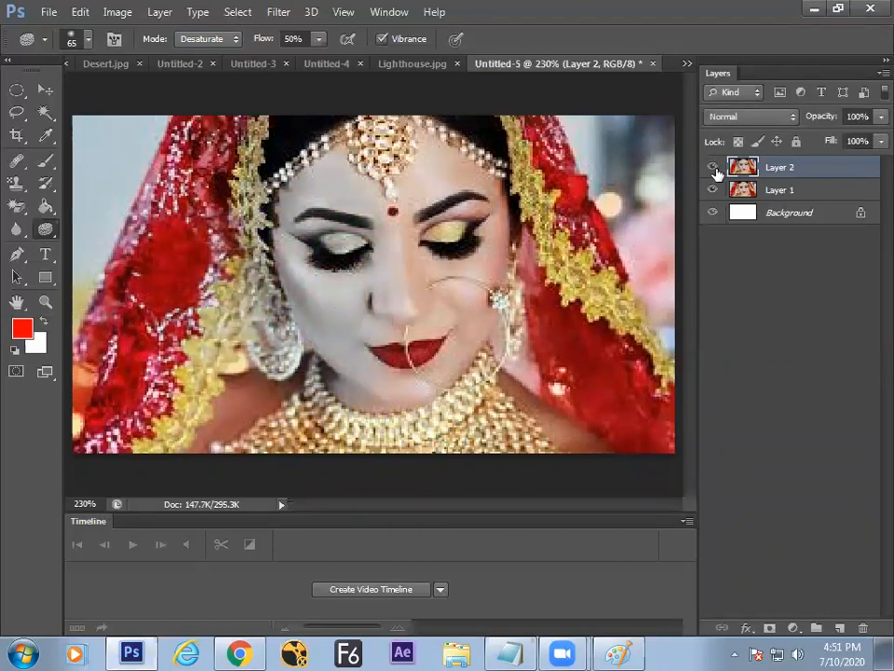
click(216, 39)
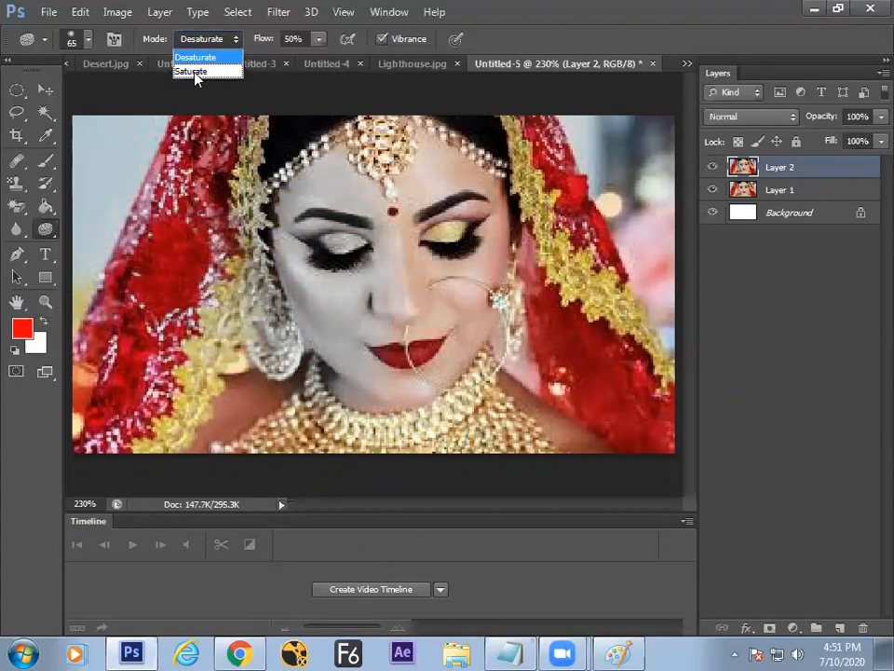
click(198, 72)
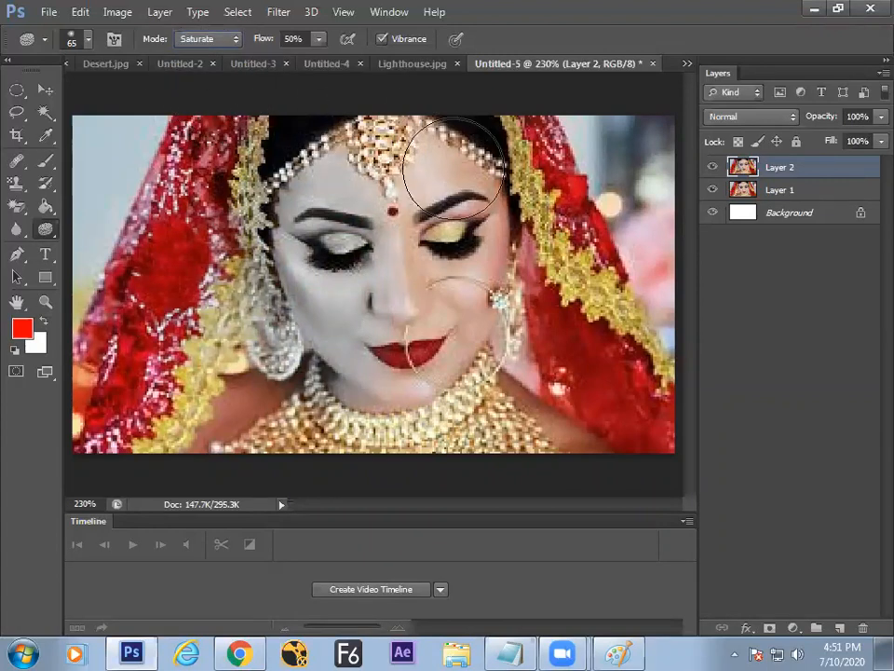
mouse_move(463, 320)
mouse_down()
mouse_move(460, 179)
mouse_move(465, 363)
mouse_move(472, 250)
mouse_move(462, 283)
mouse_move(480, 395)
mouse_move(599, 285)
mouse_move(531, 301)
mouse_move(492, 295)
mouse_move(483, 310)
mouse_up()
key(alt+Tab)
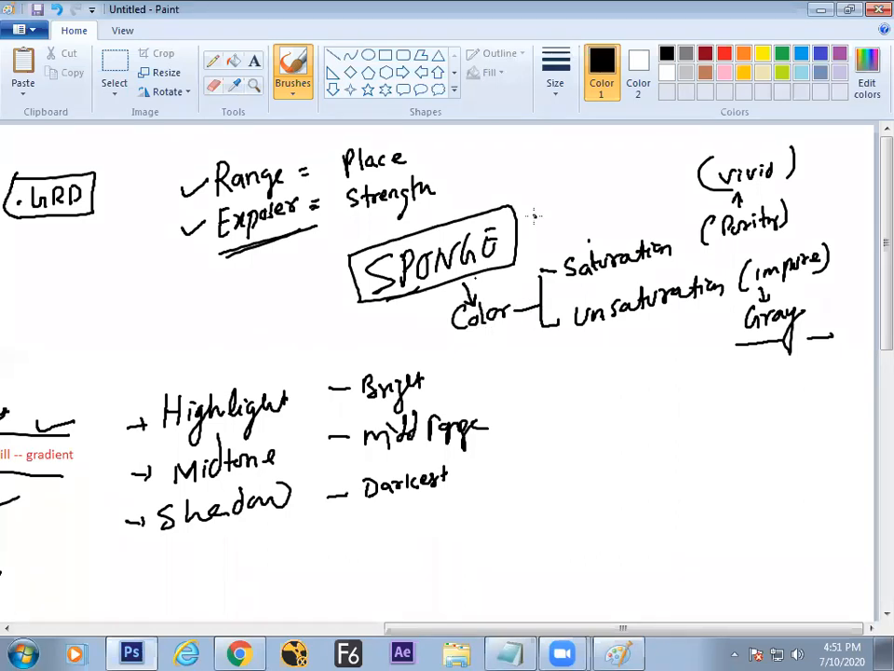
Step: Switch from the Sponge notes in Paint back to the Photoshop bride image
key(alt+Tab)
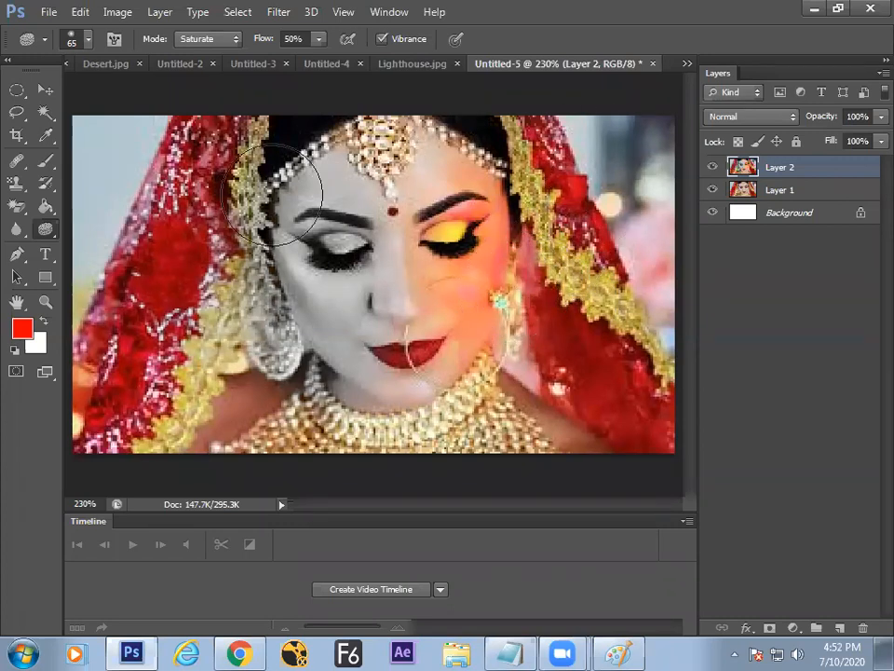
Step: Select the Blur Tool and add a full-colour Layer 3 above the half-grey sponge edit
right_click(47, 230)
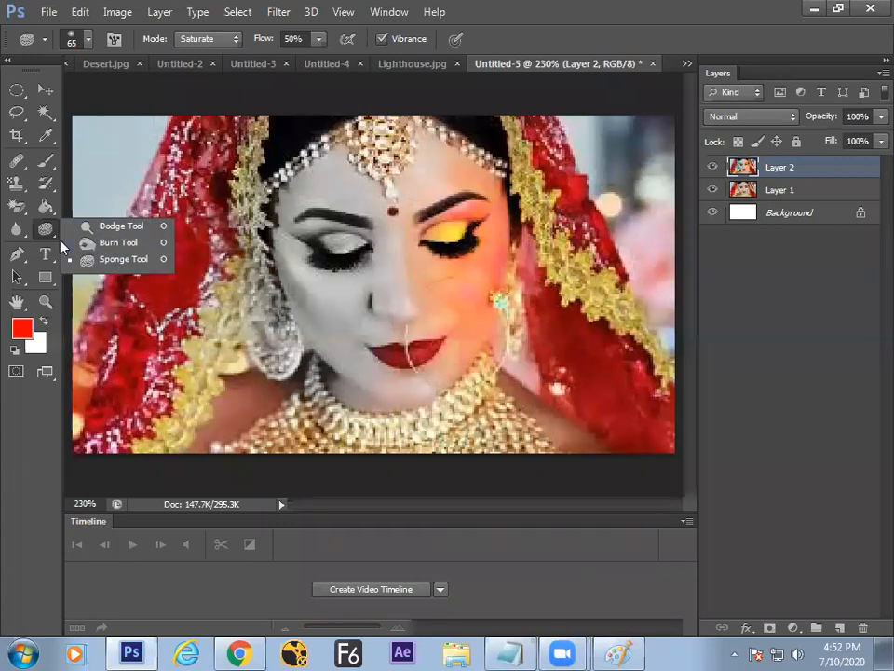
click(20, 233)
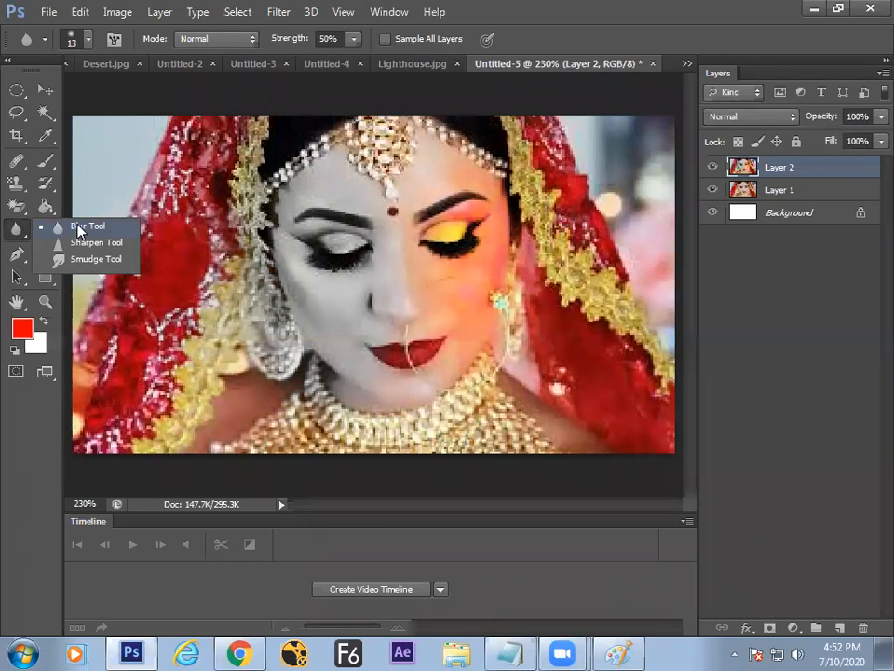
click(77, 226)
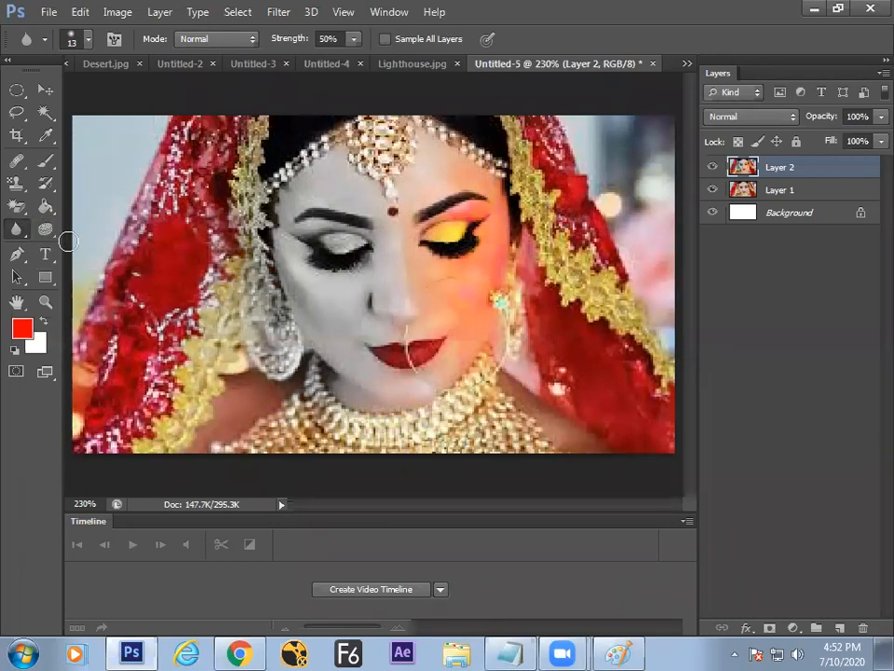
click(713, 169)
click(713, 169)
key(ctrl+v)
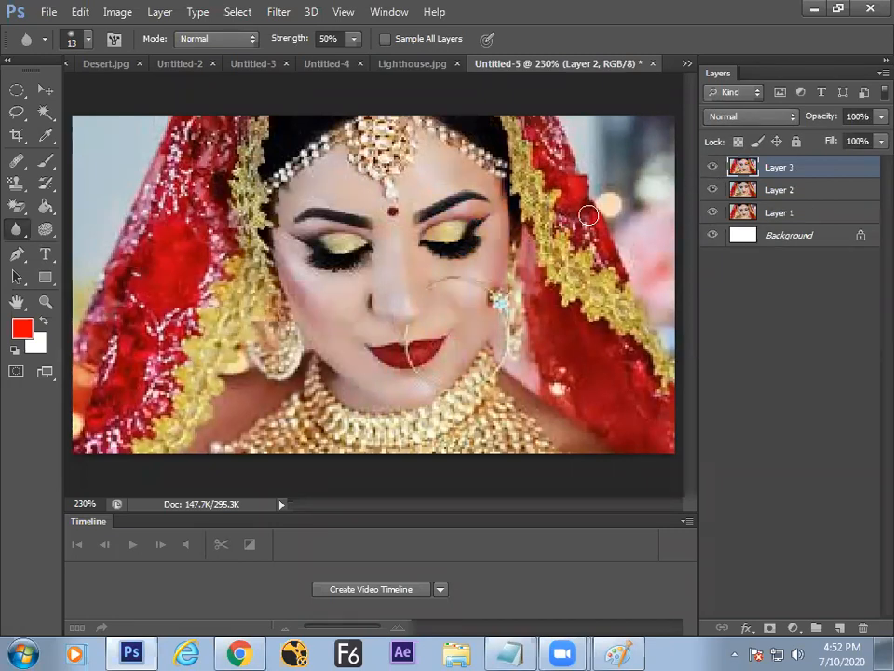
Step: Blur the left eye and cheek on Layer 3 with a size-35 Blur brush at close zoom
key(ctrl+plus)
key(ctrl+plus)
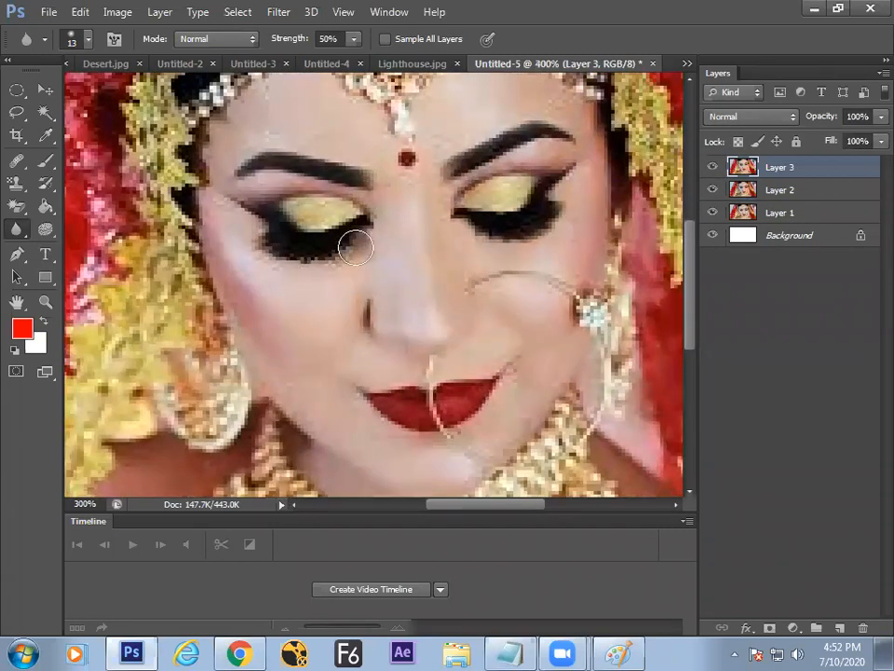
key(bracketright)
key(bracketright)
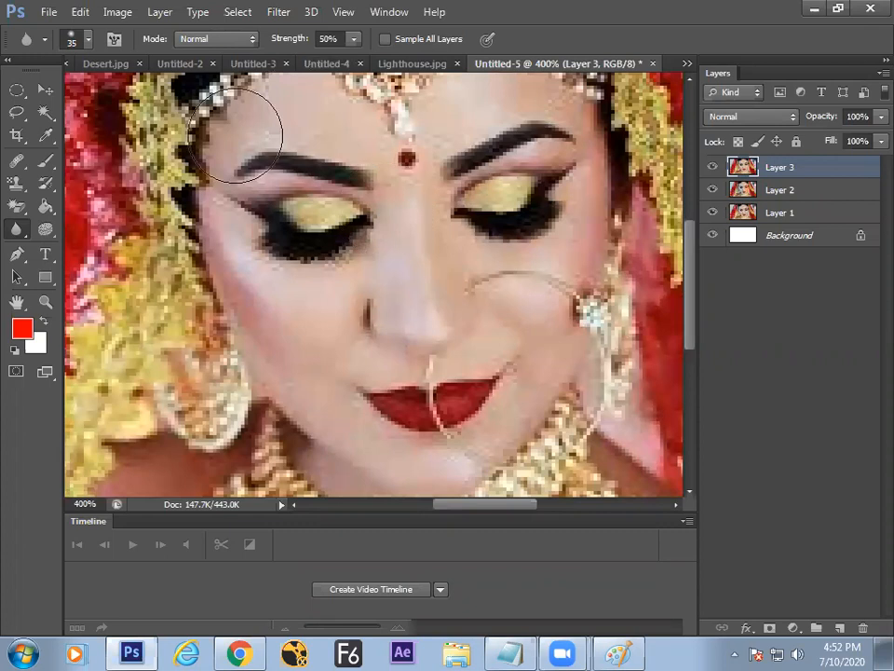
right_click(16, 228)
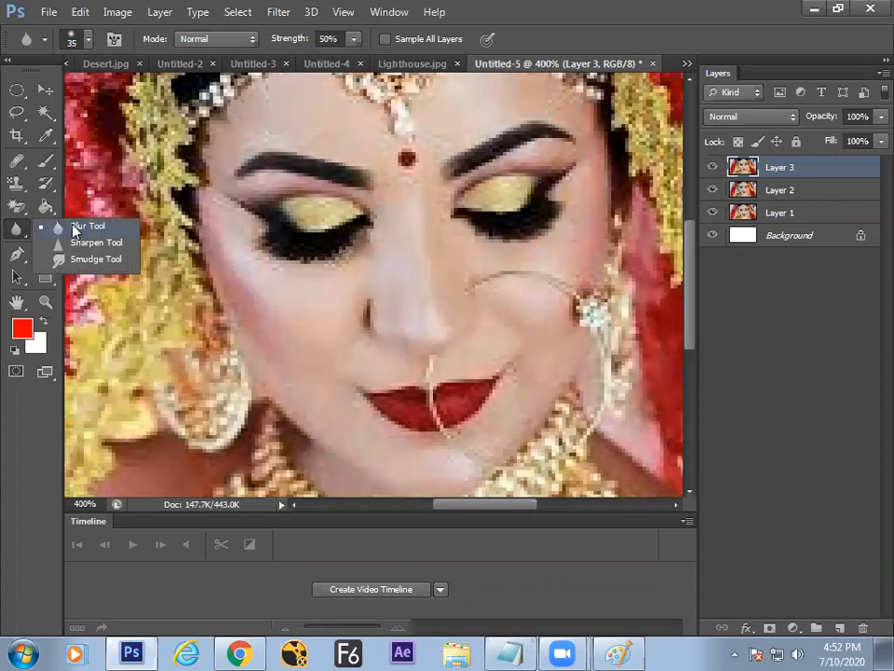
click(77, 233)
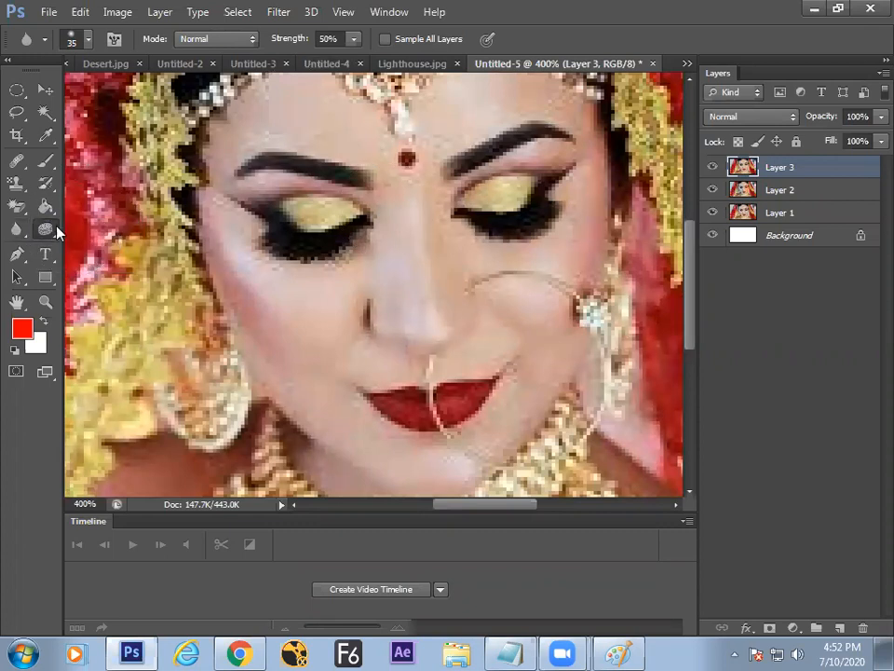
click(45, 228)
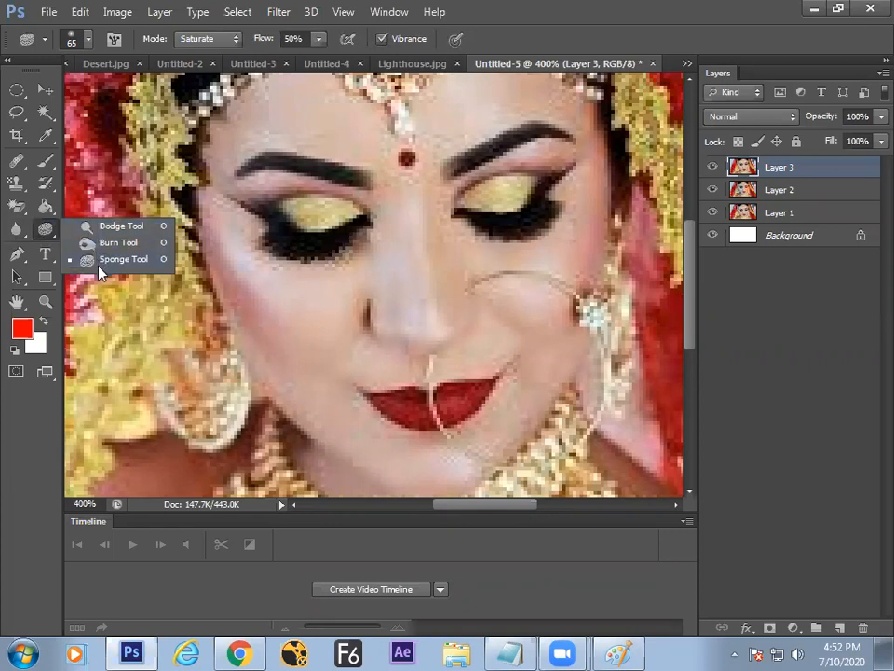
click(20, 232)
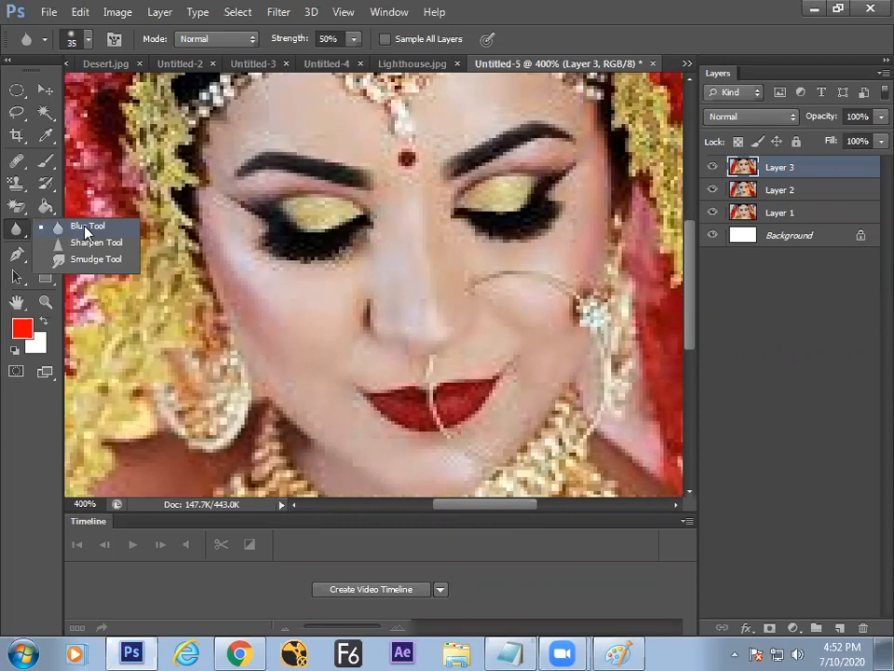
click(86, 228)
click(16, 231)
click(77, 231)
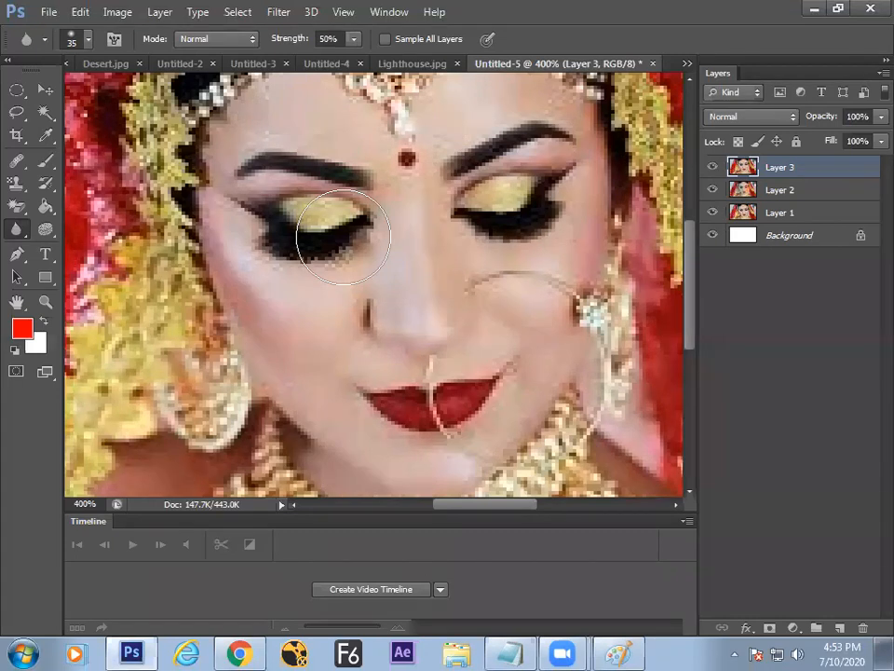
drag(16, 229, 63, 231)
click(63, 227)
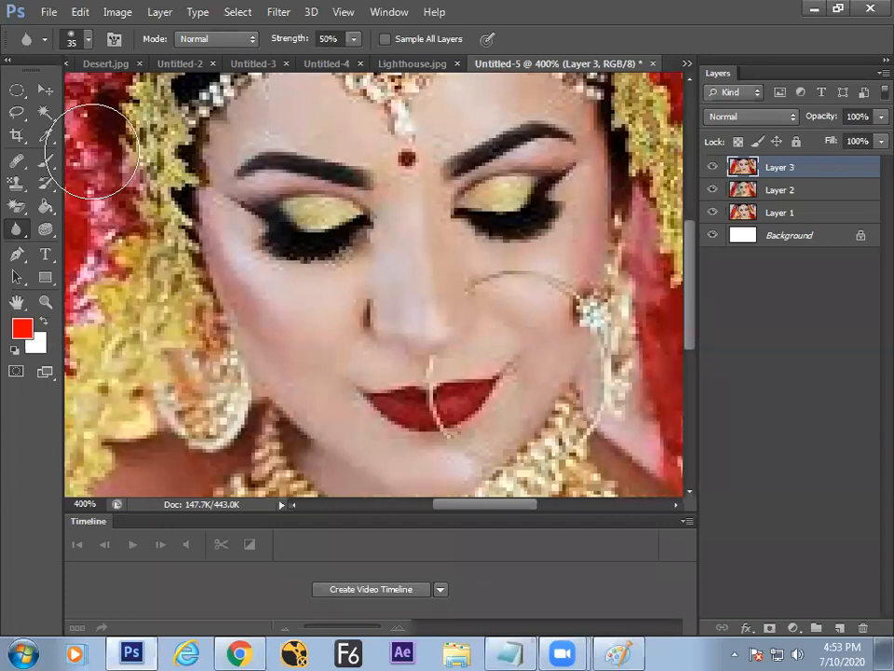
key(ctrl+minus)
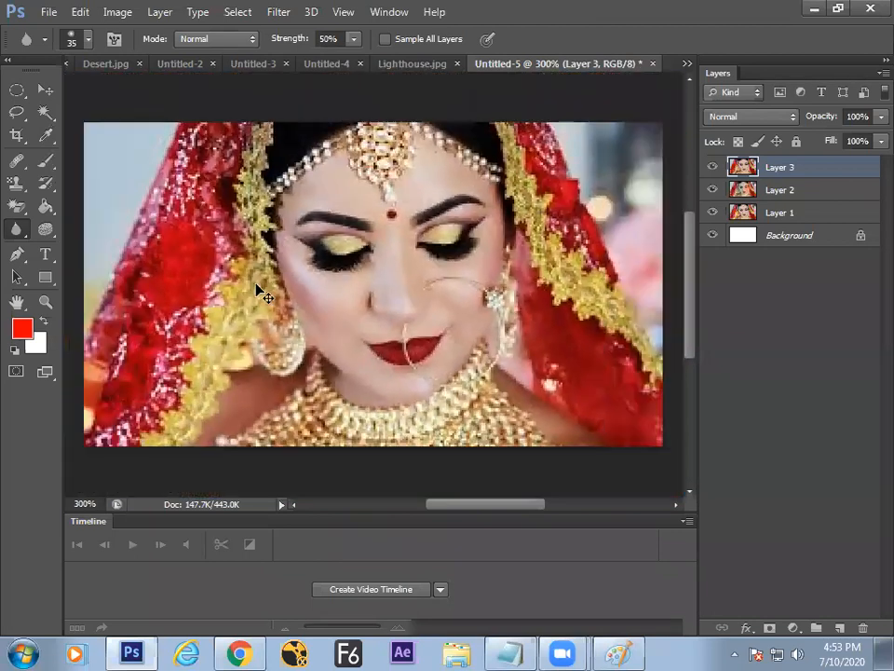
key(ctrl+plus)
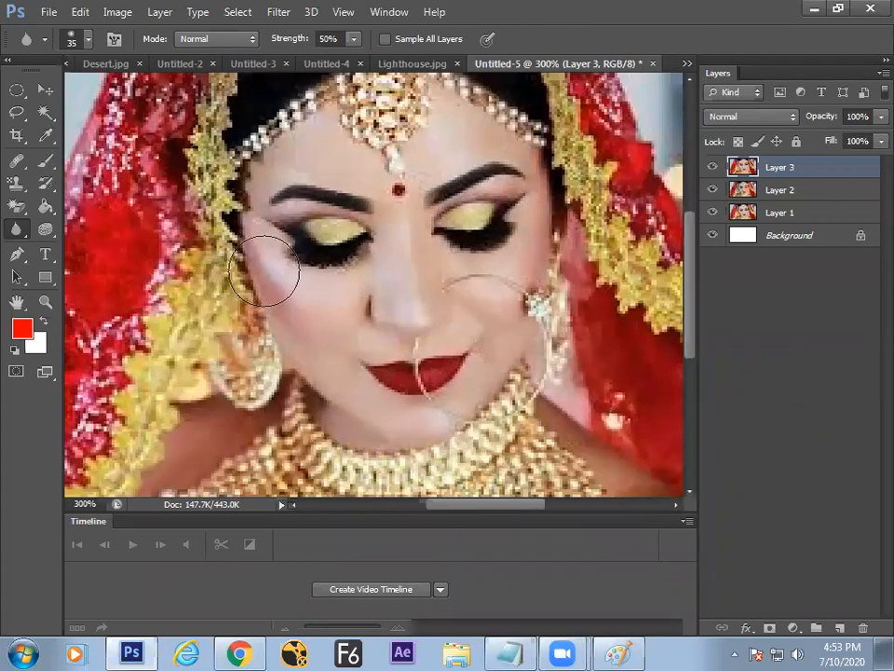
key(ctrl+plus)
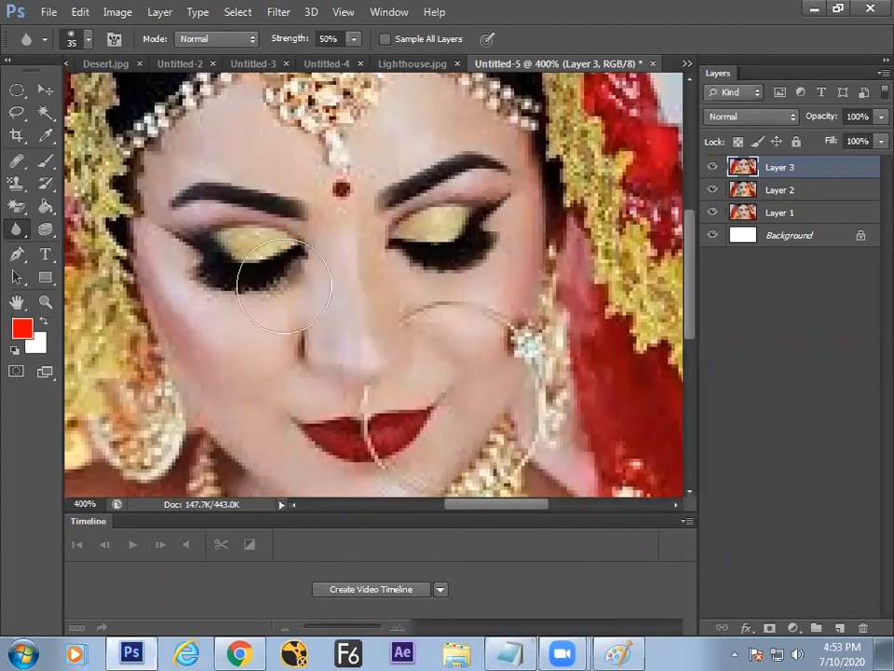
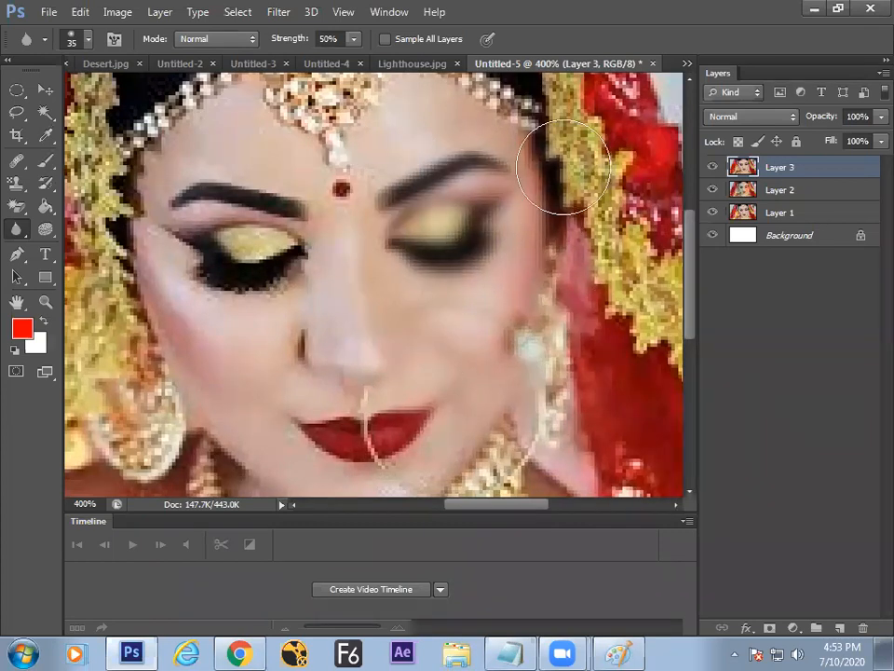
Step: Blur the right eye, cheek and right half of the lips on Layer 3, and hide Layer 2
mouse_move(486, 177)
mouse_down()
mouse_move(442, 439)
mouse_move(503, 212)
mouse_move(490, 290)
mouse_move(404, 476)
mouse_move(460, 308)
mouse_move(435, 317)
mouse_move(422, 452)
mouse_move(403, 409)
mouse_move(404, 317)
mouse_move(372, 481)
mouse_move(431, 374)
mouse_move(480, 209)
mouse_move(406, 407)
mouse_move(430, 187)
mouse_move(438, 320)
mouse_move(429, 96)
mouse_move(414, 267)
mouse_move(462, 211)
mouse_move(513, 101)
mouse_move(496, 333)
mouse_move(570, 192)
mouse_move(583, 215)
mouse_move(505, 405)
mouse_move(530, 196)
mouse_move(399, 424)
mouse_move(525, 297)
mouse_move(526, 361)
mouse_move(463, 435)
mouse_move(230, 225)
mouse_up()
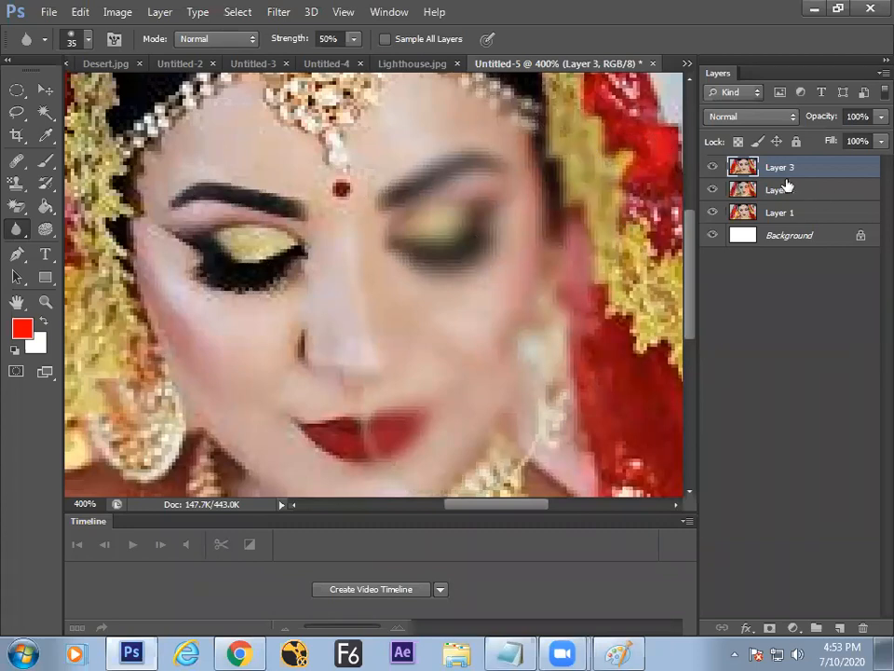
click(713, 166)
click(712, 167)
click(713, 189)
Step: Toggle Layer 3's visibility repeatedly to compare the blurred face with the original
click(714, 167)
click(714, 167)
click(713, 168)
click(714, 168)
click(716, 169)
click(713, 168)
click(715, 168)
click(715, 168)
click(715, 168)
click(714, 168)
click(714, 169)
click(715, 168)
Step: Review the Blur tool group and its blending modes, keeping Blur in Normal mode
right_click(17, 229)
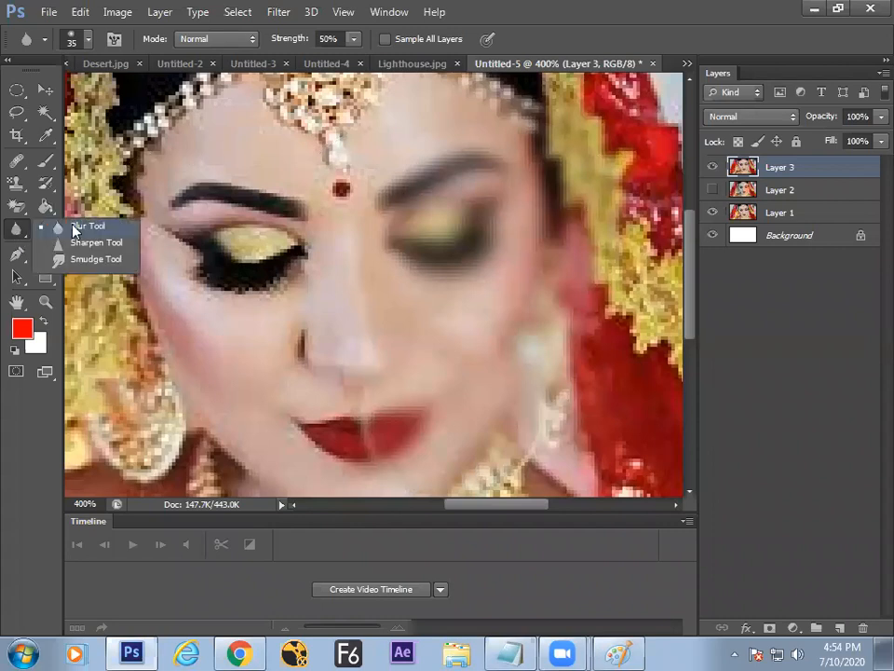
click(74, 229)
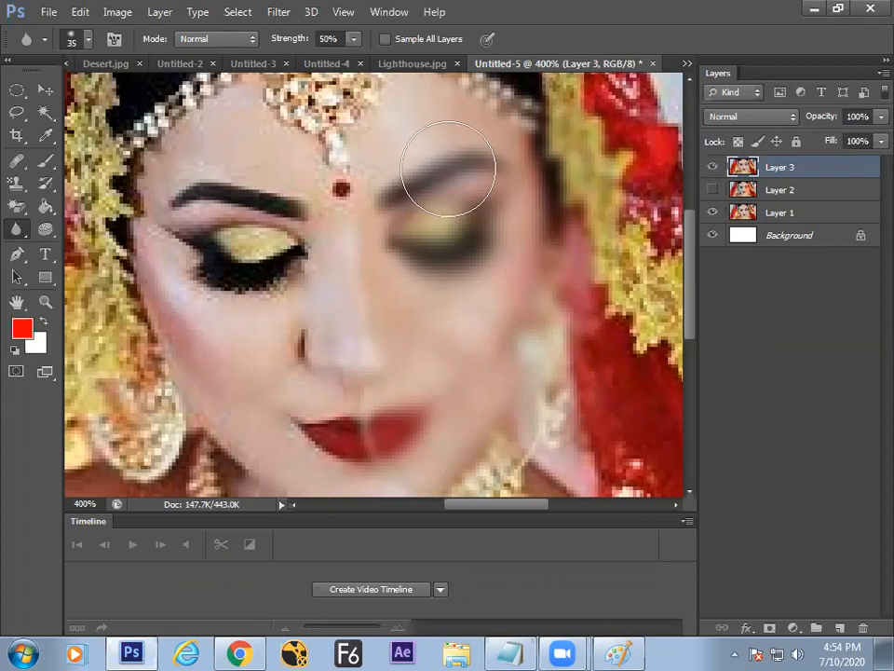
click(202, 39)
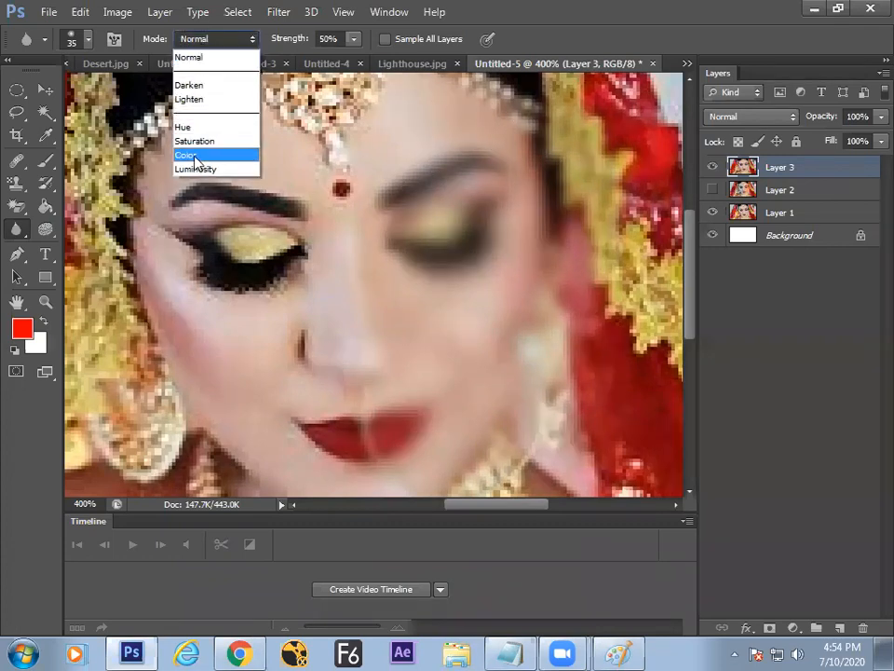
click(283, 46)
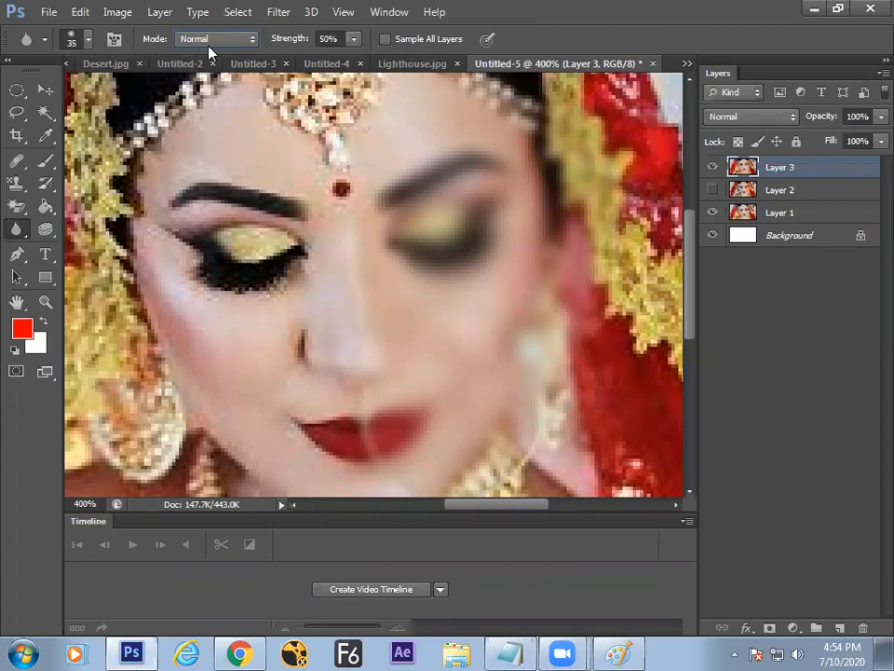
right_click(16, 228)
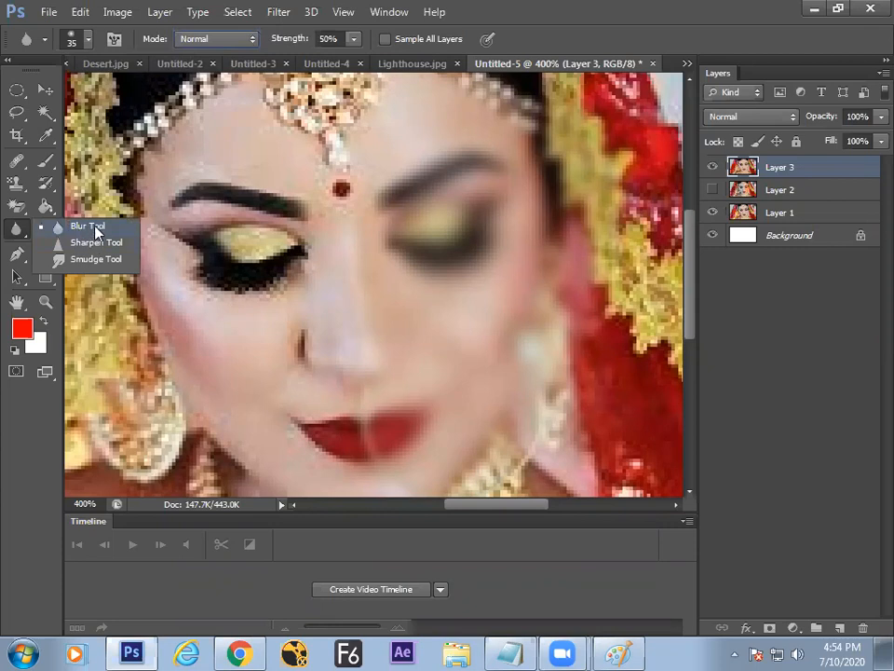
click(88, 226)
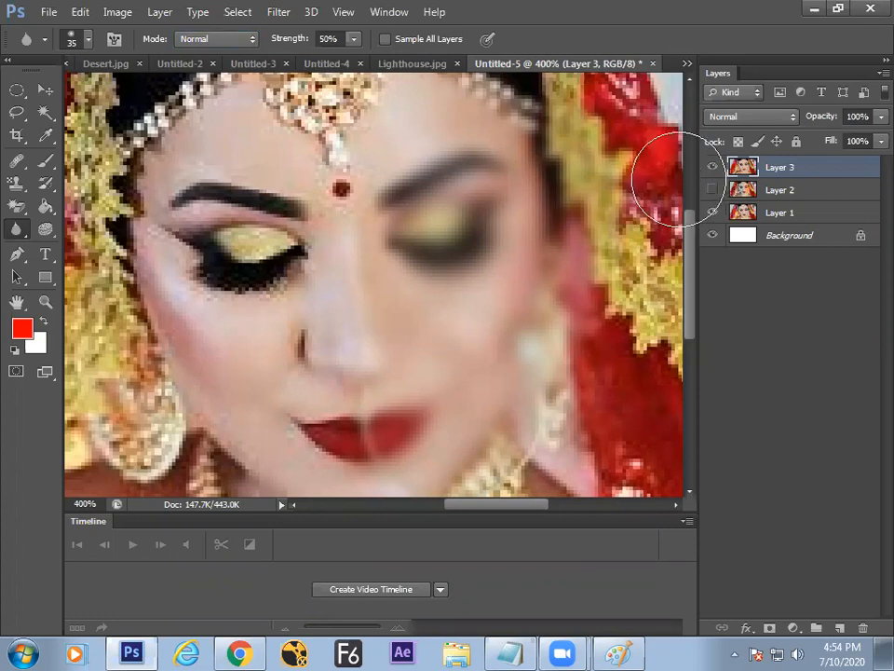
Step: Briefly show Layer 2, hide it again, and switch to the Sharpen Tool
click(711, 189)
click(711, 190)
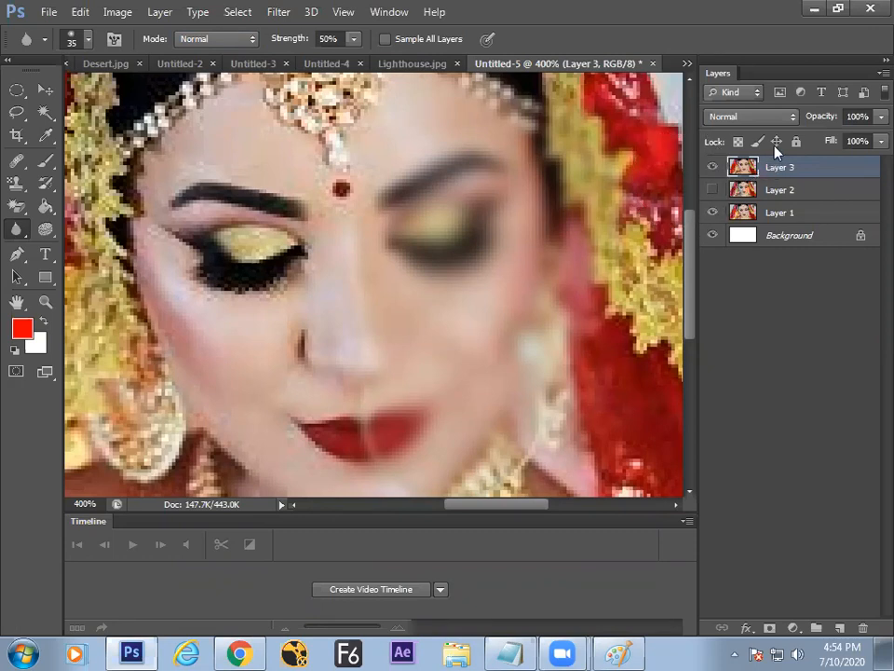
right_click(19, 228)
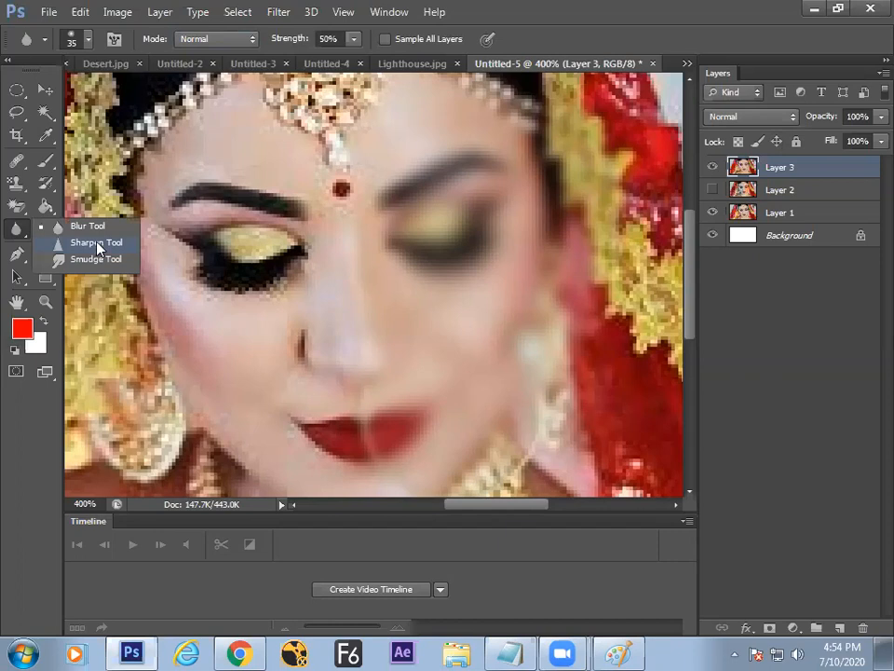
click(96, 244)
Step: Zoom in to the left eyebrow and sharpen the brow and eyelid, then zoom out to 500%
key(ctrl+plus)
key(ctrl+plus)
key(ctrl+plus)
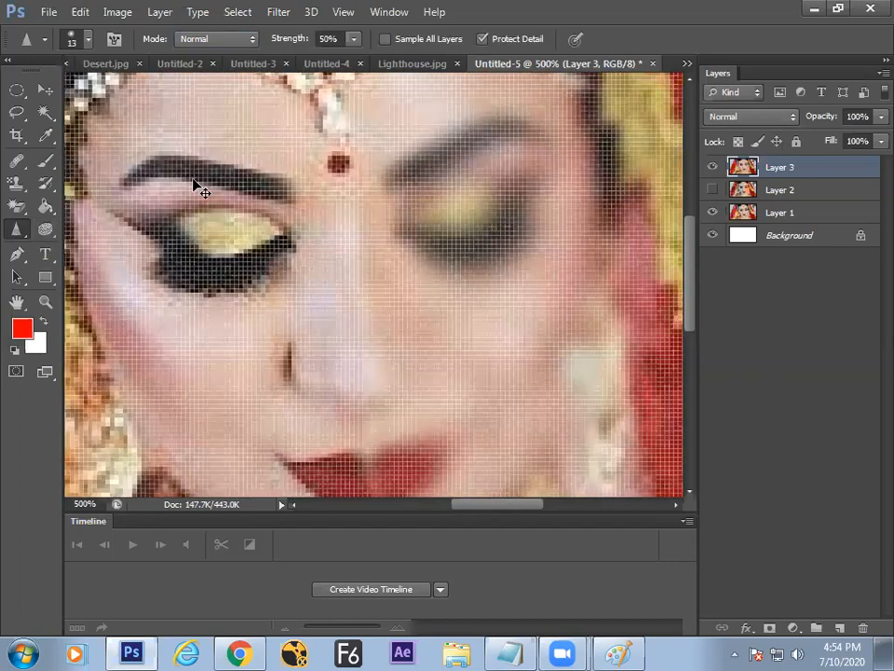
key(space)
drag(180, 167, 236, 280)
drag(285, 232, 407, 254)
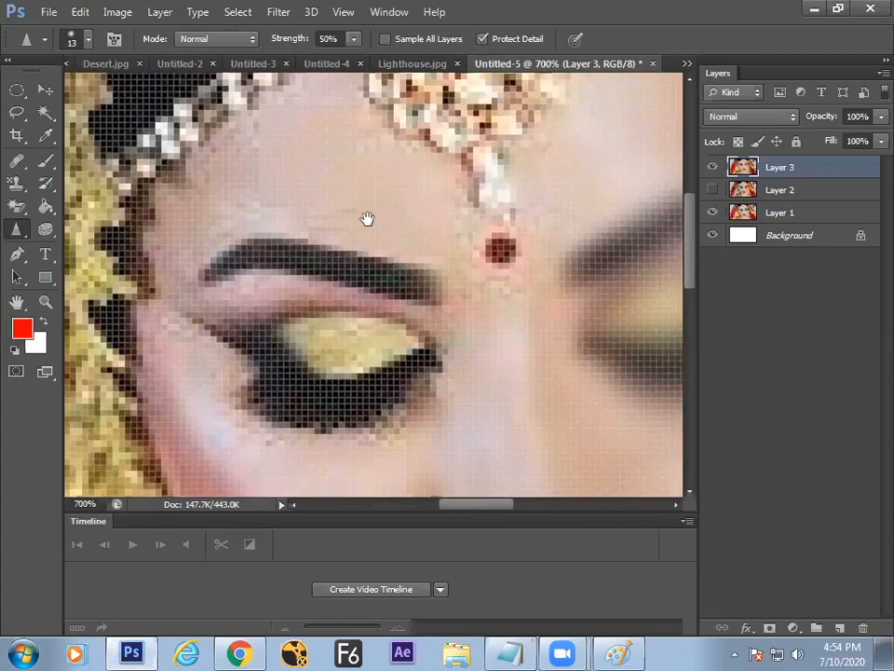
right_click(17, 228)
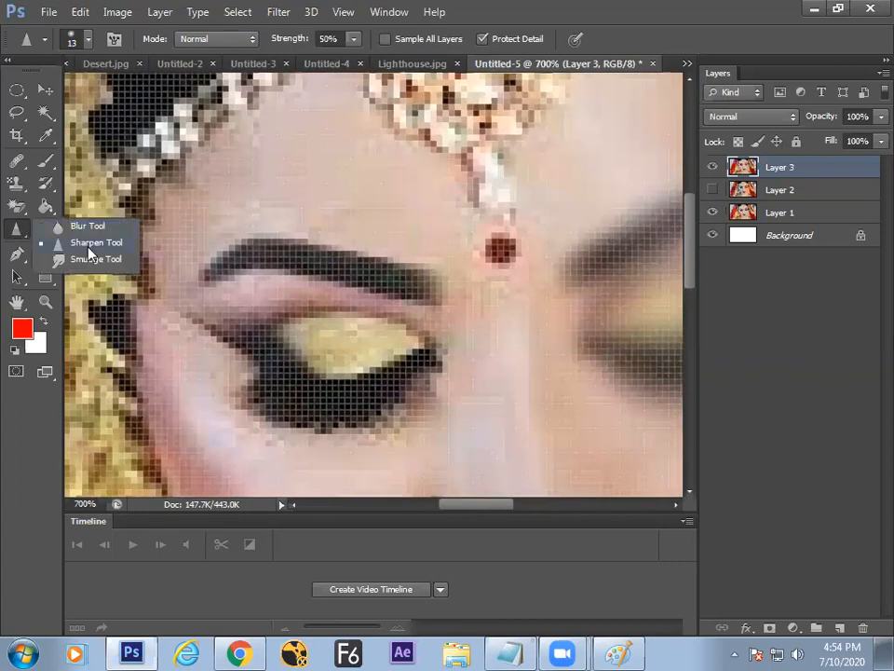
click(92, 249)
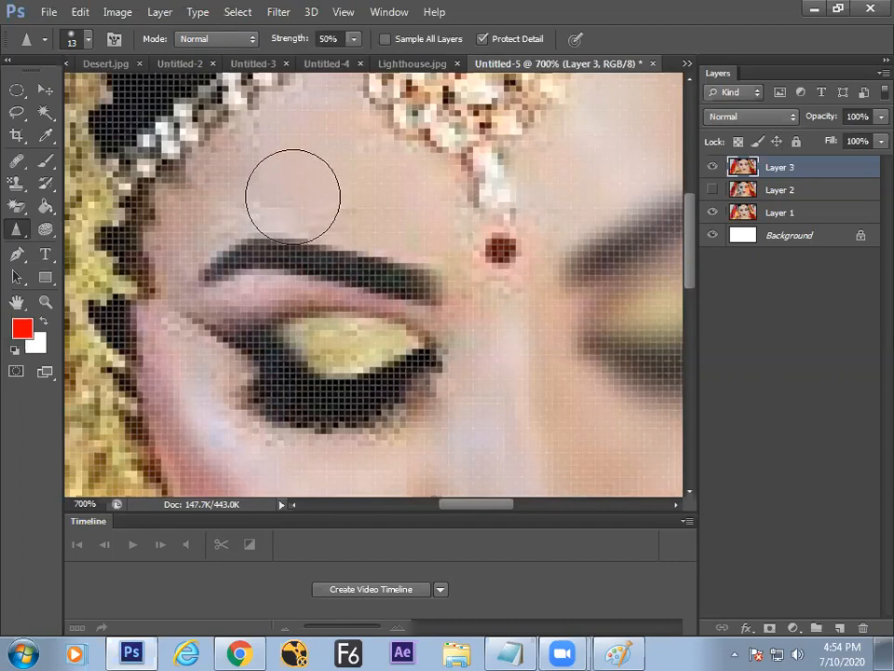
mouse_move(259, 200)
mouse_down()
mouse_move(328, 159)
mouse_move(249, 213)
mouse_move(242, 251)
mouse_move(322, 217)
mouse_move(318, 211)
mouse_move(228, 273)
mouse_move(364, 200)
mouse_move(261, 257)
mouse_move(413, 197)
mouse_move(392, 186)
mouse_move(290, 185)
mouse_move(312, 162)
mouse_move(371, 242)
mouse_move(338, 208)
mouse_move(373, 303)
mouse_move(404, 313)
mouse_up()
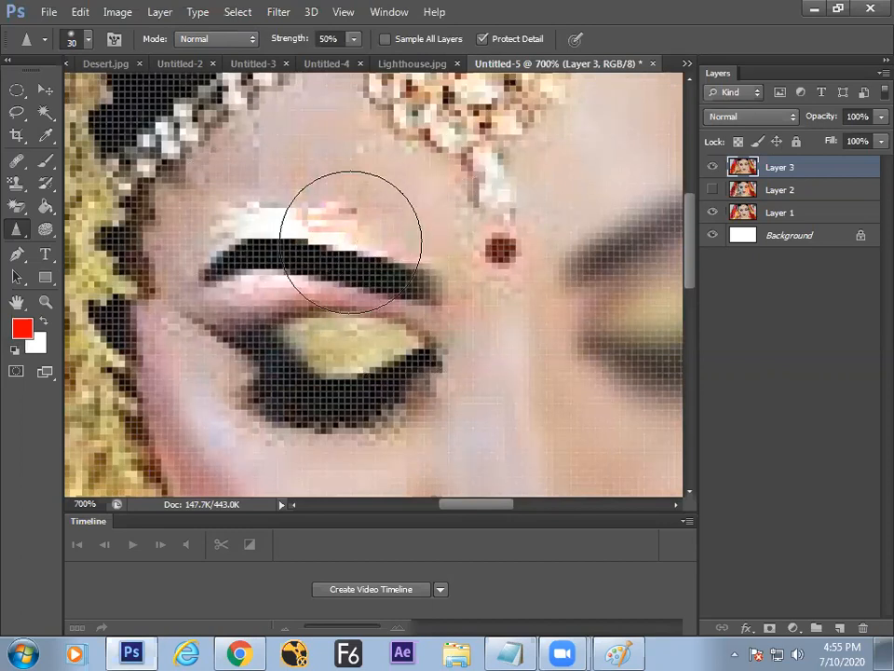
key(ctrl+minus)
key(ctrl+minus)
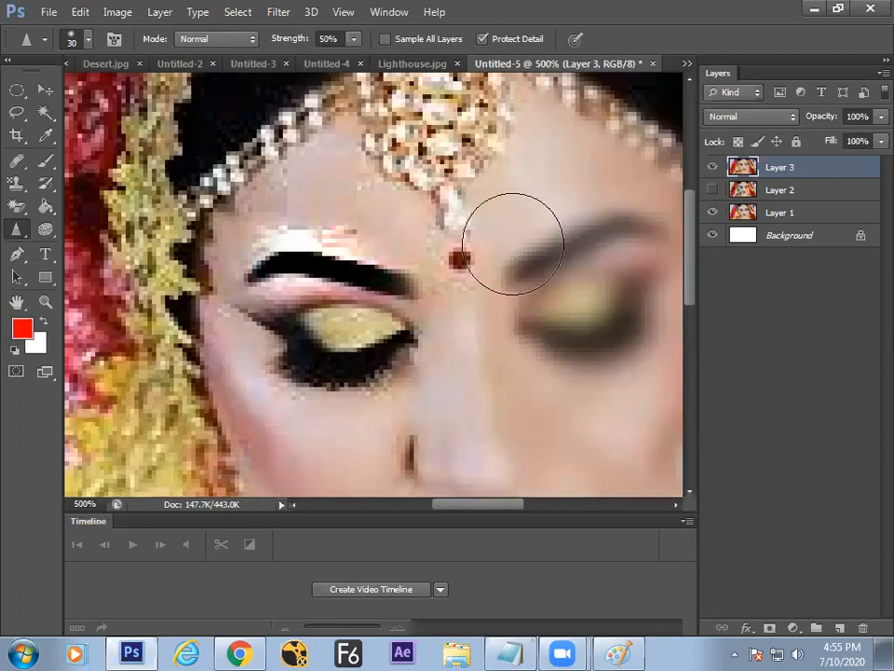
right_click(18, 229)
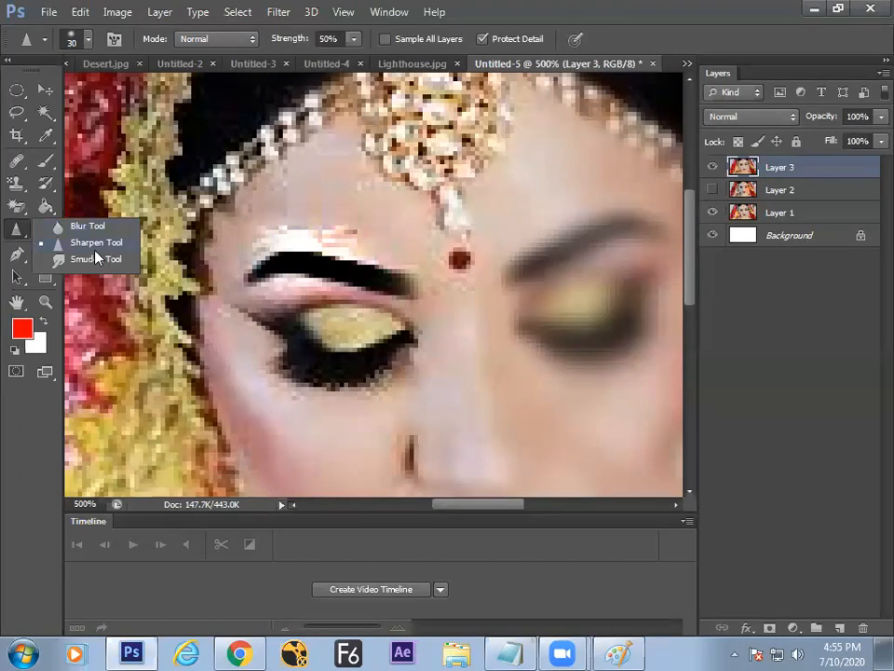
click(89, 248)
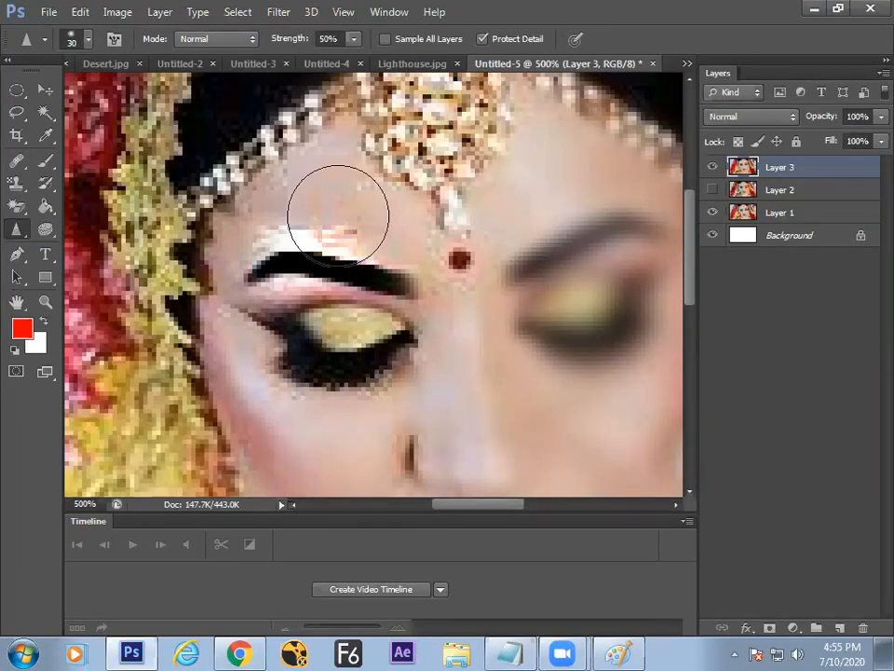
Step: On the Paint whiteboard, write Blur and Sharp beside a divider and underline them
click(634, 617)
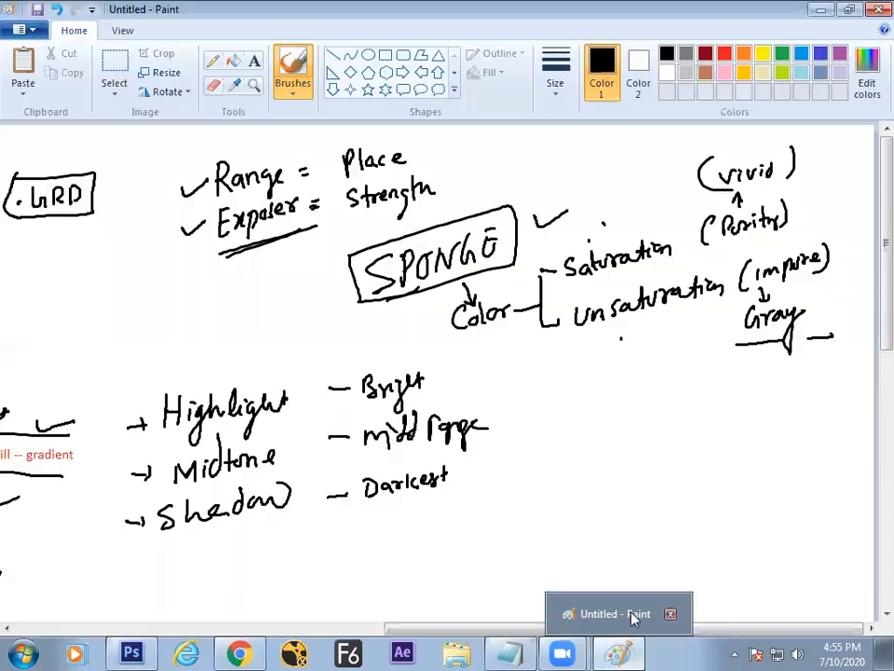
scroll(869, 299, down, 5)
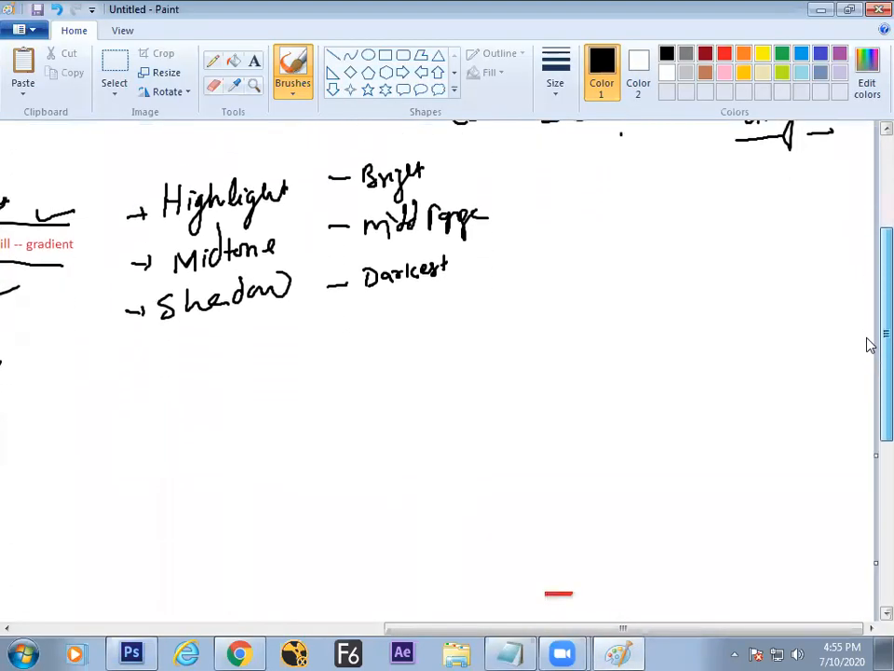
scroll(867, 344, down, 1)
drag(457, 267, 458, 344)
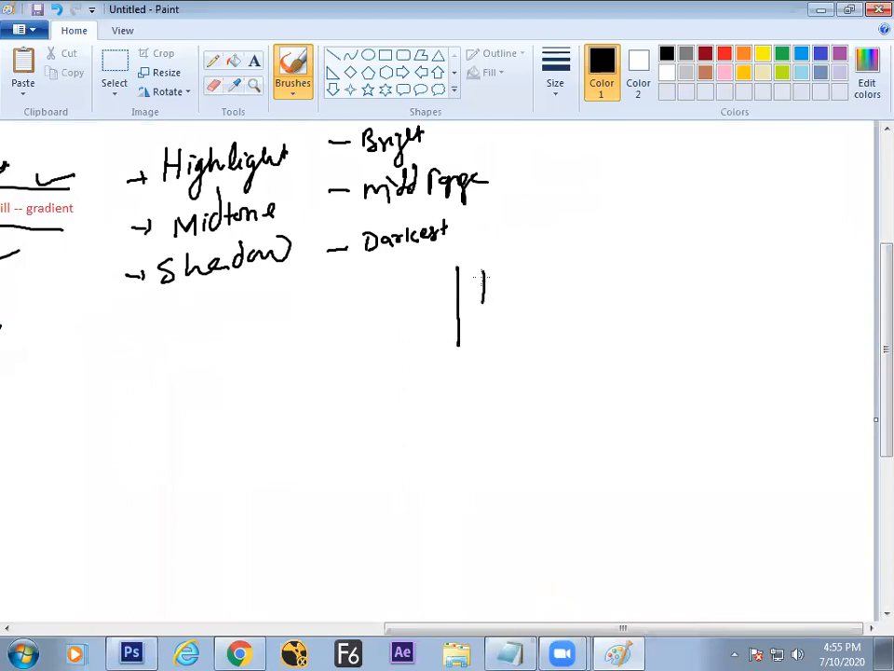
drag(509, 272, 521, 290)
key(ctrl+z)
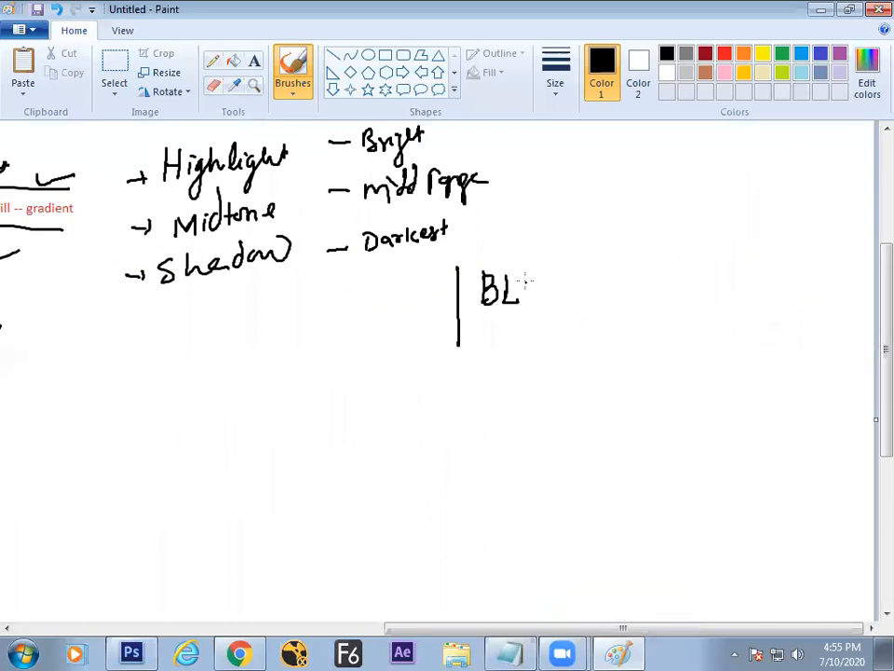
drag(548, 276, 572, 292)
mouse_move(347, 288)
mouse_down()
mouse_move(372, 310)
mouse_move(387, 292)
mouse_move(411, 306)
mouse_up()
drag(334, 325, 549, 314)
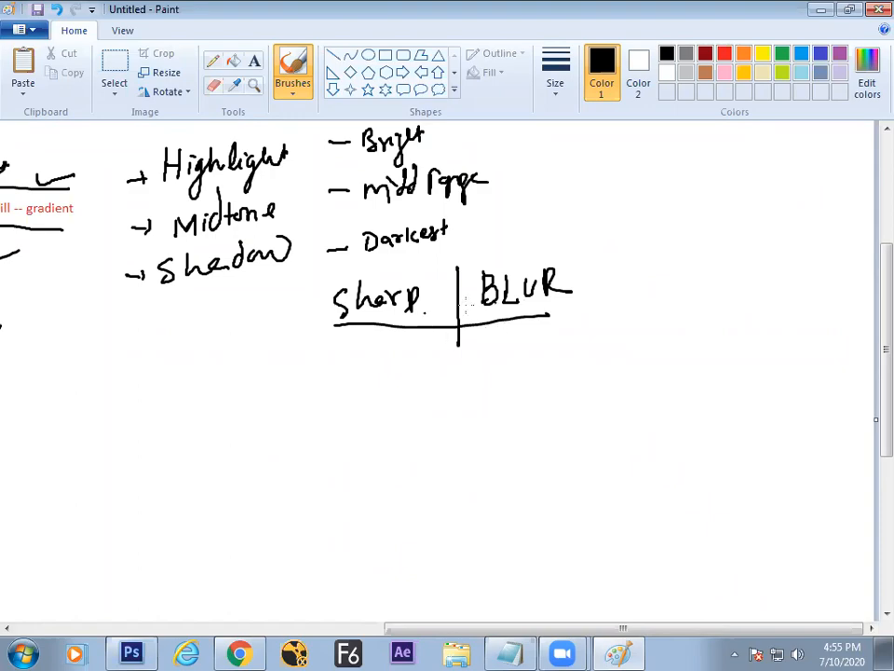
Step: Write Burn (dark) and Dodge (Bright) on the right, separated by a short divider
key(alt+Tab)
key(alt+Tab)
mouse_move(694, 223)
mouse_down()
mouse_move(638, 257)
mouse_move(603, 262)
mouse_up()
key(ctrl+z)
drag(710, 194, 712, 215)
mouse_move(723, 215)
mouse_down()
mouse_move(734, 201)
mouse_move(776, 205)
mouse_up()
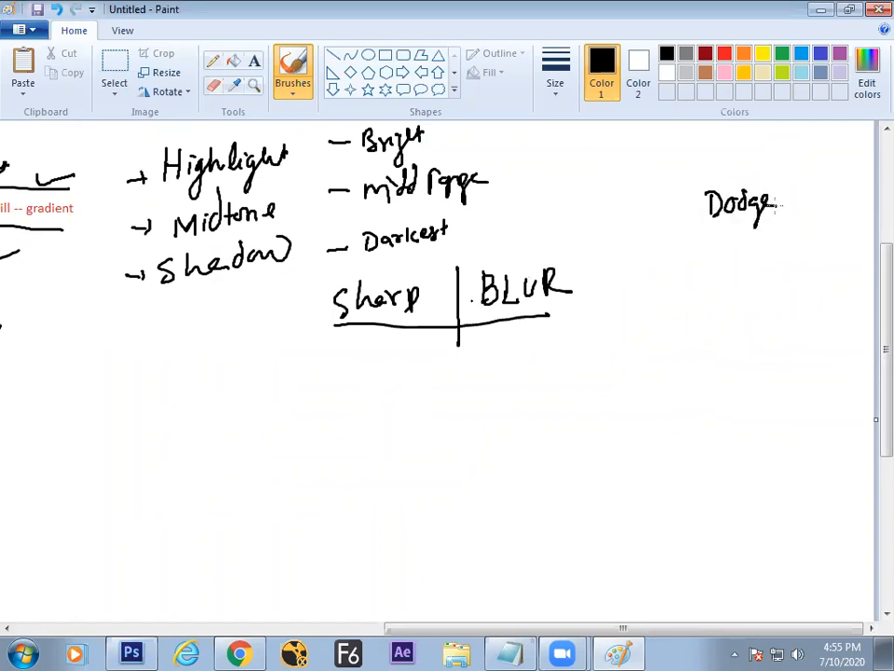
drag(693, 167, 699, 249)
drag(639, 203, 668, 195)
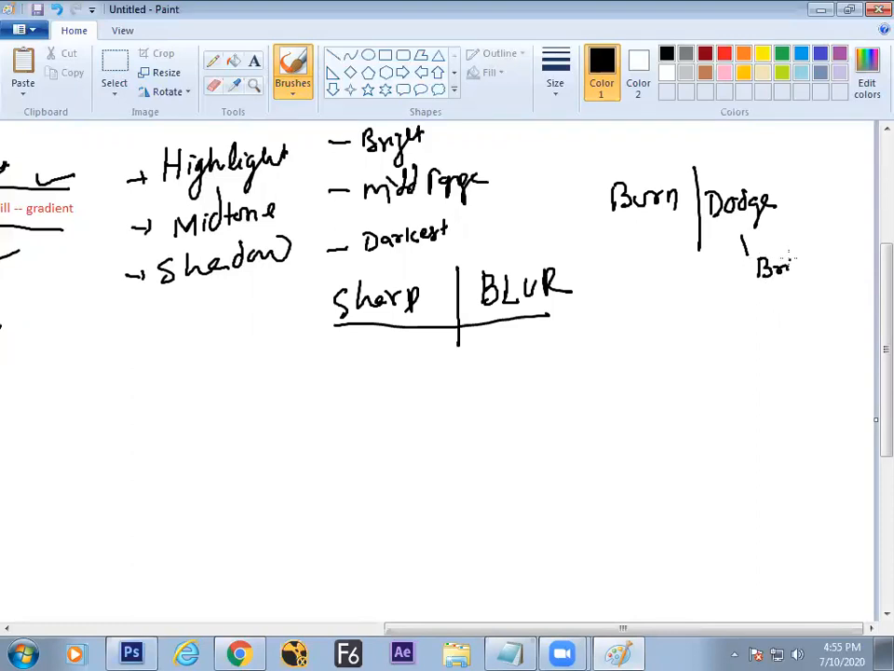
drag(795, 286, 830, 256)
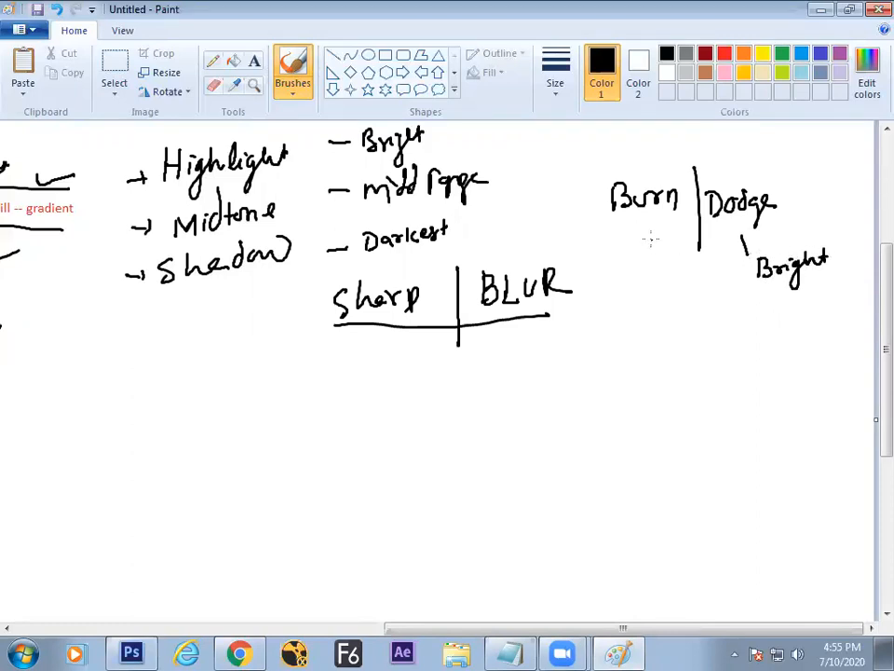
drag(639, 284, 659, 271)
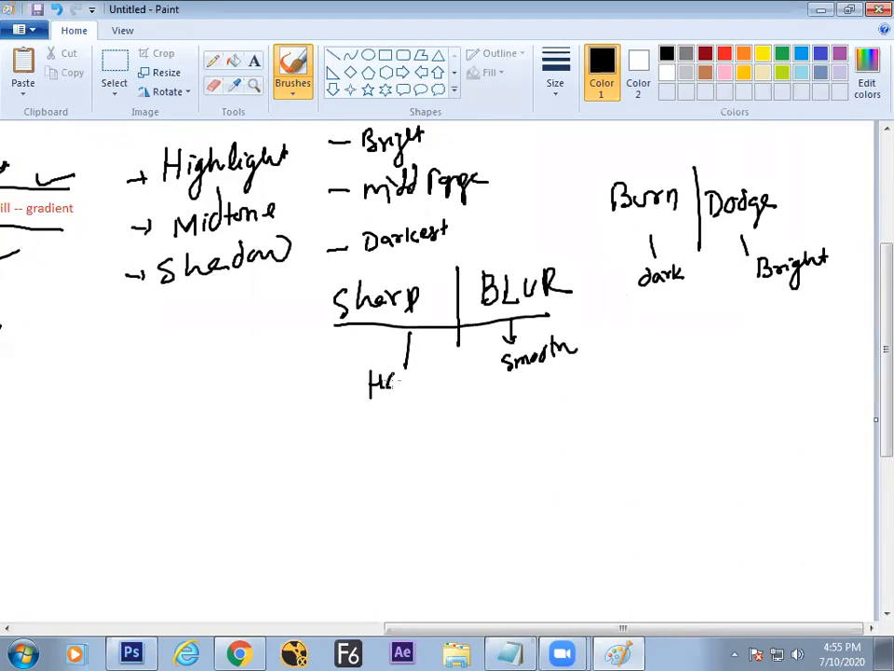
Step: Underline Hard and smooth, put Bright in parentheses, and draw a long divider left of Burn/Dodge
drag(381, 406, 426, 388)
drag(495, 392, 552, 375)
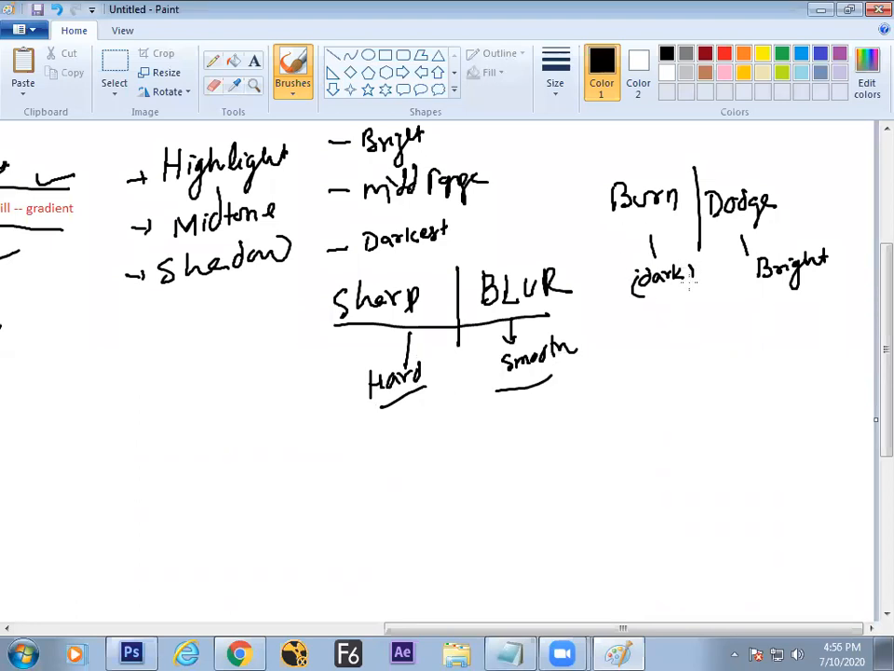
drag(751, 262, 749, 287)
drag(832, 234, 837, 254)
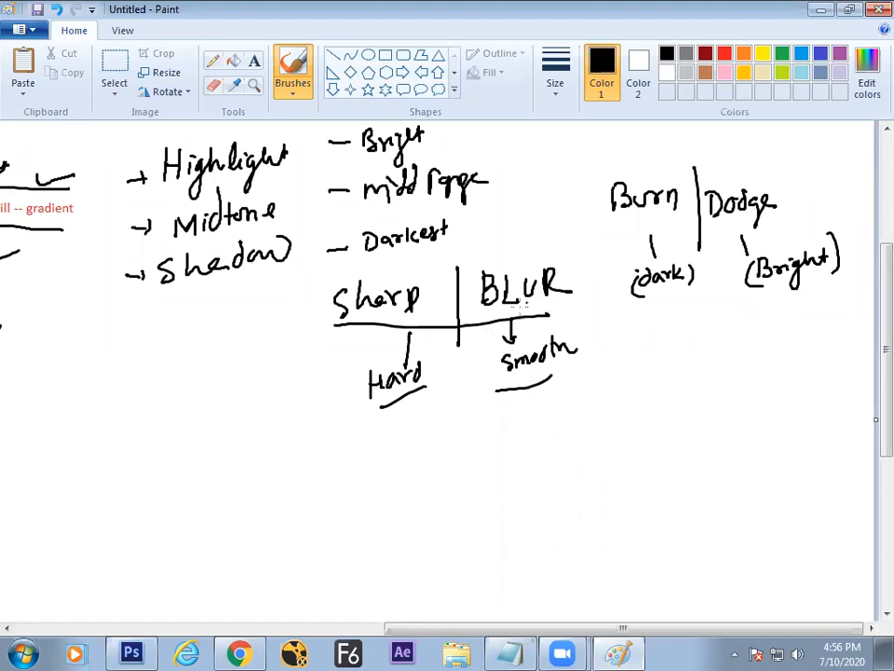
drag(592, 173, 611, 409)
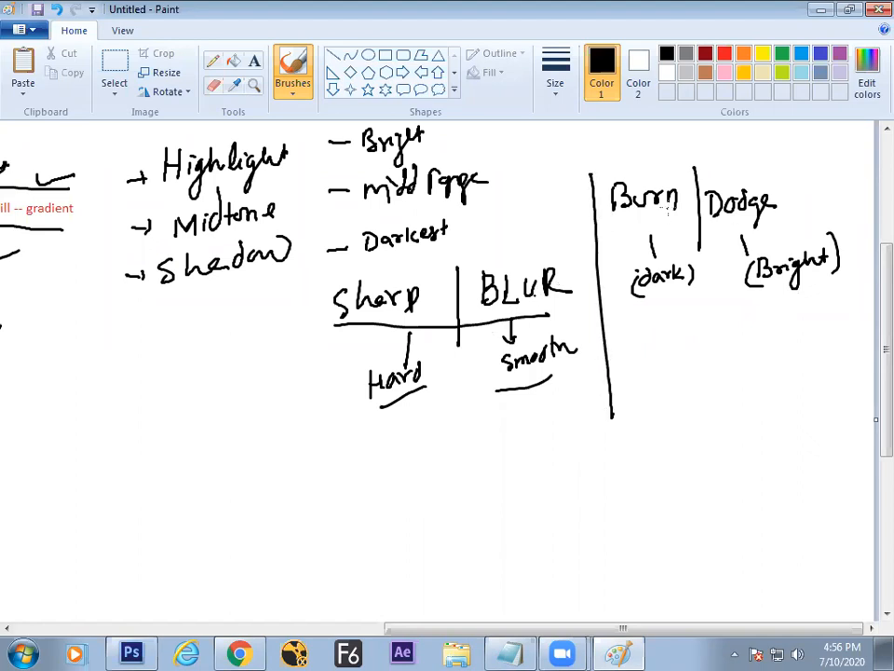
key(alt+Tab)
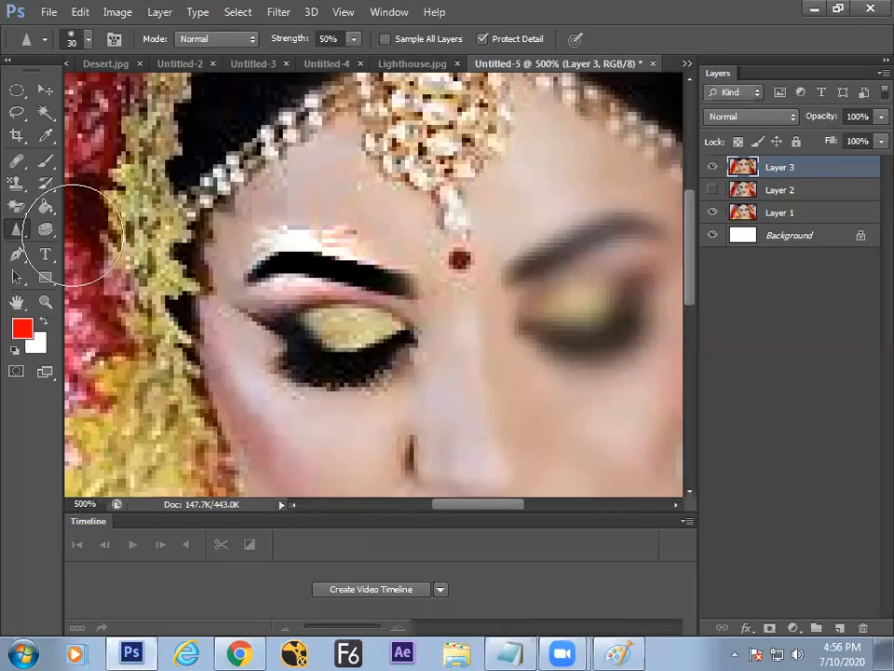
Step: Choose Smudge Tool from the Blur tool flyout and go back to the Paint whiteboard
right_click(21, 233)
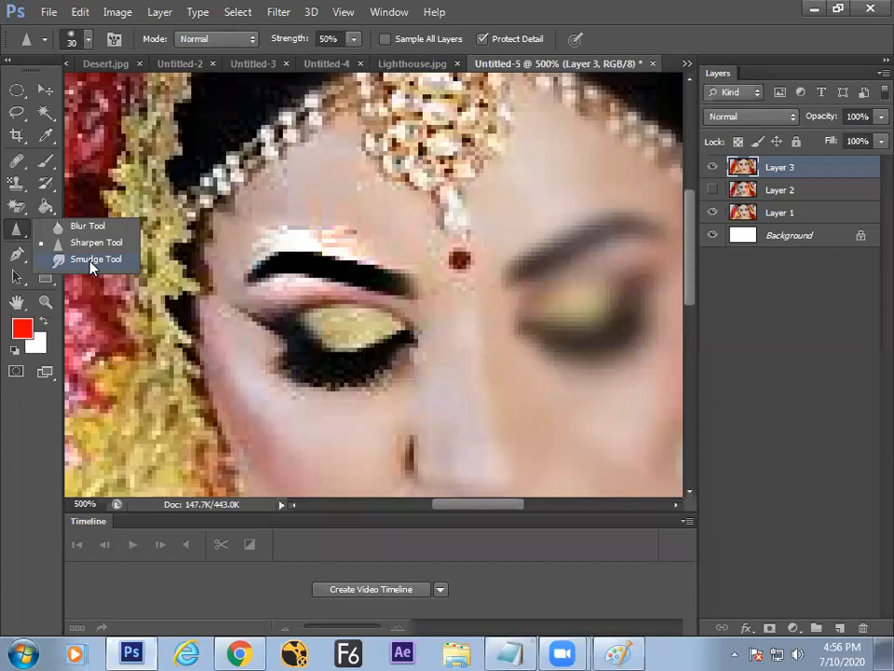
click(93, 260)
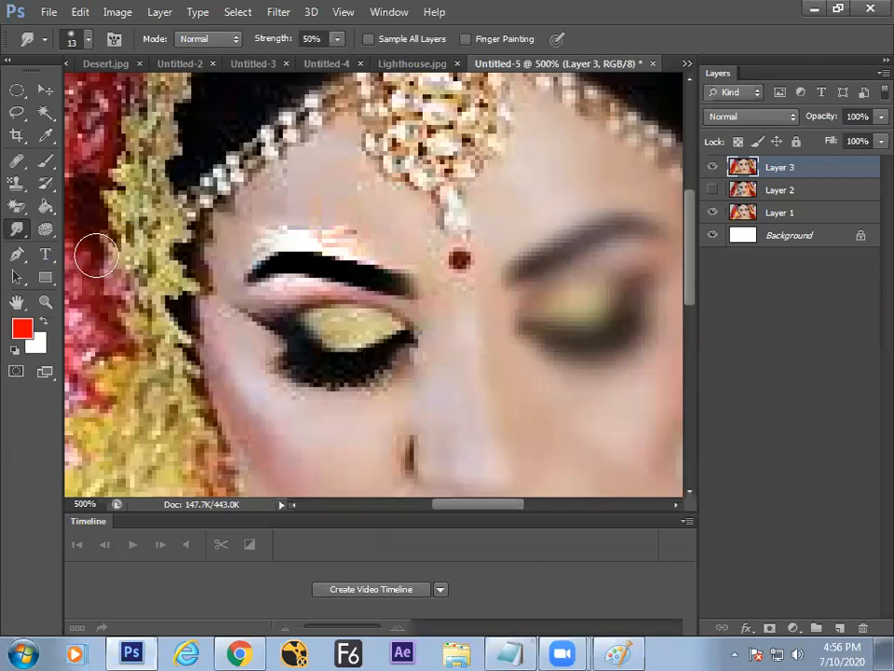
key(alt+Tab)
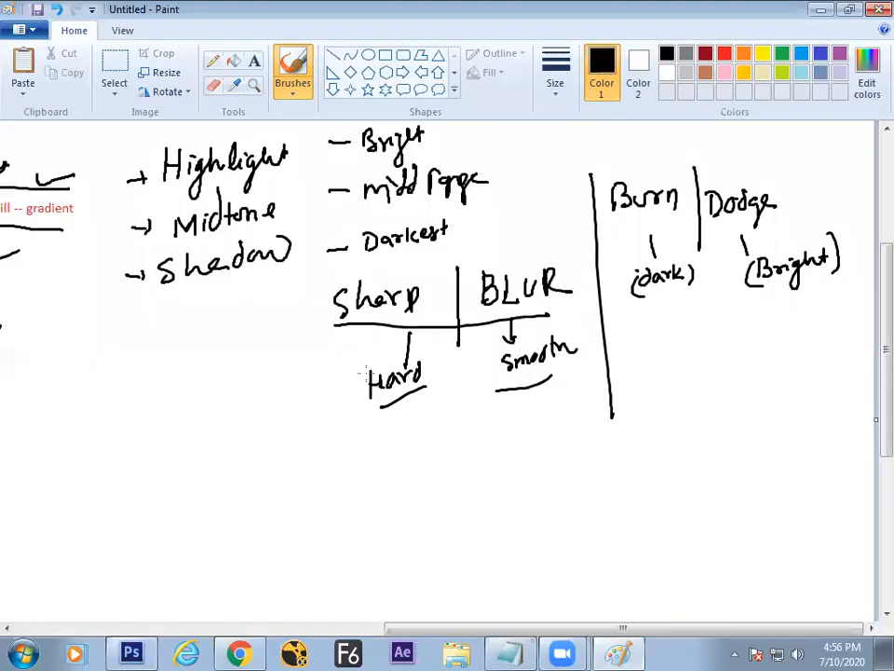
Step: Handwrite Smudge below Shadow and draw a box around it
mouse_move(183, 321)
mouse_down()
mouse_move(164, 349)
mouse_move(183, 350)
mouse_move(198, 329)
mouse_move(238, 308)
mouse_move(246, 341)
mouse_up()
drag(255, 323, 268, 315)
mouse_move(172, 365)
mouse_down()
mouse_move(289, 334)
mouse_move(277, 291)
mouse_move(139, 313)
mouse_move(173, 367)
mouse_up()
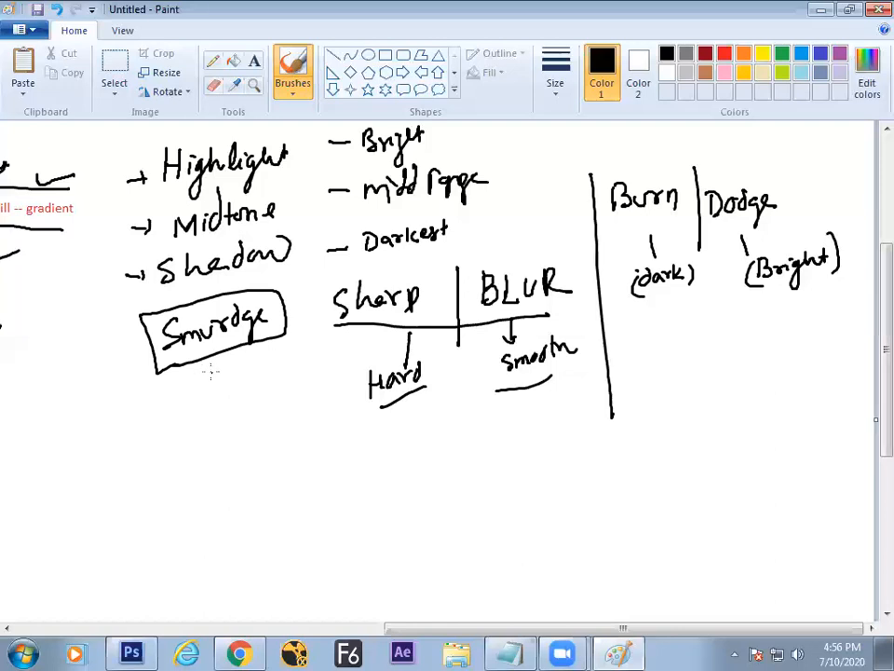
Step: Return to Photoshop and zoom out of the bride close-up twice
key(alt+Tab)
key(ctrl+minus)
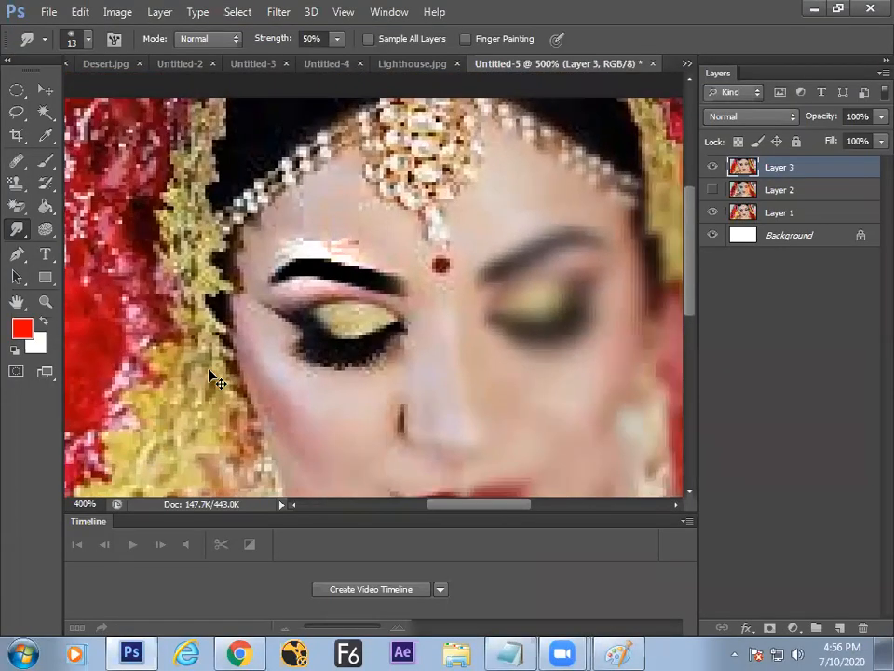
key(ctrl+minus)
Step: Close Untitled-5 without saving and open Penguins.jpg
key(ctrl+w)
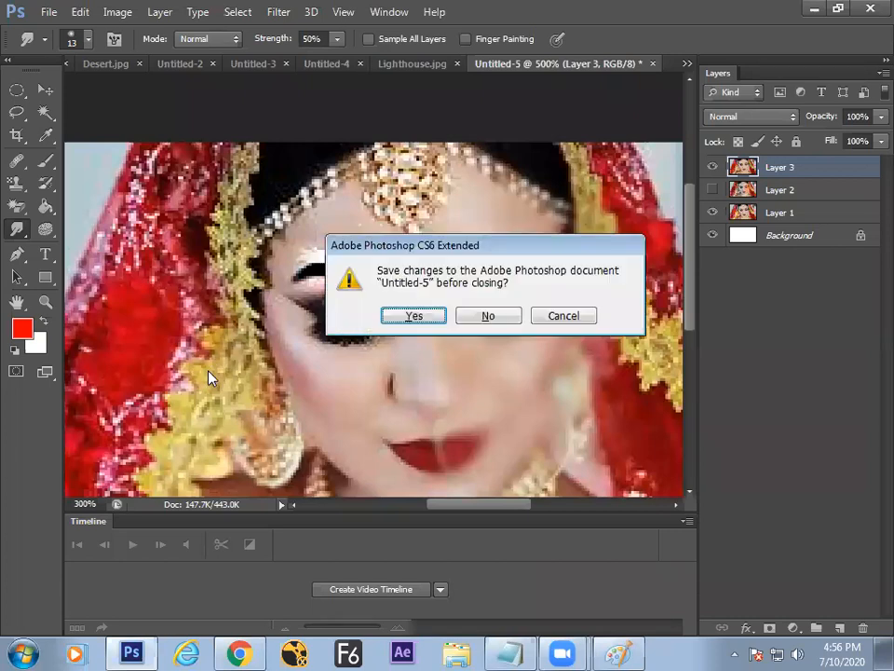
click(504, 317)
key(ctrl+o)
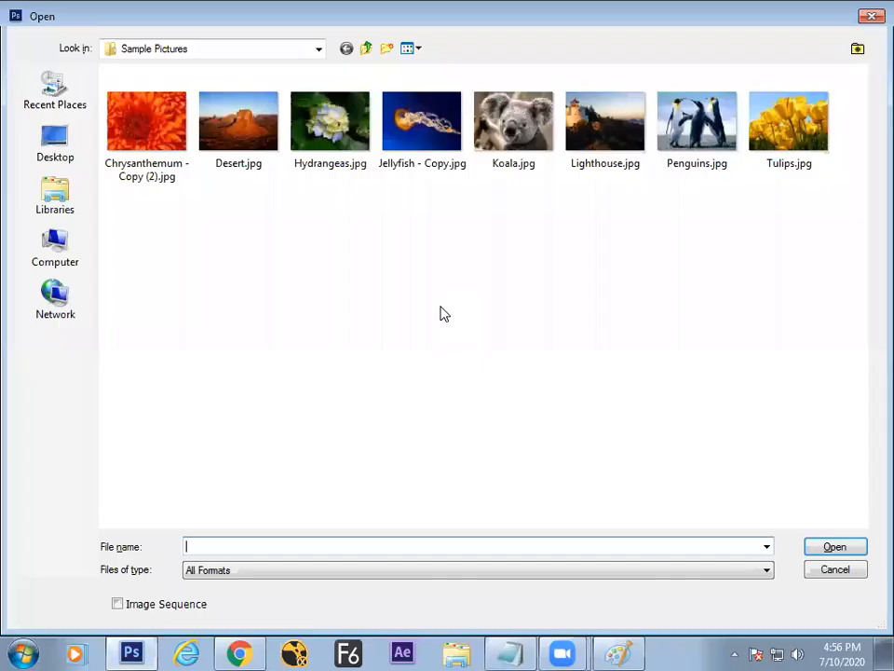
double_click(651, 158)
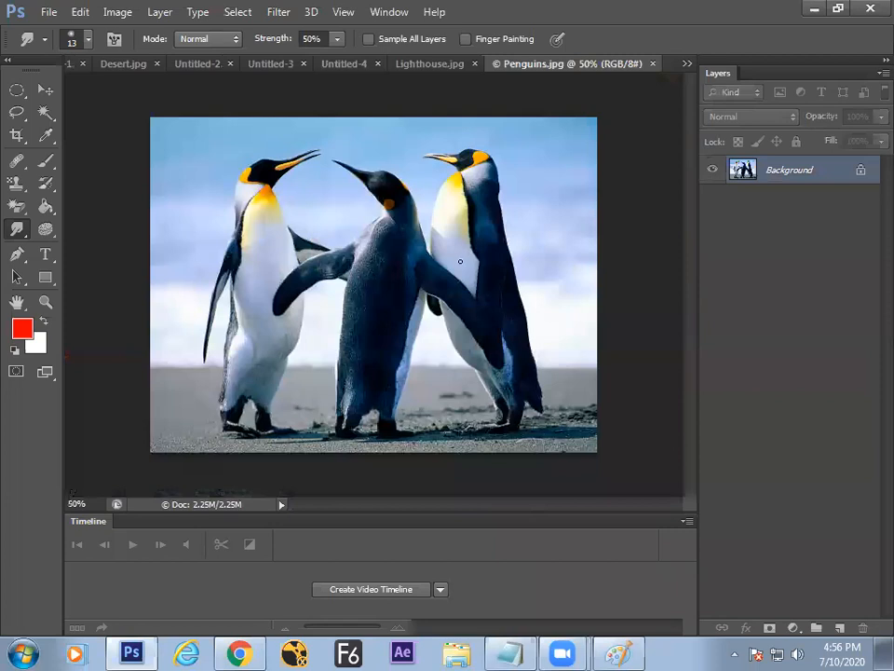
Step: With a size-60 Smudge brush at 100% zoom, smear the left penguin's head back into a point
key(bracketright)
key(bracketright)
key(bracketright)
key(bracketright)
key(bracketright)
key(bracketright)
key(bracketright)
key(bracketright)
key(bracketright)
key(ctrl+plus)
key(ctrl+plus)
drag(184, 205, 282, 396)
right_click(17, 227)
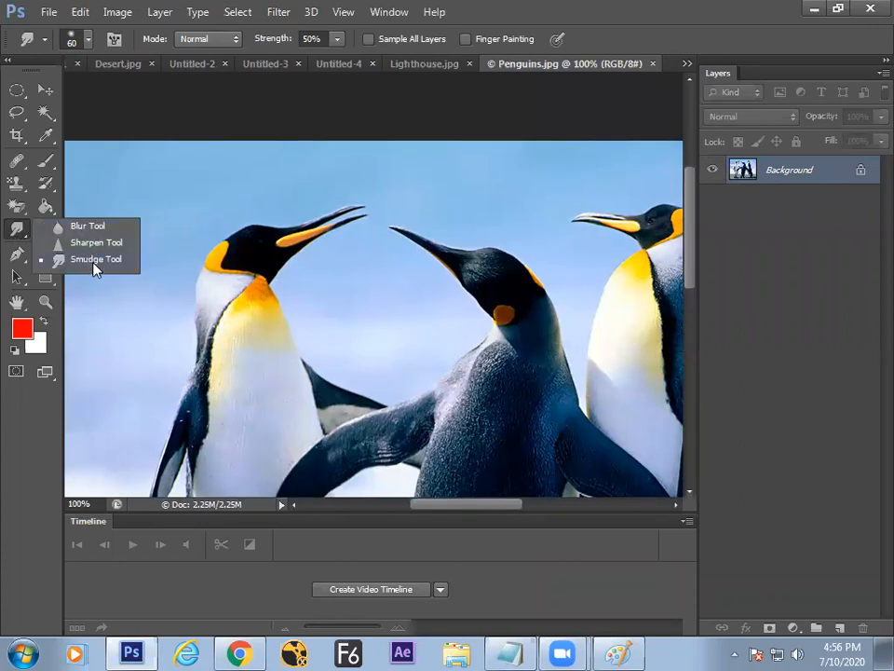
click(94, 261)
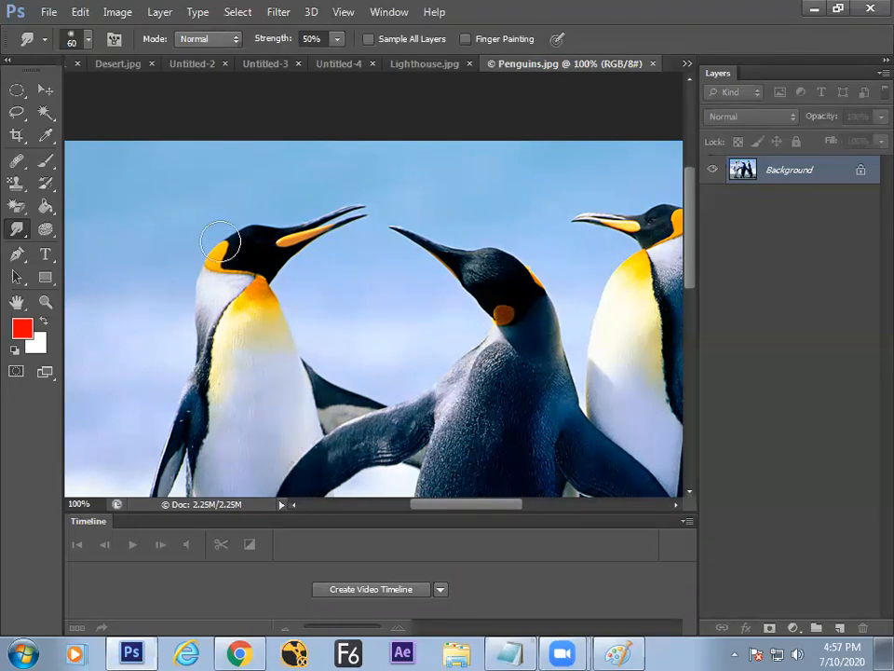
mouse_move(160, 218)
mouse_down()
mouse_move(235, 243)
mouse_move(180, 194)
mouse_move(251, 241)
mouse_move(164, 186)
mouse_up()
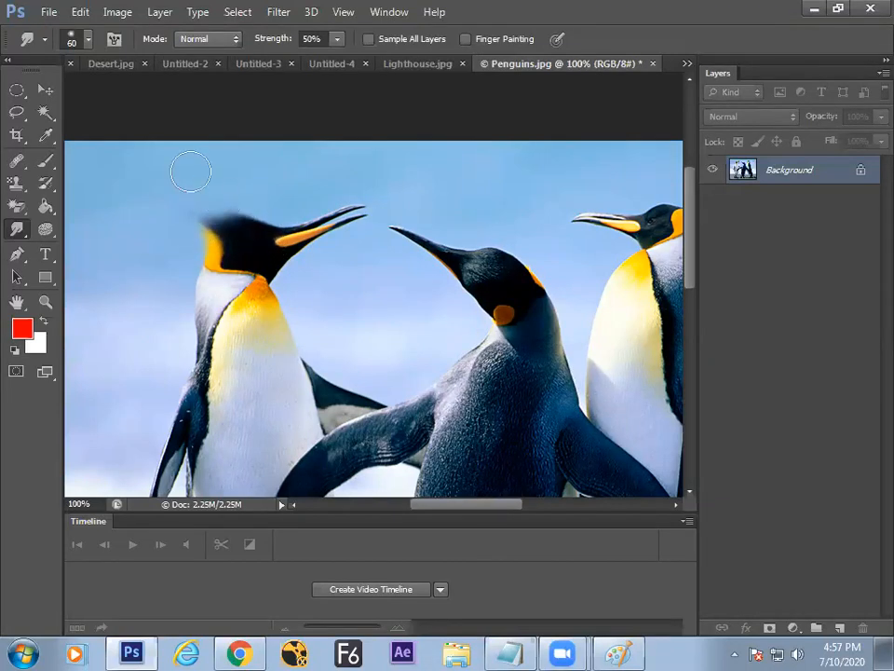
drag(257, 252, 173, 212)
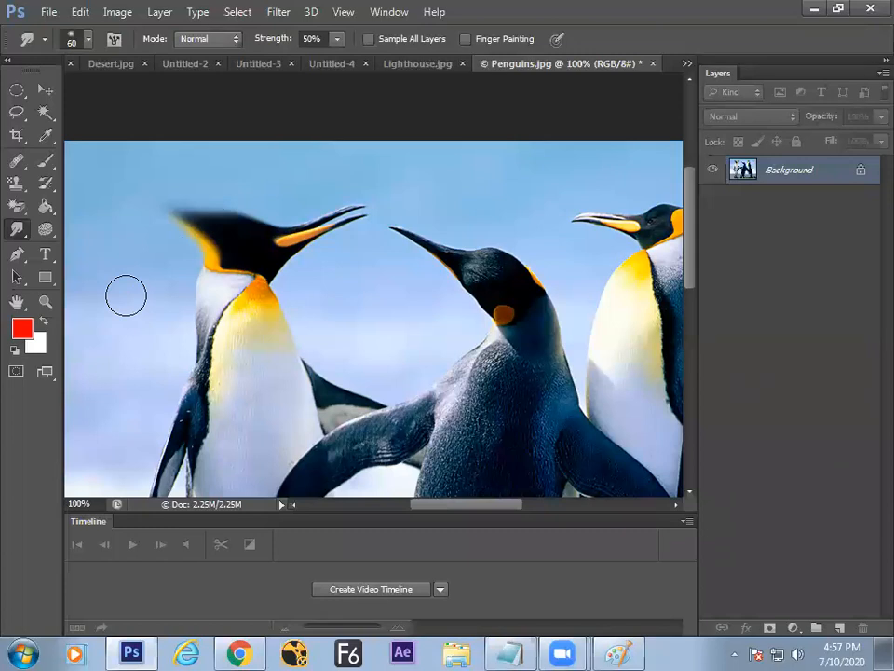
right_click(17, 229)
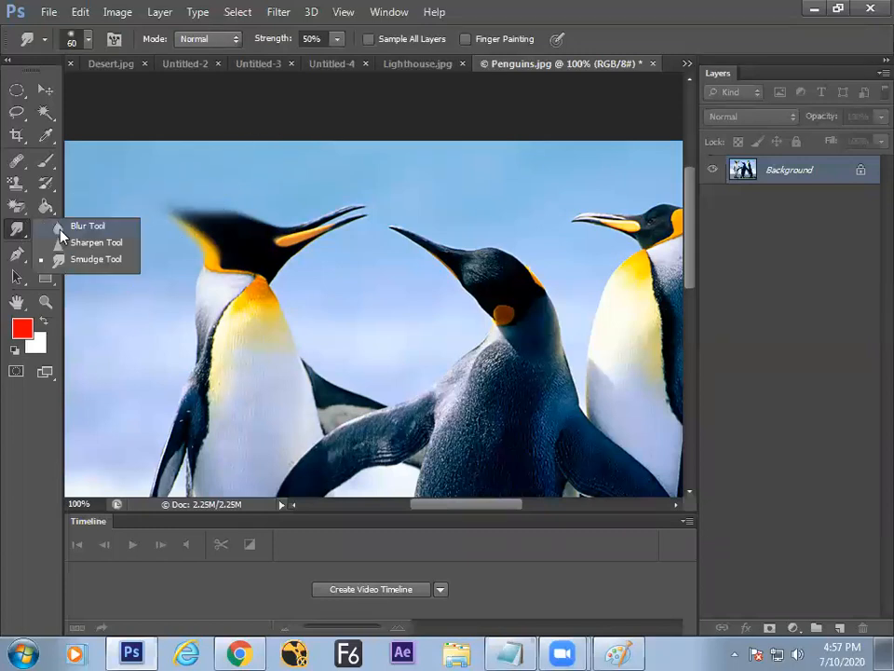
click(83, 262)
Step: Under the Smudge box, bracket Defocus and an underlined Distort, adding a curved arrow
key(alt+Tab)
drag(196, 373, 189, 400)
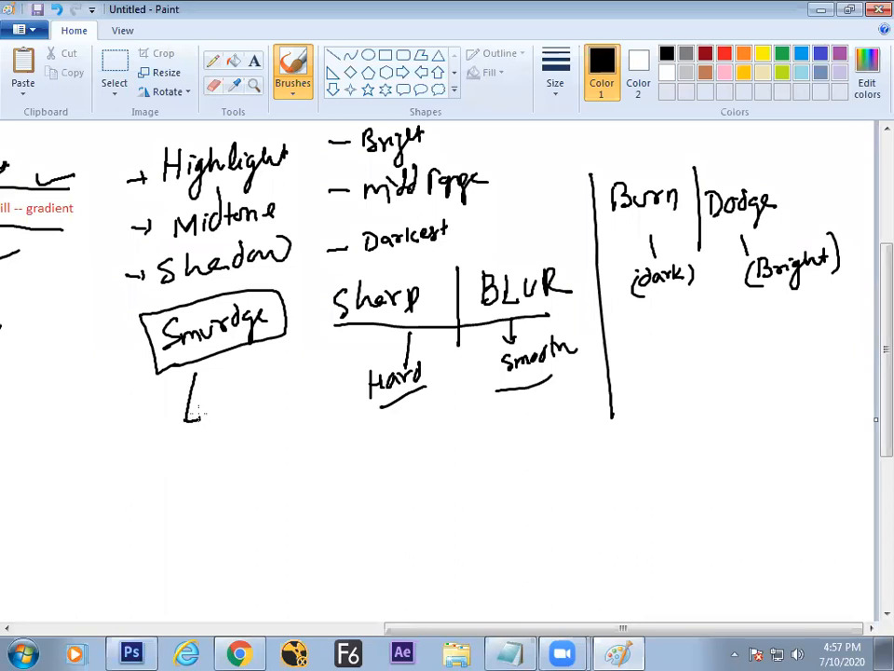
mouse_move(209, 399)
mouse_down()
mouse_move(212, 421)
mouse_move(244, 423)
mouse_move(287, 387)
mouse_up()
mouse_move(185, 421)
mouse_down()
mouse_move(181, 460)
mouse_move(220, 460)
mouse_move(232, 448)
mouse_move(245, 454)
mouse_move(248, 437)
mouse_move(254, 448)
mouse_move(262, 437)
mouse_move(298, 426)
mouse_up()
drag(221, 482, 318, 441)
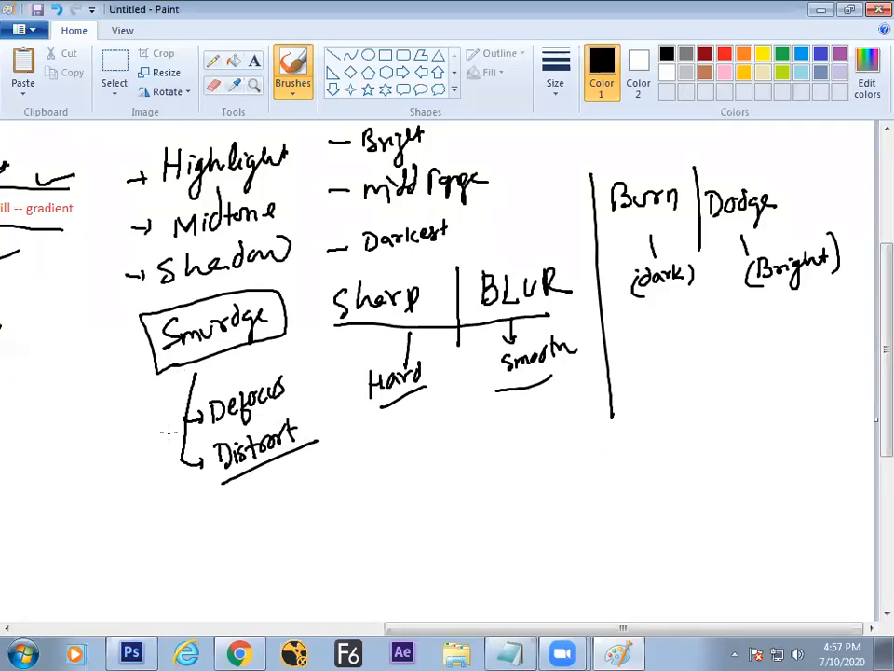
drag(165, 434, 174, 380)
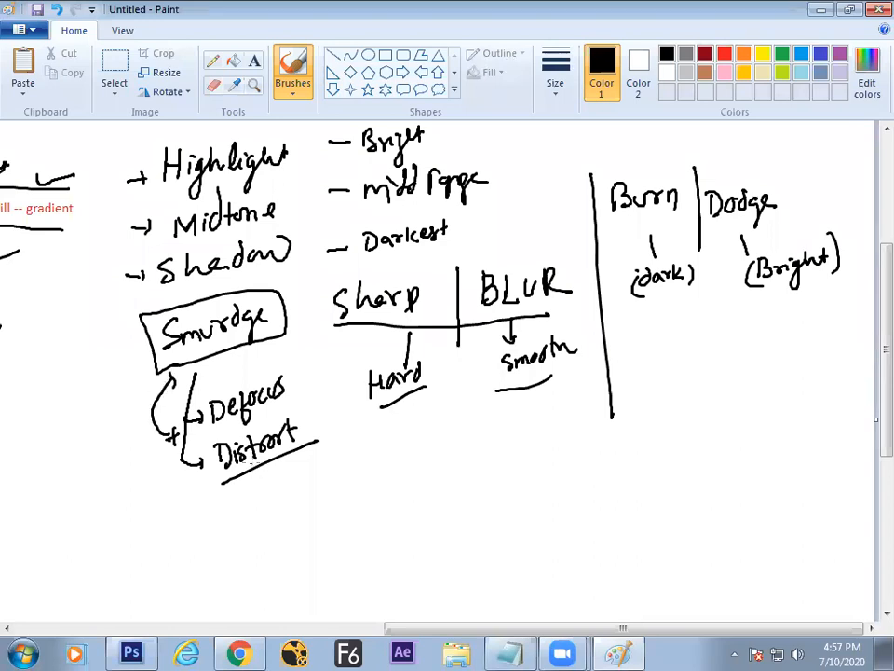
key(alt+Tab)
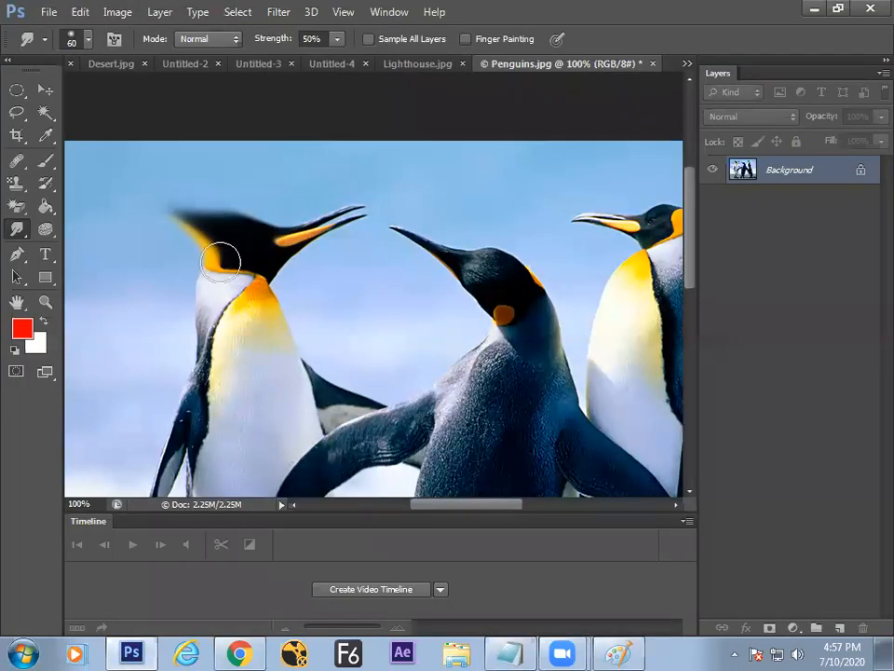
Step: Smudge the left penguin's head upward at 100% strength, then reset Strength to 50% in Normal mode
drag(272, 49, 299, 40)
mouse_move(265, 169)
mouse_down()
mouse_move(269, 218)
mouse_move(266, 175)
mouse_move(273, 209)
mouse_move(269, 199)
mouse_move(246, 243)
mouse_up()
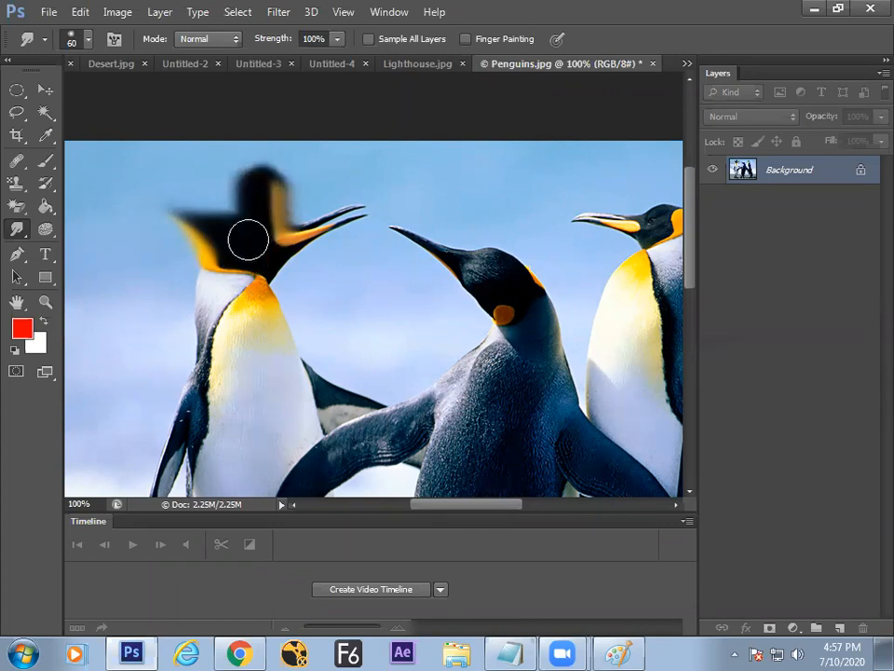
drag(273, 40, 270, 43)
double_click(322, 40)
text(50)
key(Return)
click(215, 39)
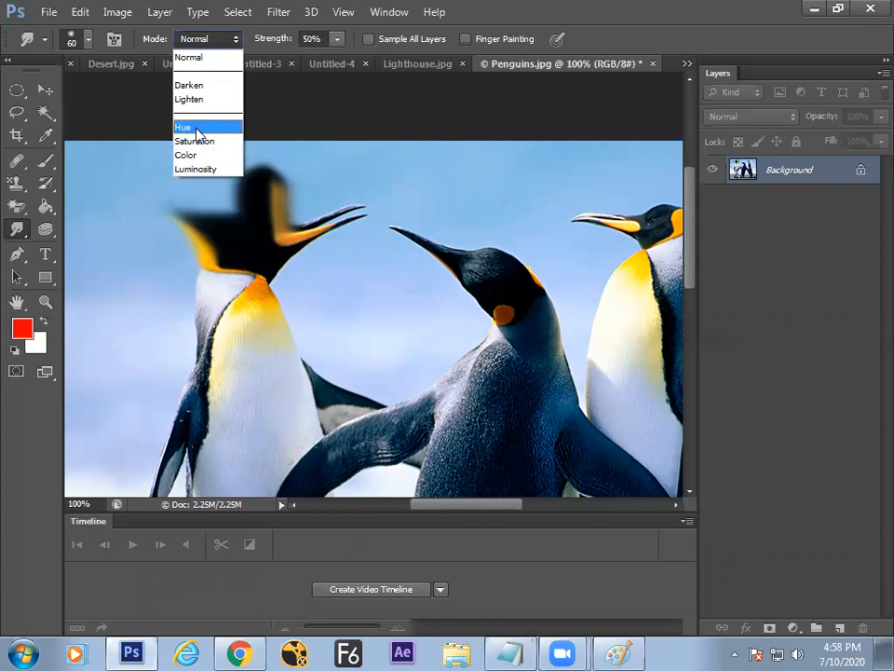
click(312, 110)
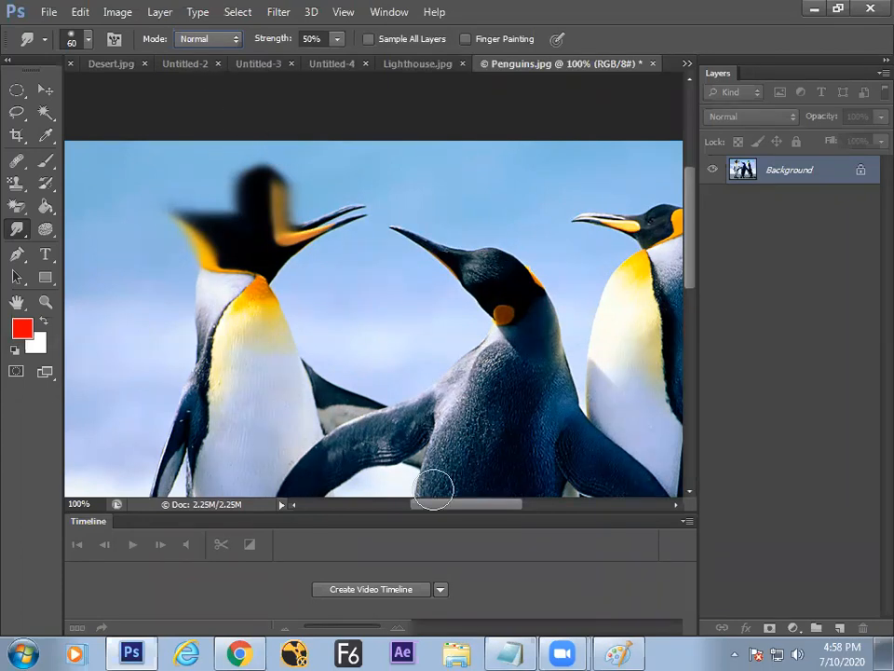
click(615, 652)
Step: Tick Smudge and Defocus, re-underline Distort, write a circled Drag, and draw a divider beside the notes
mouse_move(104, 349)
mouse_down()
mouse_move(112, 359)
mouse_move(149, 327)
mouse_up()
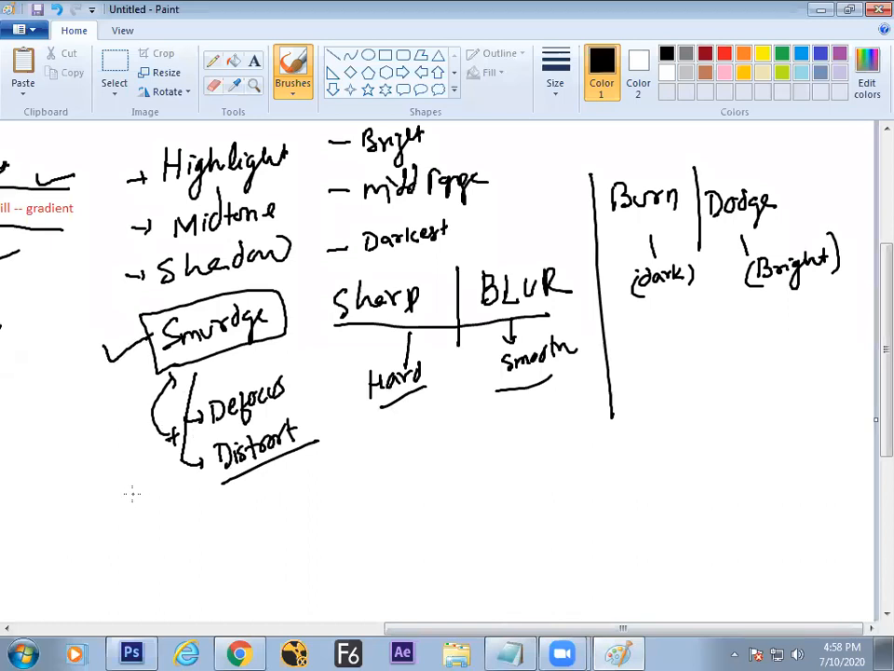
drag(221, 481, 317, 444)
mouse_move(167, 514)
mouse_down()
mouse_move(184, 525)
mouse_move(209, 518)
mouse_up()
drag(160, 481, 214, 489)
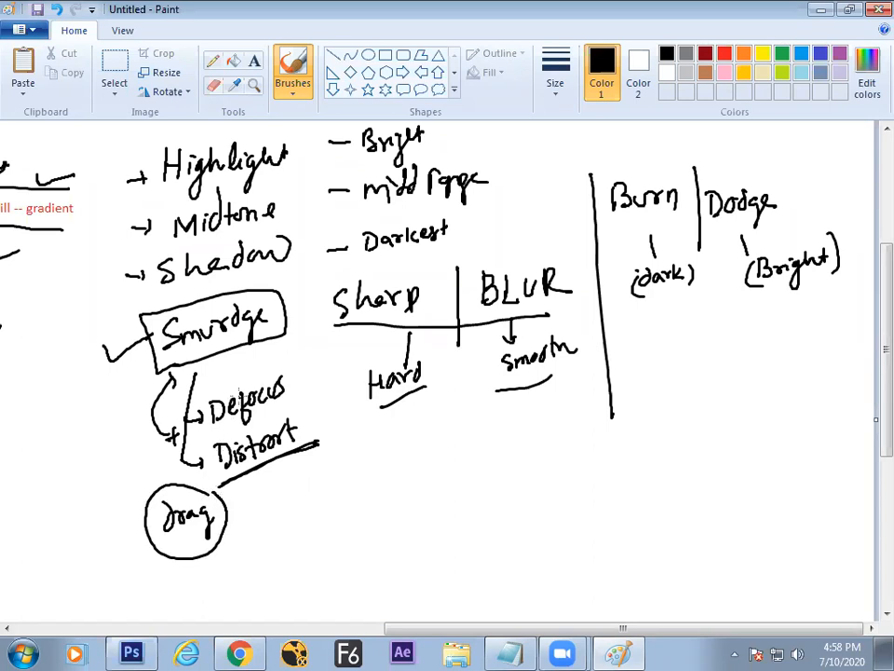
drag(246, 369, 277, 356)
mouse_move(305, 280)
mouse_down()
mouse_move(320, 410)
mouse_move(320, 490)
mouse_up()
Step: Browse the Open dialog to E:\TAPAN SIR\Tapan sir\PHOTOSHOP
key(alt+Tab)
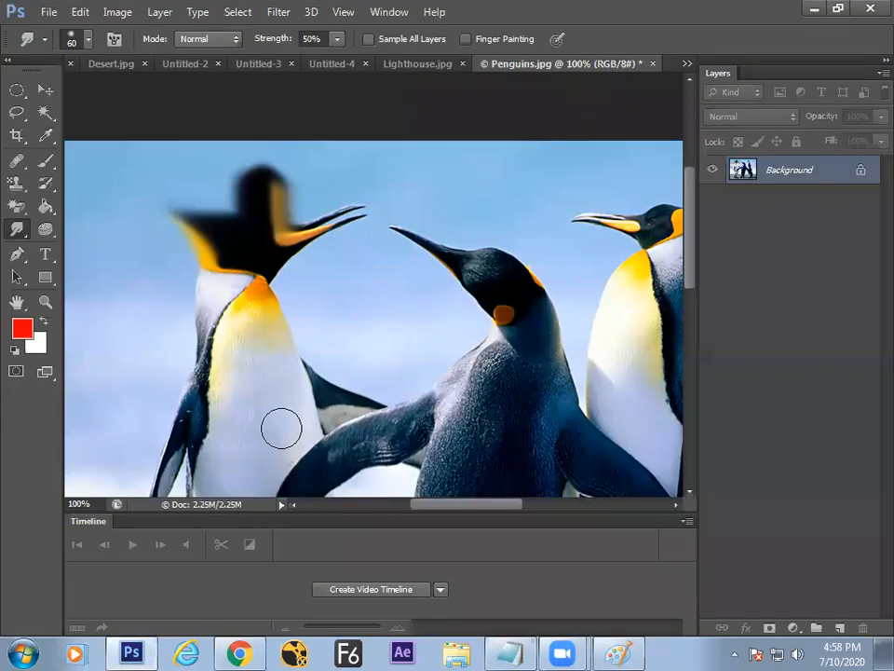
key(ctrl+o)
click(74, 261)
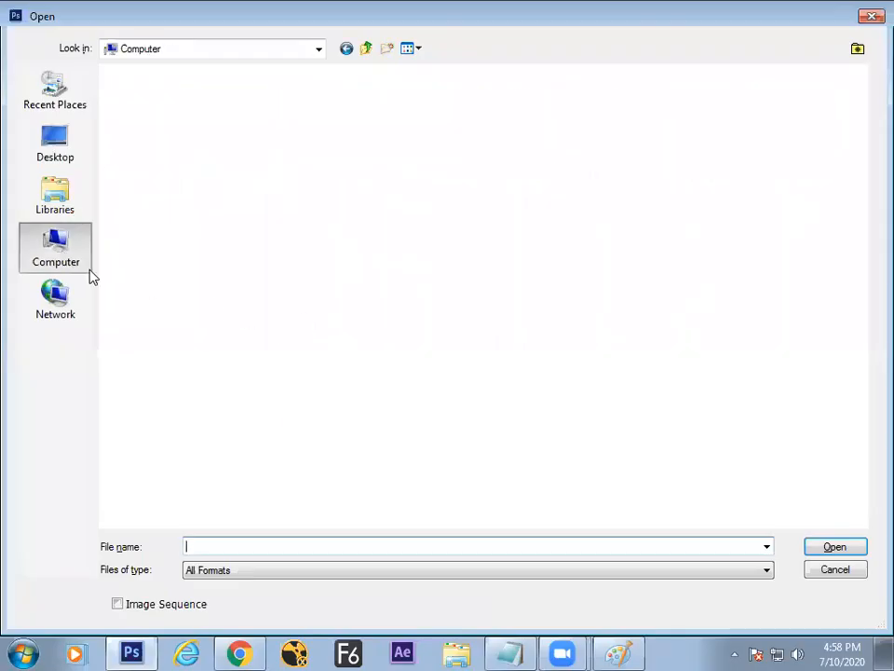
double_click(509, 122)
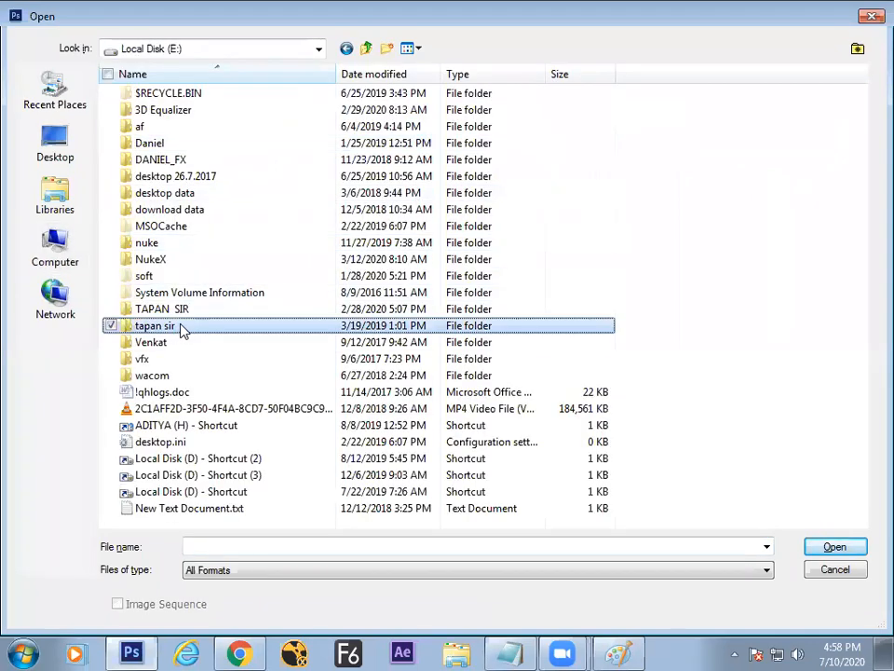
double_click(186, 326)
key(BackSpace)
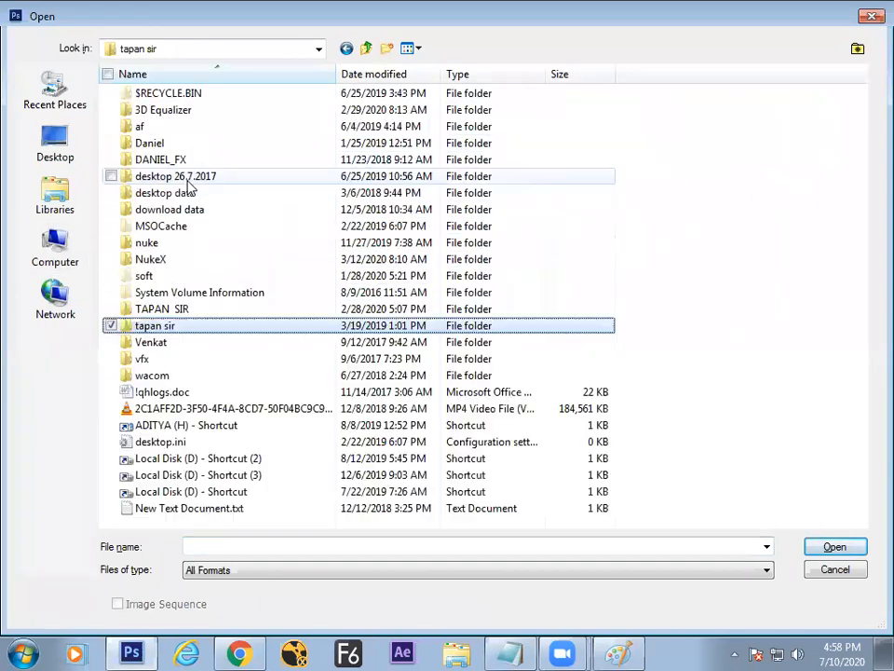
double_click(180, 310)
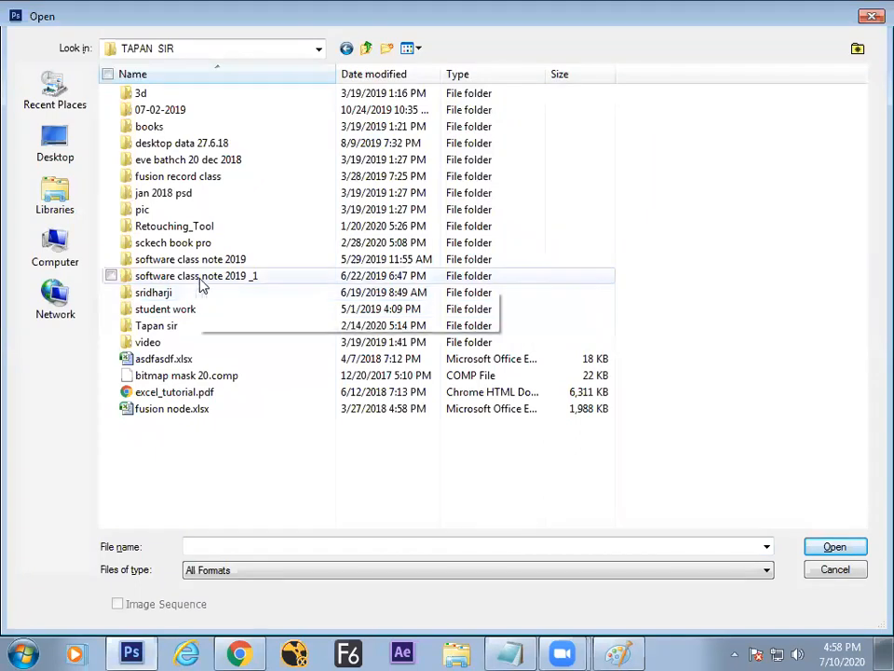
click(177, 326)
double_click(179, 328)
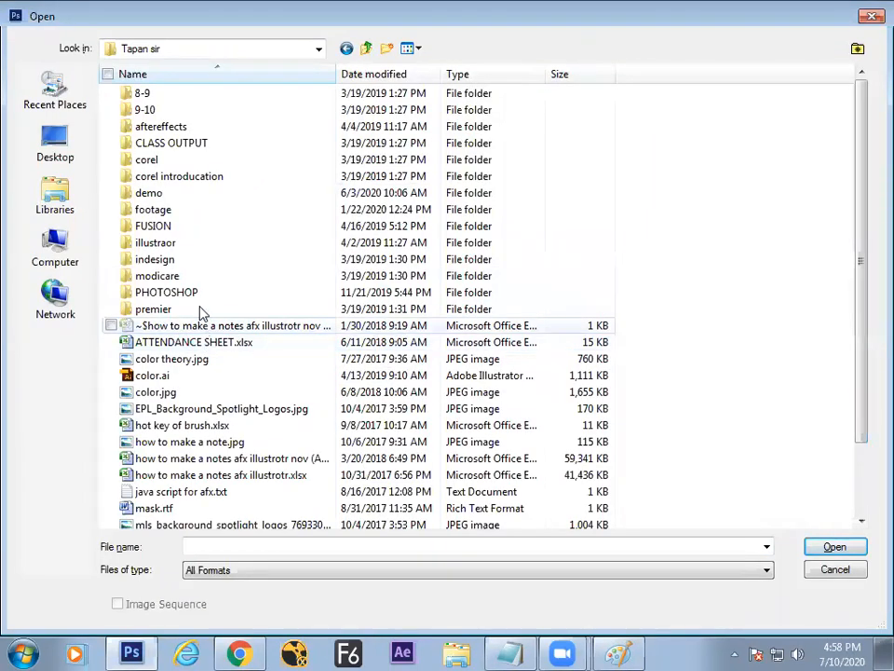
double_click(192, 296)
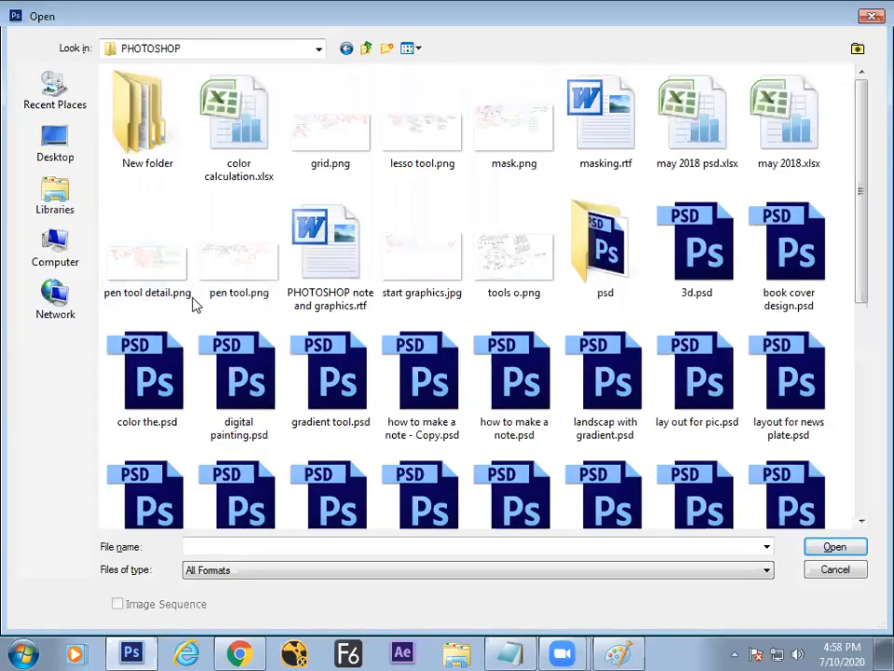
Step: Select the smudge PSD files from smudge 2.psd through smurgdge bg art.psd
scroll(829, 244, down, 5)
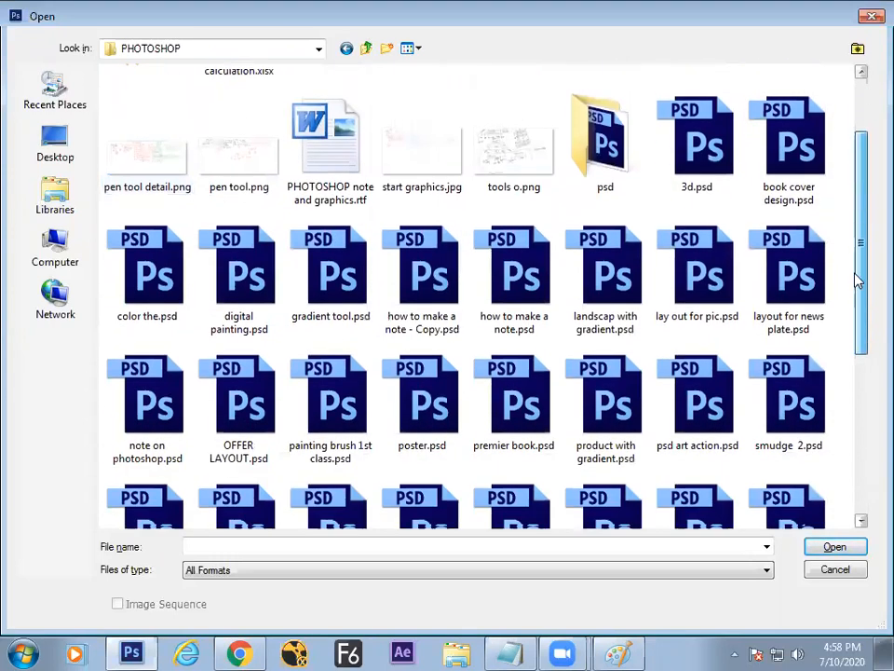
scroll(829, 372, down, 2)
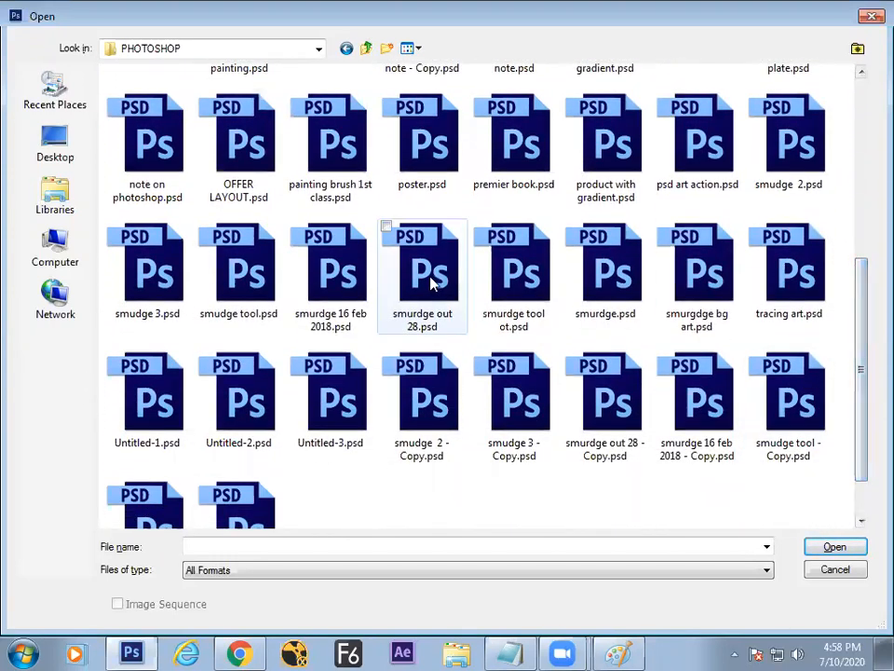
click(259, 279)
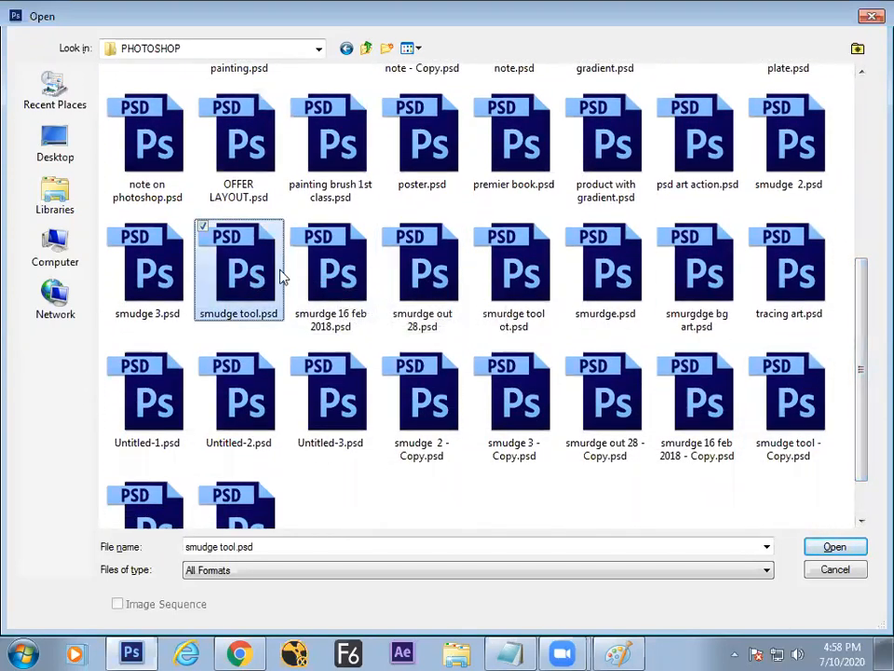
click(762, 141)
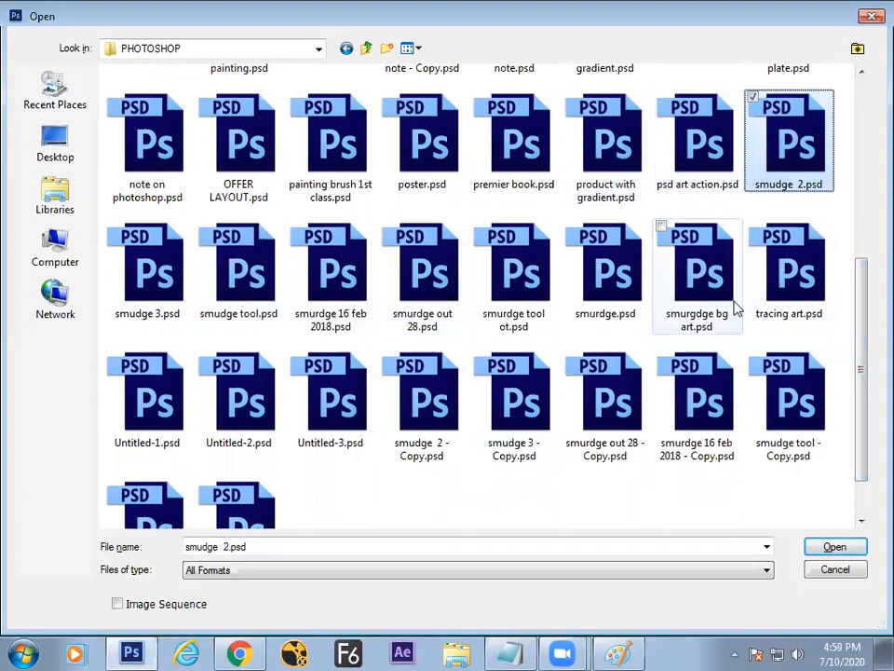
shift+click(694, 292)
Step: Open the chosen smudge example files full screen and cycle through the open paintings
key(Return)
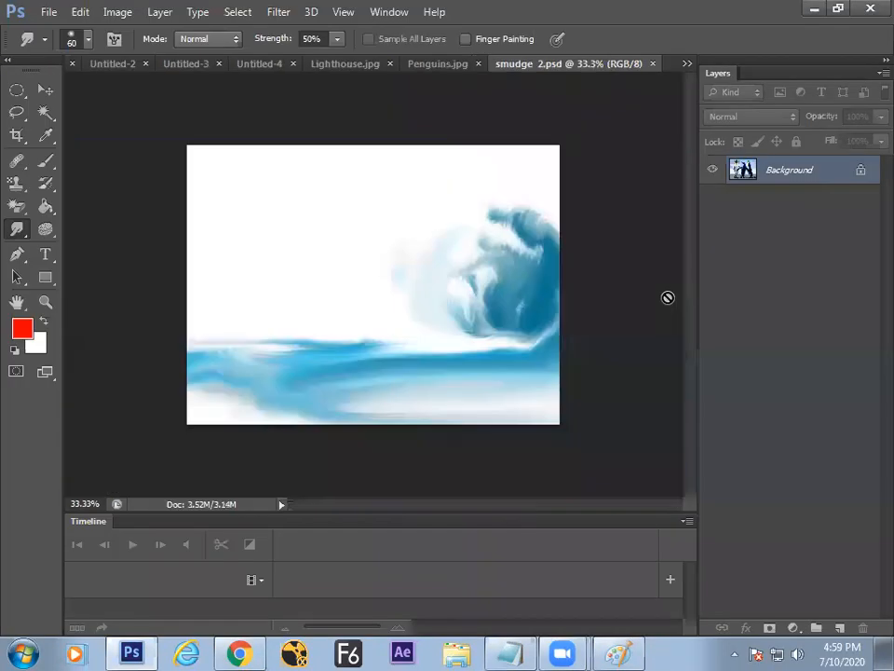
key(f)
key(f)
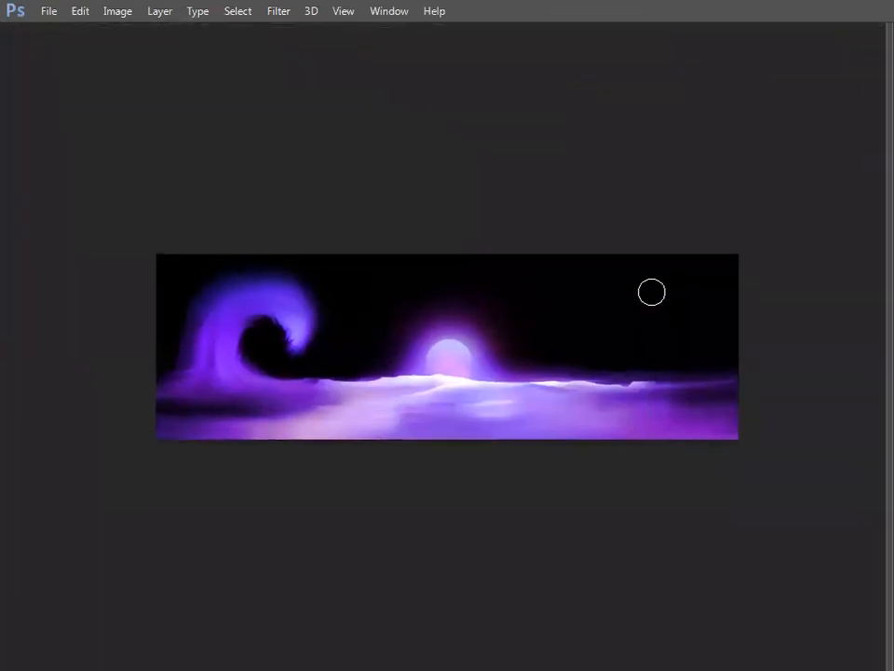
key(ctrl+plus)
key(ctrl+plus)
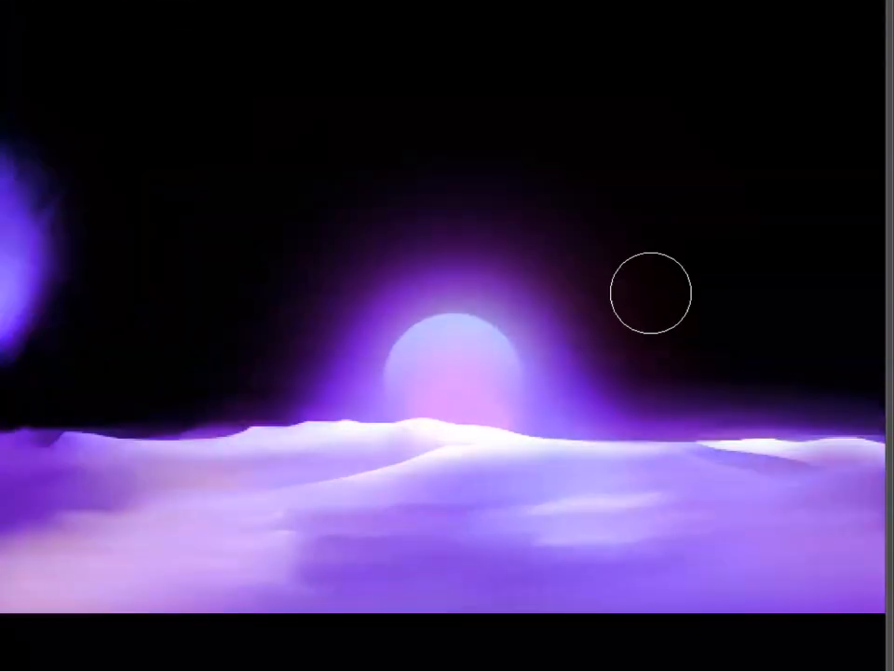
drag(517, 362, 559, 334)
key(ctrl+Tab)
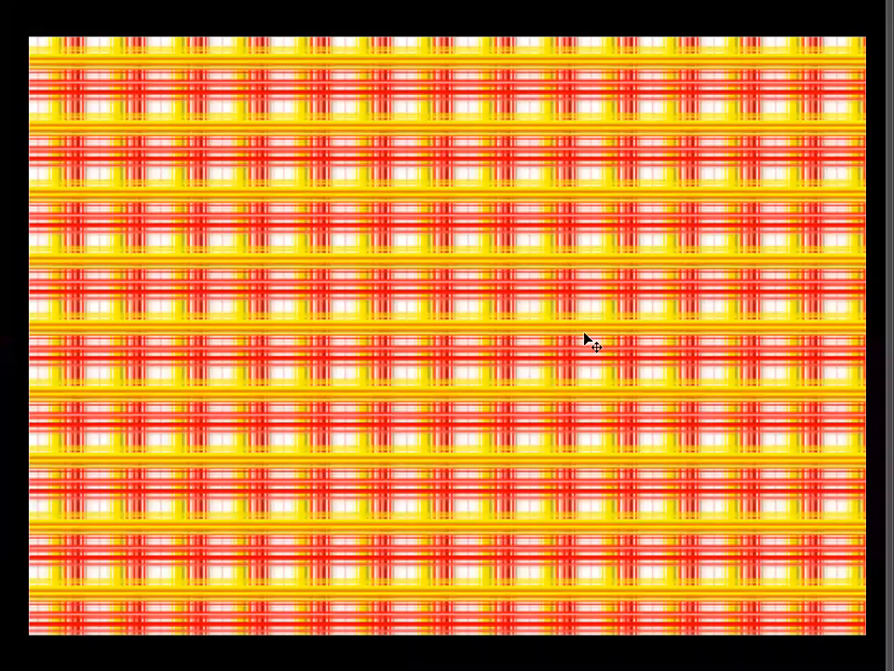
key(ctrl+Tab)
key(ctrl+Tab)
key(ctrl+Tab)
key(ctrl+Tab)
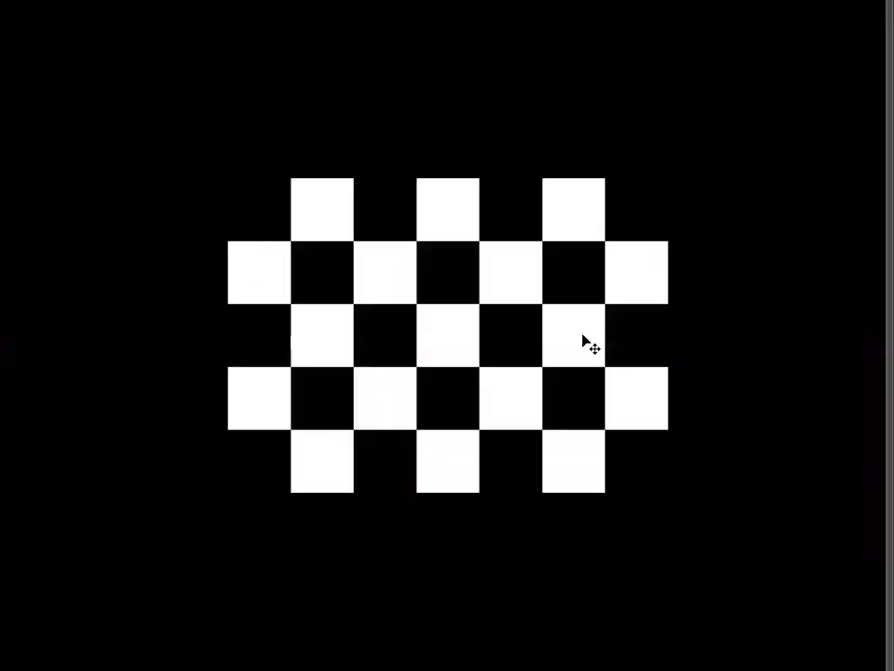
key(ctrl+Tab)
key(ctrl+Tab)
key(ctrl+Tab)
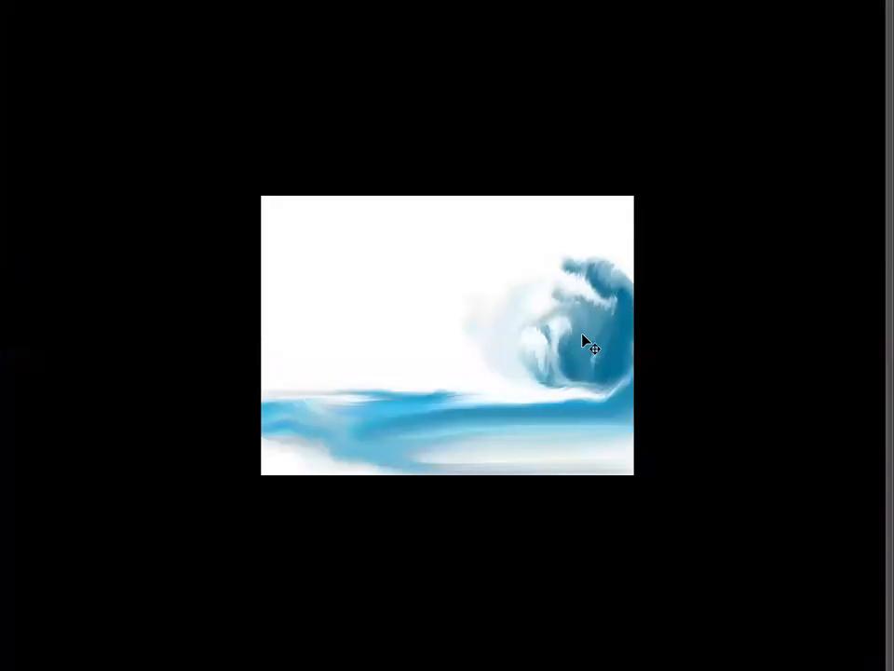
key(ctrl+shift+Tab)
Step: Zoom in to inspect the wave, tree, fire and ghost paintings one after another
key(ctrl+plus)
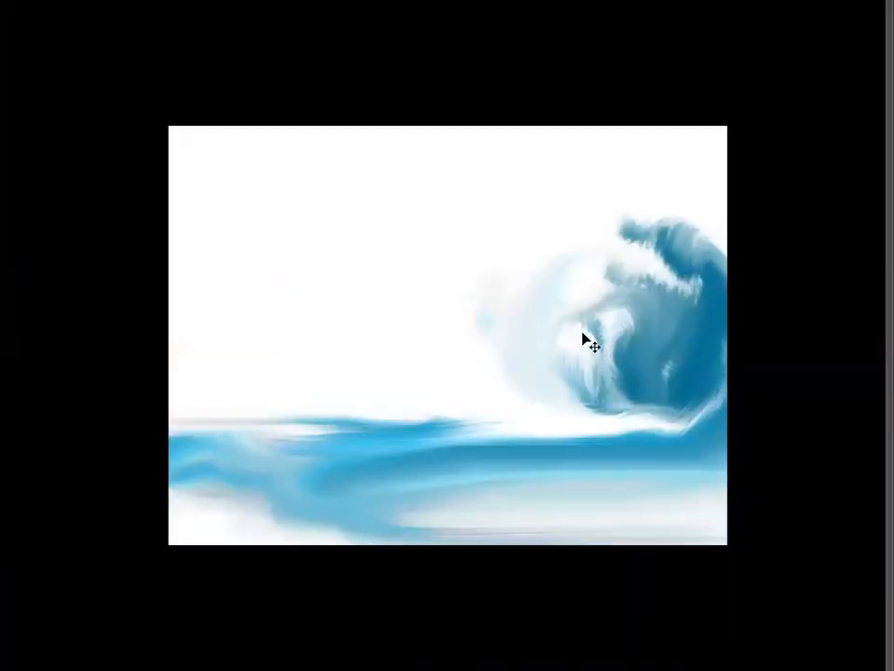
key(ctrl+Tab)
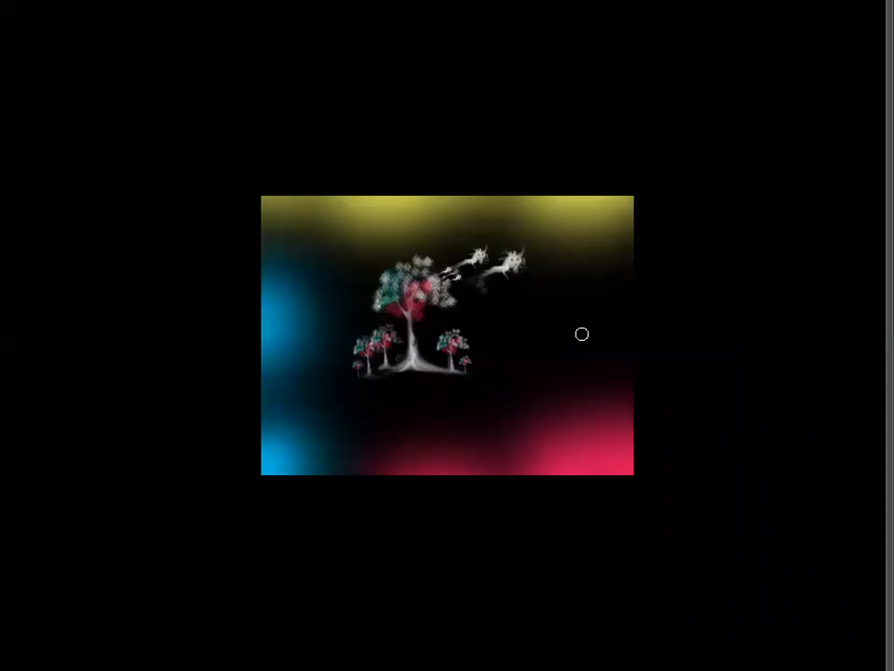
key(ctrl+plus)
key(ctrl+plus)
key(ctrl+Tab)
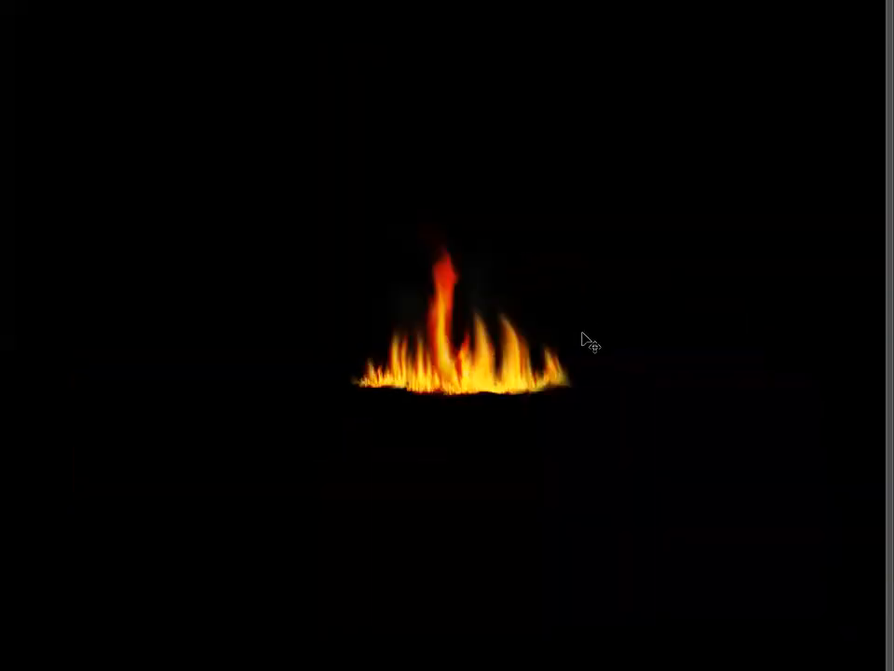
key(ctrl+plus)
key(ctrl+plus)
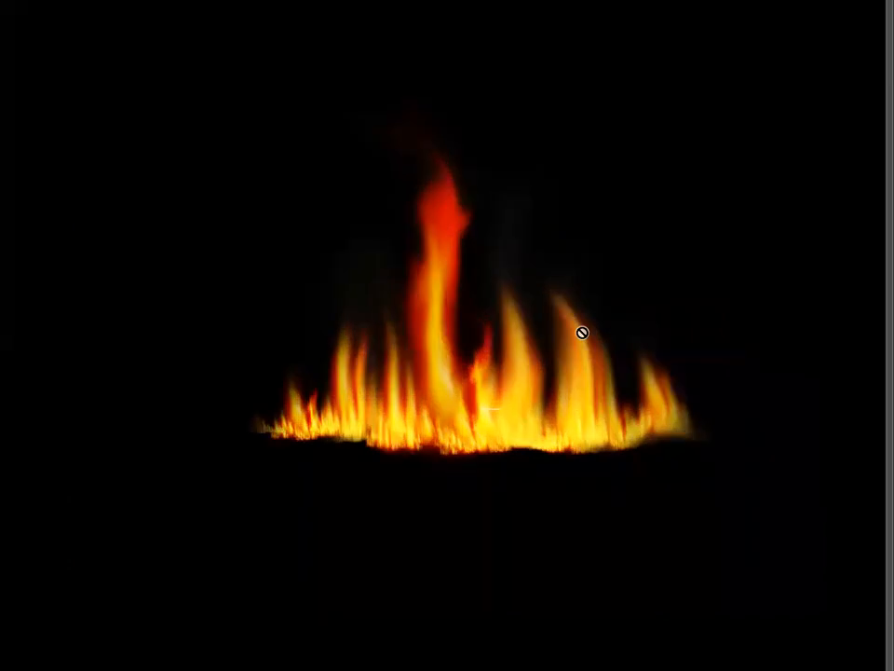
key(ctrl+plus)
key(ctrl+plus)
key(ctrl+minus)
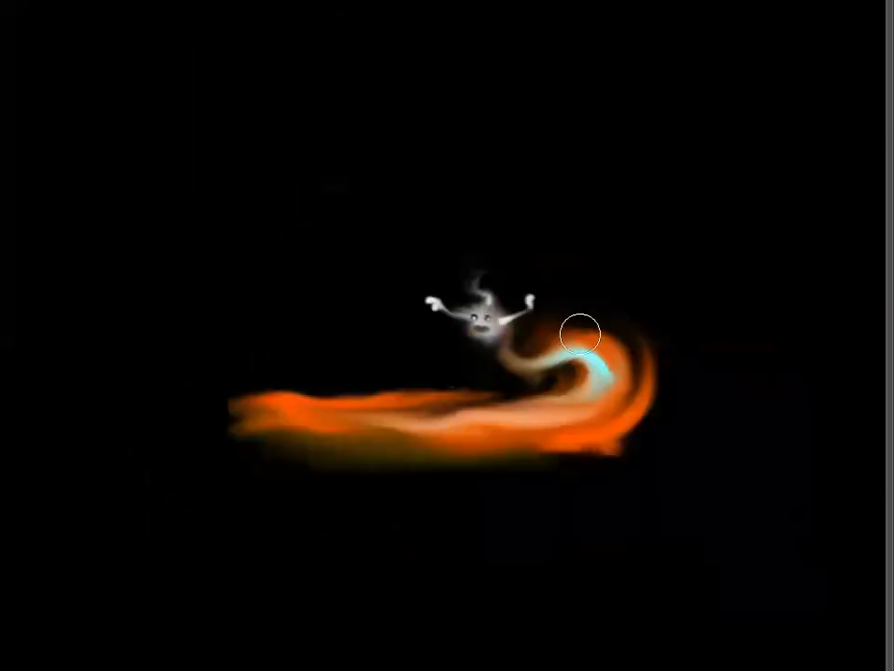
key(ctrl+plus)
key(ctrl+plus)
key(ctrl+plus)
drag(577, 345, 471, 353)
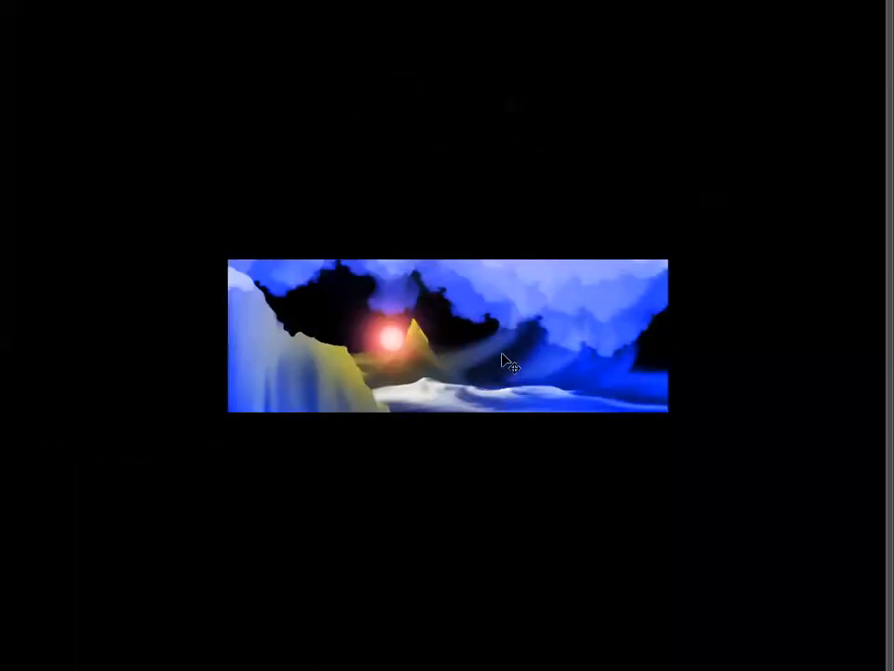
Step: Inspect the blue landscape and green paintings, then smudge the left side of the creature's head
key(ctrl+plus)
key(ctrl+plus)
key(ctrl+plus)
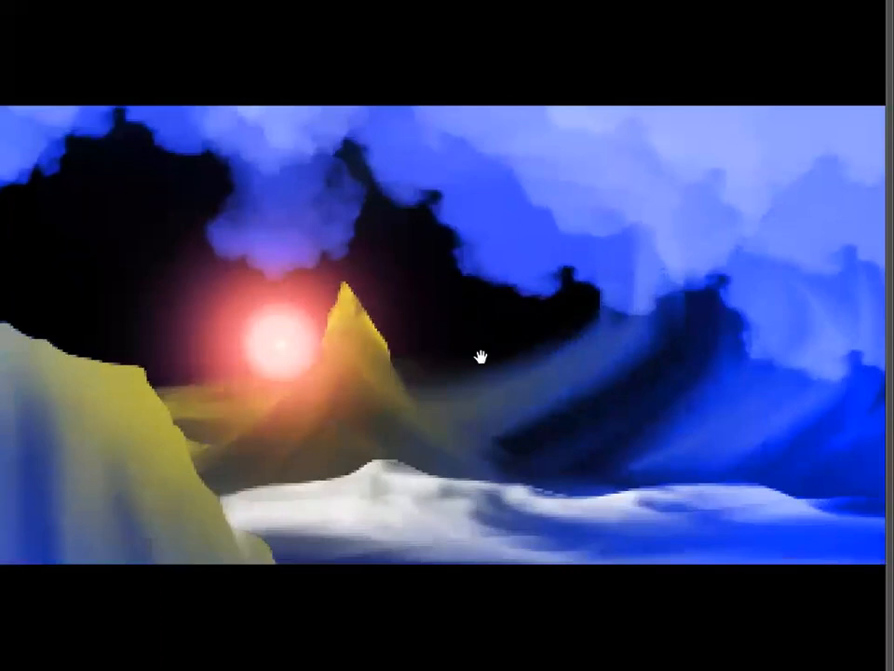
drag(481, 354, 541, 354)
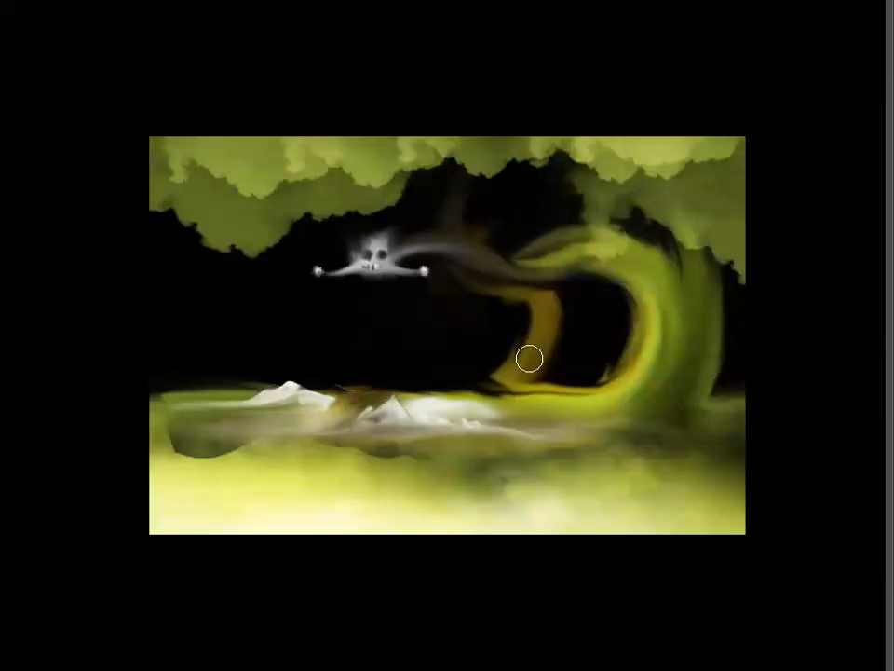
key(ctrl+plus)
key(ctrl+plus)
key(ctrl+plus)
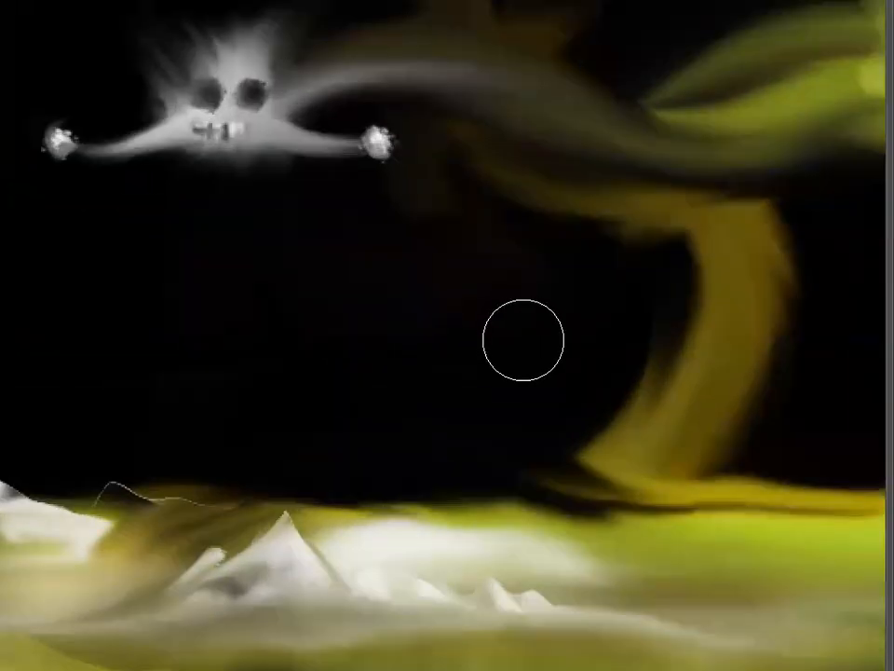
key(ctrl+minus)
key(Tab)
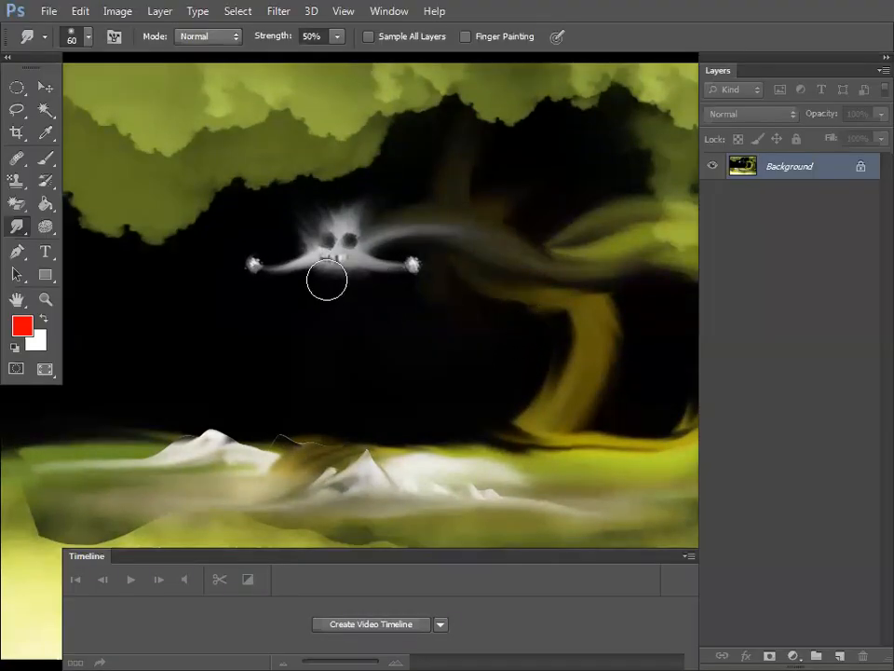
drag(308, 241, 307, 217)
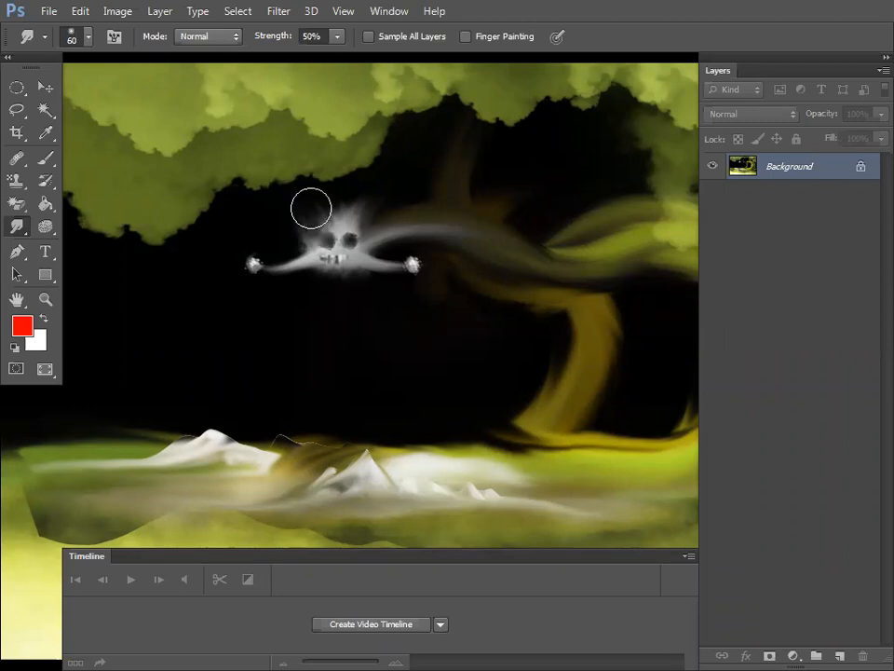
key(f)
key(f)
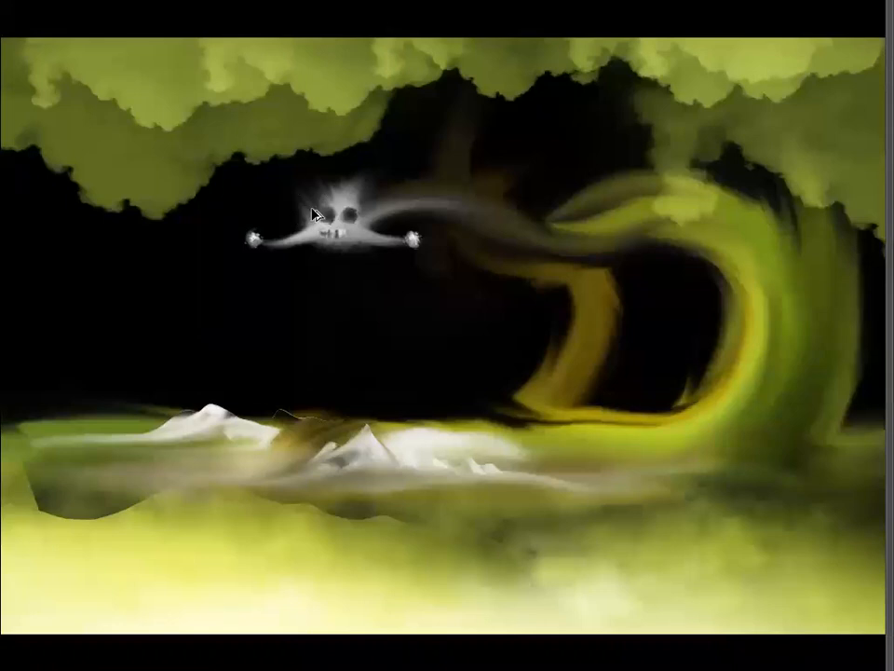
Step: Close Penguins, Lighthouse.jpg, Desert.jpg and Untitled-1 to 3 without saving any changes
key(ctrl+alt+w)
click(478, 318)
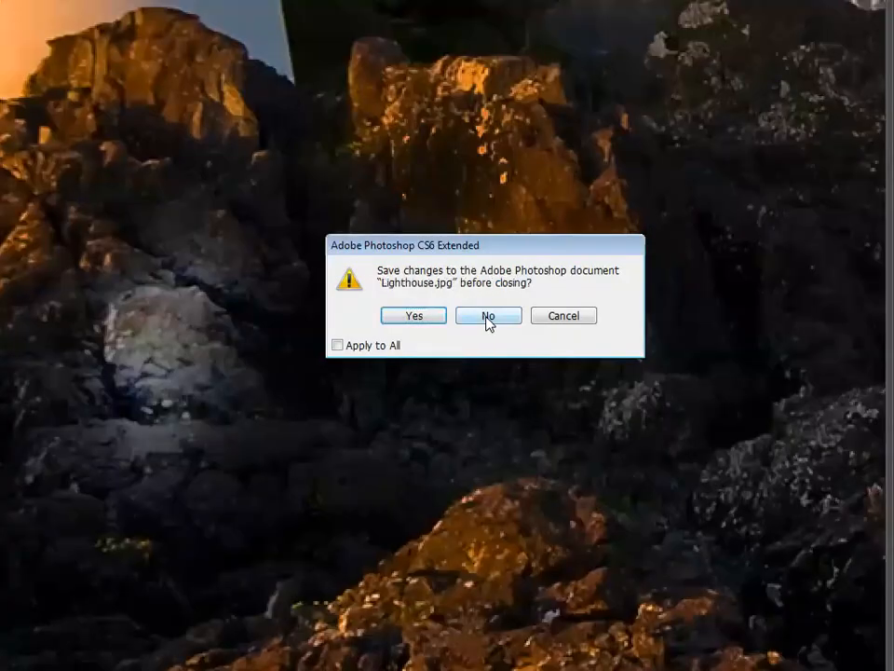
click(487, 319)
click(489, 317)
click(490, 318)
click(490, 318)
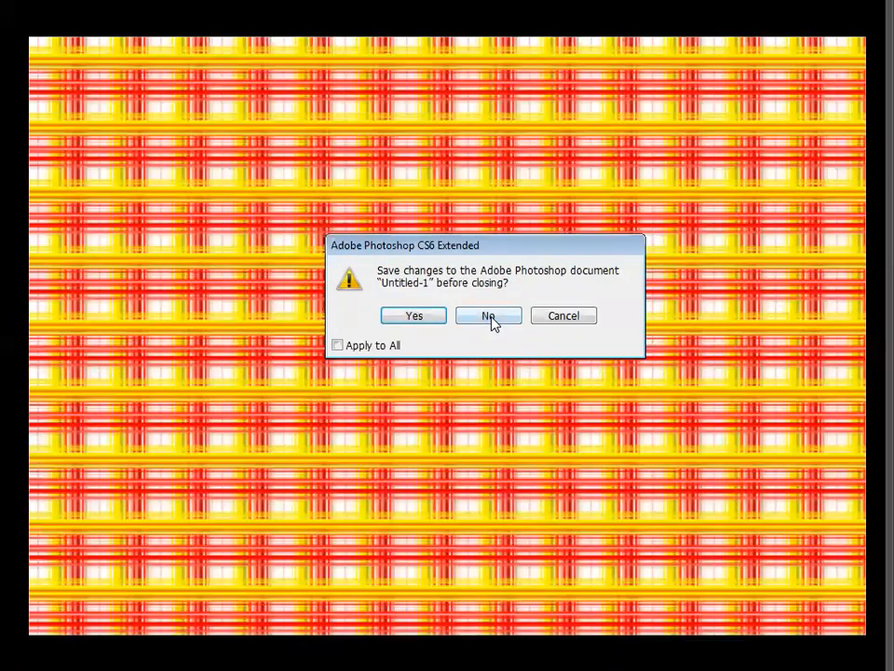
click(490, 318)
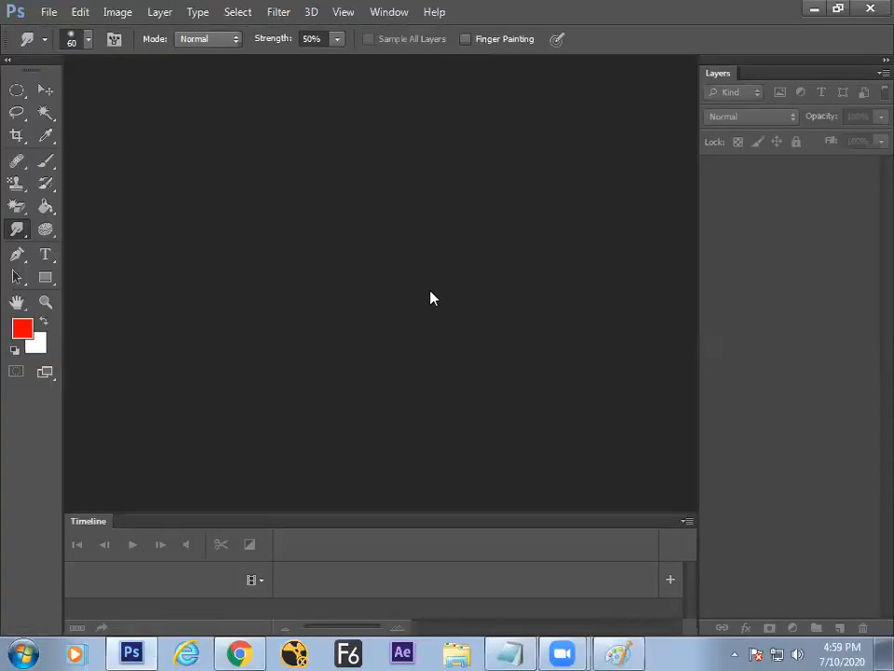
key(ctrl+n)
Step: Create a new white 7 × 5 inch, 72 ppi document from the Default Photoshop Size preset
click(367, 215)
click(354, 247)
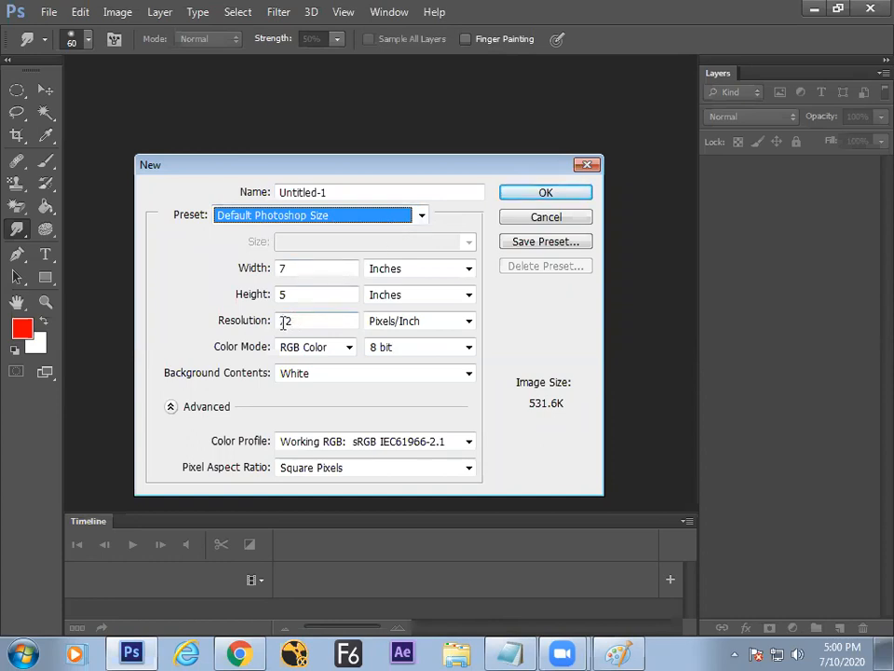
click(543, 194)
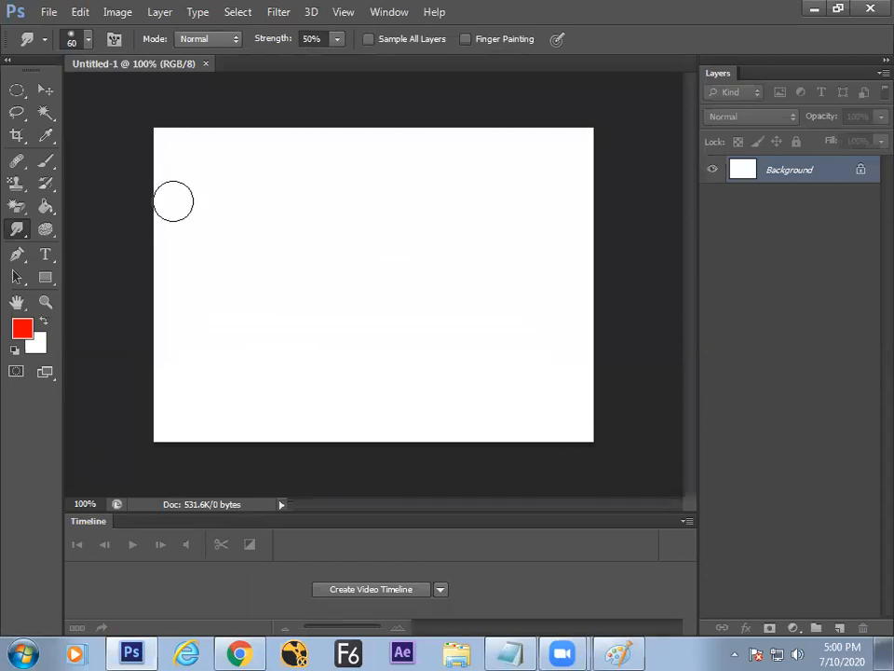
Step: Switch to the Smudge Tool and smear a pale pink diagonal streak on the blank canvas
key(ctrl+plus)
key(ctrl+minus)
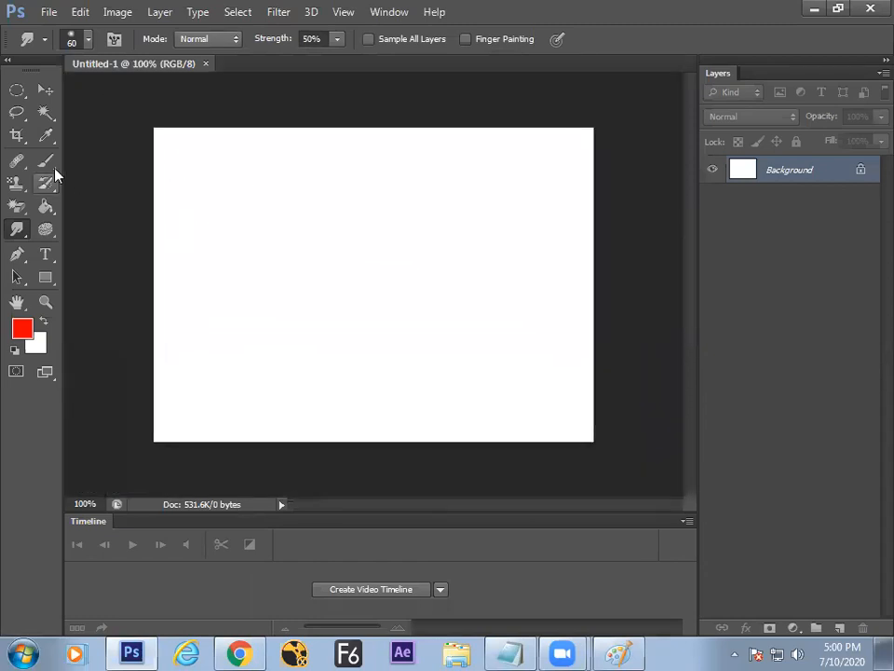
right_click(17, 229)
click(96, 260)
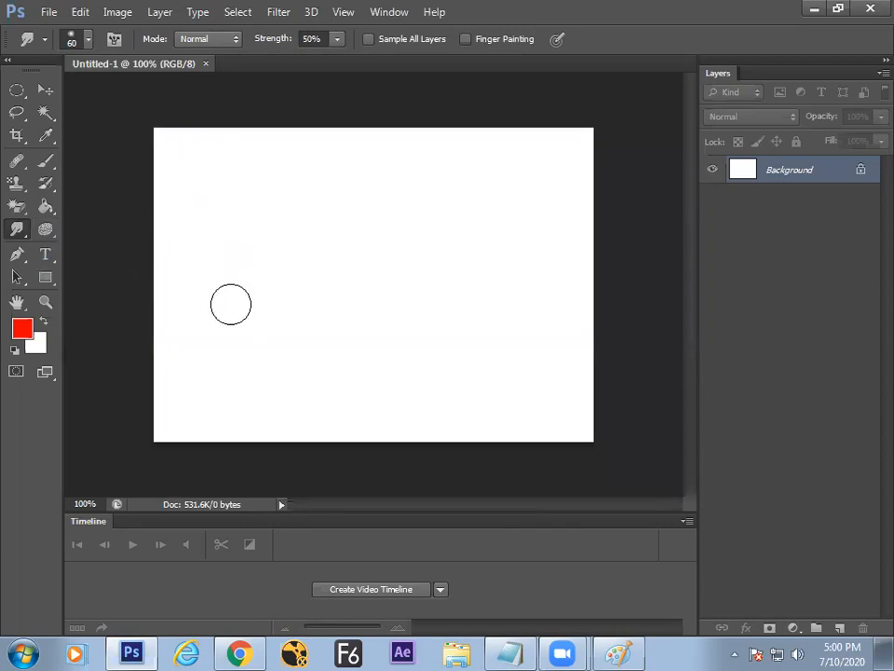
mouse_move(236, 306)
mouse_down()
mouse_move(261, 232)
mouse_move(236, 327)
mouse_move(275, 238)
mouse_move(242, 309)
mouse_move(270, 264)
mouse_up()
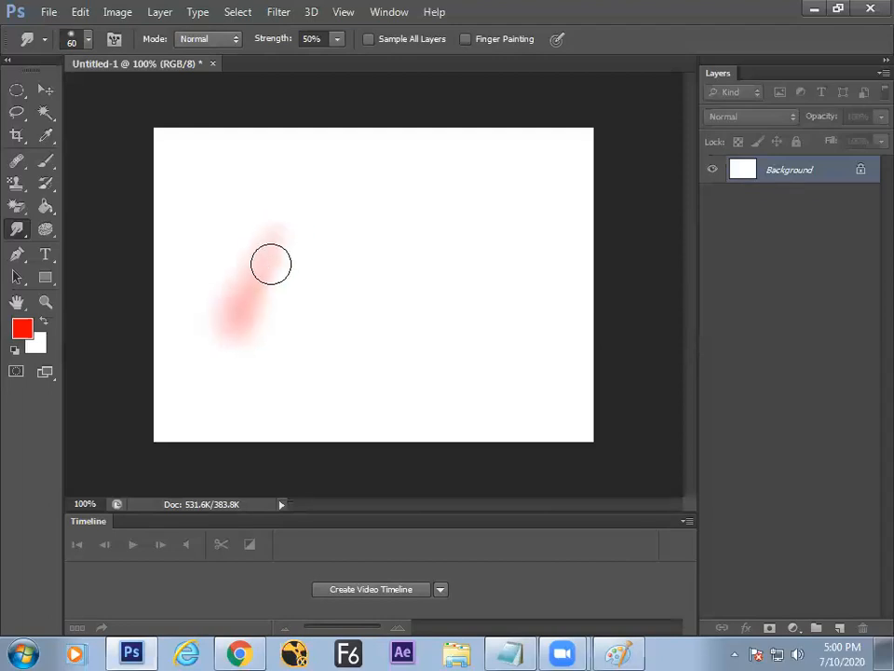
key(alt+Tab)
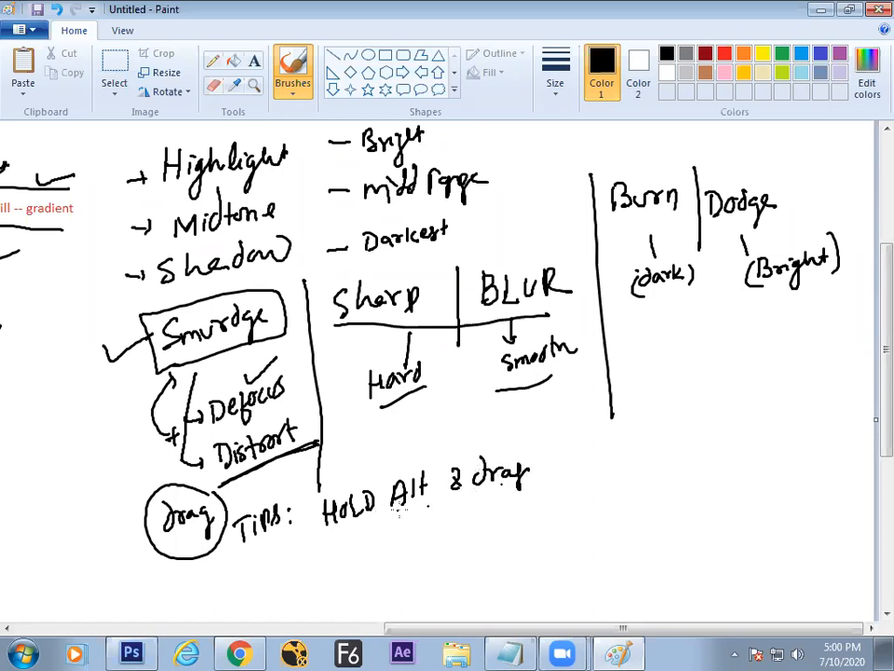
Step: Box the "HOLD Alt & drag" tip and finish the note about pouring FG colour on screen
mouse_move(354, 526)
mouse_down()
mouse_move(537, 495)
mouse_move(537, 476)
mouse_move(351, 478)
mouse_up()
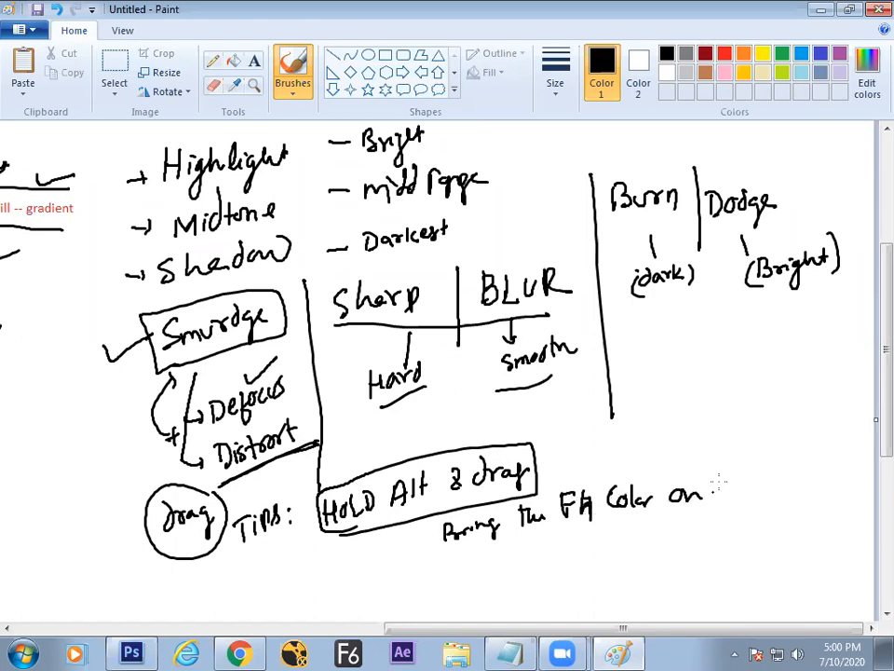
drag(745, 488, 770, 486)
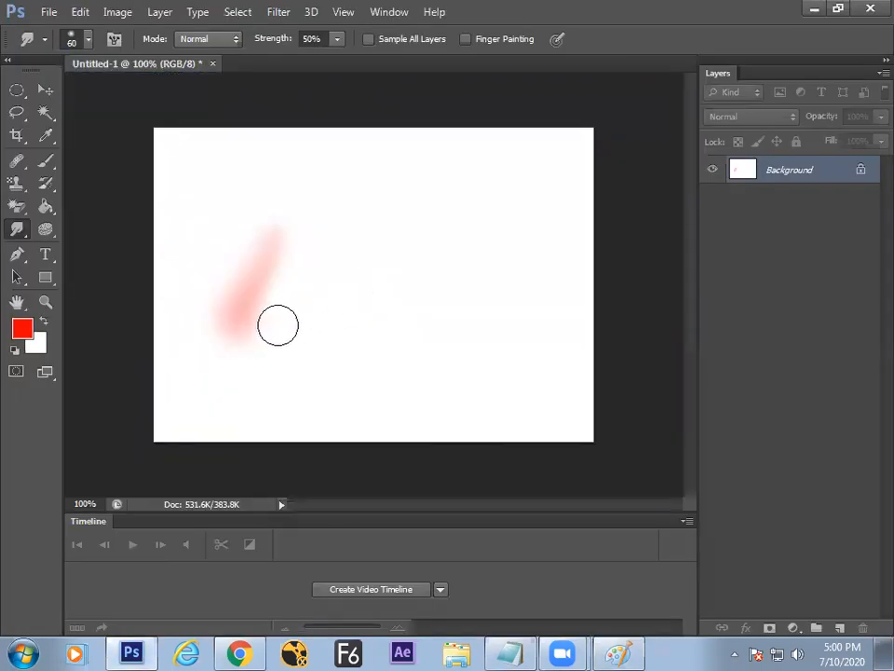
Step: Set the foreground colour to strong blue, smudge a blue streak, then fill the canvas white
mouse_move(237, 332)
mouse_down()
mouse_move(281, 318)
mouse_move(264, 328)
mouse_move(276, 308)
mouse_move(321, 302)
mouse_up()
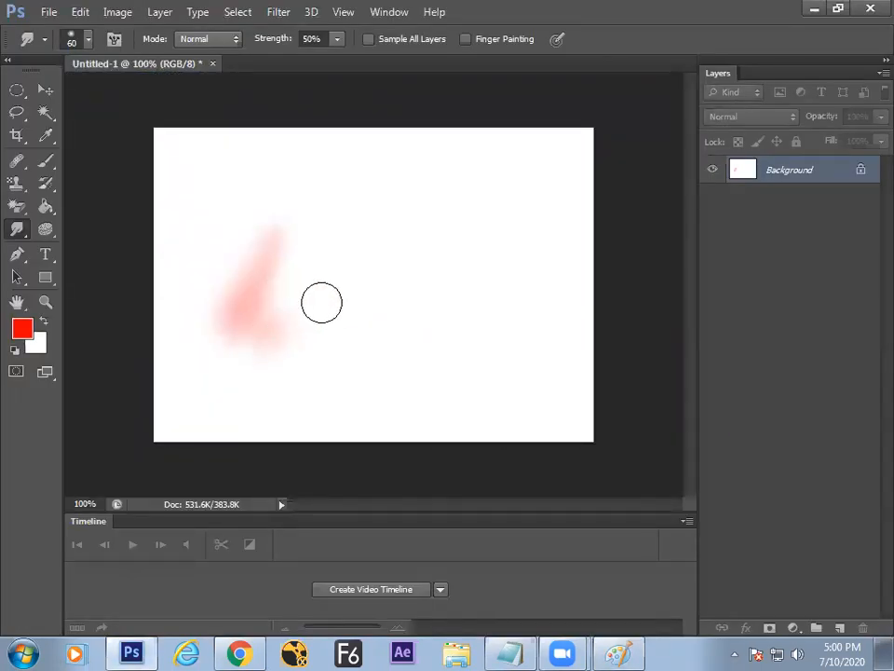
click(23, 328)
drag(244, 285, 235, 266)
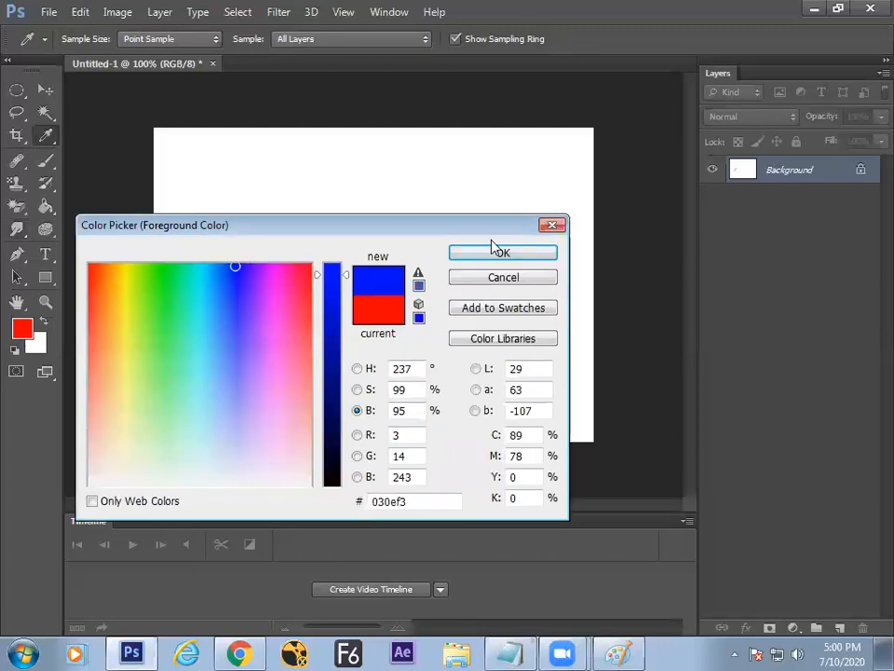
click(495, 248)
mouse_move(181, 311)
mouse_down()
mouse_move(199, 299)
mouse_move(284, 286)
mouse_move(292, 311)
mouse_move(315, 296)
mouse_up()
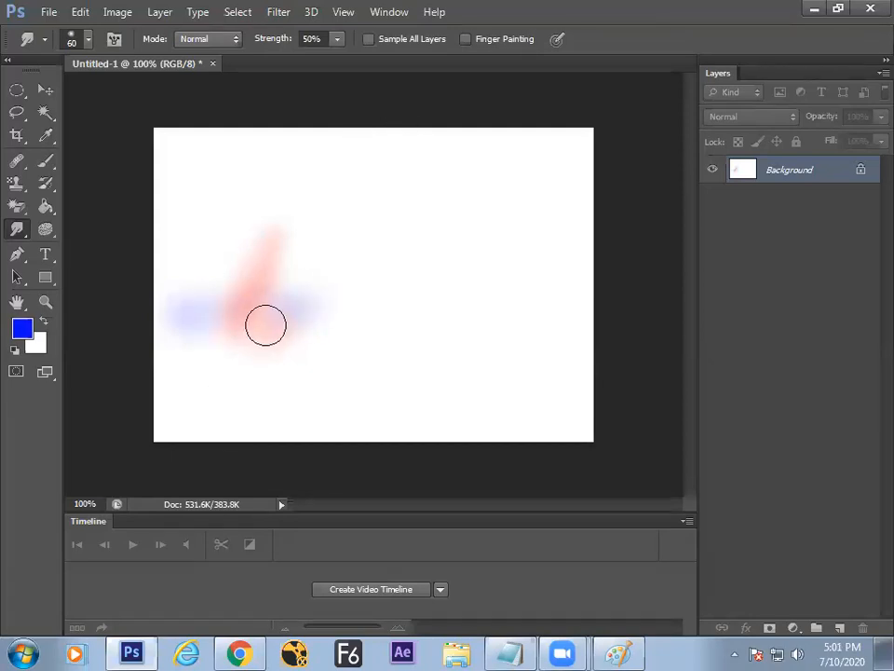
key(ctrl+BackSpace)
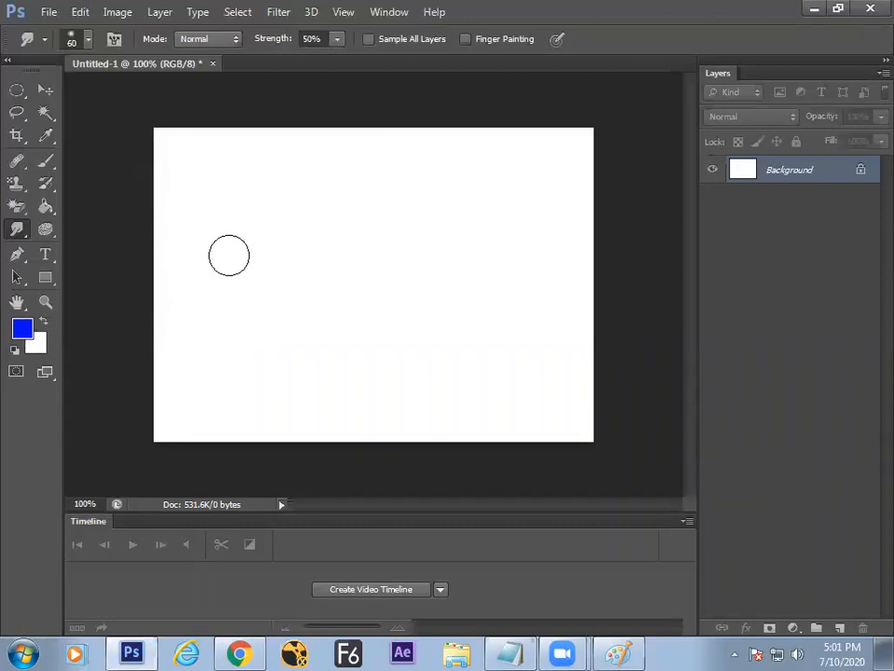
Step: Switch to the textured 36 brush, enlarge it to 50, and smudge blue onto the lower left
right_click(268, 274)
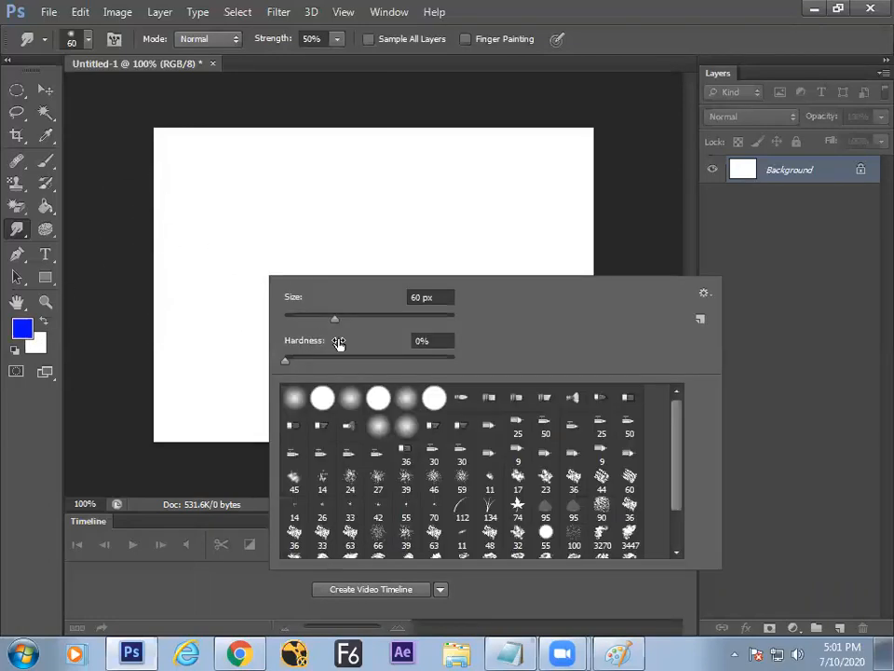
double_click(573, 478)
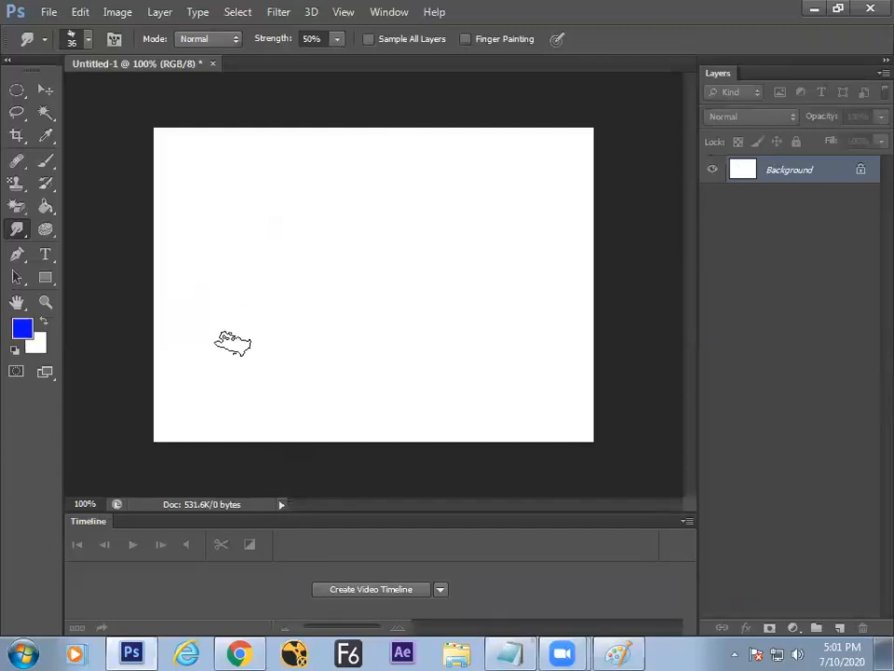
key(bracketright)
key(bracketright)
mouse_move(207, 341)
mouse_down()
mouse_move(215, 350)
mouse_move(240, 344)
mouse_move(195, 351)
mouse_move(260, 349)
mouse_move(266, 360)
mouse_move(297, 352)
mouse_up()
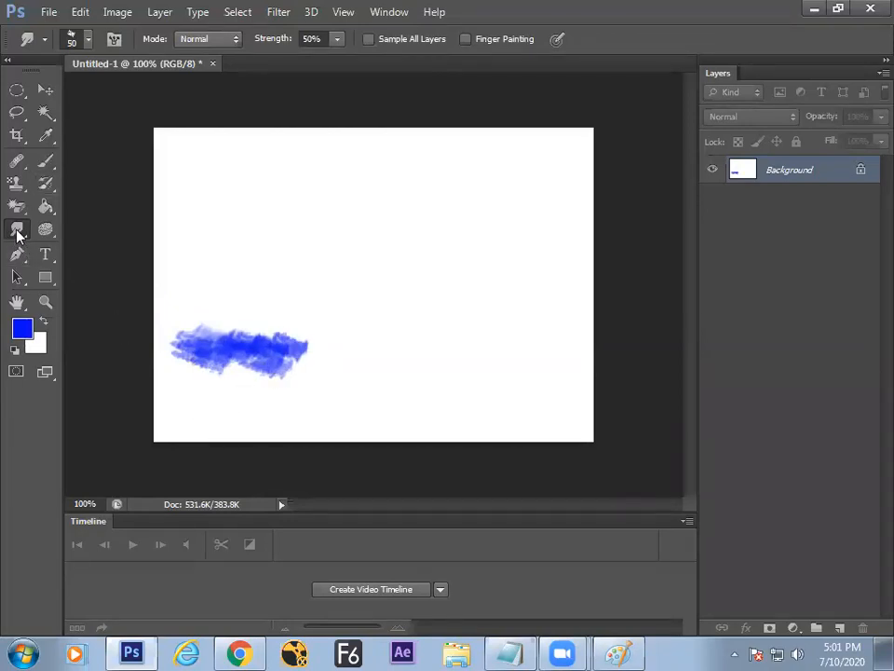
mouse_move(191, 361)
mouse_down()
mouse_move(226, 366)
mouse_move(274, 362)
mouse_up()
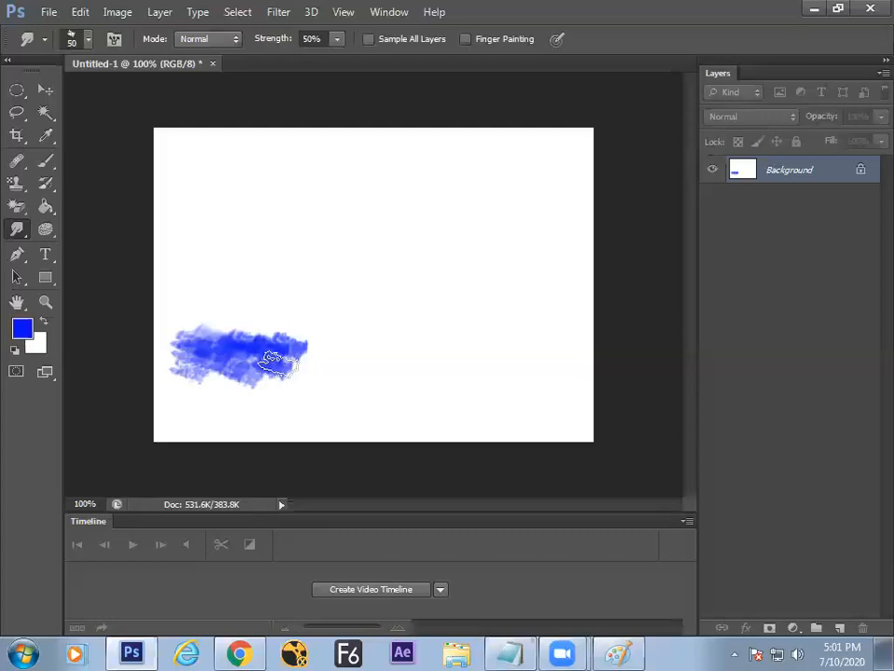
Step: Set the foreground to light blue 00a0f3 and extend the blue patch rightward
click(22, 328)
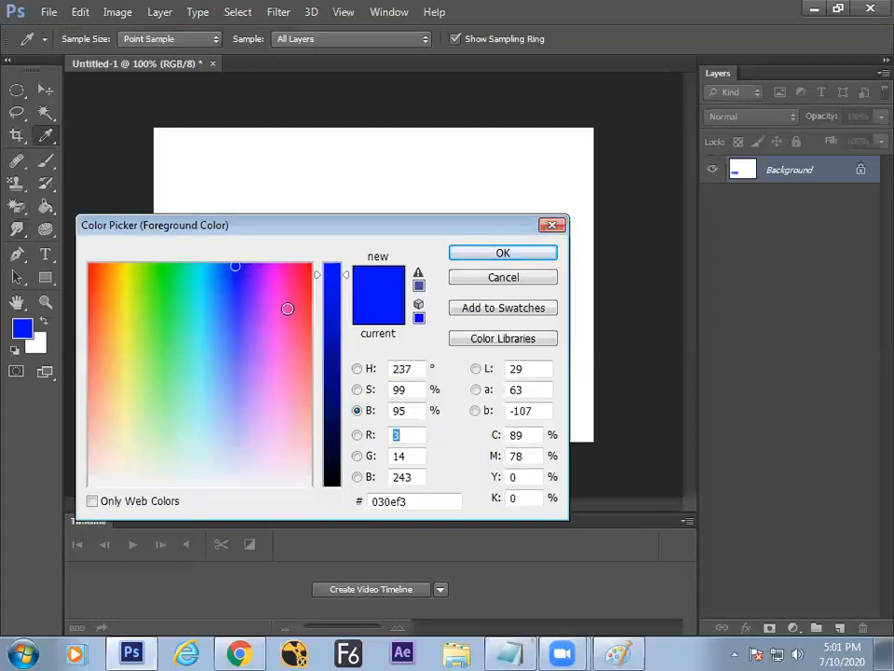
mouse_move(205, 280)
mouse_down()
mouse_move(197, 266)
mouse_move(213, 264)
mouse_up()
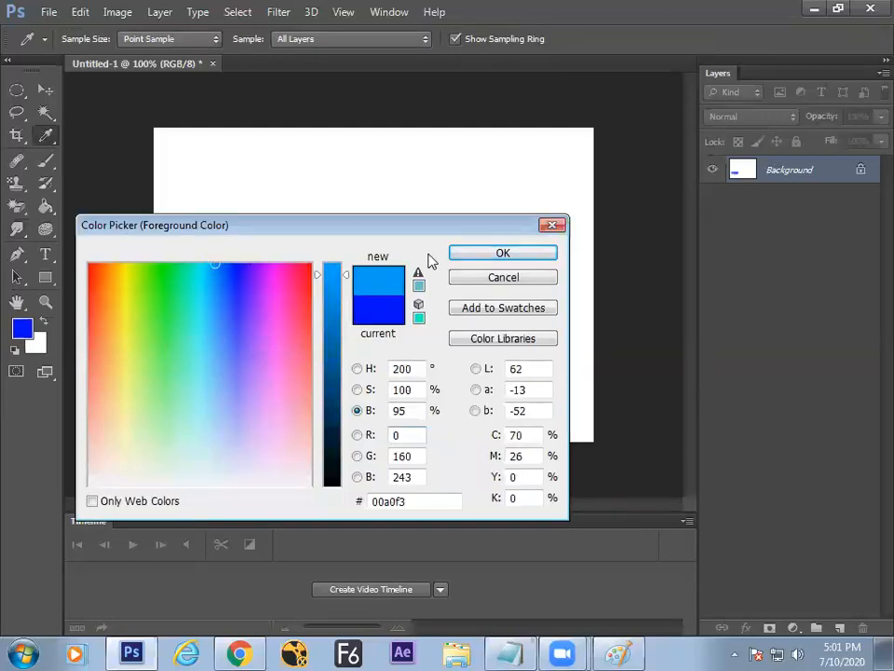
click(503, 252)
mouse_move(250, 350)
mouse_down()
mouse_move(282, 374)
mouse_move(313, 353)
mouse_move(352, 365)
mouse_up()
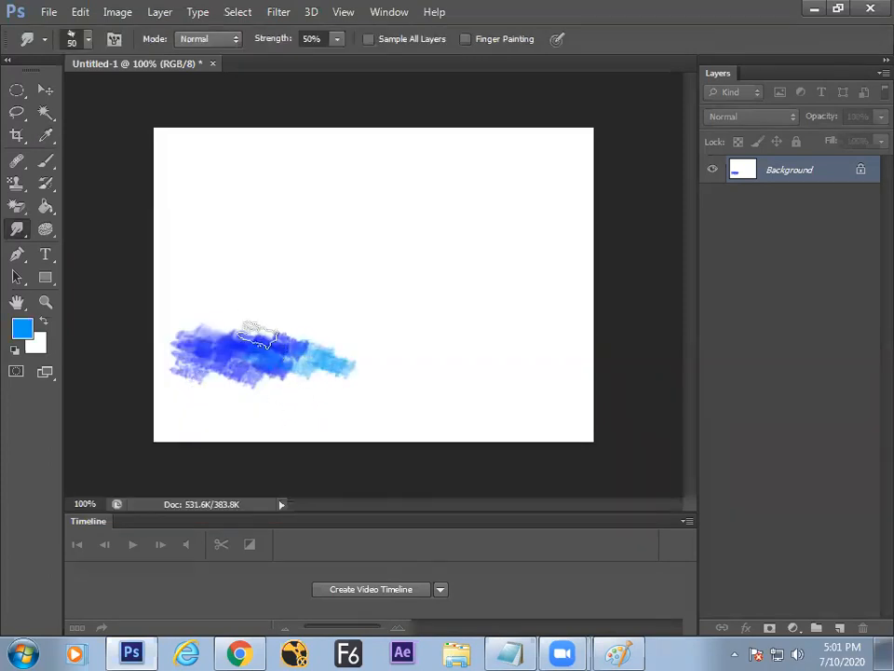
Step: Pull the blue paint upward into peaks, then at 88% strength curl it into a wave
drag(241, 367, 245, 312)
drag(223, 350, 229, 299)
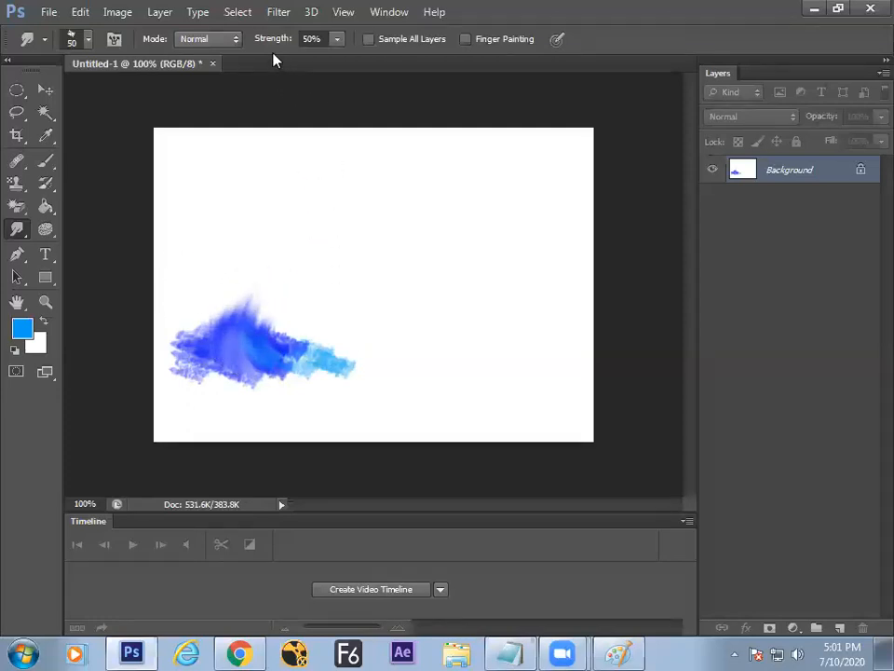
drag(272, 43, 299, 40)
mouse_move(239, 349)
mouse_down()
mouse_move(295, 273)
mouse_move(349, 224)
mouse_move(295, 195)
mouse_move(254, 76)
mouse_up()
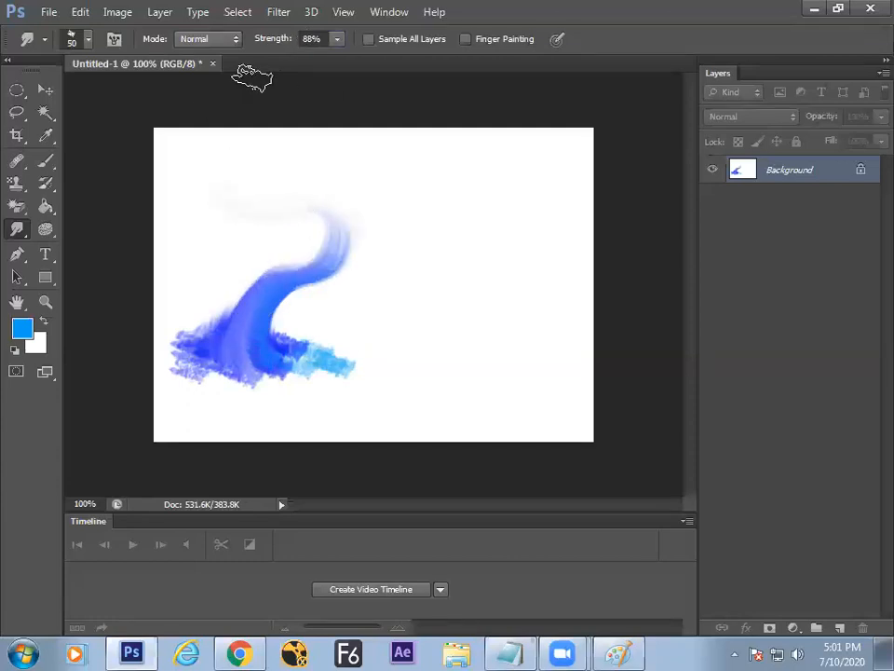